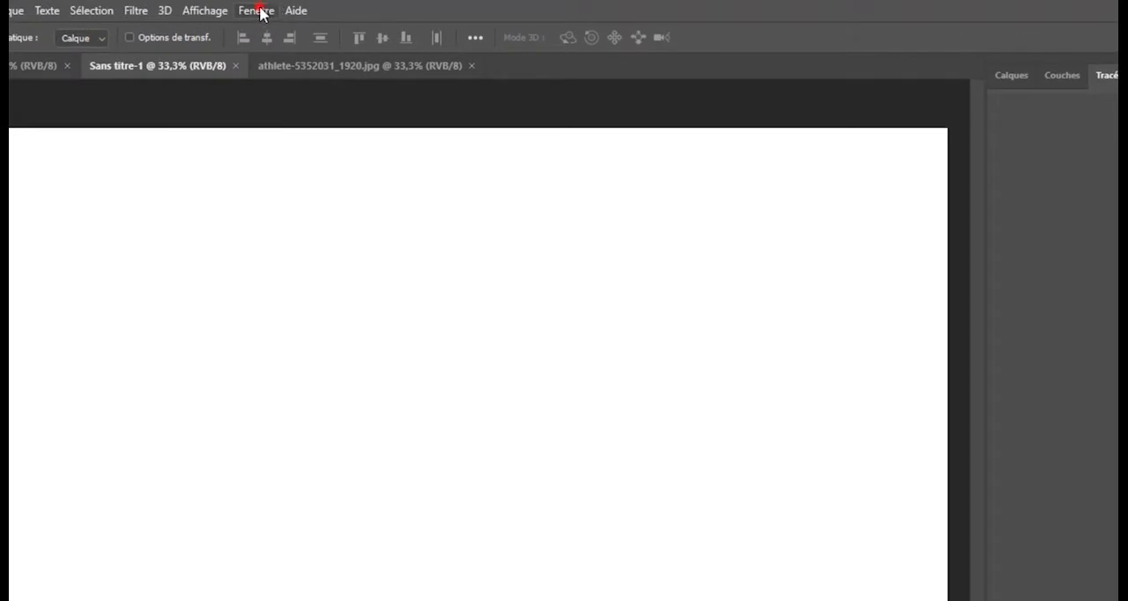
- Show the Actions panel, dock it in its own column separate from Historique, and collapse Historique
left_click(254, 12)
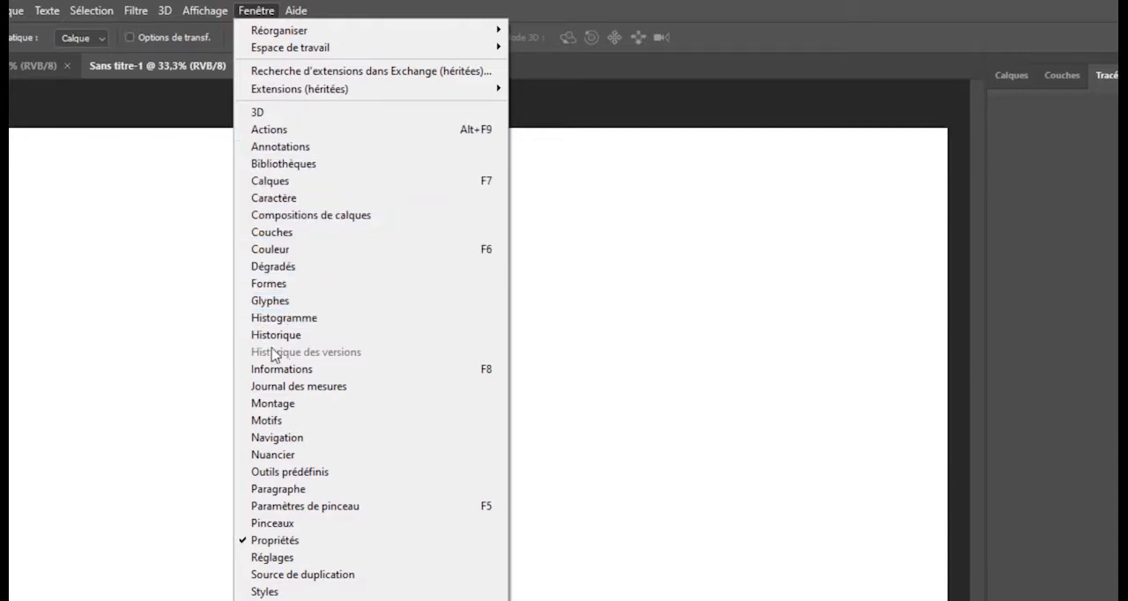
left_click(298, 132)
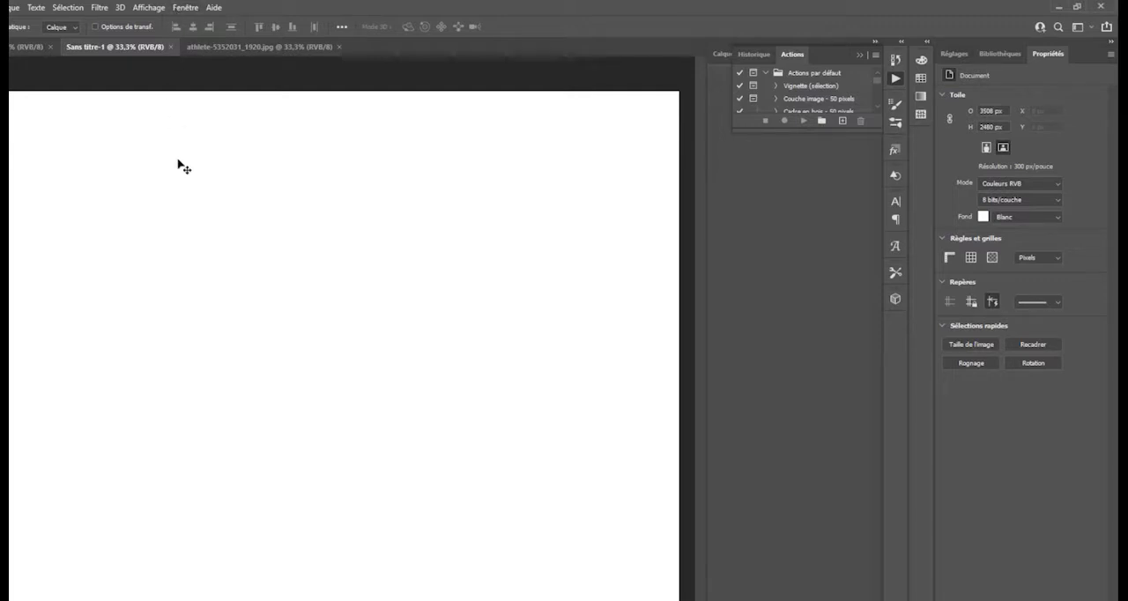
left_click_drag(791, 54, 882, 132)
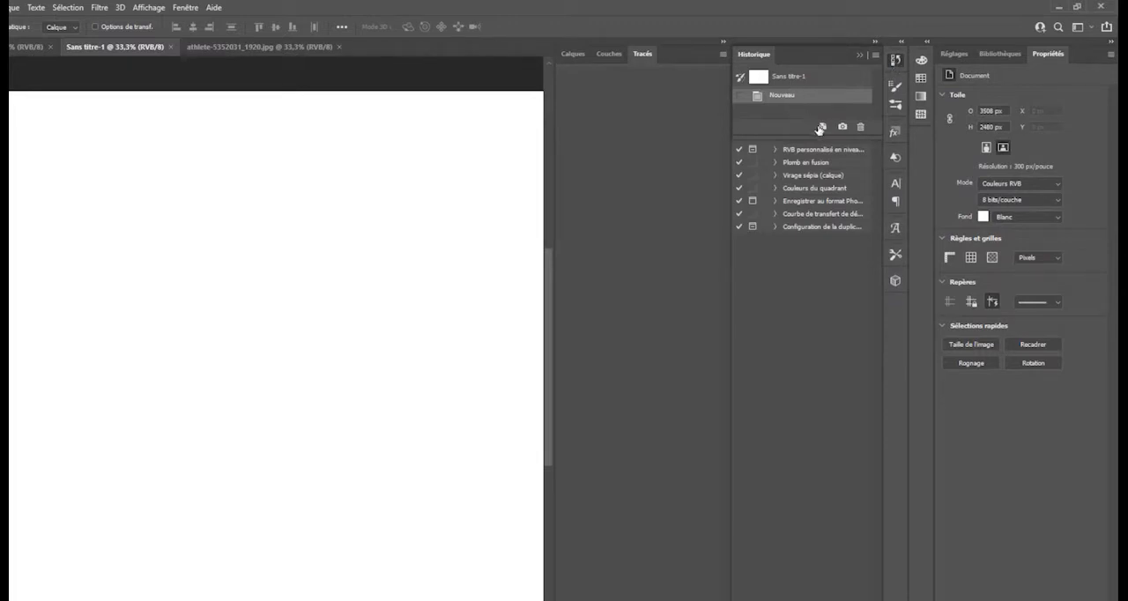
left_click(894, 60)
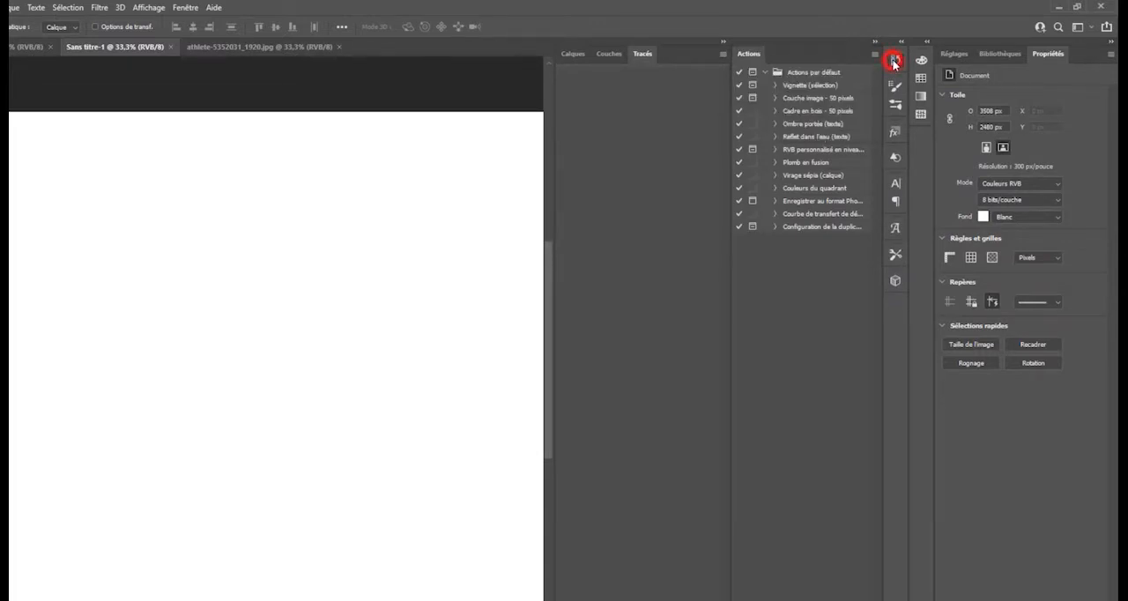
left_click(891, 60)
left_click(891, 61)
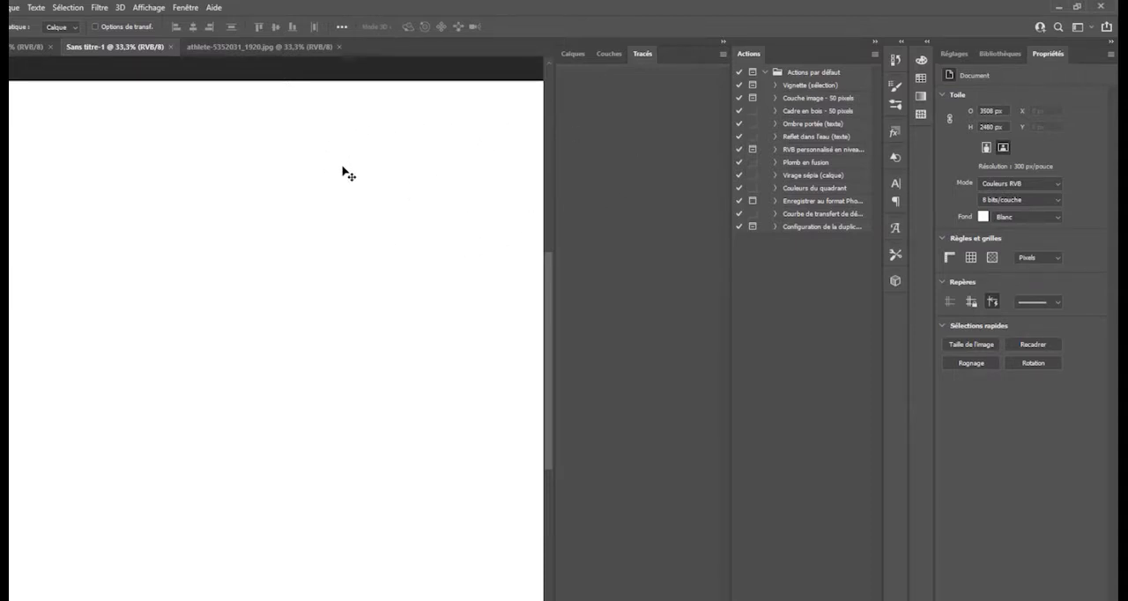
left_click(813, 73)
left_click(872, 54)
left_click(231, 163)
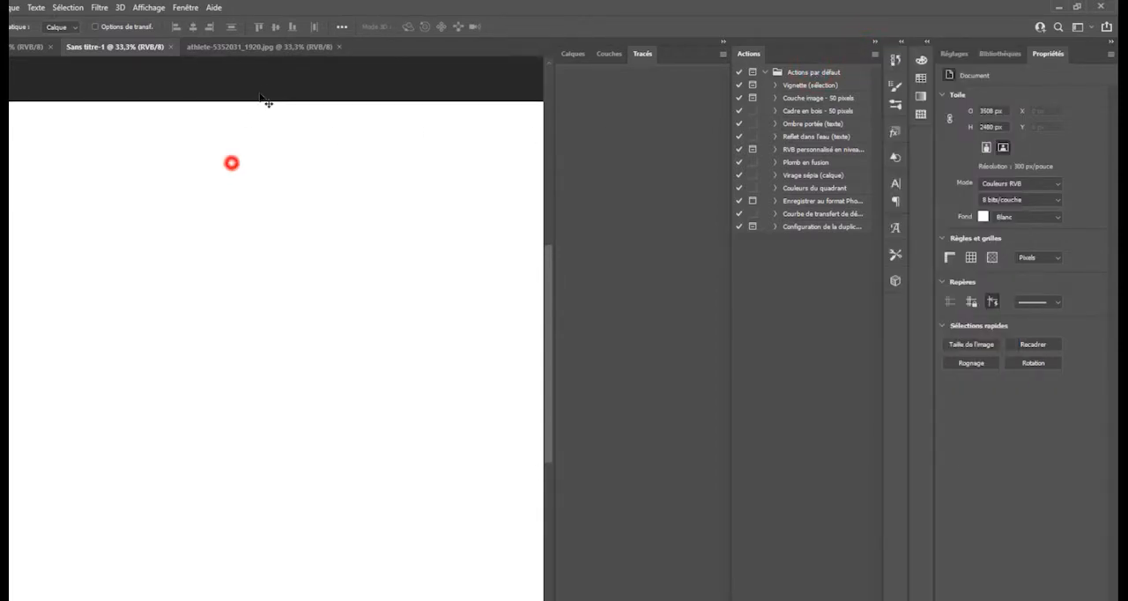
- Retouch the man's face in athlete-5352031_1920.jpg with several Spot Healing Brush (Correcteur localisé) strokes over the eyes and nose
left_click(264, 47)
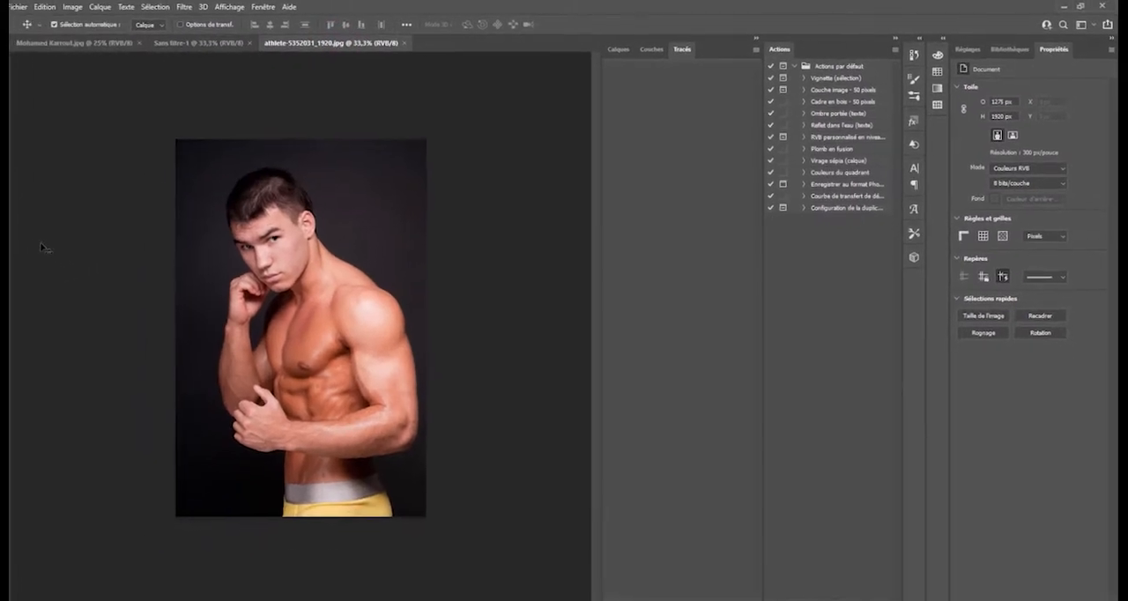
left_click(23, 164)
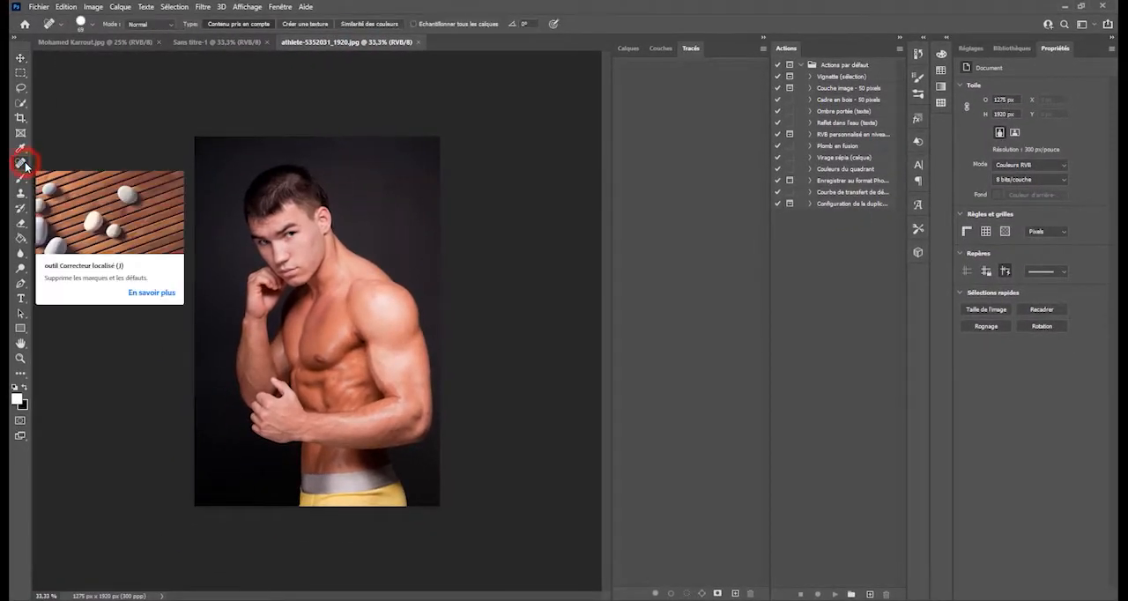
right_click(18, 163)
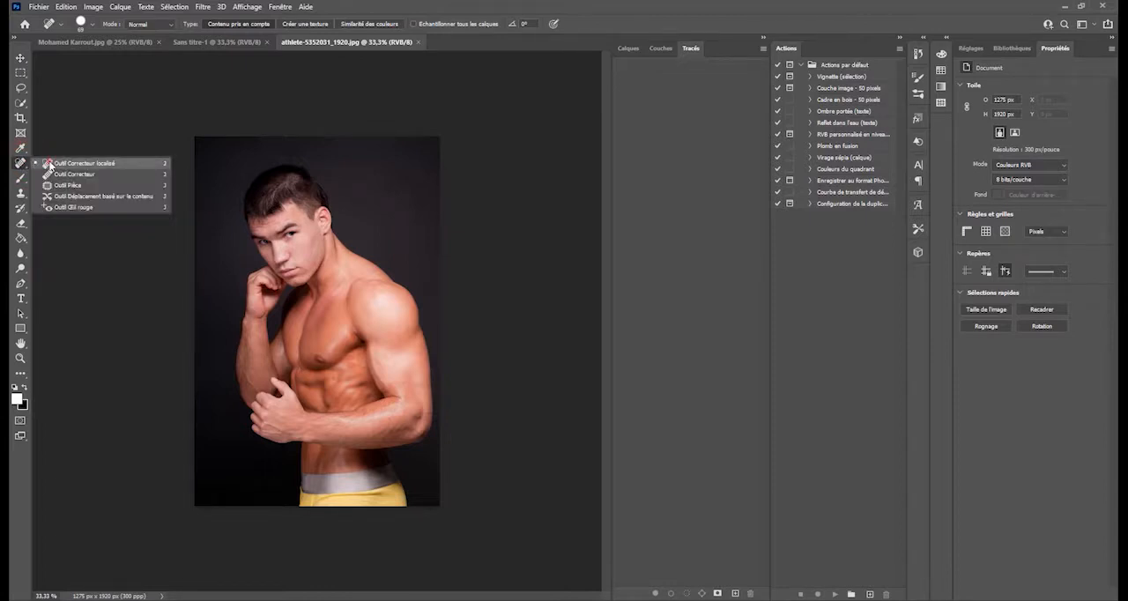
left_click(49, 163)
left_click_drag(326, 206, 299, 232)
left_click_drag(250, 270, 246, 292)
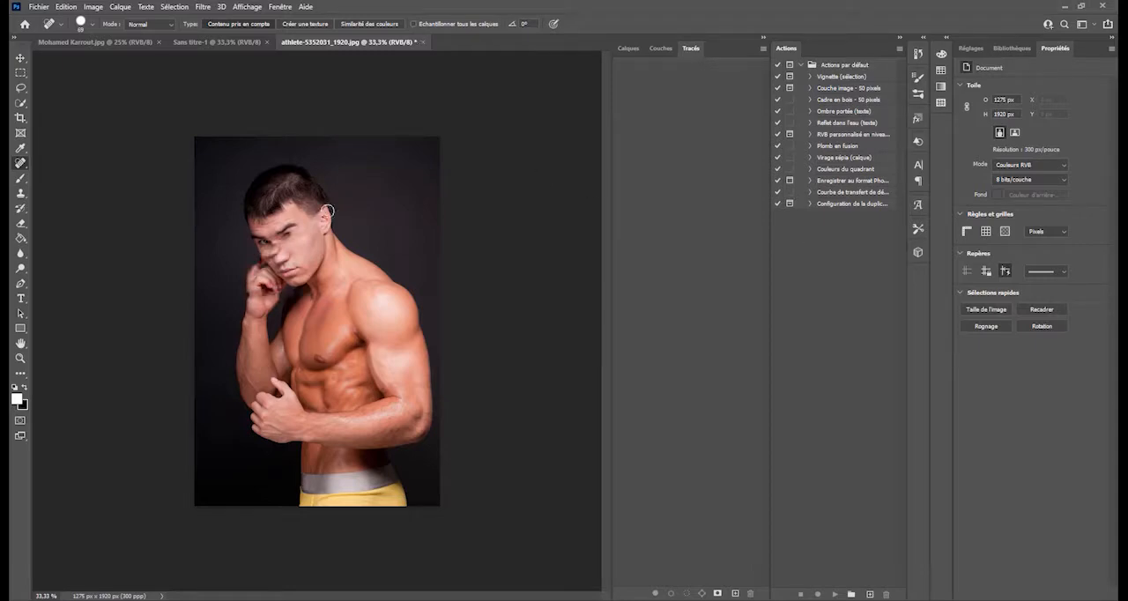
left_click_drag(255, 234, 292, 231)
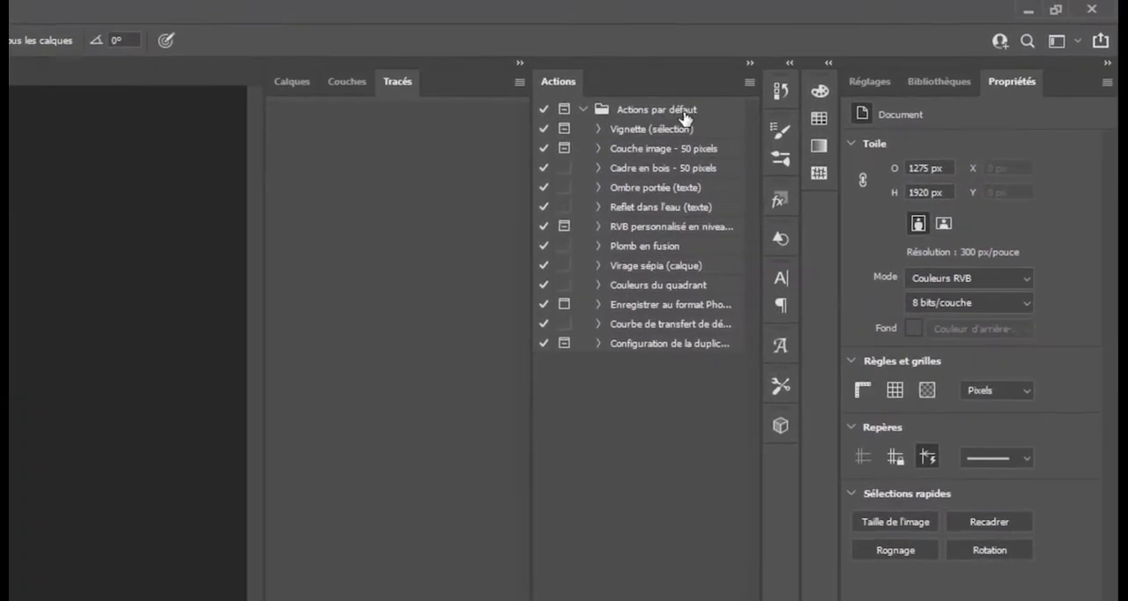
- Step back one healing stroke in the photo's history, and restore the original athlete-5352031_1920.jpg snapshot
left_click(775, 94)
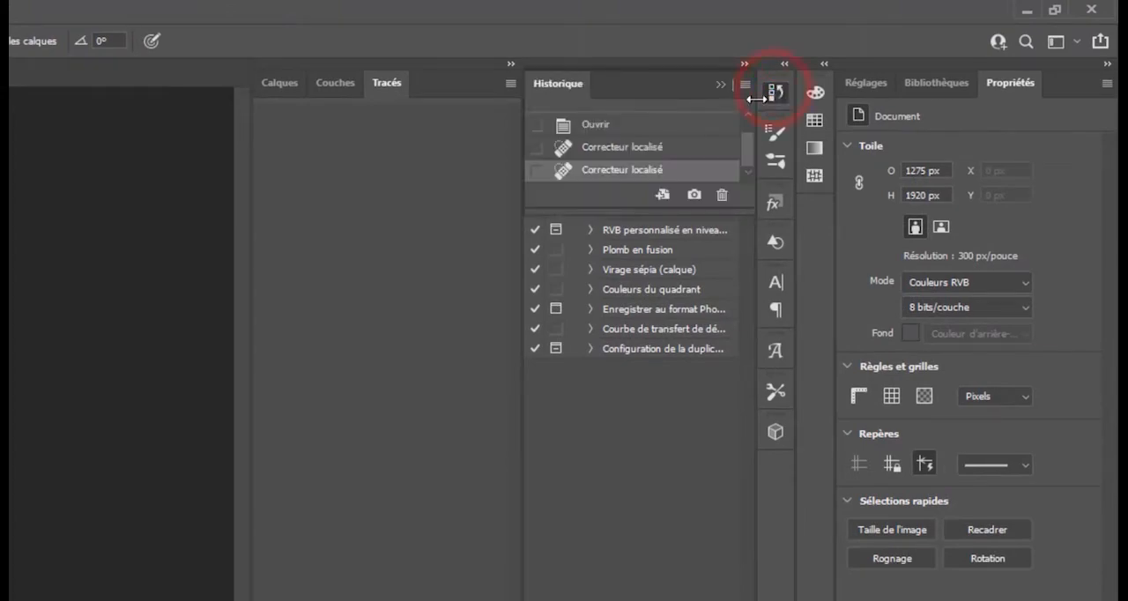
scroll(695, 165, "up", 2)
scroll(692, 167, "down", 1)
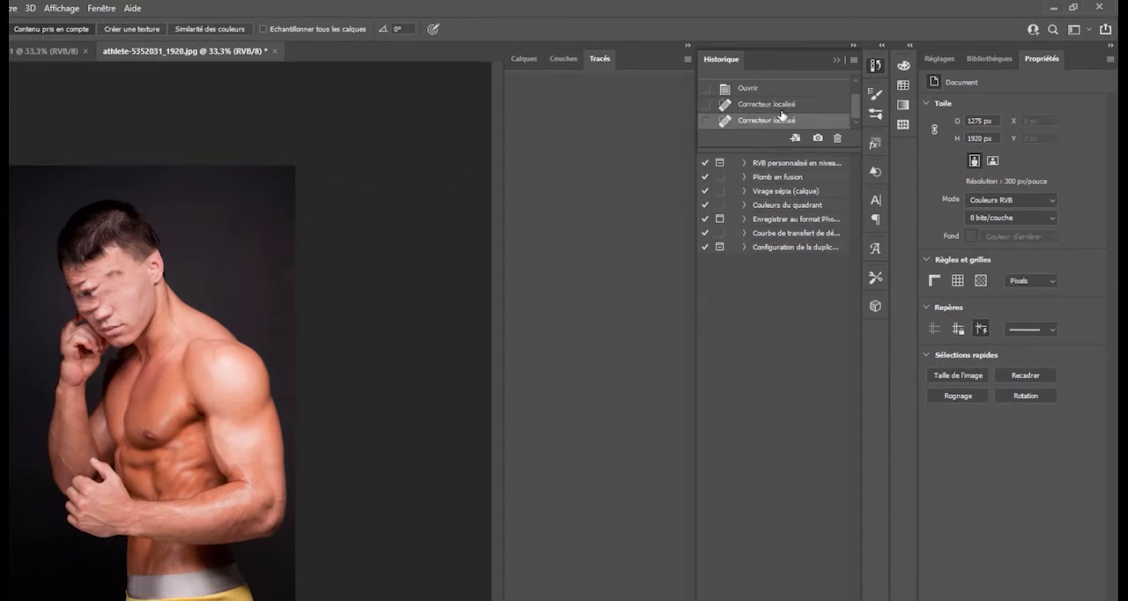
left_click(764, 104)
scroll(775, 104, "up", 1)
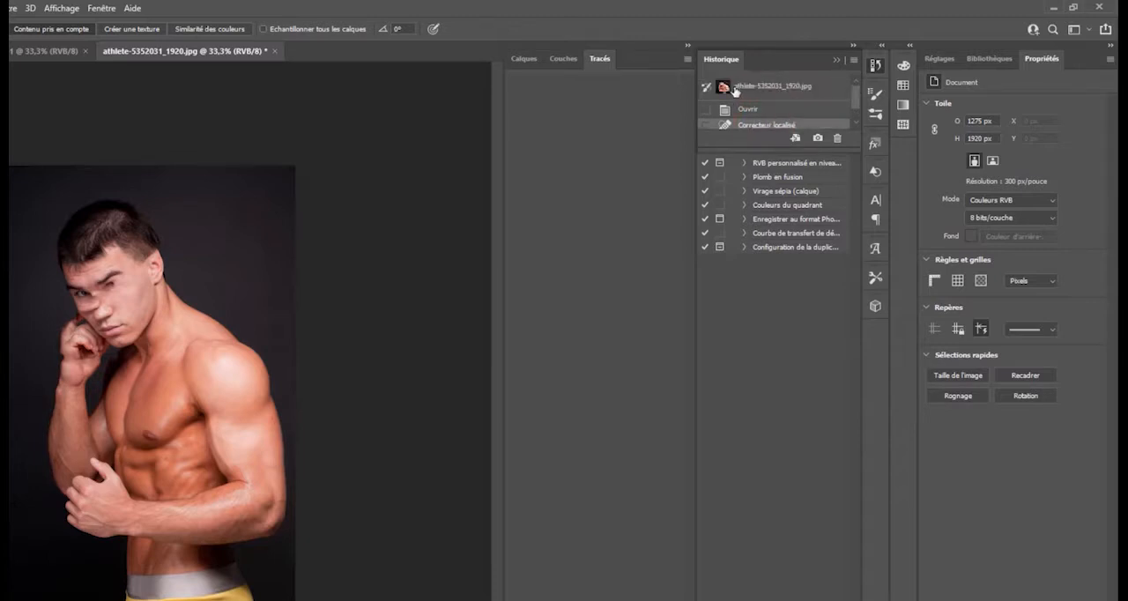
left_click(734, 88)
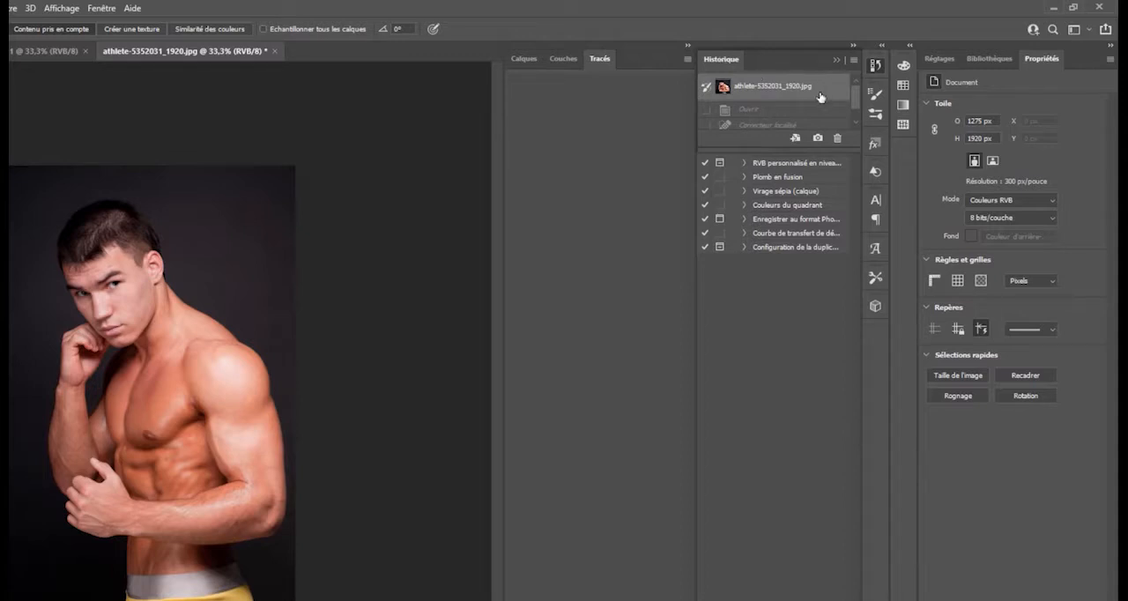
- Collapse the Calques, Couches and Tracés panel group, detach it from the dock and close it
left_click(682, 45)
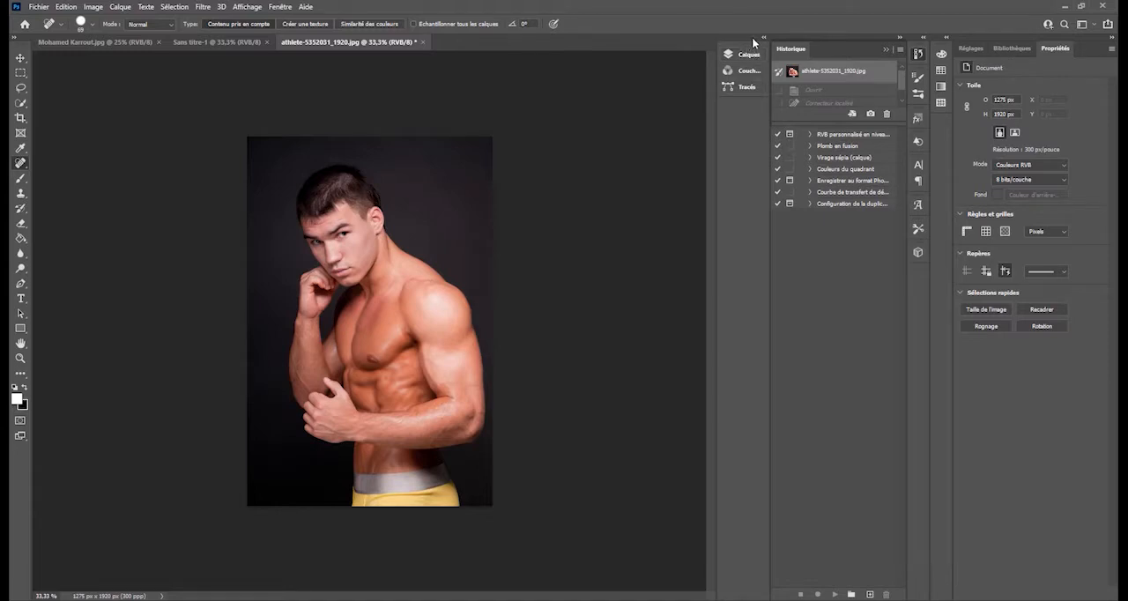
left_click_drag(749, 42, 955, 232)
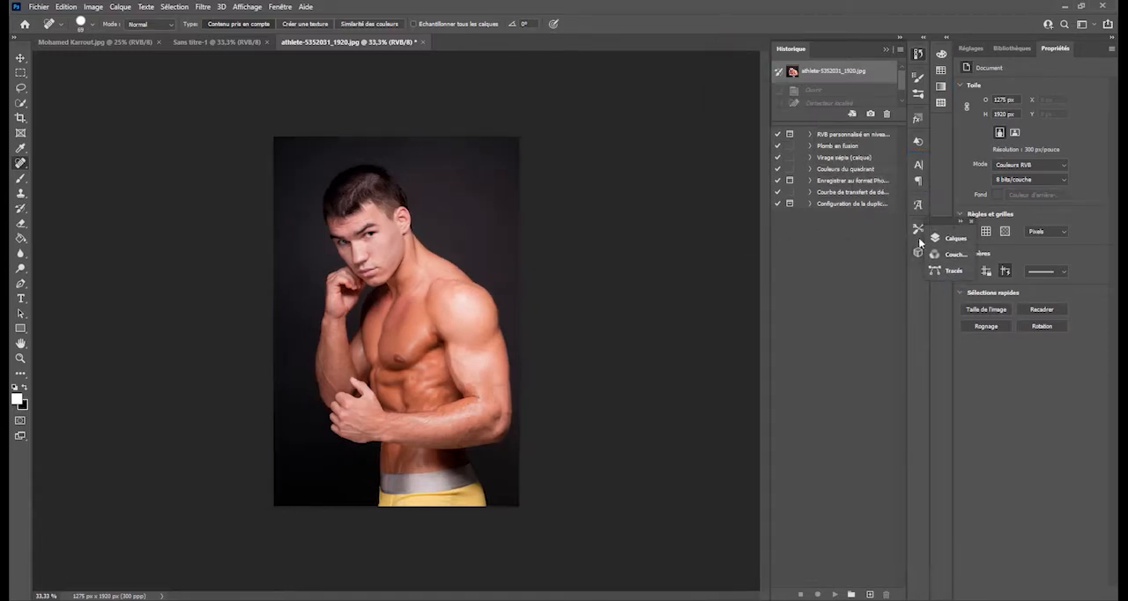
left_click(971, 222)
- Try a Luminosité/Contraste adjustment on the photo with brightness 34 and contrast 87, lower the brightness, and discard the adjustment
left_click(20, 57)
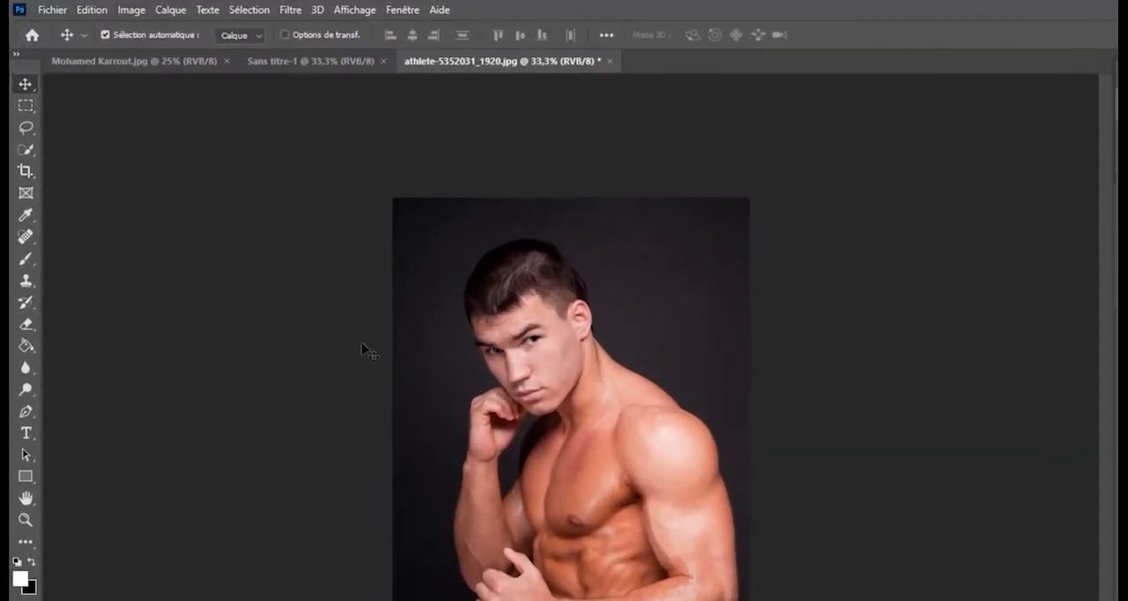
left_click(131, 9)
mouse_move(145, 56)
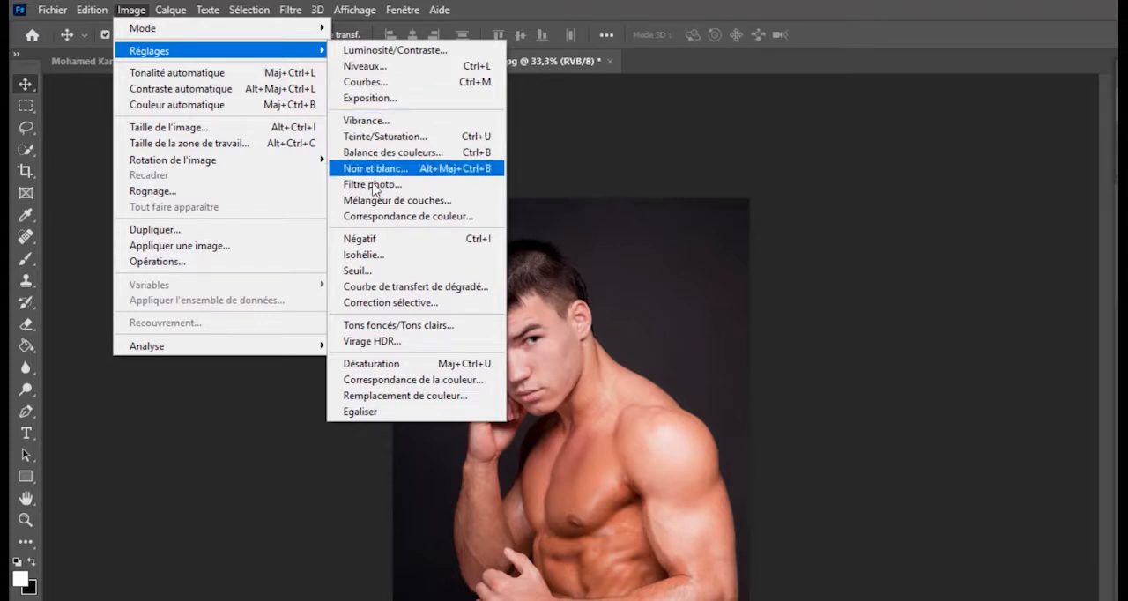
left_click(388, 51)
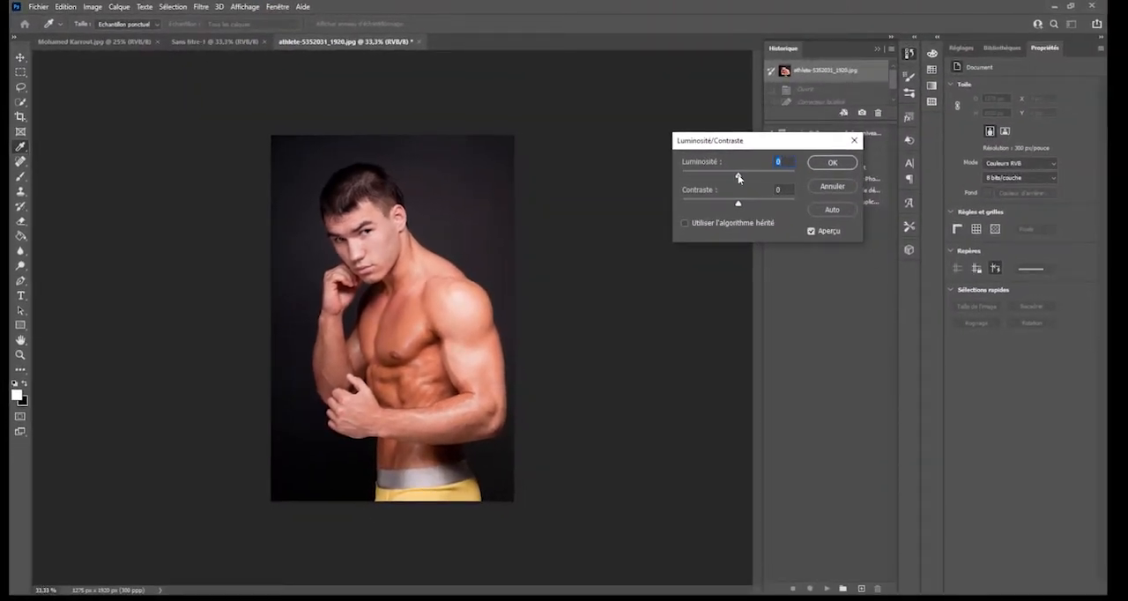
left_click_drag(738, 178, 787, 208)
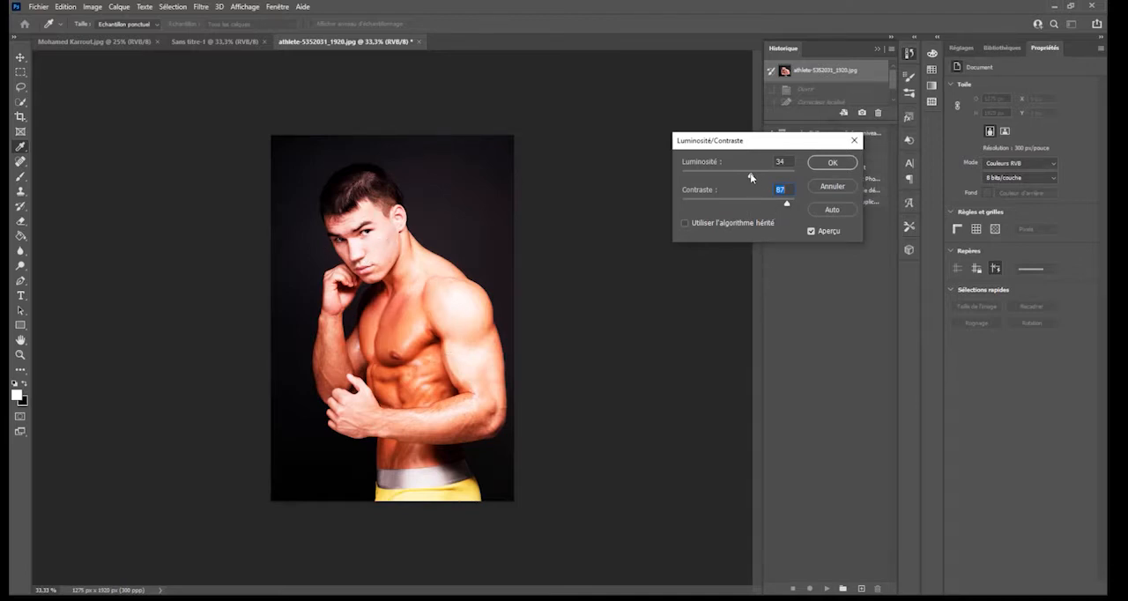
mouse_move(751, 177)
left_mouse_down()
mouse_move(760, 179)
mouse_move(740, 178)
left_mouse_up()
left_click(831, 186)
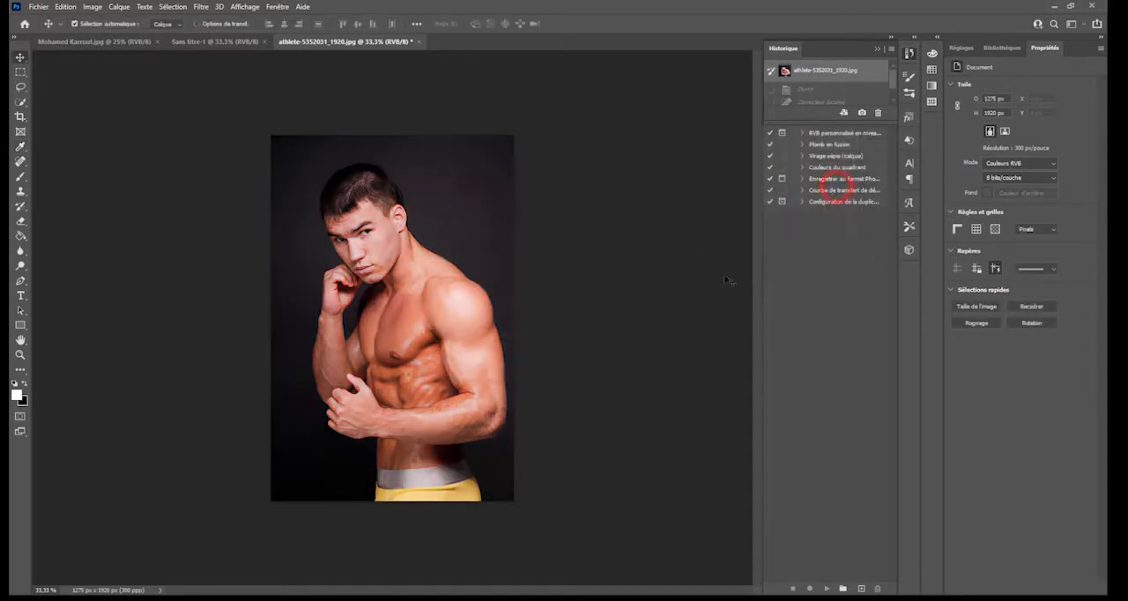
- Try the automatic Luminosité/Contraste correction on the photo, adjusting contrast to 34 and brightness to 12
left_click(92, 7)
mouse_move(113, 37)
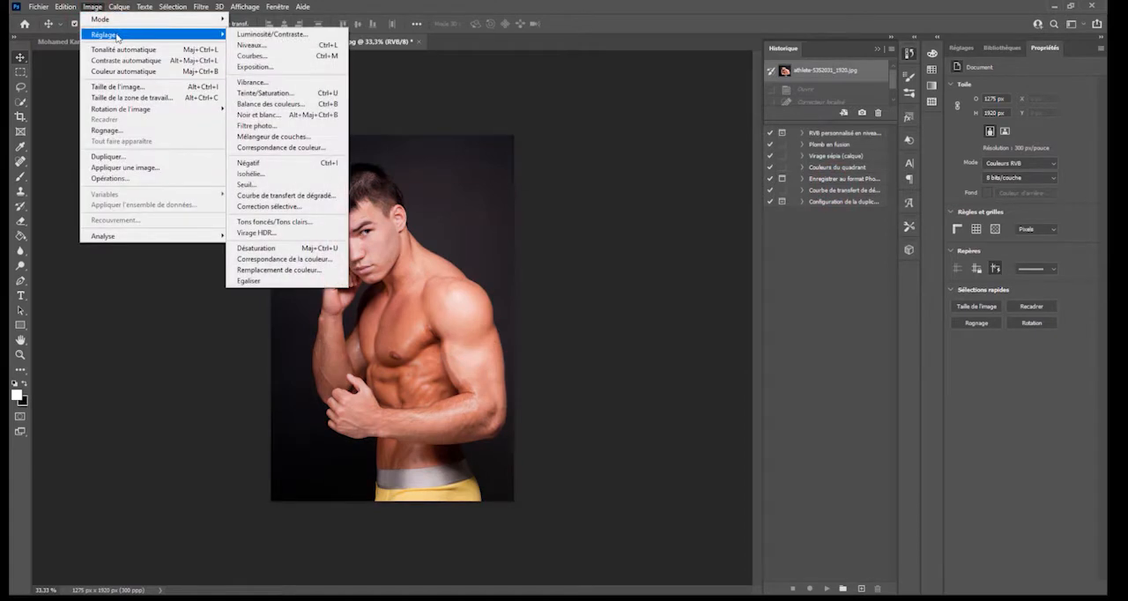
left_click(291, 35)
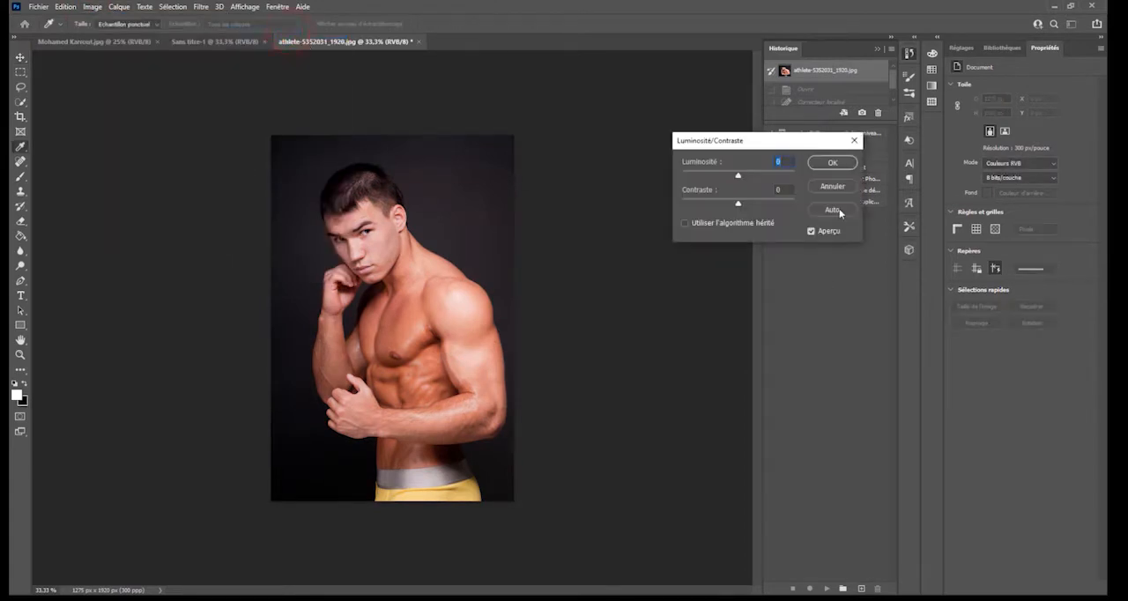
left_click(834, 210)
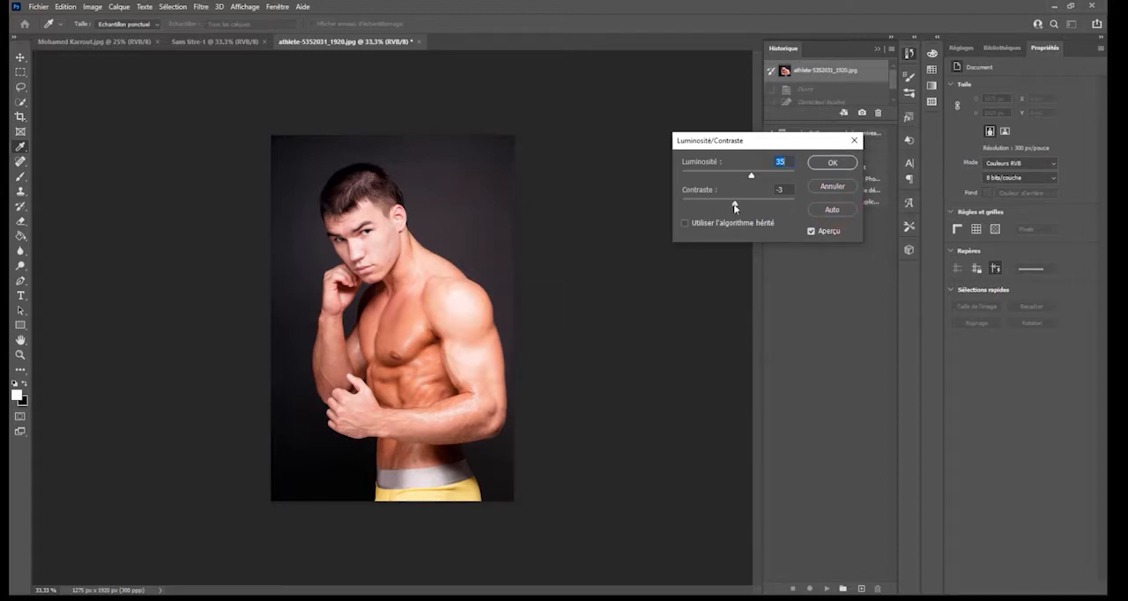
mouse_move(735, 207)
left_mouse_down()
mouse_move(778, 201)
mouse_move(741, 209)
mouse_move(755, 205)
left_mouse_up()
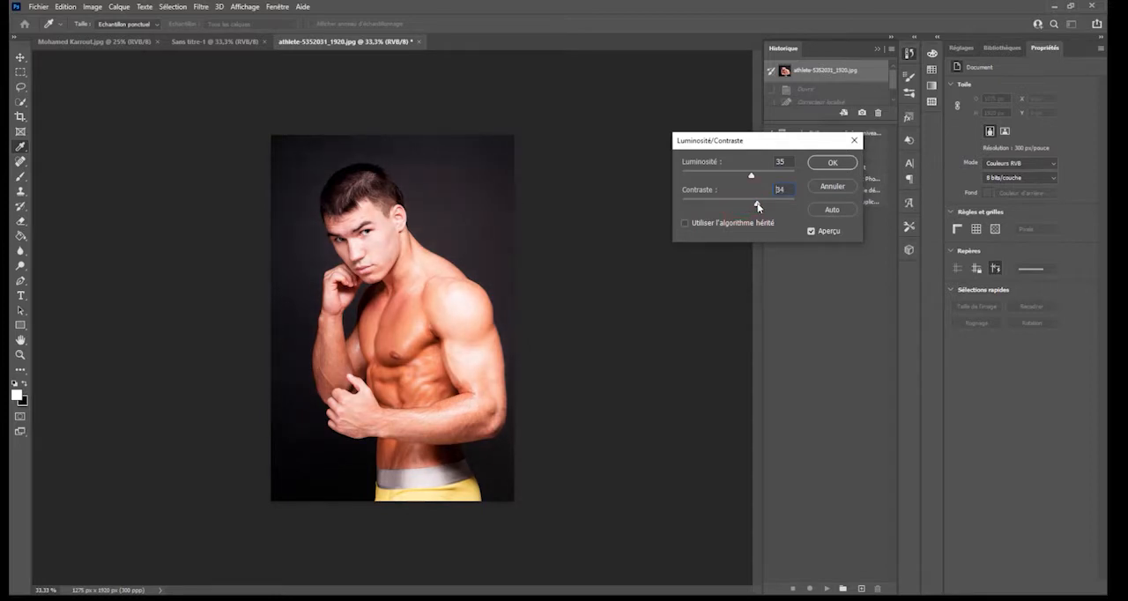
left_click_drag(749, 178, 742, 178)
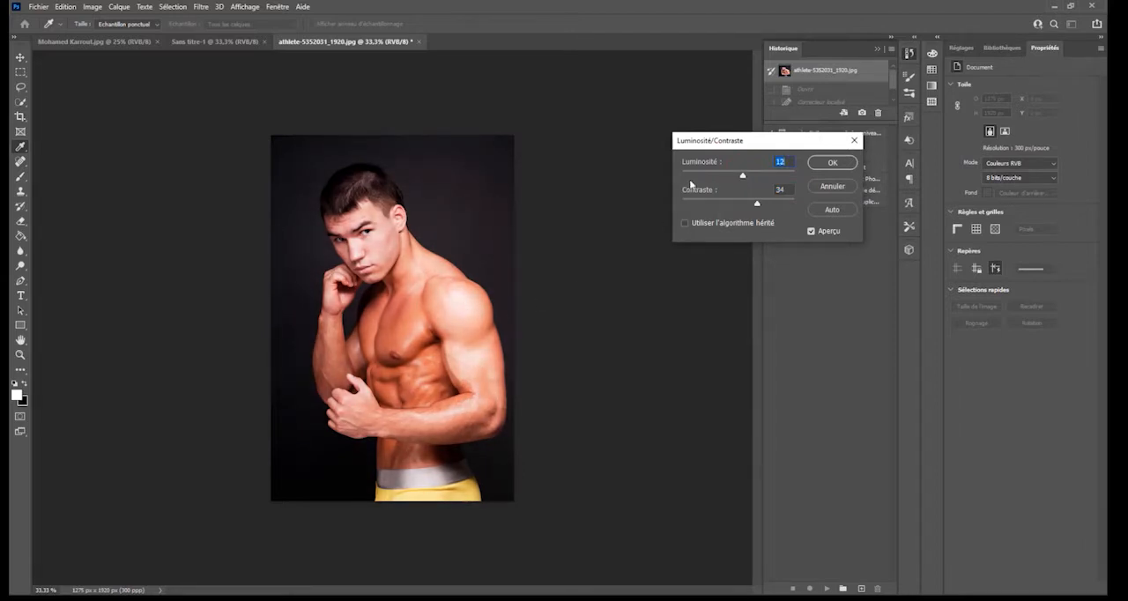
left_click_drag(743, 176, 744, 172)
- Reapply the automatic correction, try brightness 8 with contrast 11, and cancel the Luminosité/Contraste adjustment
left_click(843, 211)
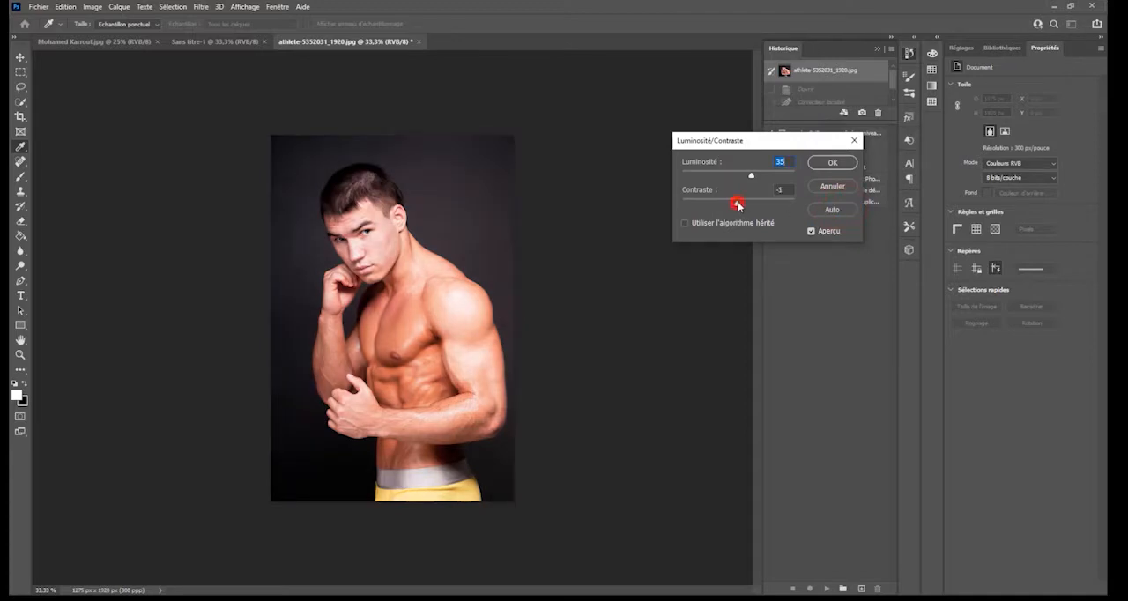
left_click_drag(739, 206, 740, 177)
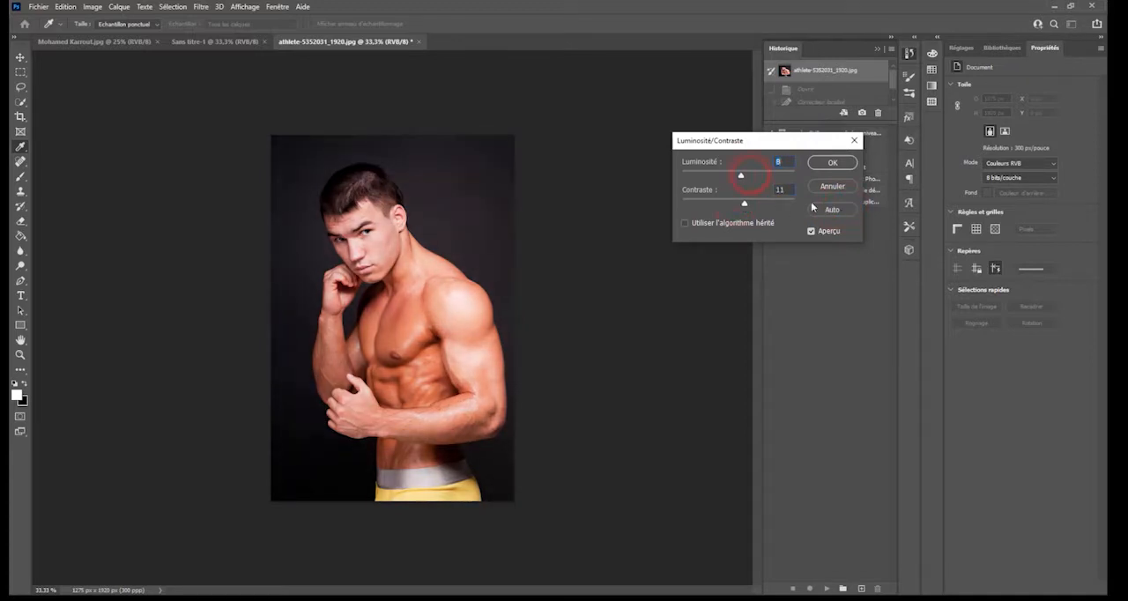
left_click(849, 186)
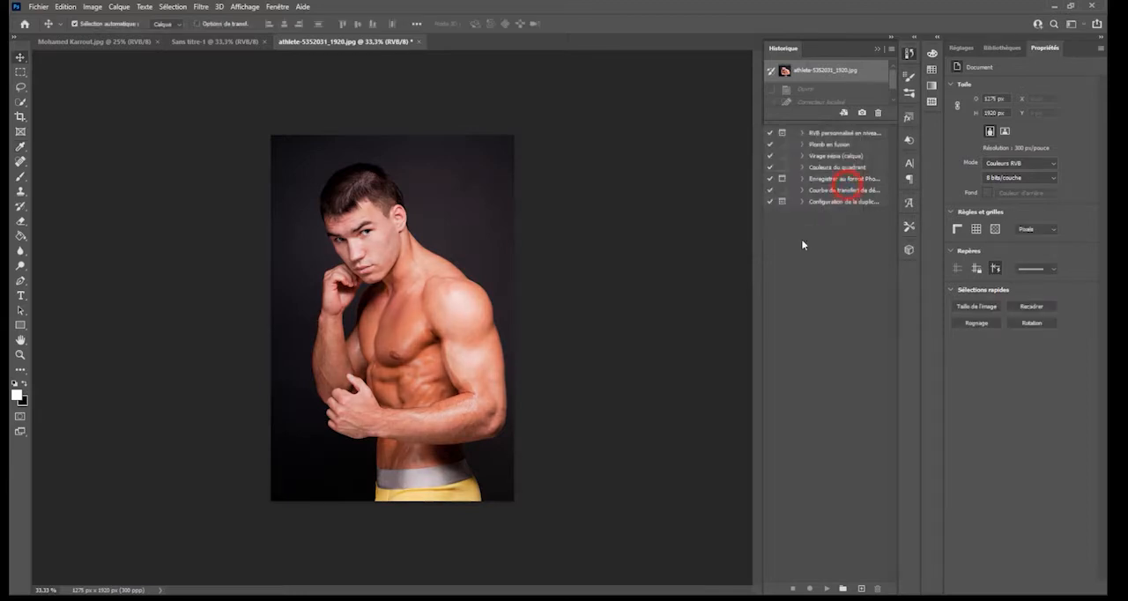
- Open a Courbes adjustment on the photo, set the RVB curve's white input to 252, and add shadow and highlight points
left_click(91, 7)
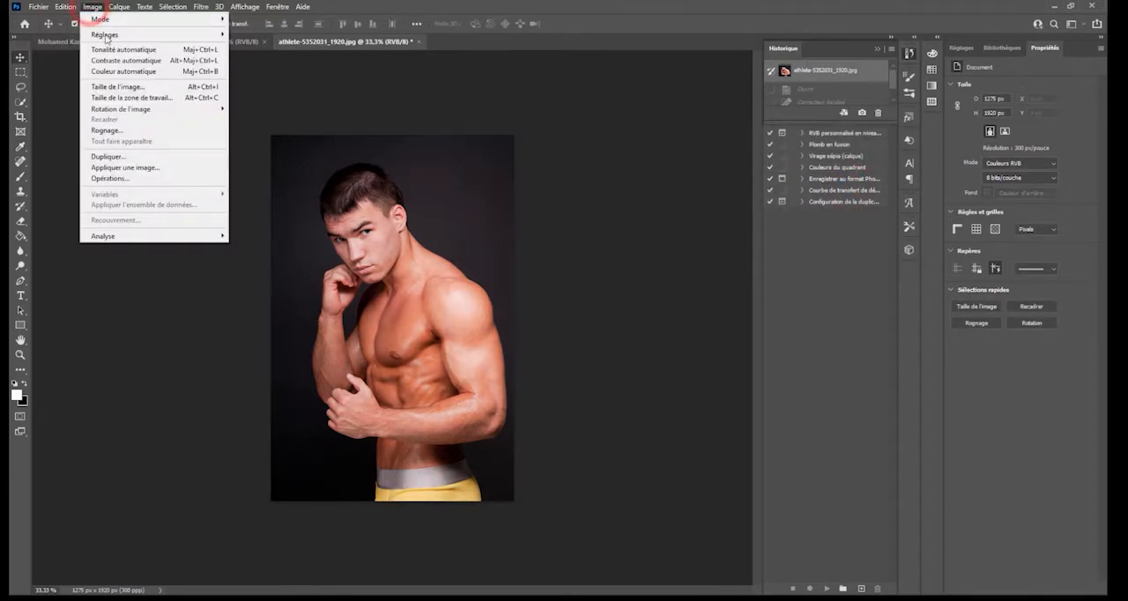
mouse_move(104, 35)
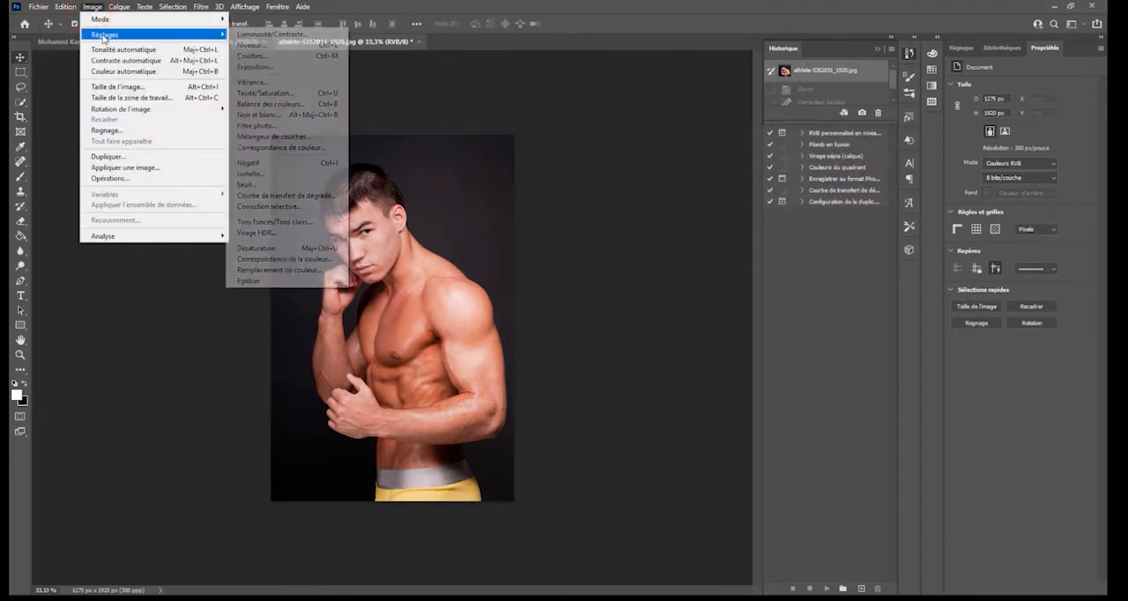
left_click(249, 56)
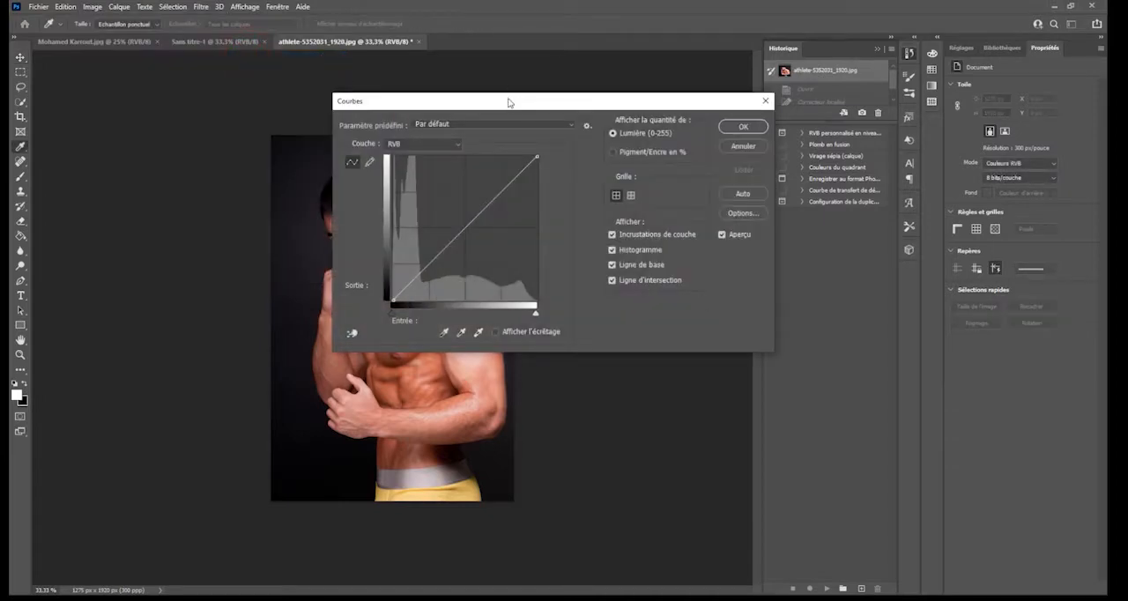
left_click_drag(508, 100, 871, 80)
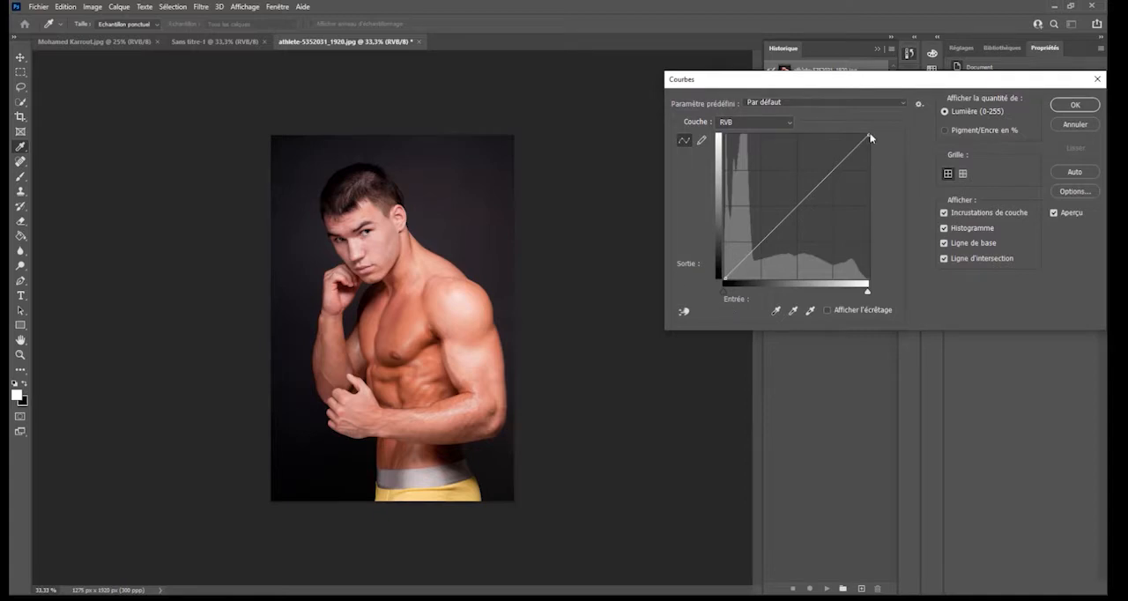
mouse_move(724, 278)
left_mouse_down()
mouse_move(724, 250)
mouse_move(724, 274)
mouse_move(772, 278)
mouse_move(725, 279)
left_mouse_up()
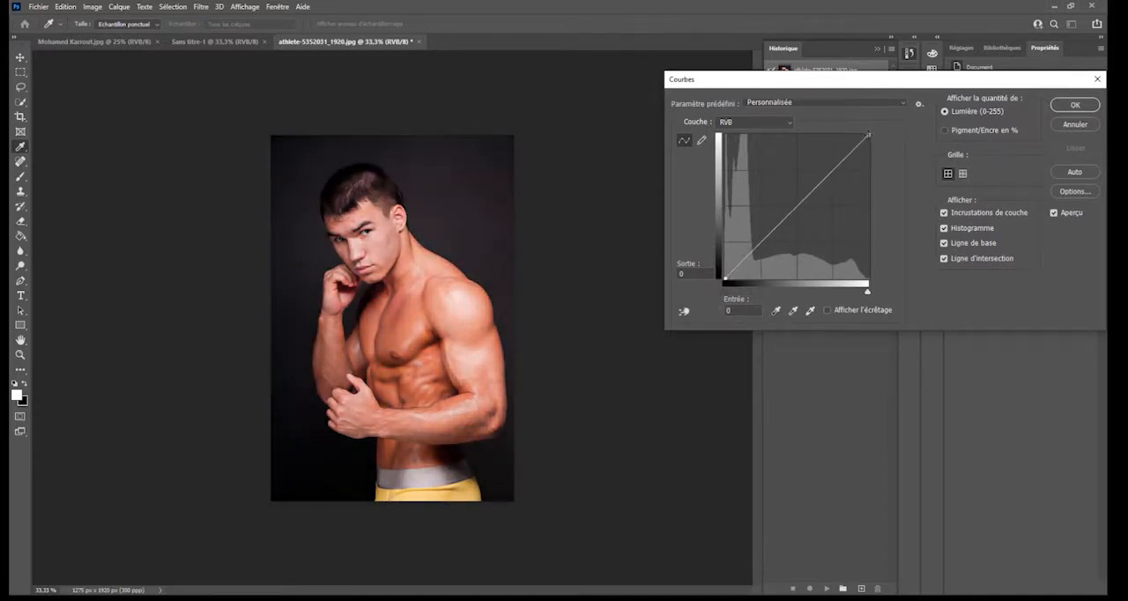
mouse_move(868, 134)
left_mouse_down()
mouse_move(868, 220)
mouse_move(867, 135)
left_mouse_up()
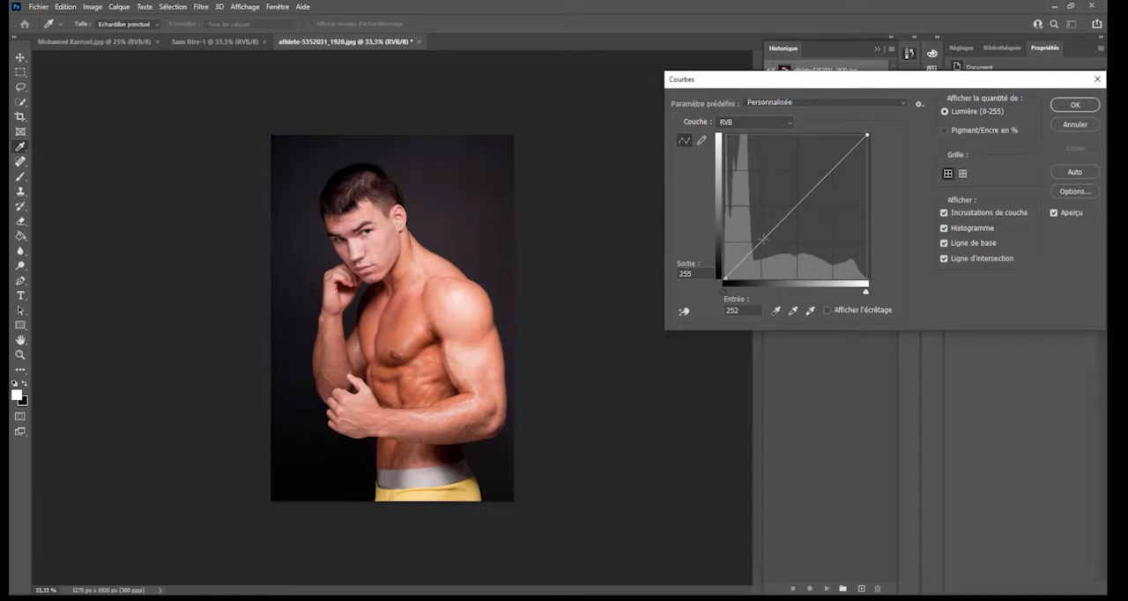
left_click(763, 238)
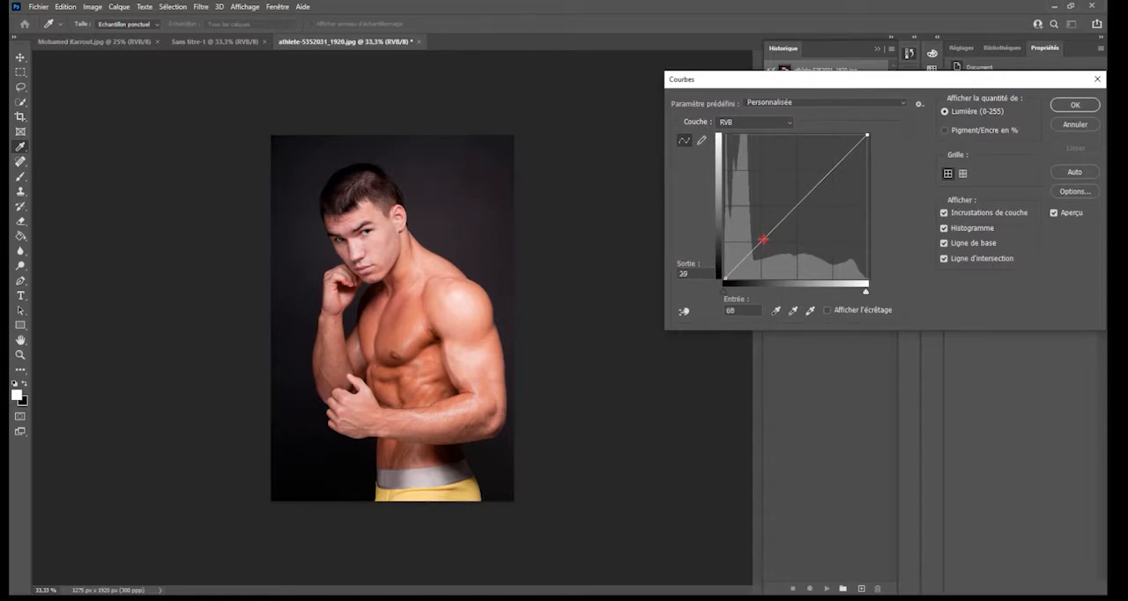
left_click(824, 175)
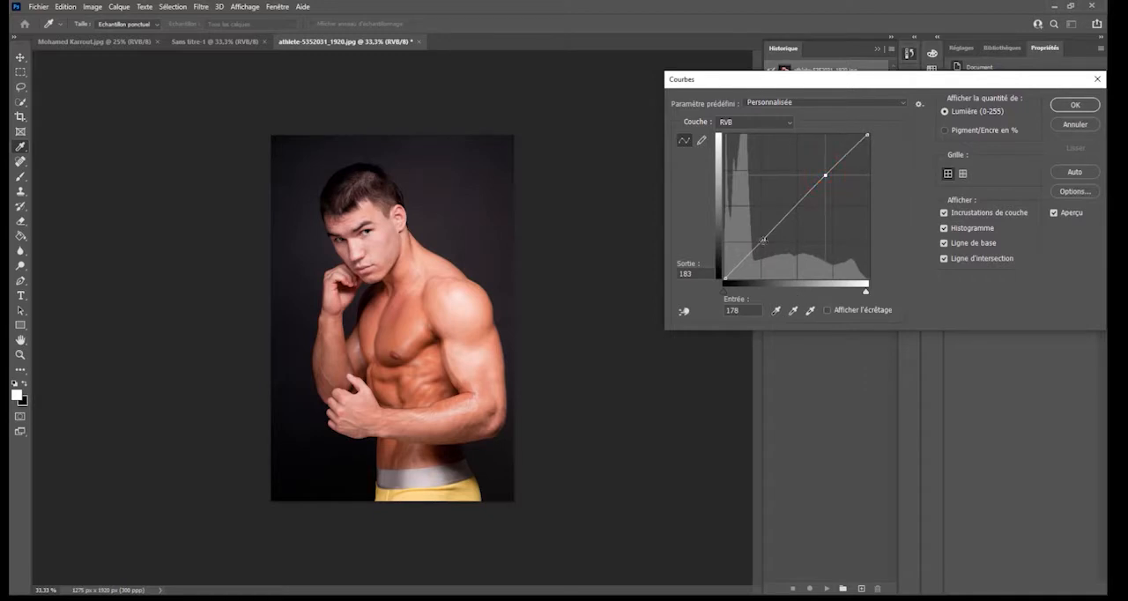
- Shape the RVB curve into an S, with the shadow point at input 72, output 67 and the highlight point at input 168, output 184
left_click_drag(763, 239, 767, 242)
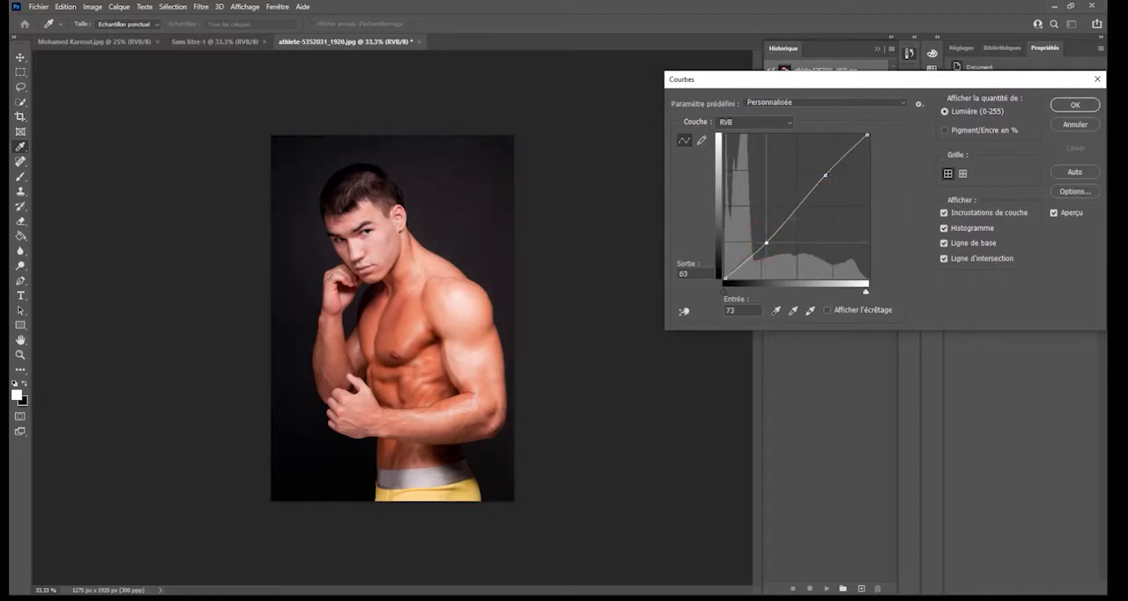
left_click_drag(824, 175, 822, 176)
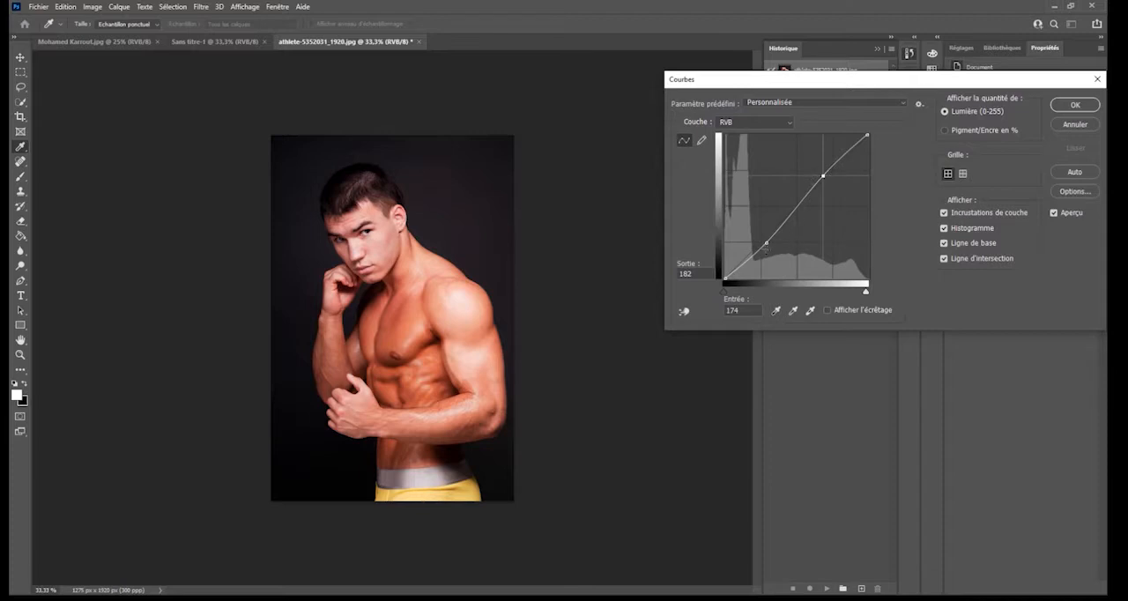
left_click(766, 243)
mouse_move(765, 243)
left_mouse_down()
mouse_move(756, 240)
mouse_move(768, 242)
left_mouse_up()
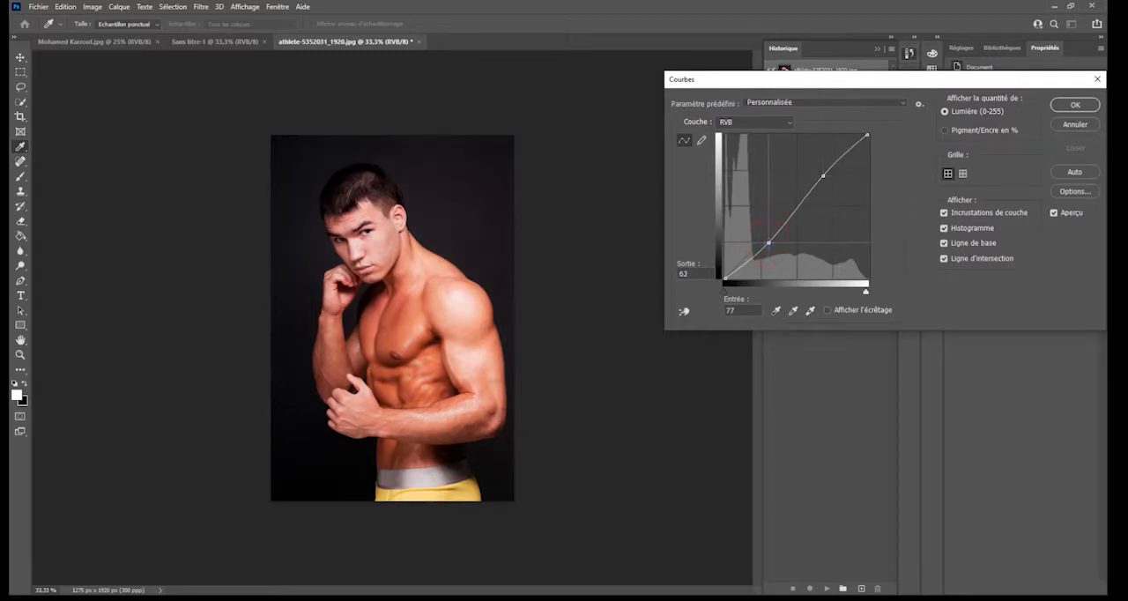
left_click_drag(823, 175, 819, 174)
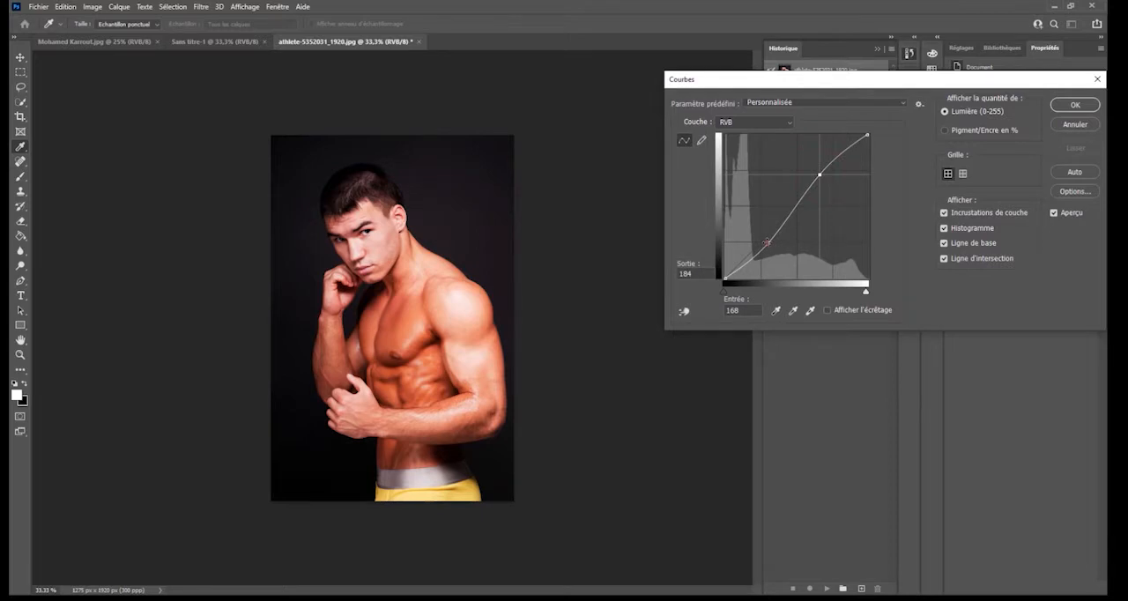
mouse_move(766, 242)
left_mouse_down()
mouse_move(755, 251)
mouse_move(764, 240)
left_mouse_up()
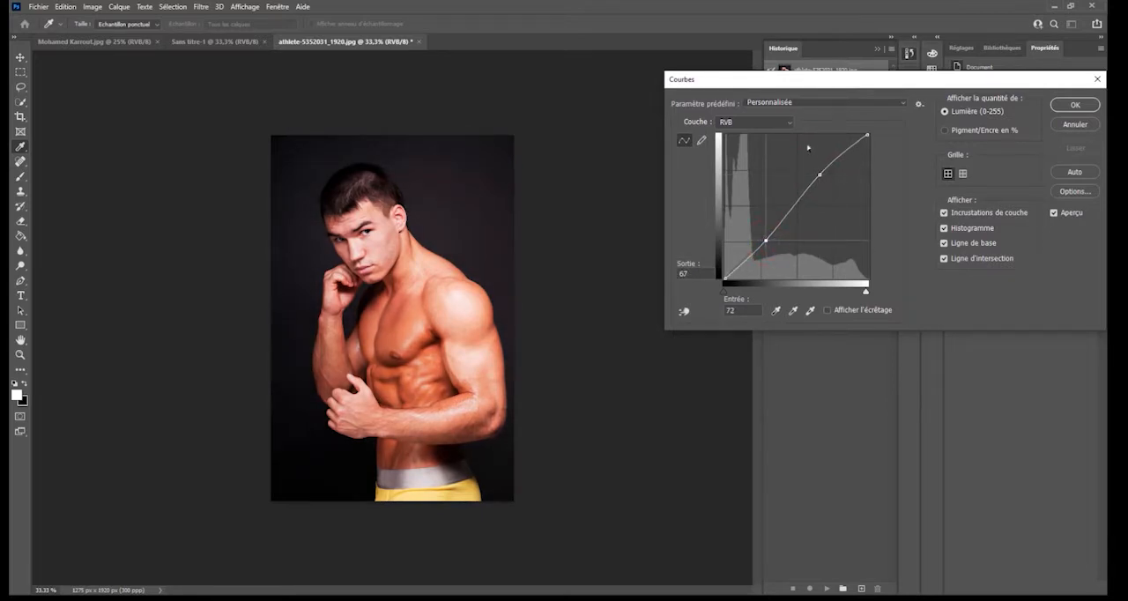
- Try darkening the Rouge channel's shadows with a curve point at input 47, output 39, and cancel the Courbes adjustment
left_click(754, 122)
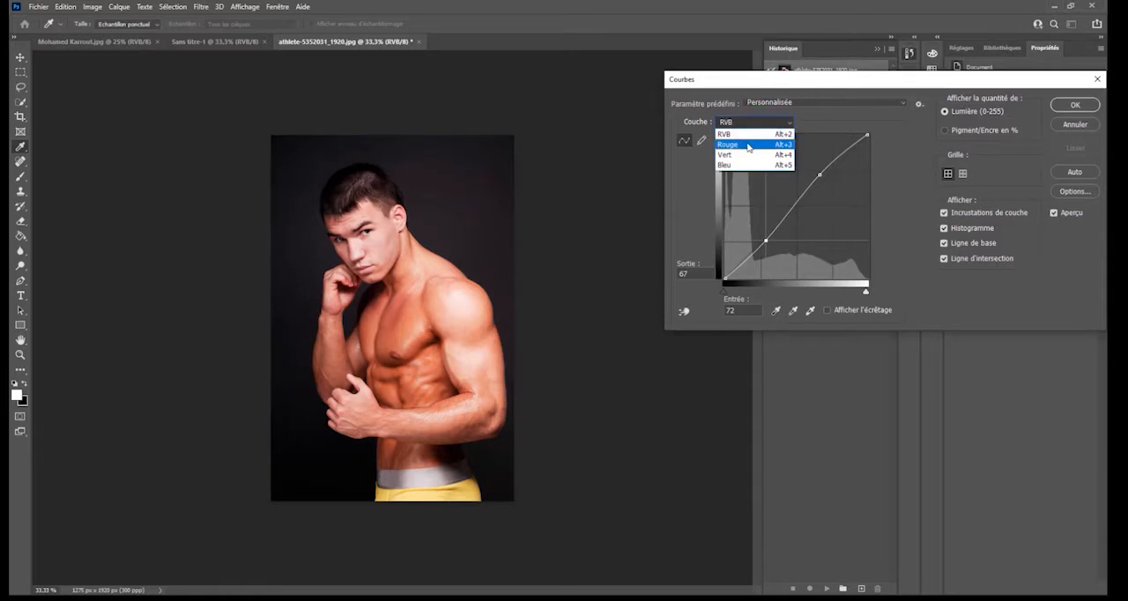
left_click(748, 145)
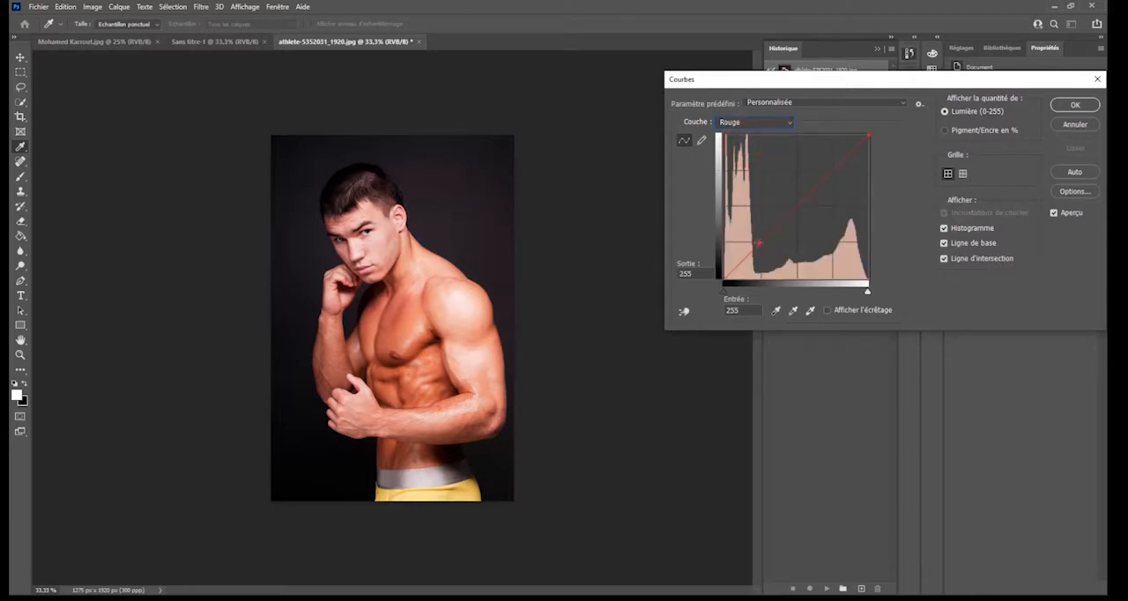
left_click(759, 241)
left_click_drag(759, 241, 750, 256)
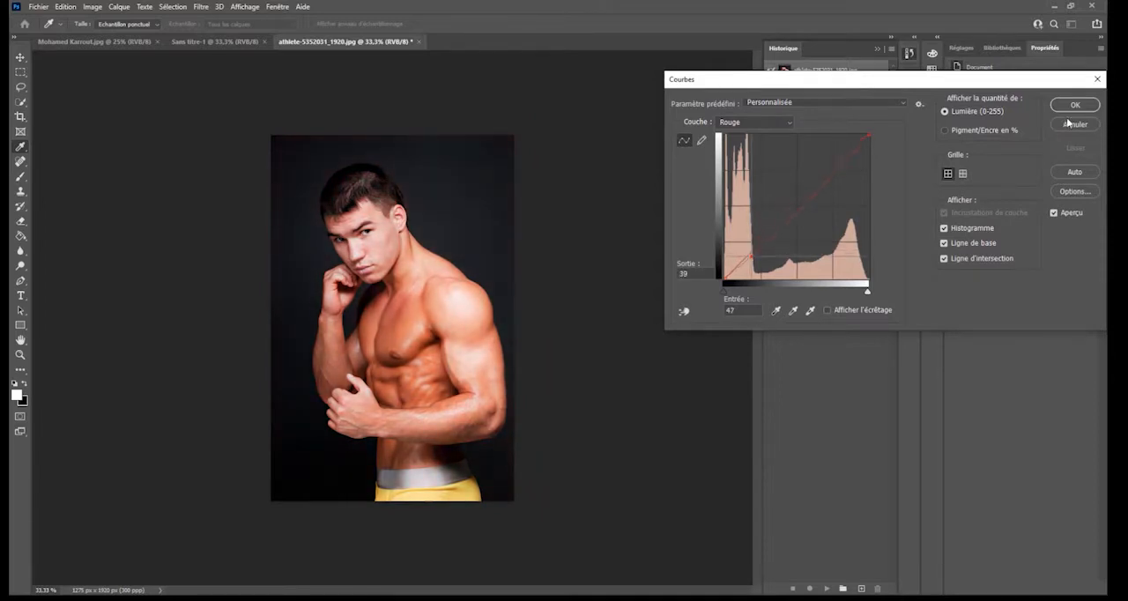
left_click(1068, 123)
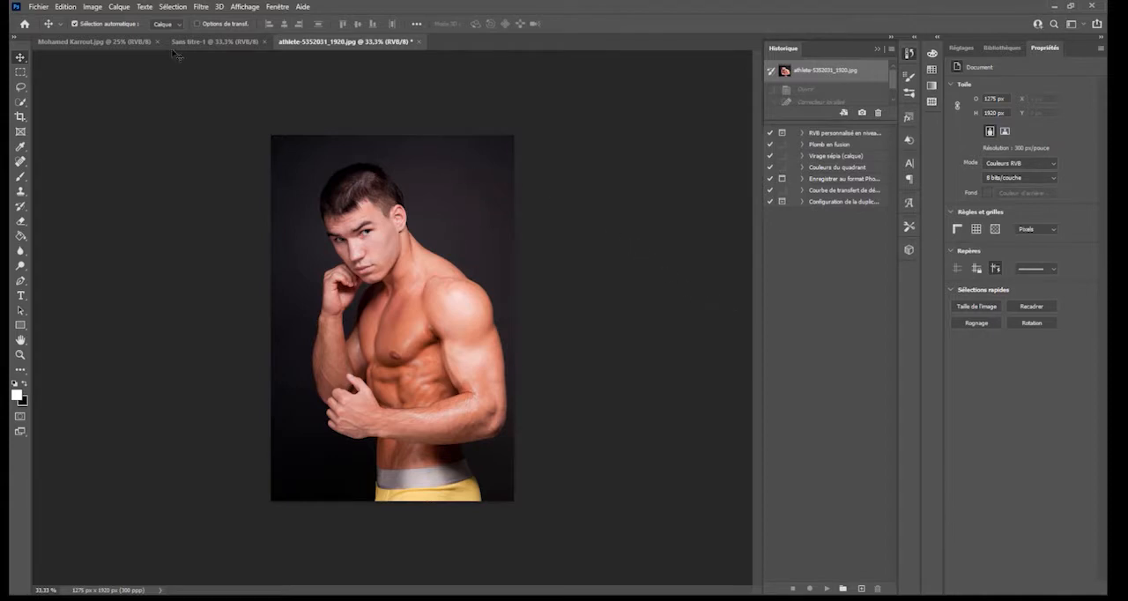
- Try a Noir et blanc adjustment on the photo with Rouges 64, Jaunes 55 and Magentas -111
left_click(93, 8)
mouse_move(102, 37)
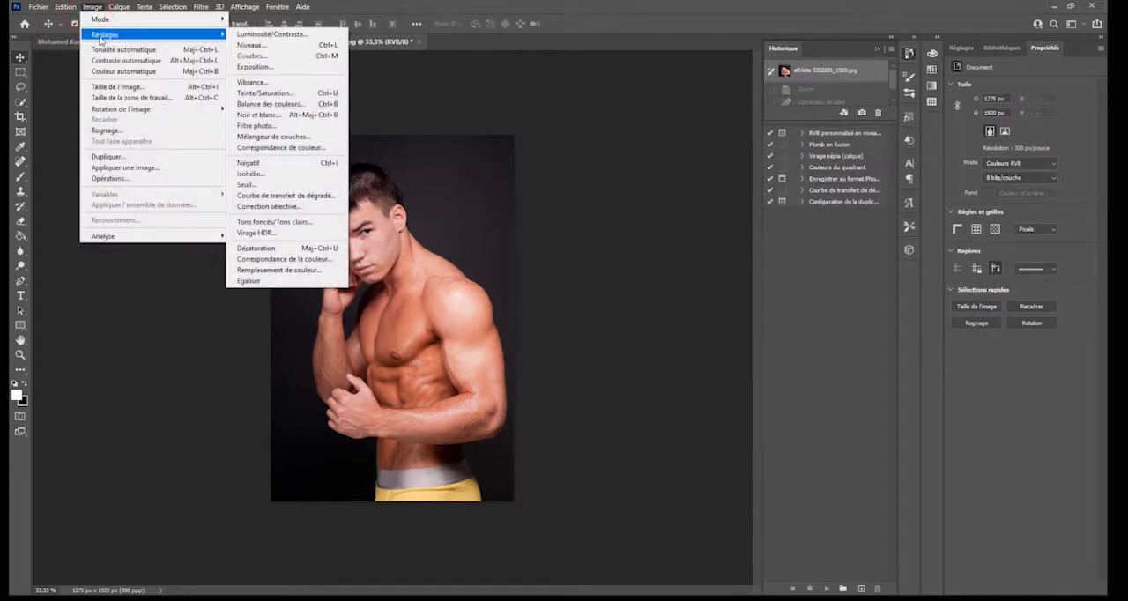
left_click(264, 116)
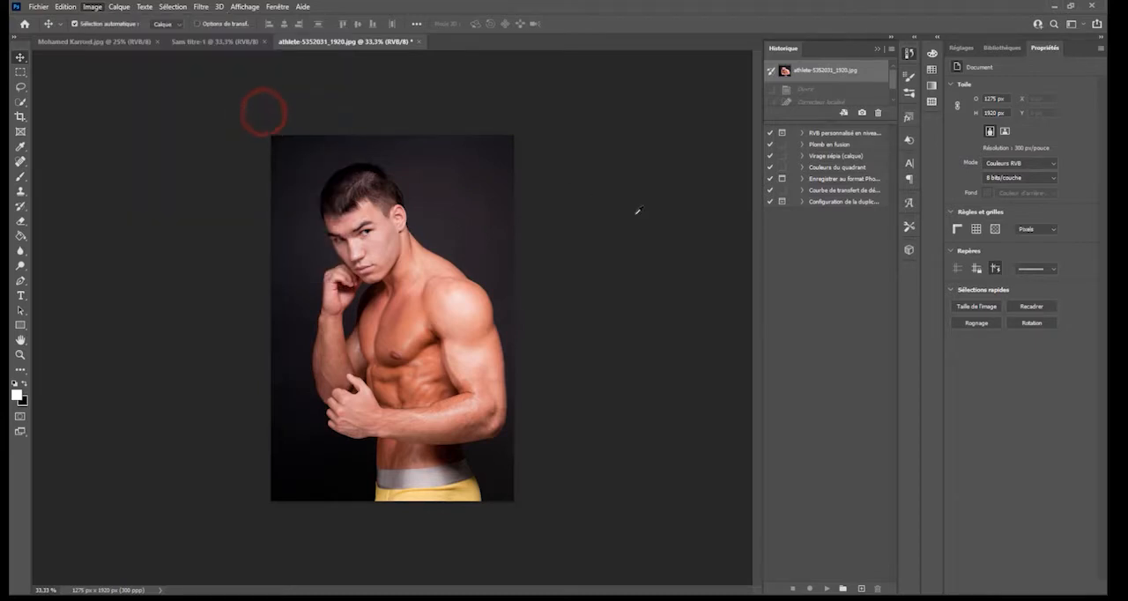
left_click_drag(559, 85, 821, 85)
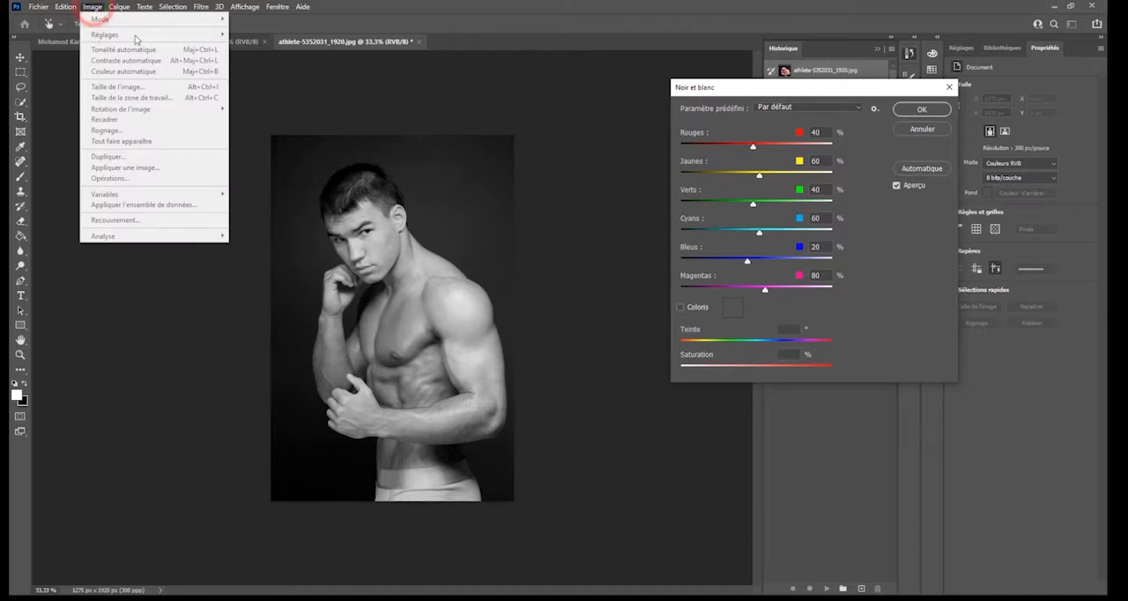
left_click(869, 136)
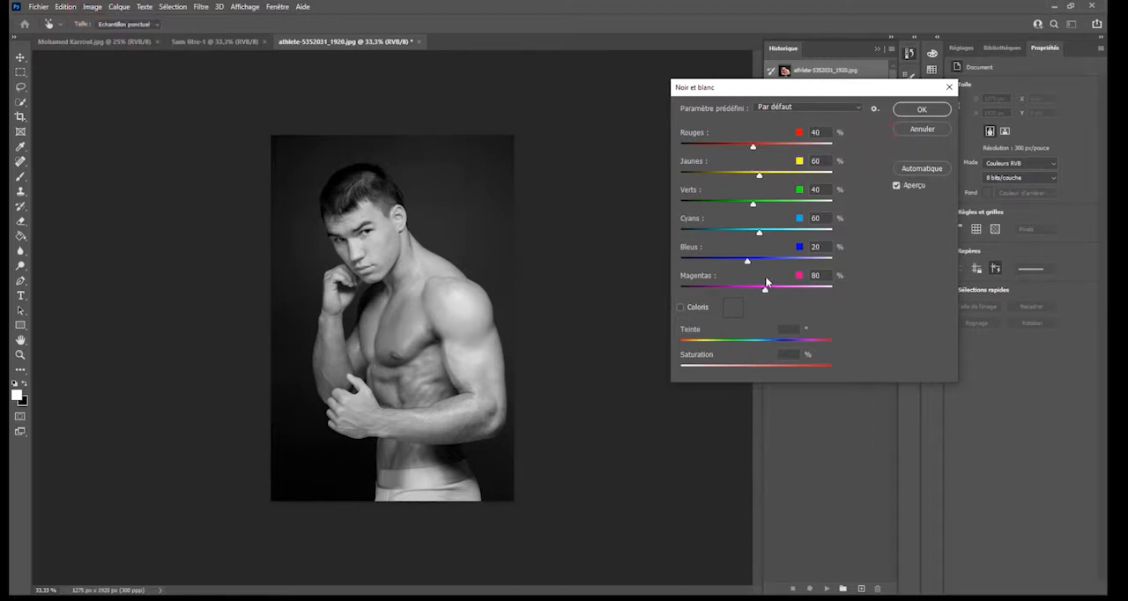
left_click(754, 149)
left_click_drag(765, 144, 849, 183)
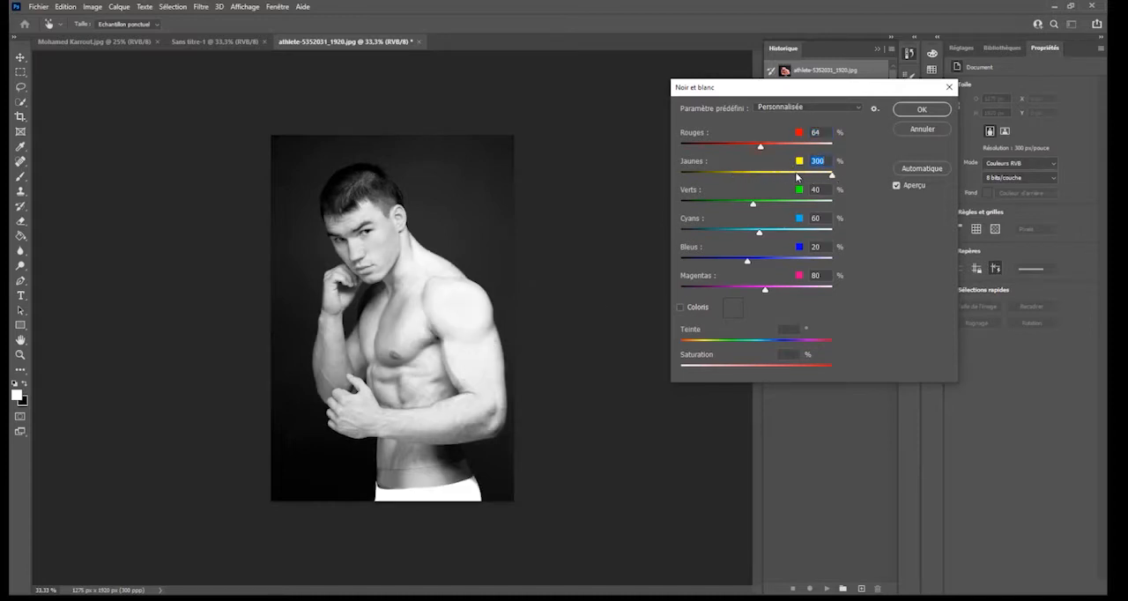
left_click_drag(795, 176, 757, 175)
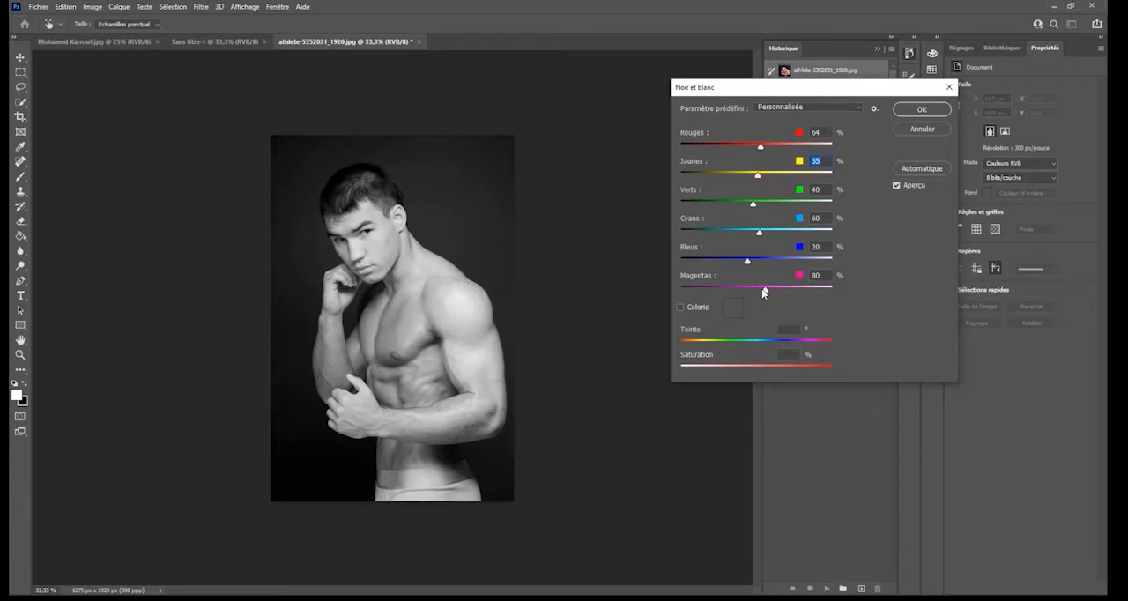
left_click_drag(789, 288, 707, 291)
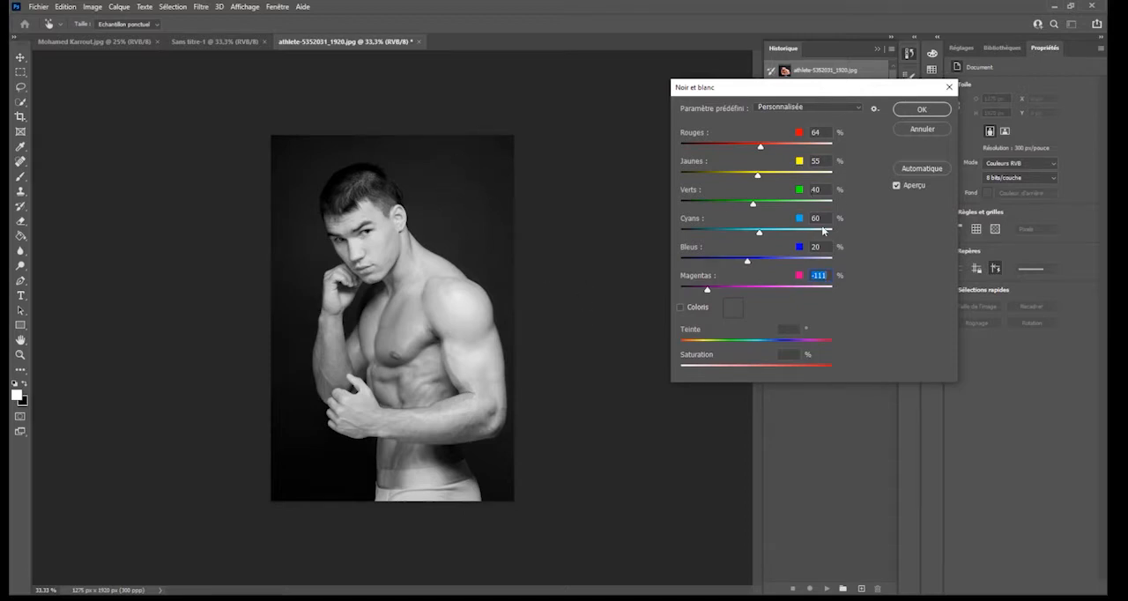
- Apply the automatic Noir et blanc mix, try Jaunes 258 with Rouges 25, and cancel the adjustment
left_click(936, 169)
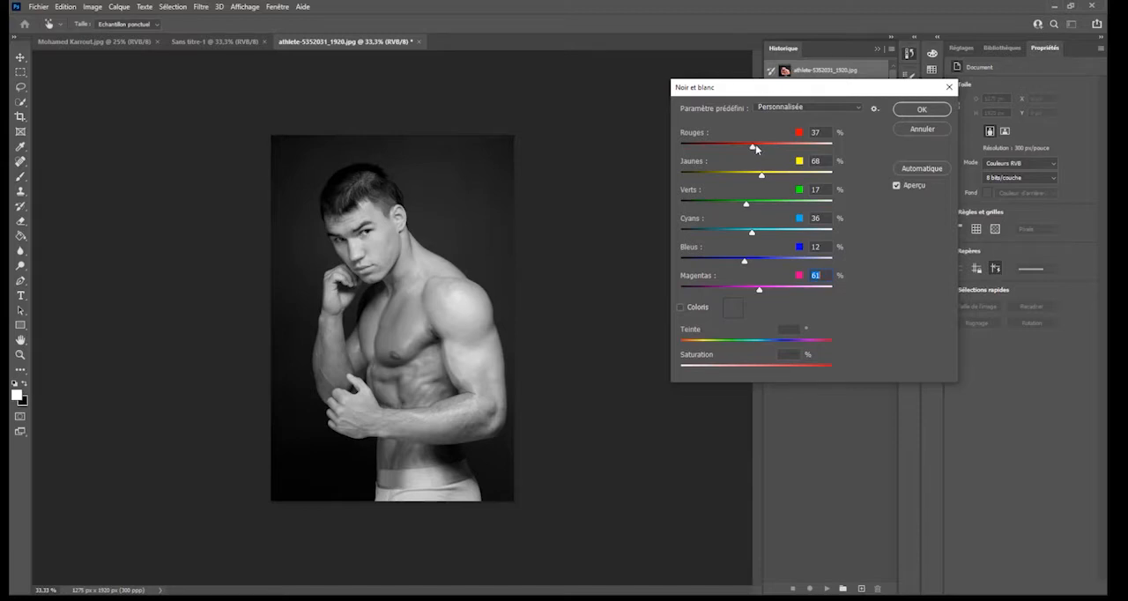
left_click_drag(761, 176, 818, 174)
mouse_move(754, 147)
left_mouse_down()
mouse_move(690, 140)
mouse_move(748, 148)
left_mouse_up()
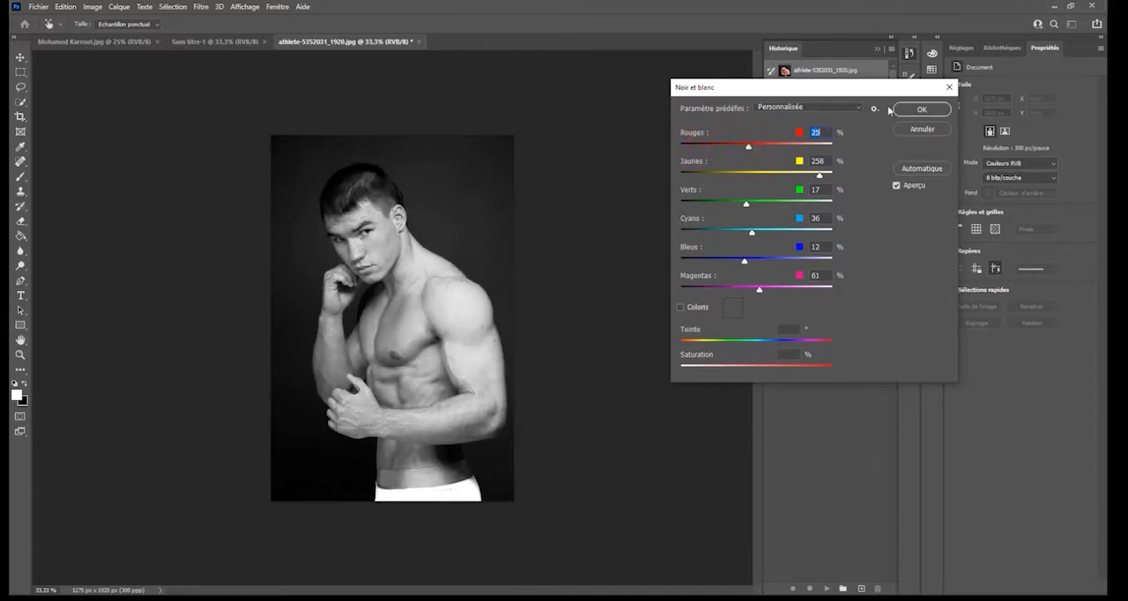
left_click(916, 129)
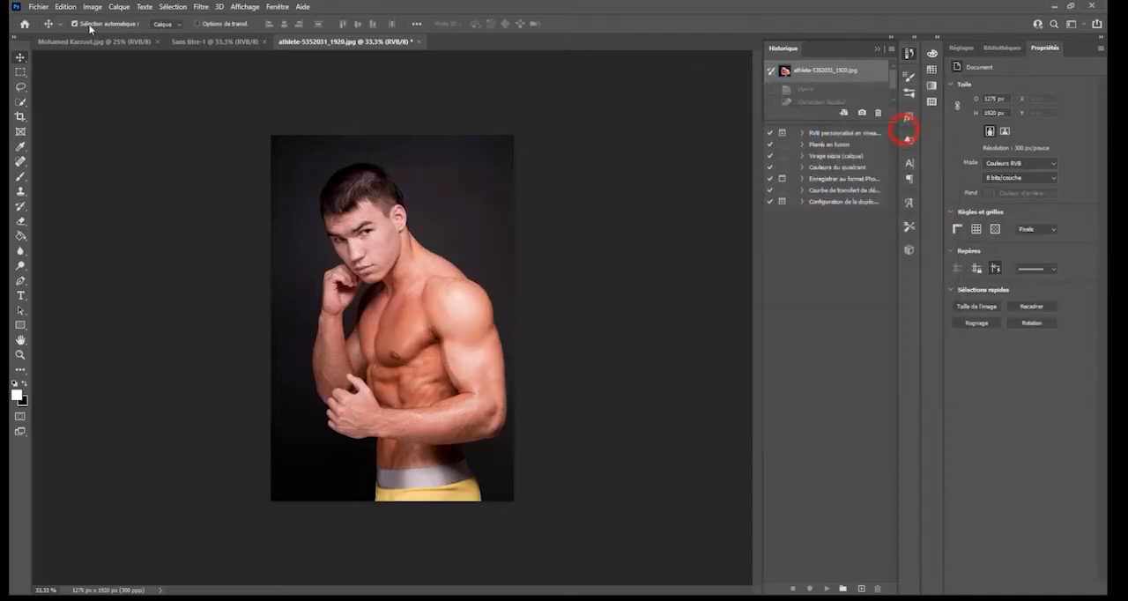
- Start a Filtre photo adjustment on the photo and replace its filter with the custom blue colour 17a5da
left_click(93, 6)
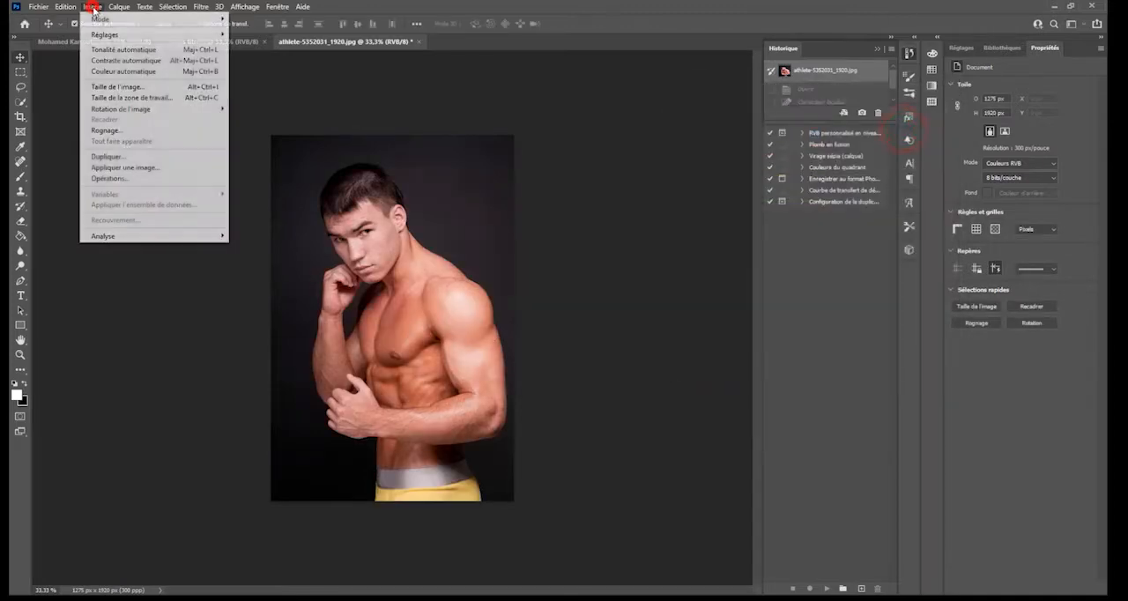
left_click(165, 35)
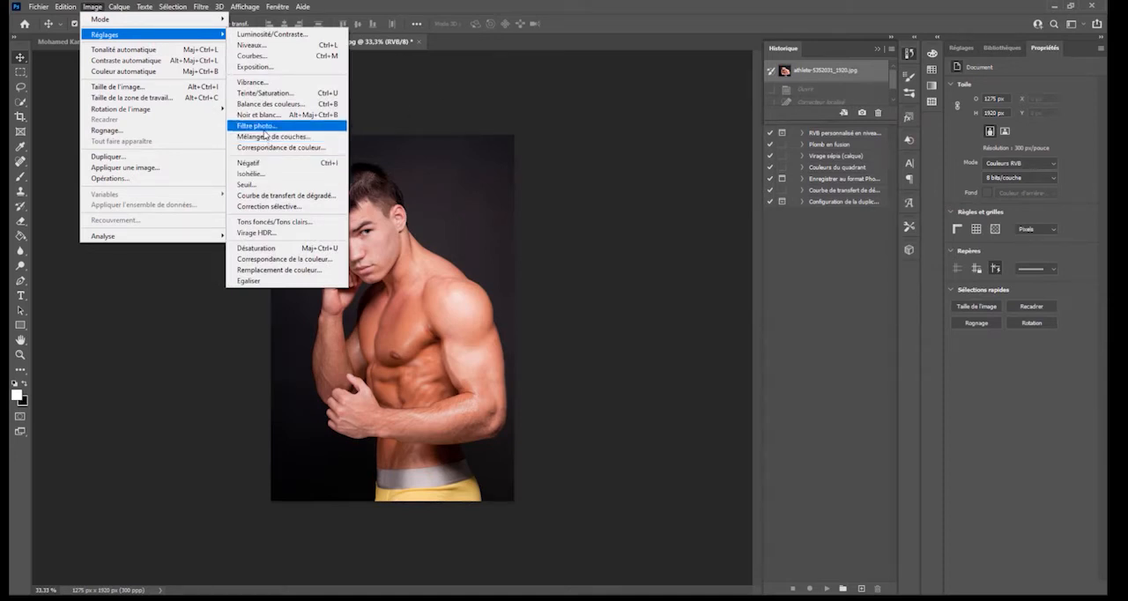
left_click(263, 126)
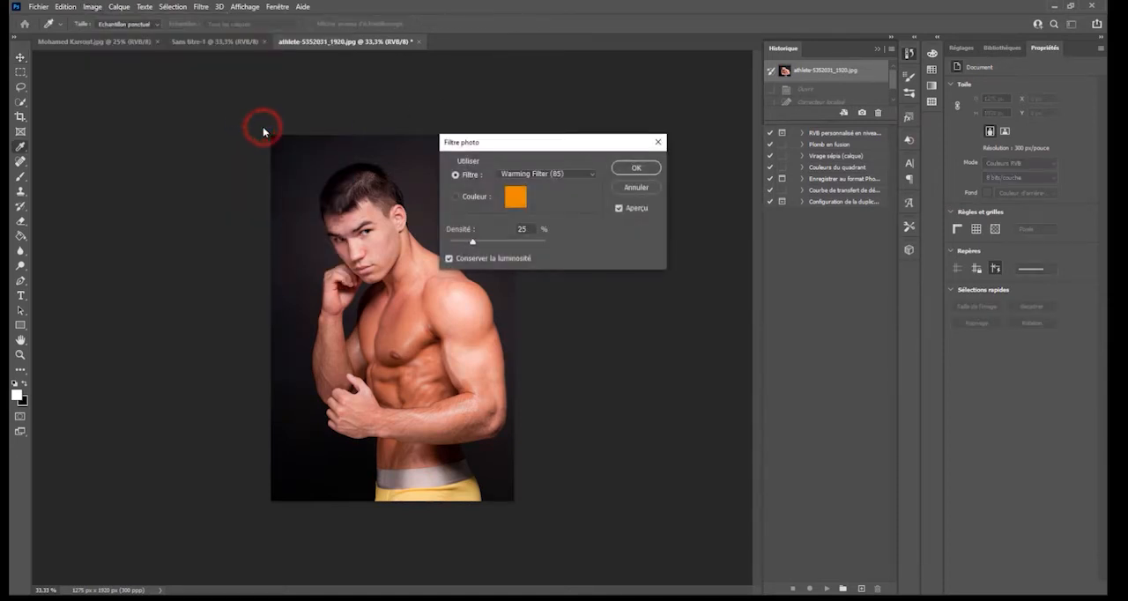
left_click(504, 147)
left_click_drag(537, 150, 720, 107)
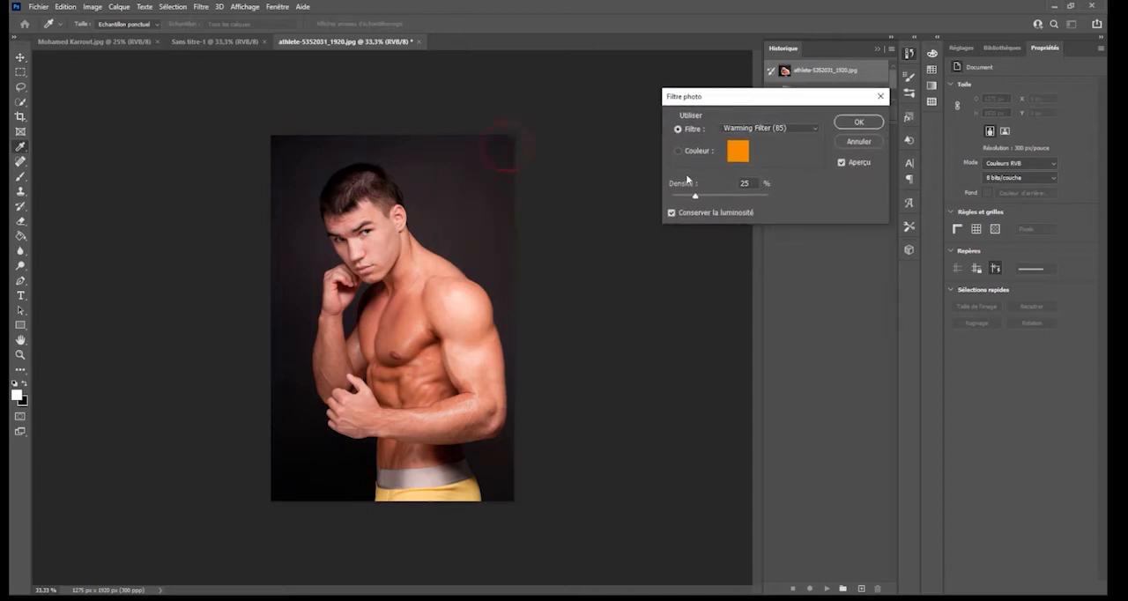
left_click(738, 154)
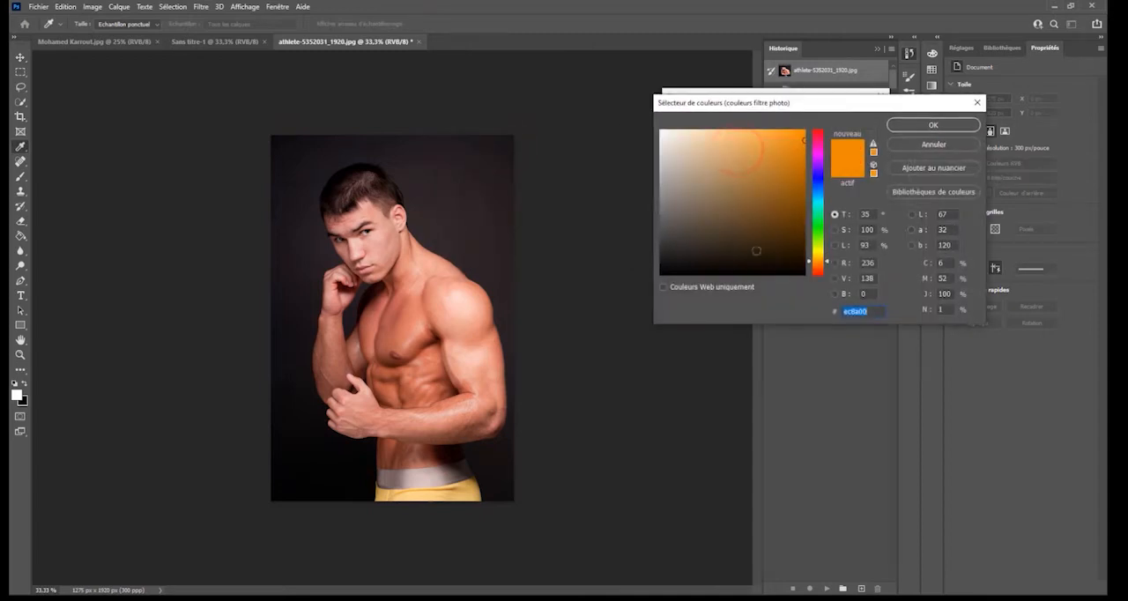
left_click_drag(818, 198, 814, 244)
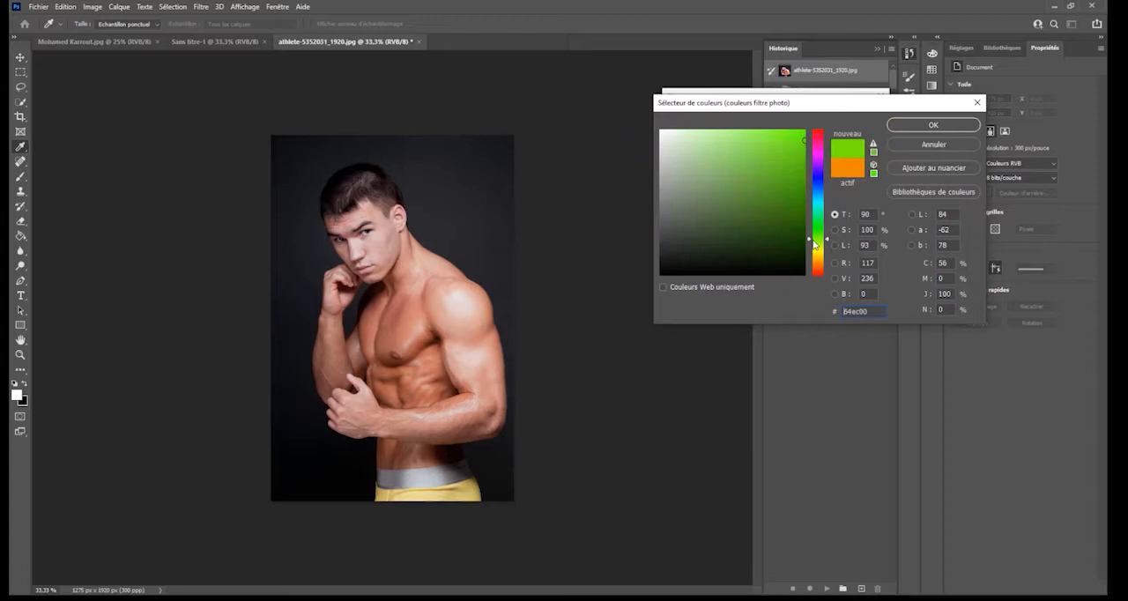
left_click(821, 195)
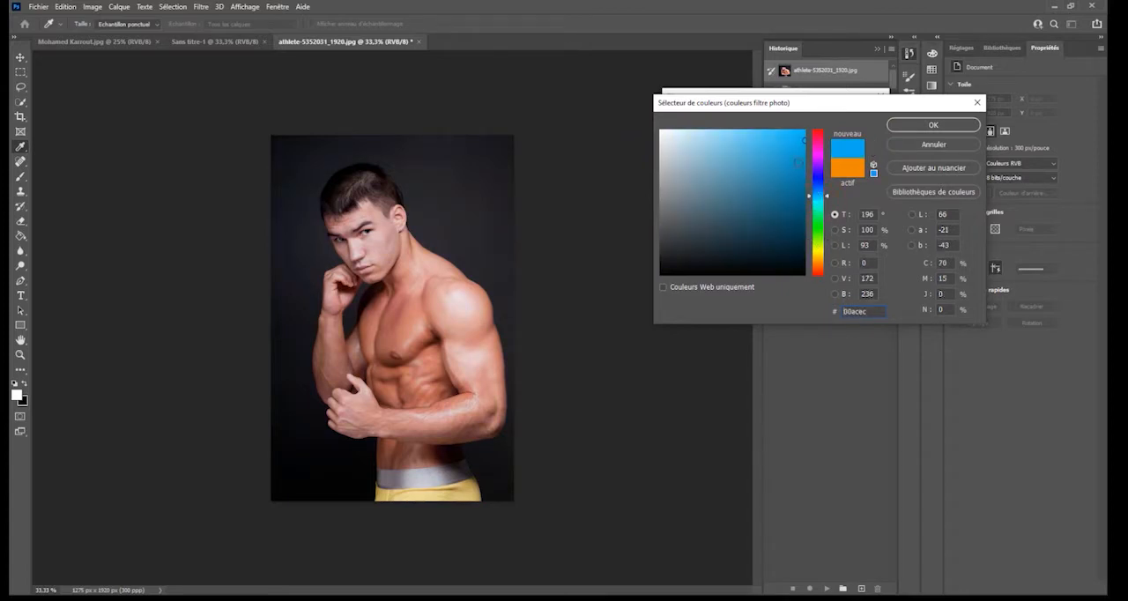
left_click(918, 125)
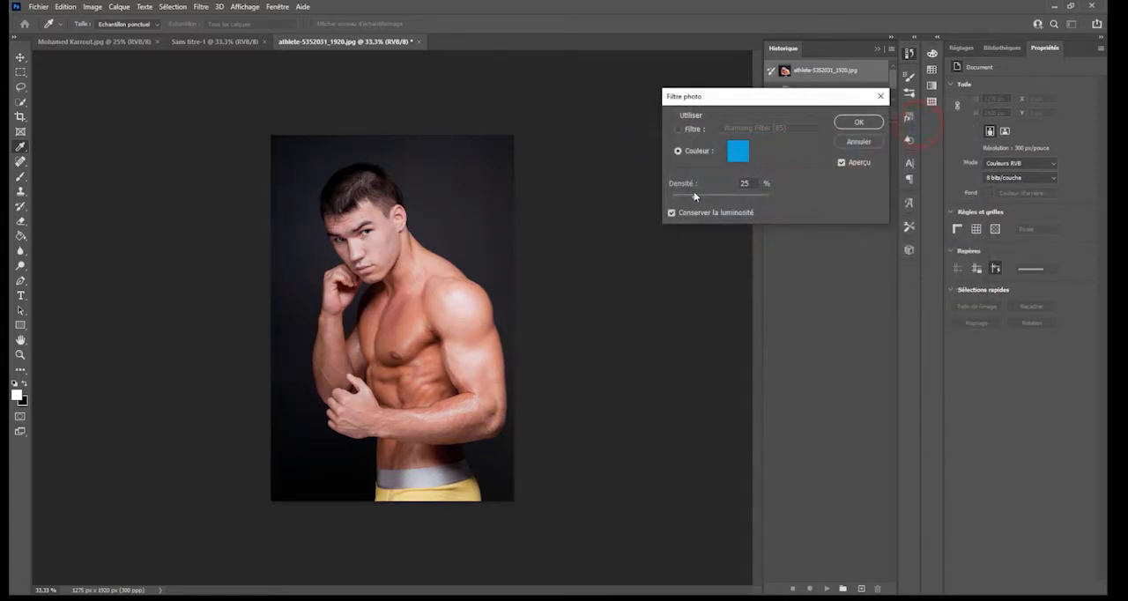
- Set the Filtre photo density to 57 % and change its custom colour to the orange f19b2b
left_click_drag(712, 197, 743, 197)
left_click(738, 152)
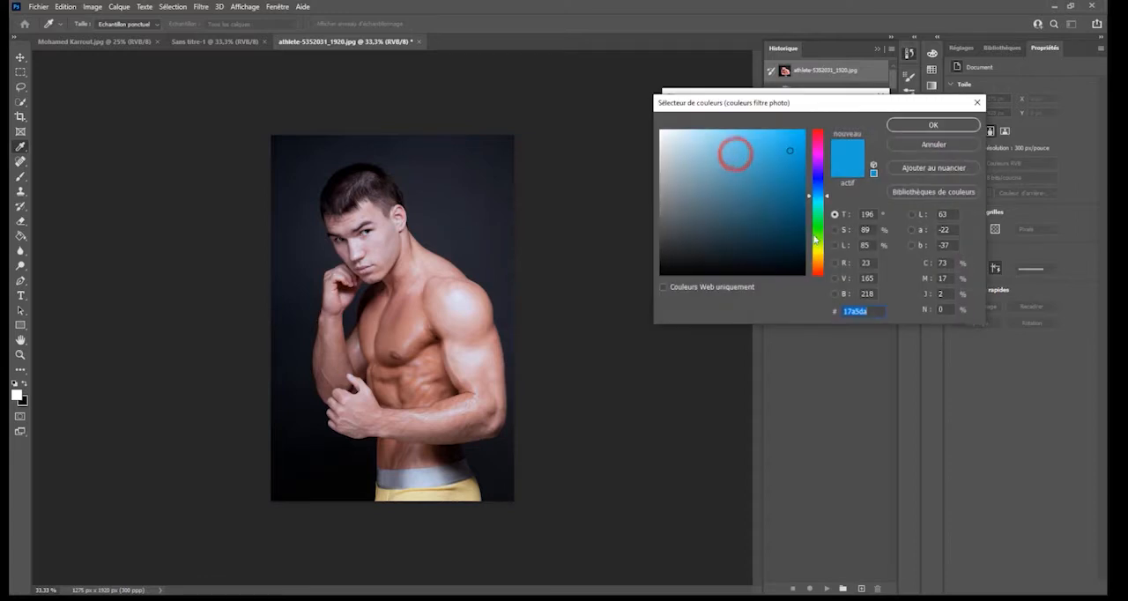
left_click(818, 262)
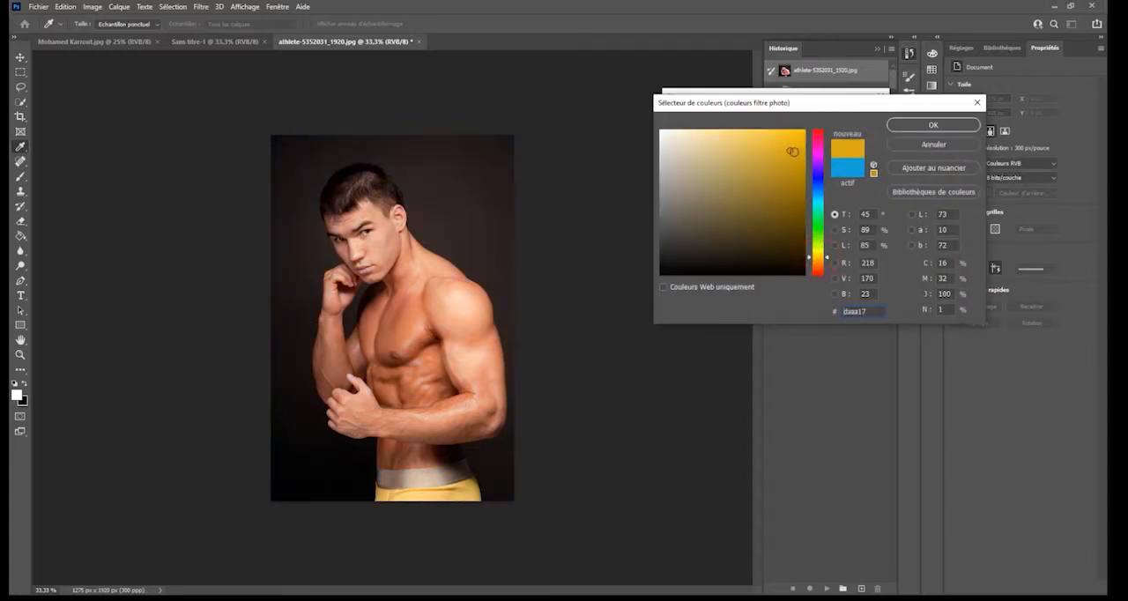
left_click(789, 156)
left_click_drag(820, 261, 818, 259)
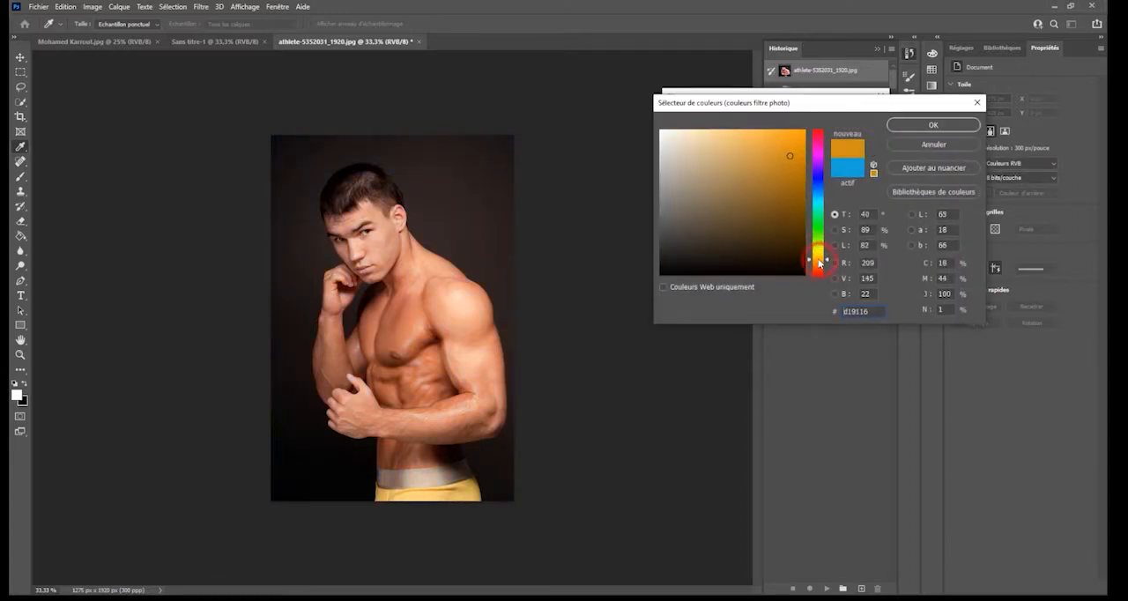
left_click(780, 152)
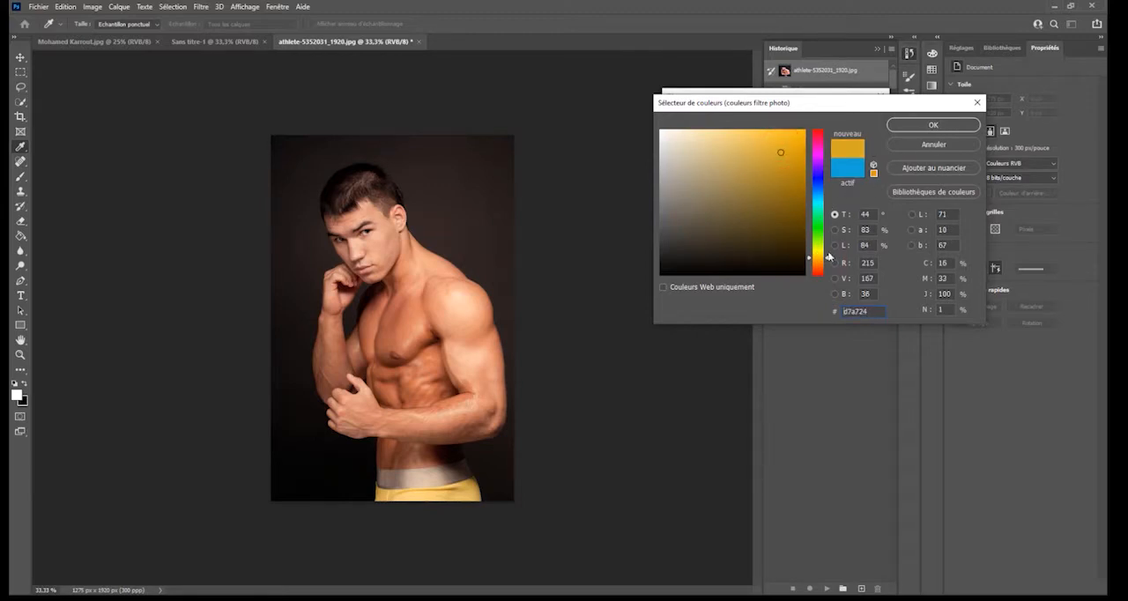
left_click_drag(820, 262, 819, 263)
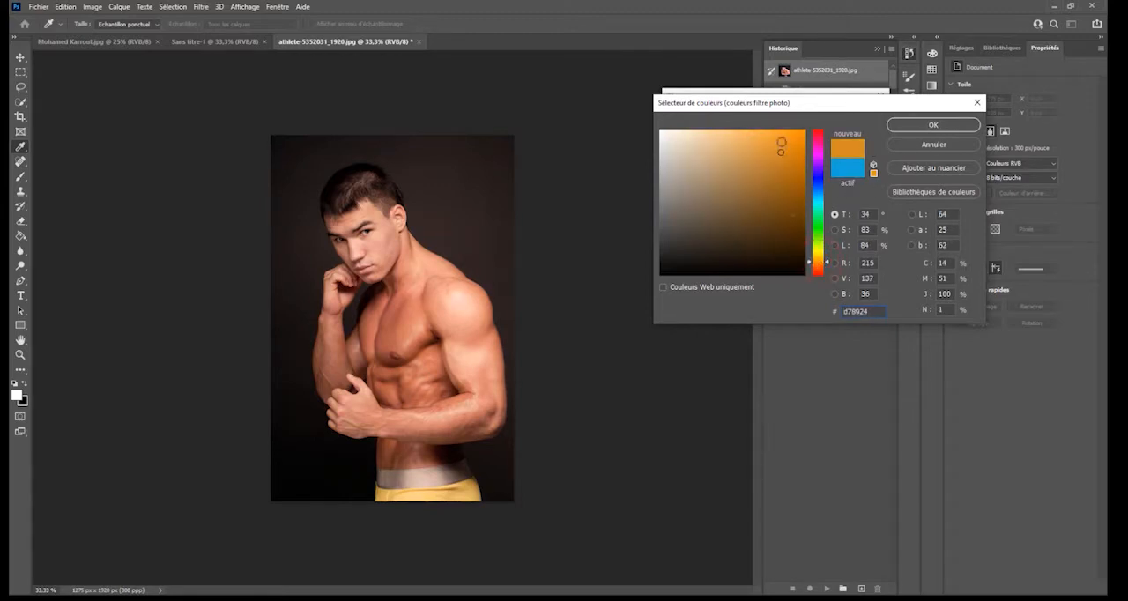
left_click(779, 138)
left_click(907, 124)
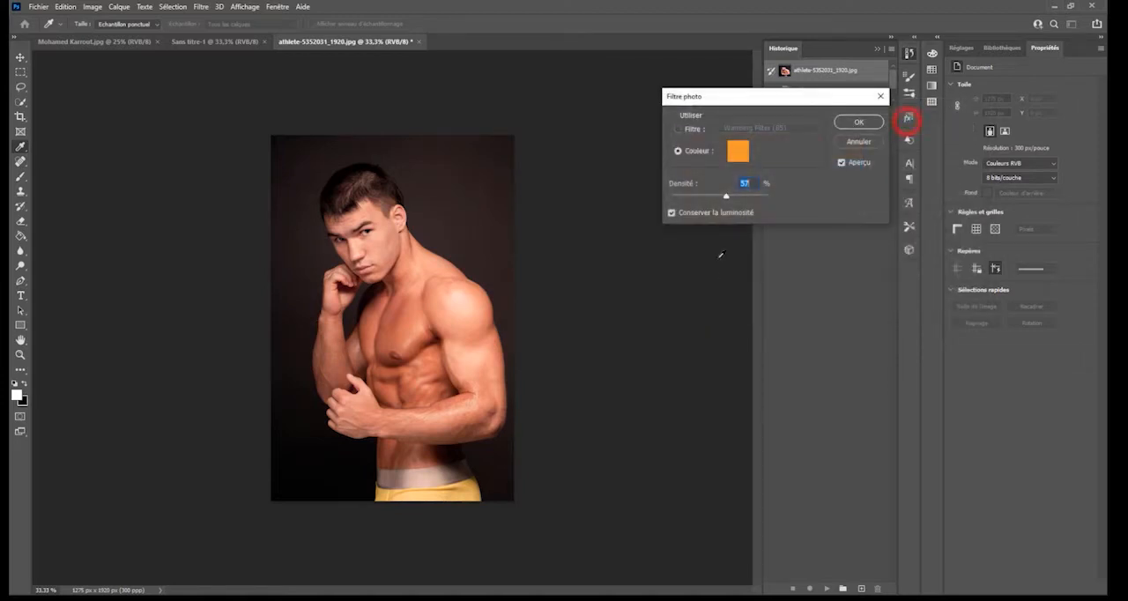
- Set the filter density to 46 %, try the blue 2bb2f1, and cancel both the colour change and the Filtre photo adjustment
left_click_drag(726, 195, 747, 196)
mouse_move(718, 198)
left_mouse_down()
mouse_move(753, 209)
mouse_move(715, 207)
left_mouse_up()
left_click(735, 148)
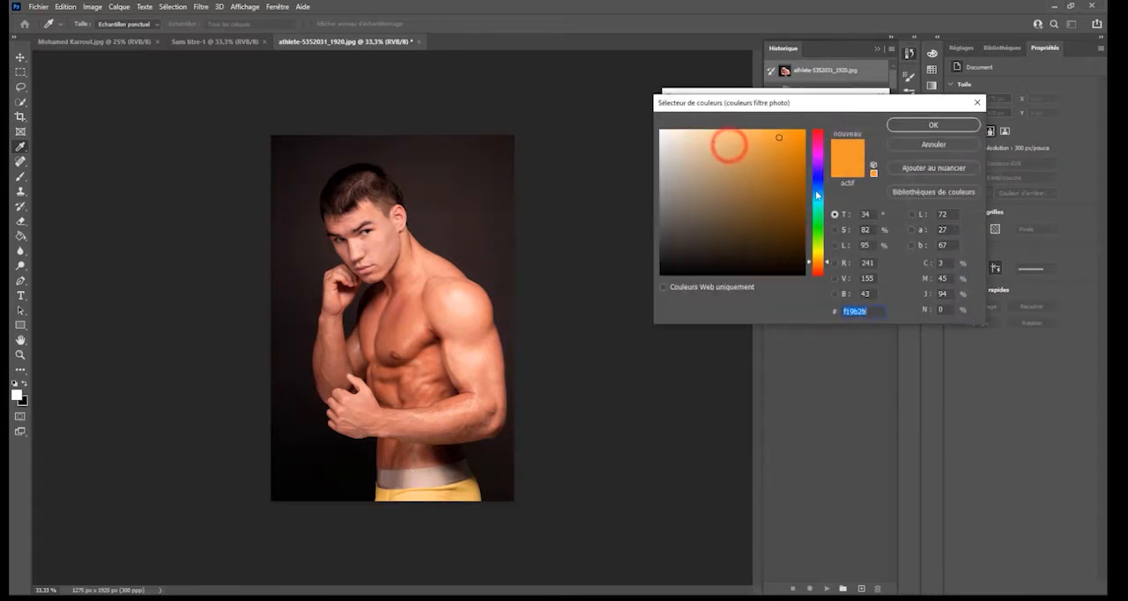
left_click(817, 195)
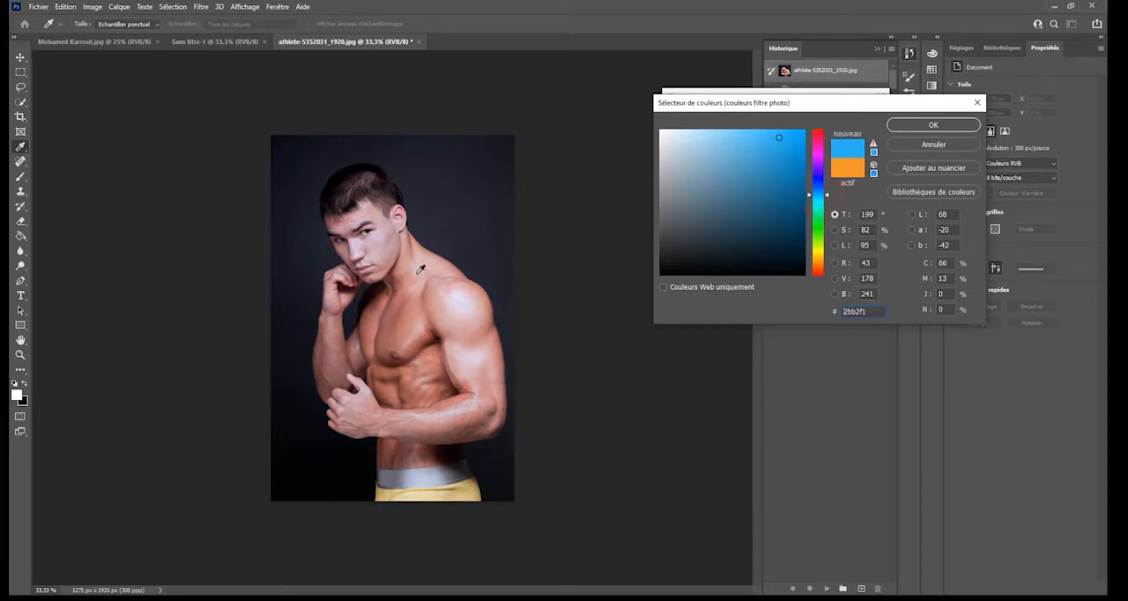
left_click(940, 144)
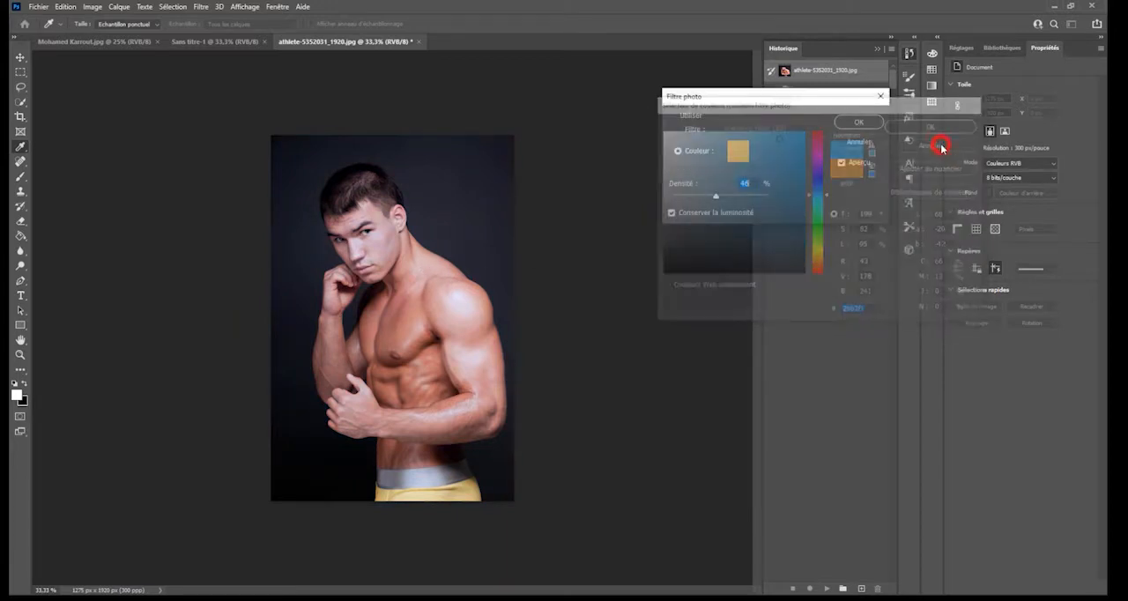
left_click(872, 144)
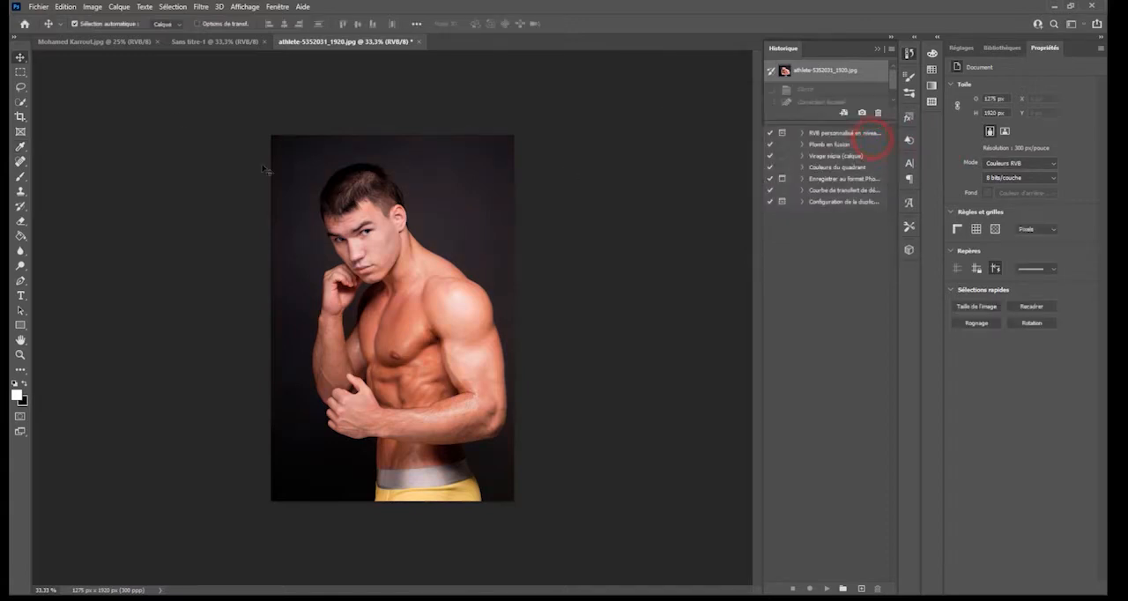
- Start a Correction sélective adjustment on the photo and set Noir to +24 % for the Jaunes
left_click(93, 7)
mouse_move(104, 19)
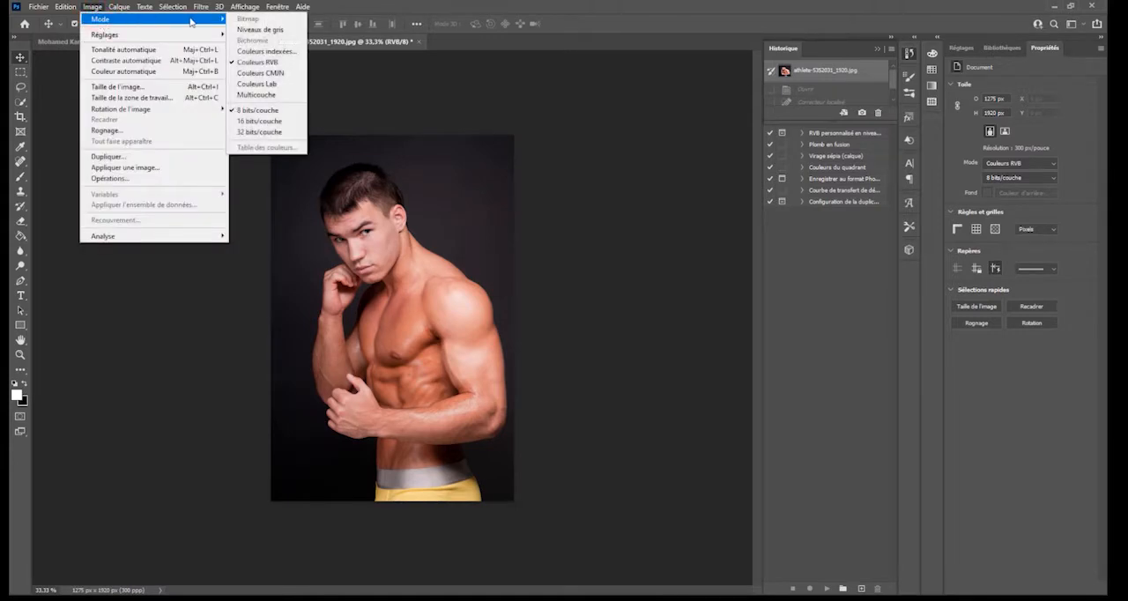
mouse_move(176, 36)
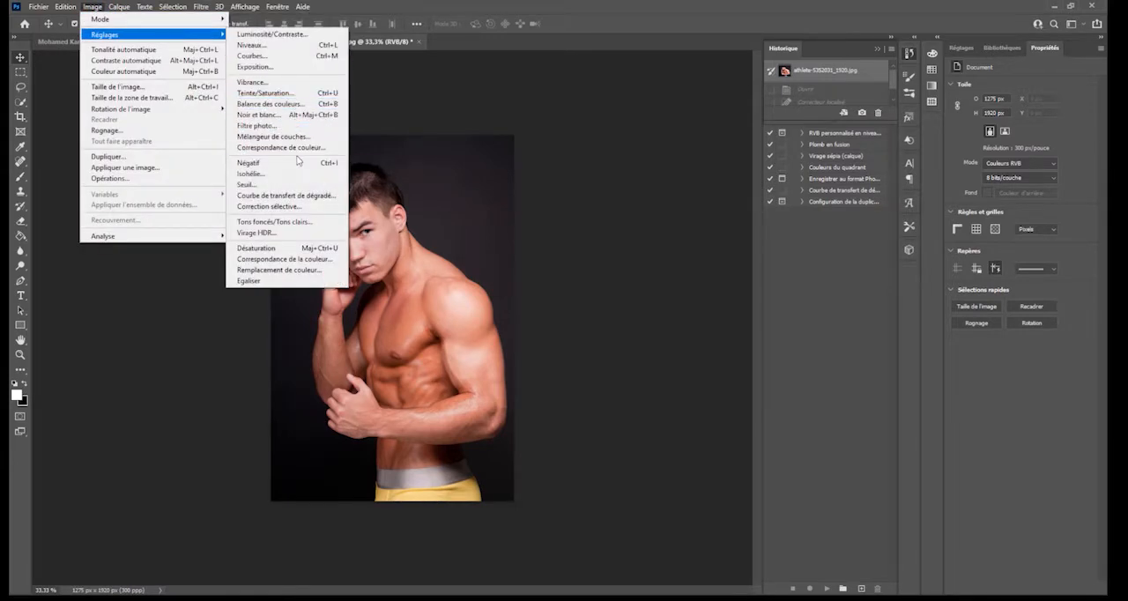
left_click(259, 208)
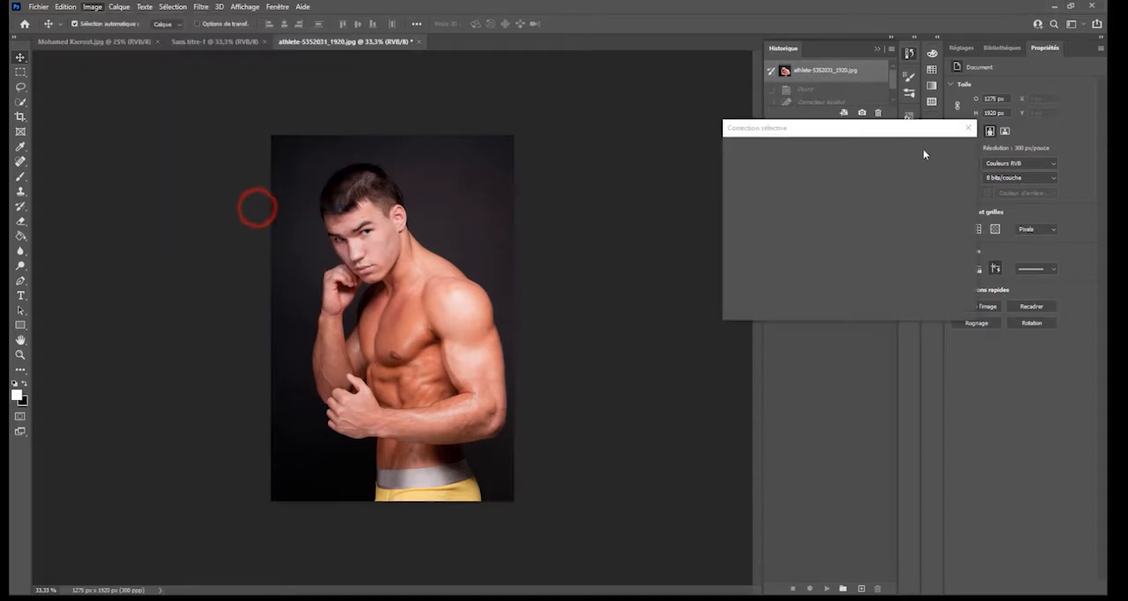
left_click_drag(773, 111, 739, 61)
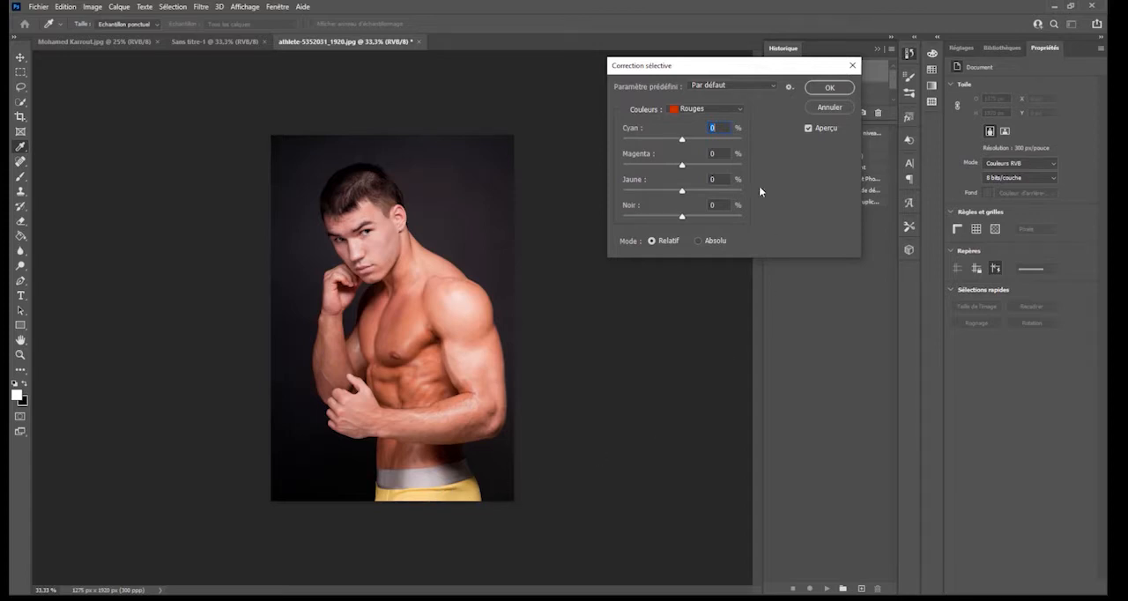
left_click(729, 110)
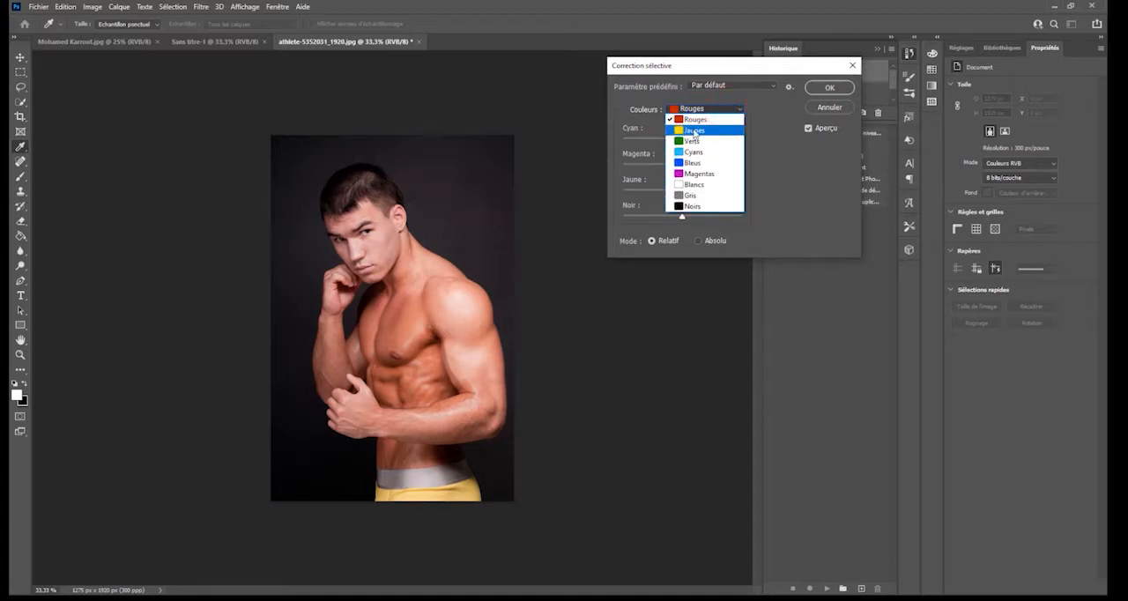
left_click(694, 131)
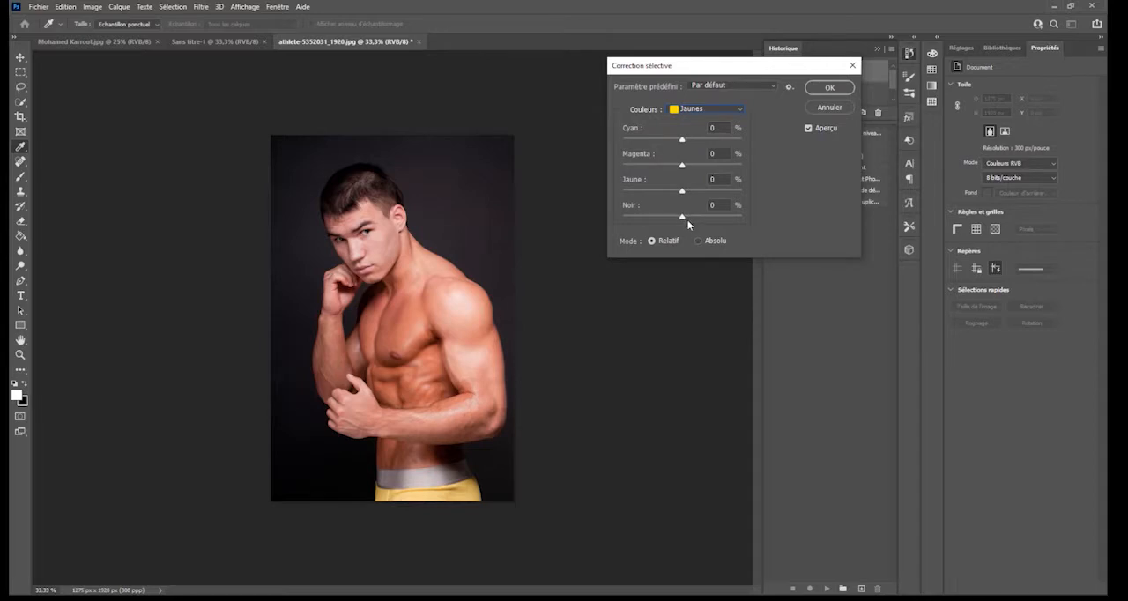
left_click_drag(682, 217, 809, 228)
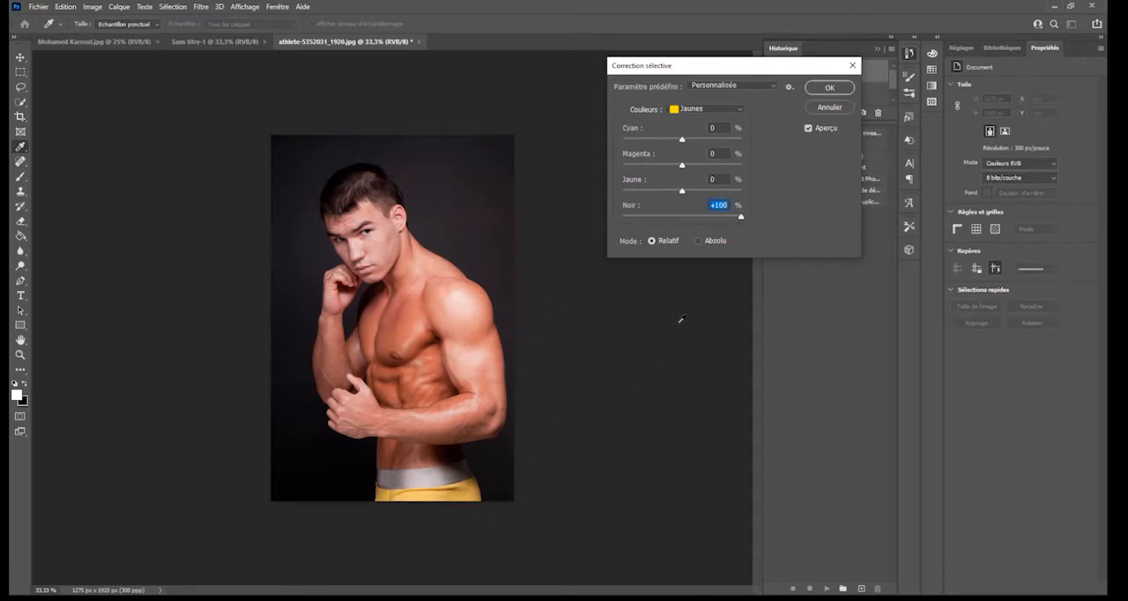
left_click_drag(726, 214, 691, 230)
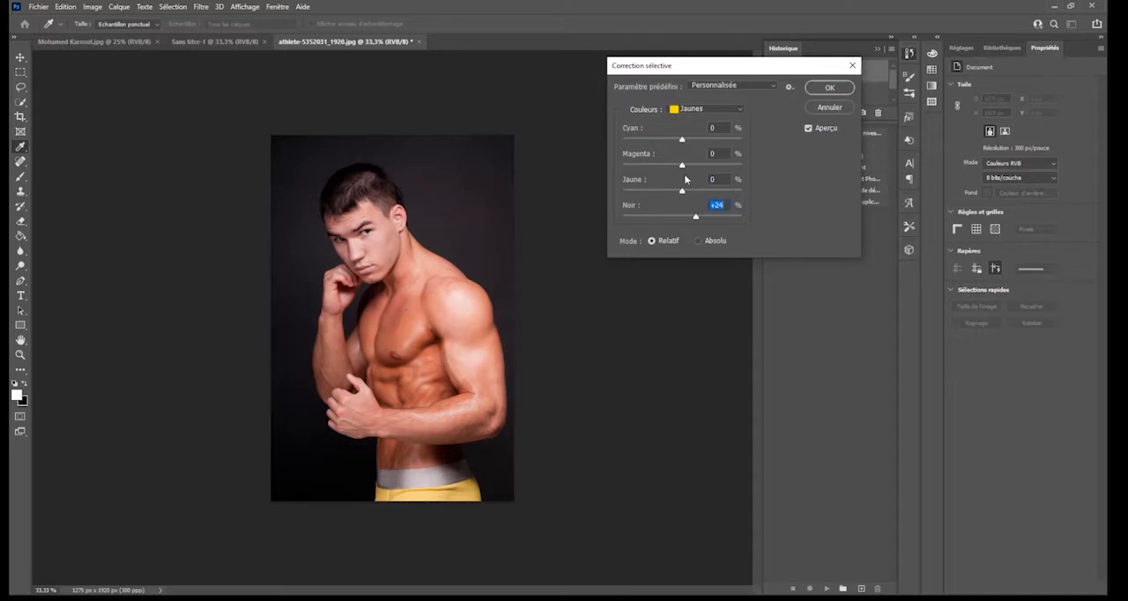
- Set Noir to -5 % for the Noirs in the Correction sélective adjustment
left_click(722, 109)
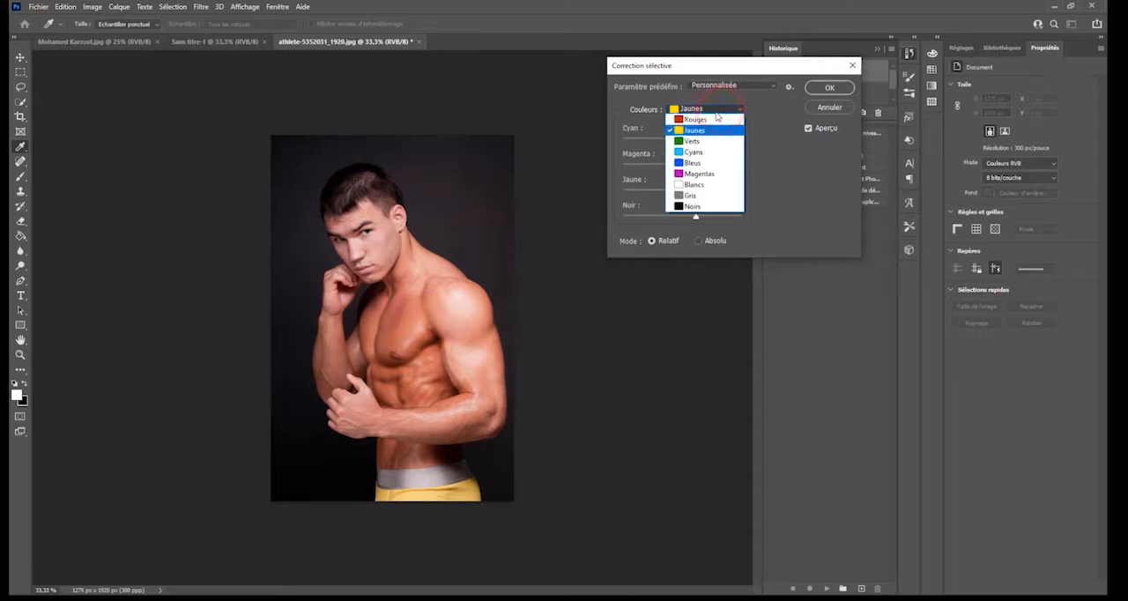
left_click(695, 206)
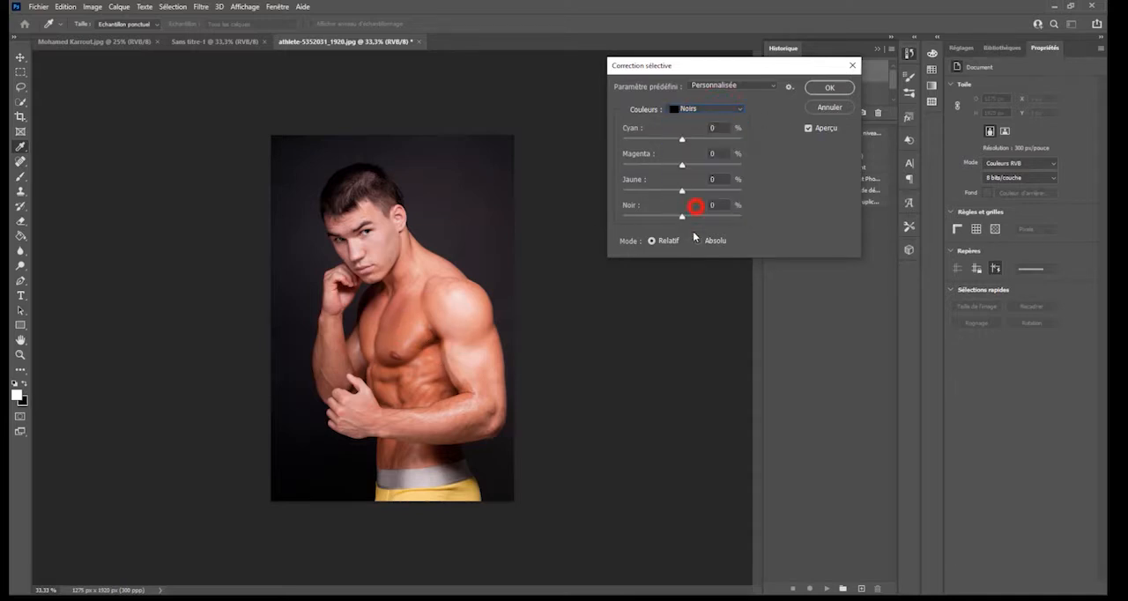
mouse_move(683, 220)
left_mouse_down()
mouse_move(641, 219)
mouse_move(718, 231)
mouse_move(785, 222)
mouse_move(705, 239)
mouse_move(722, 241)
mouse_move(665, 241)
mouse_move(694, 244)
mouse_move(685, 217)
left_mouse_up()
left_click_drag(681, 222, 679, 218)
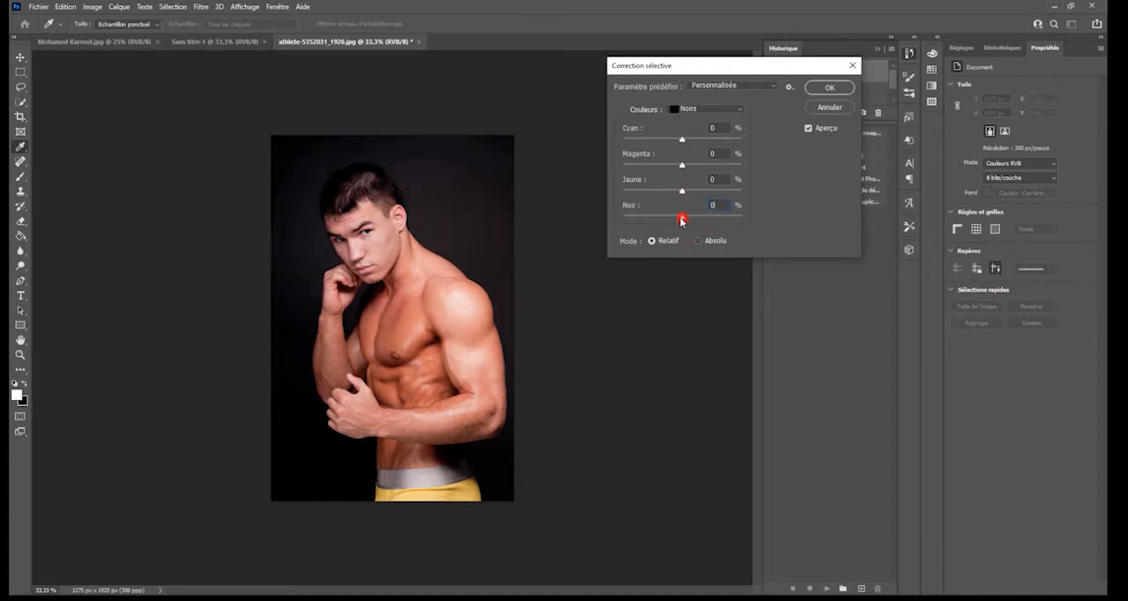
- Try Noir -30 % with less Cyan and more Magenta for the Rouges, and cancel the Correction sélective adjustment
left_click(709, 109)
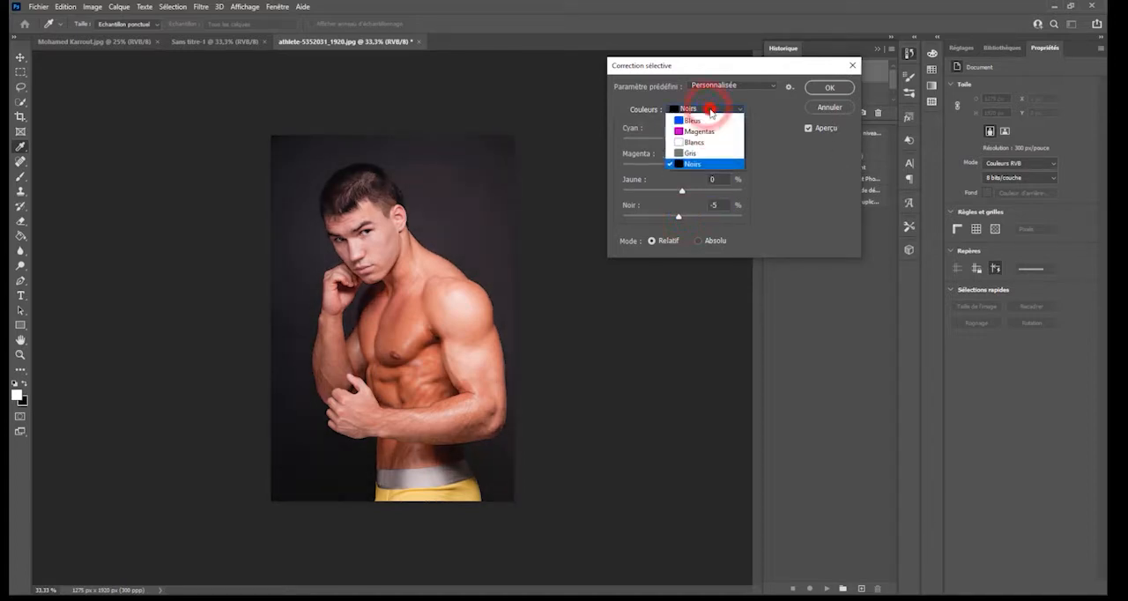
left_click(695, 119)
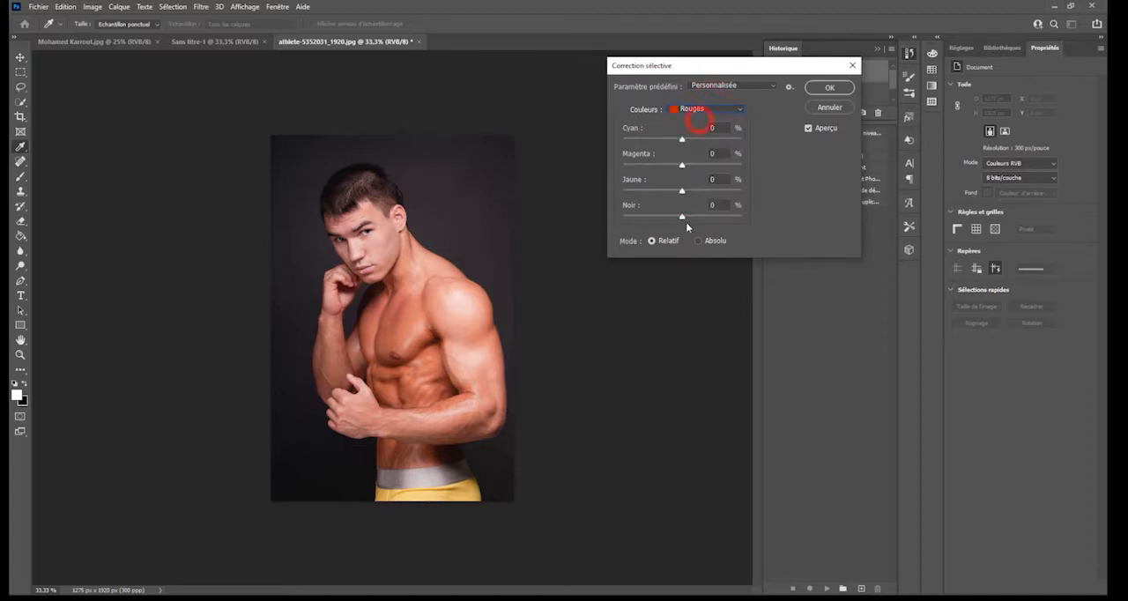
left_click_drag(681, 218, 663, 220)
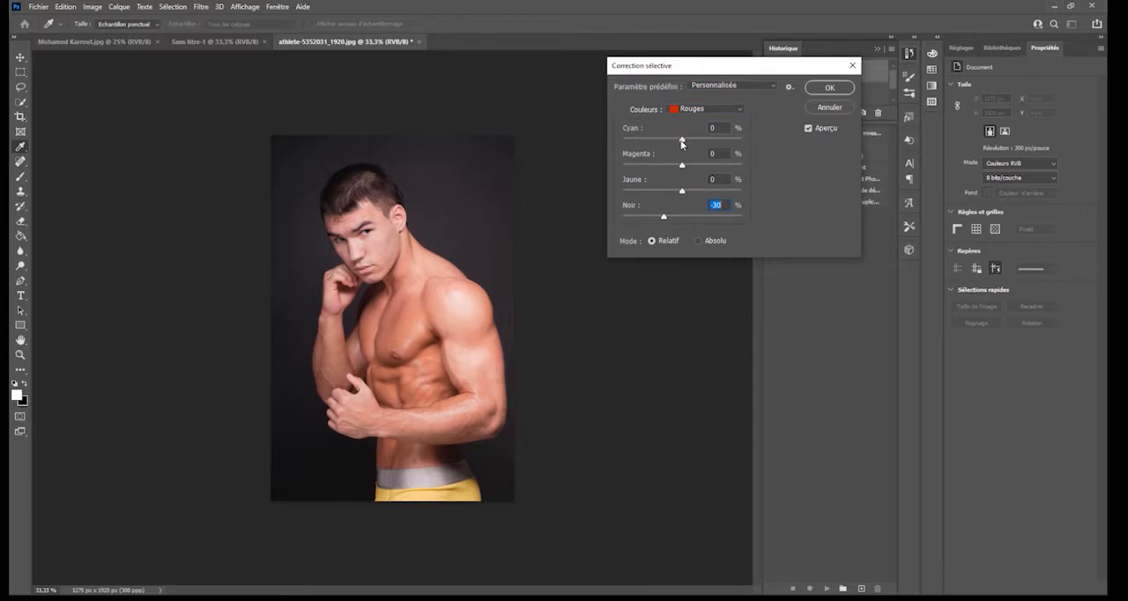
left_click_drag(682, 143, 646, 161)
left_click_drag(682, 167, 730, 193)
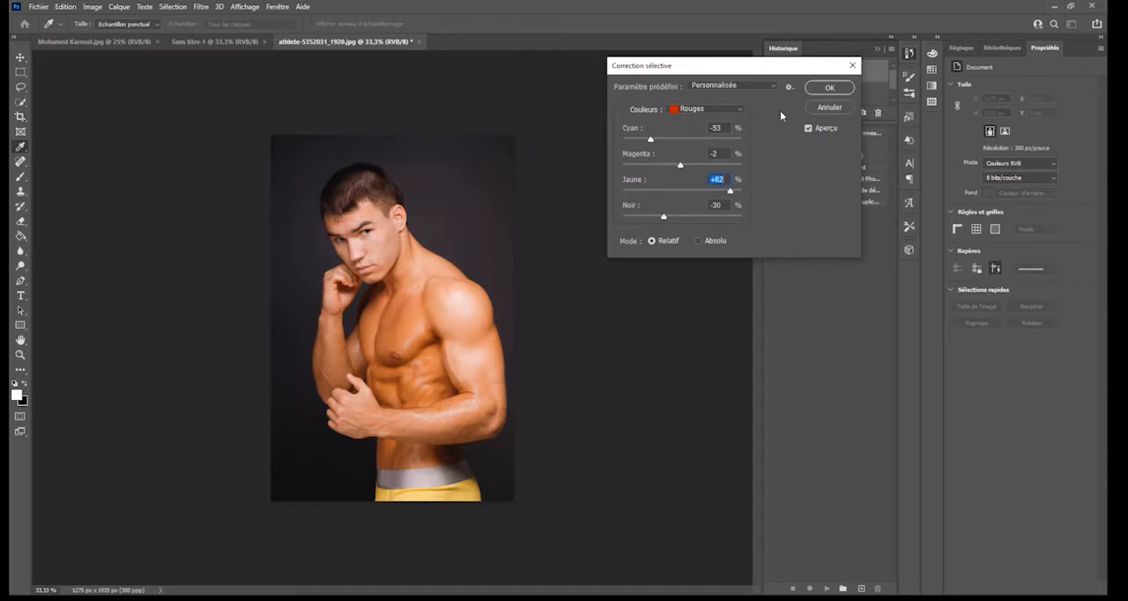
left_click(836, 107)
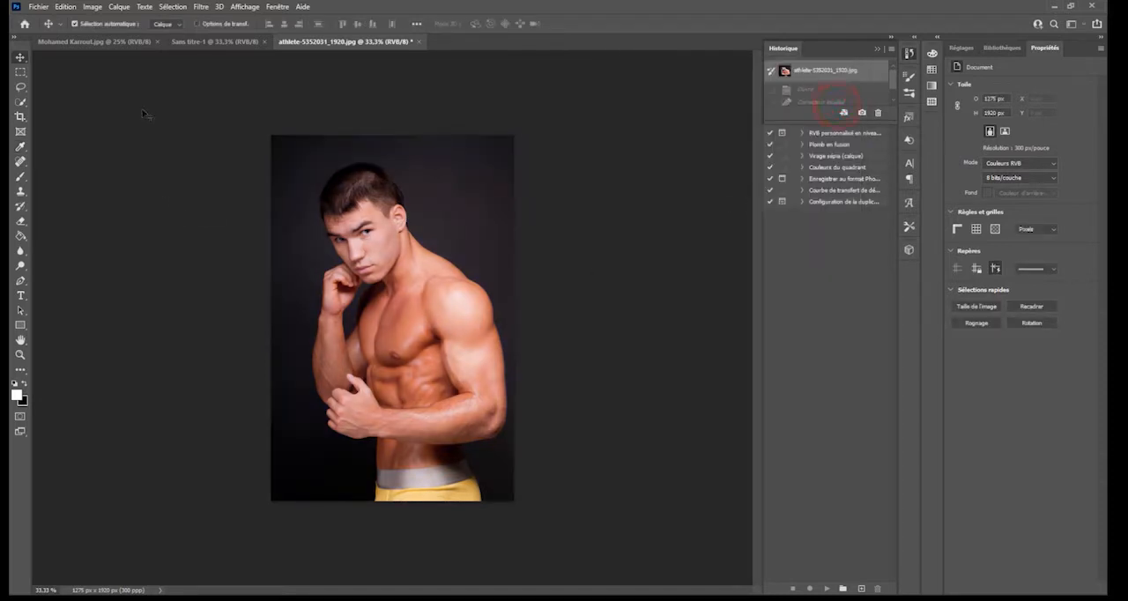
left_click(92, 7)
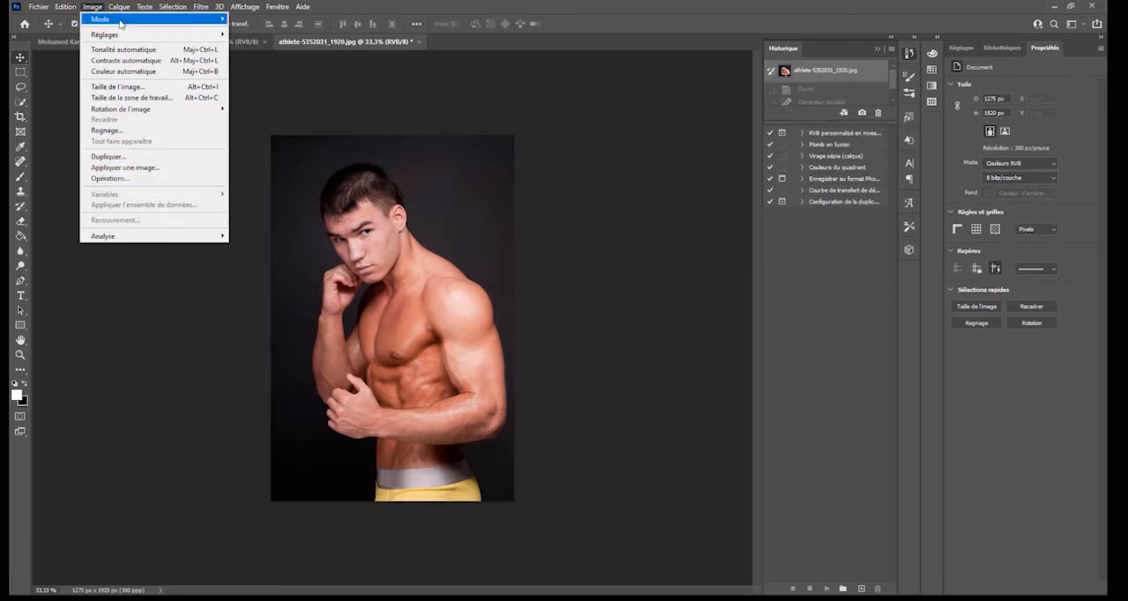
mouse_move(137, 37)
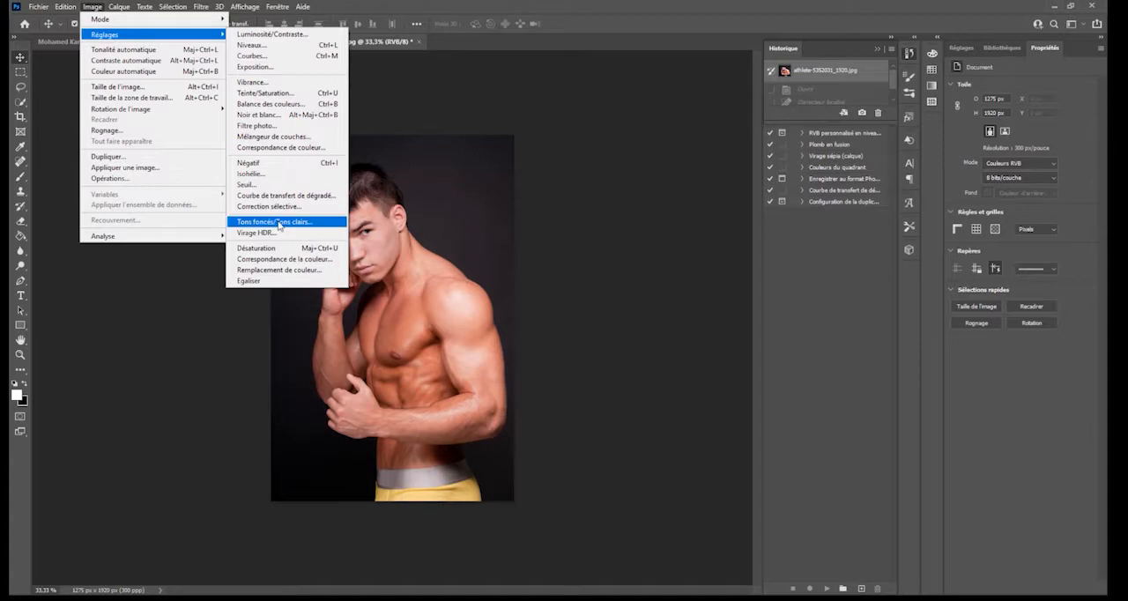
left_click(847, 249)
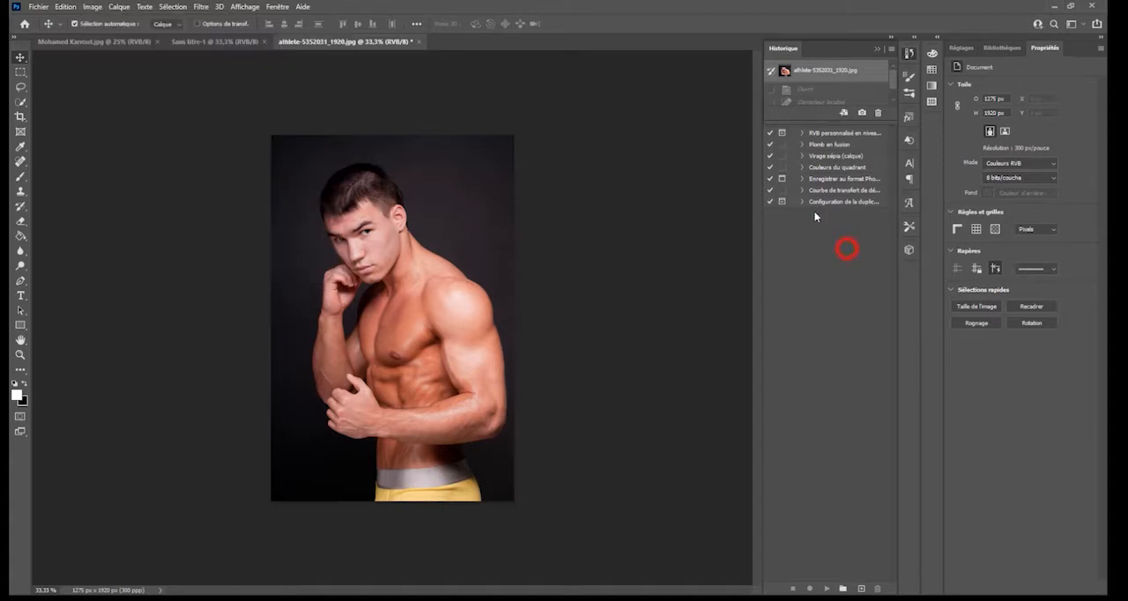
left_click(820, 76)
- Show the Calques panel, dock it beside the Actions panel, and hide the Historique panel
left_click(274, 7)
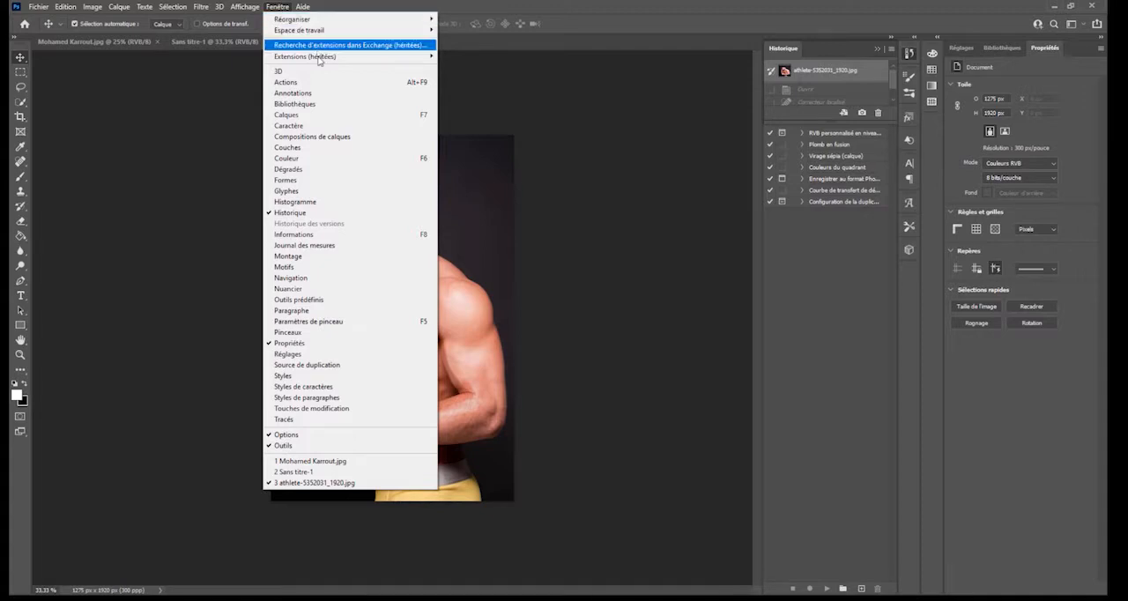
left_click(302, 115)
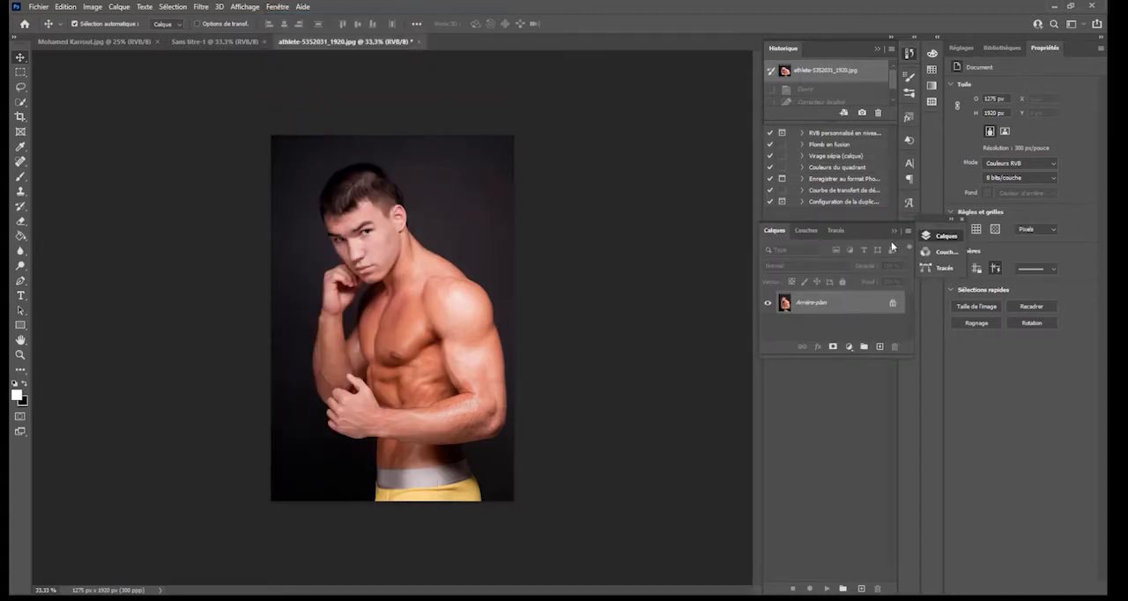
left_click_drag(869, 230, 896, 256)
left_click(817, 120)
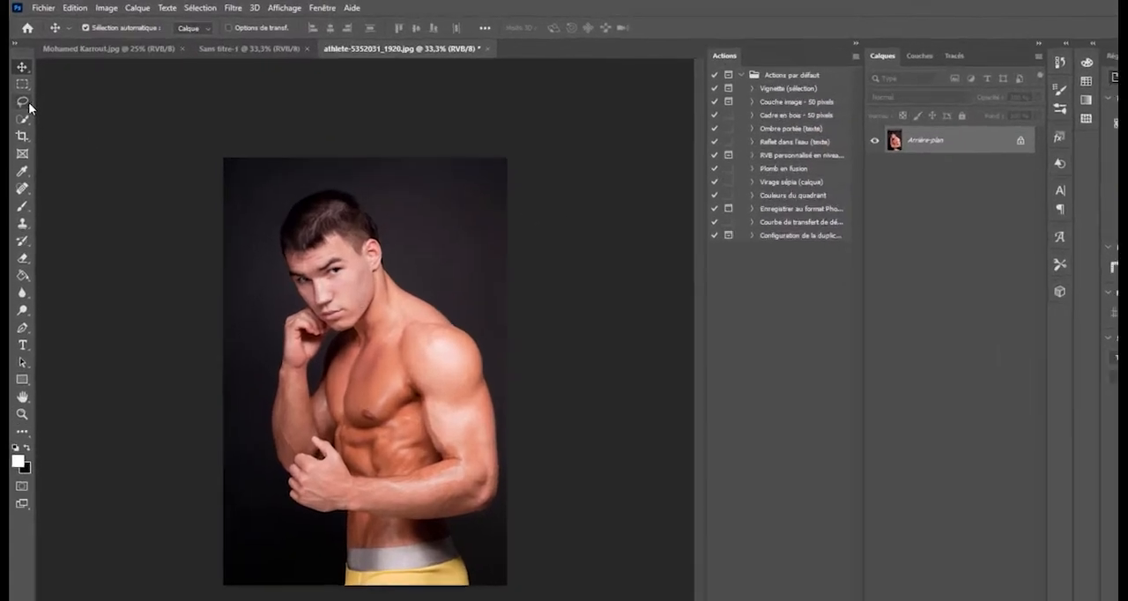
- Draw a freehand selection around the athlete's head with the Lasso tool
left_click(21, 87)
right_click(37, 149)
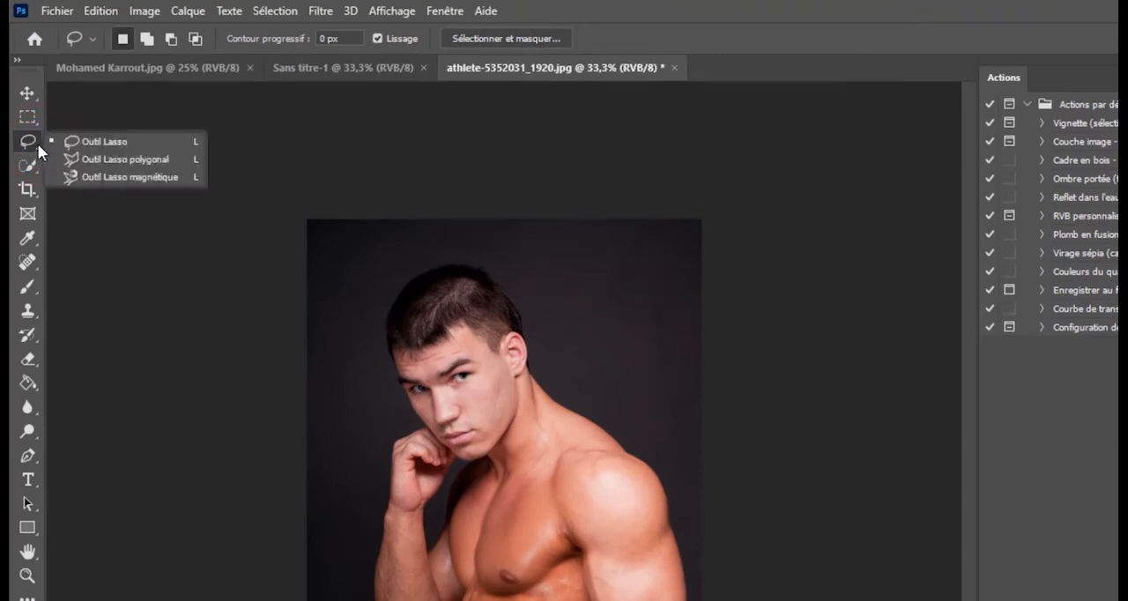
left_click(118, 141)
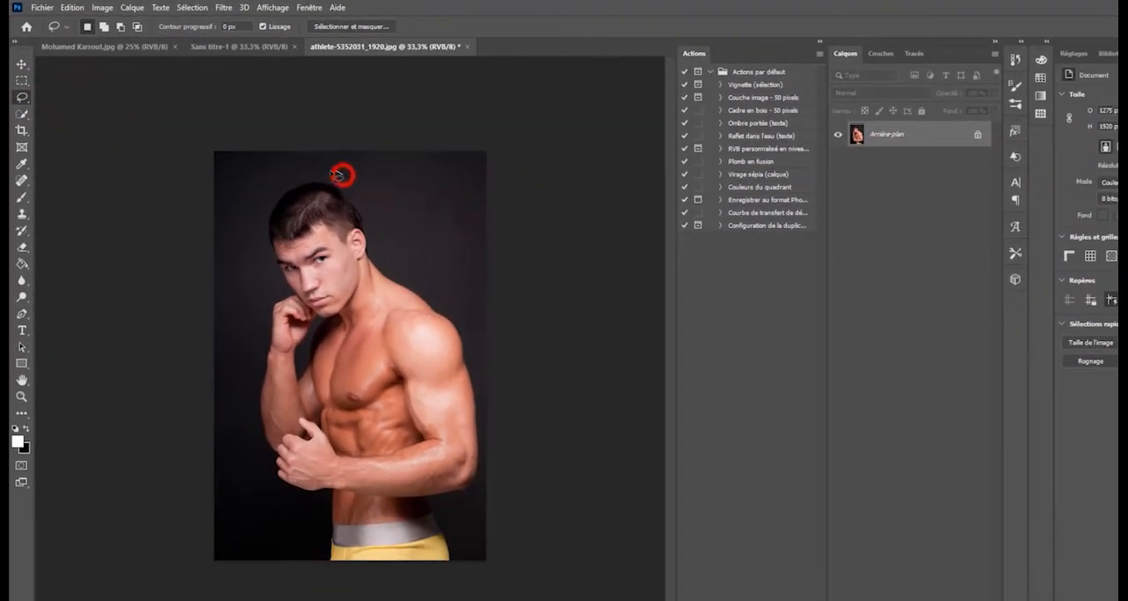
mouse_move(338, 173)
left_mouse_down()
mouse_move(274, 192)
mouse_move(263, 252)
mouse_move(288, 300)
mouse_move(336, 328)
mouse_move(365, 317)
mouse_move(383, 281)
mouse_move(384, 239)
mouse_move(342, 175)
left_mouse_up()
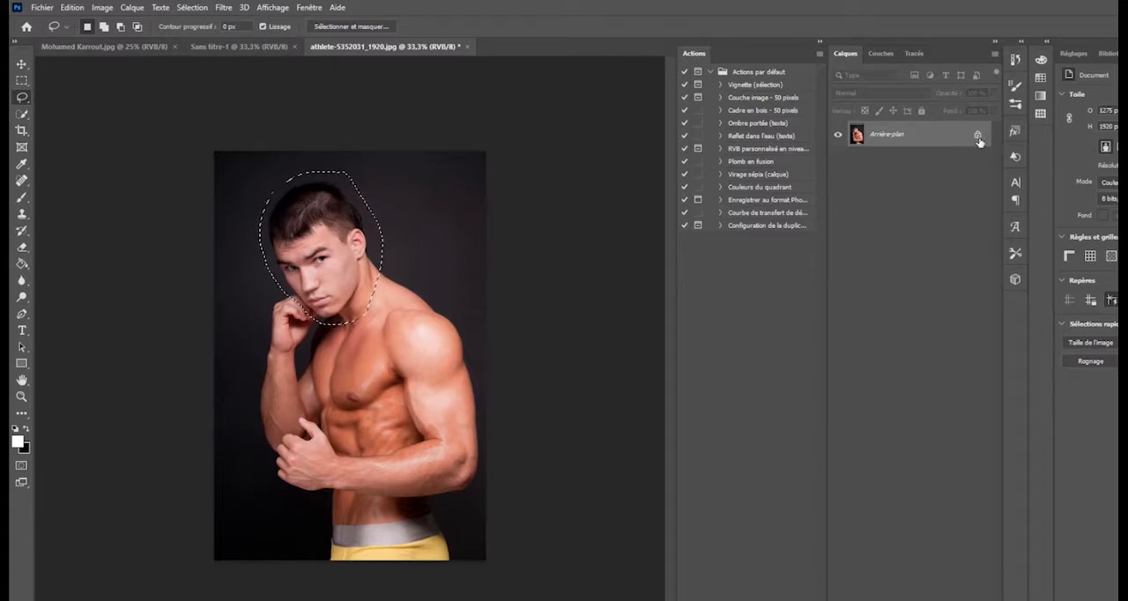
- Copy the selected head area to a new layer and hide the Arrière-plan layer
left_click(130, 10)
mouse_move(146, 21)
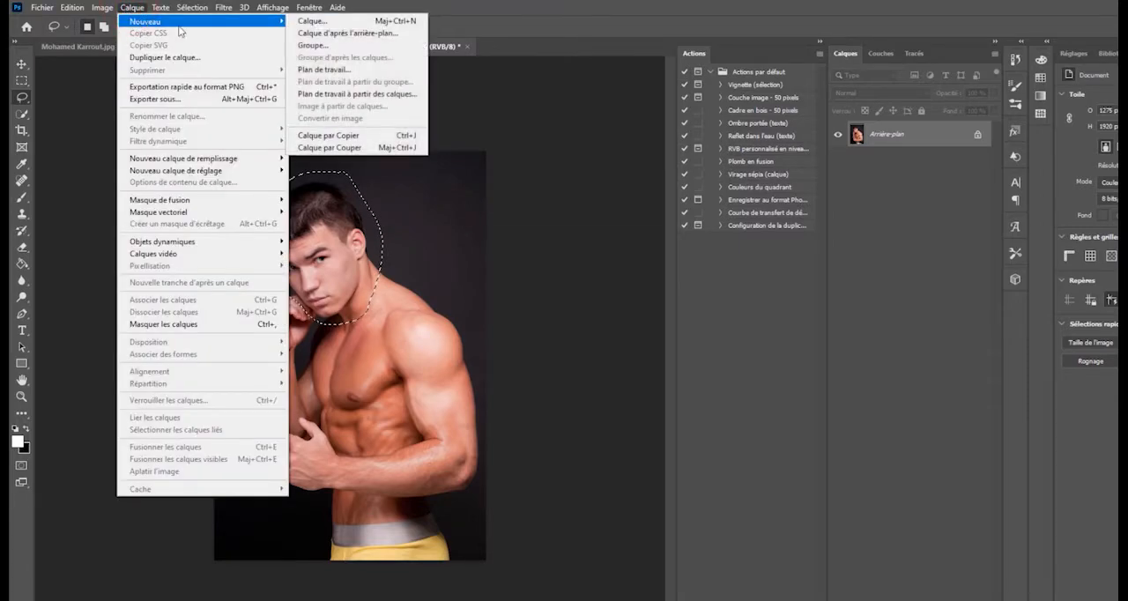
left_click(365, 138)
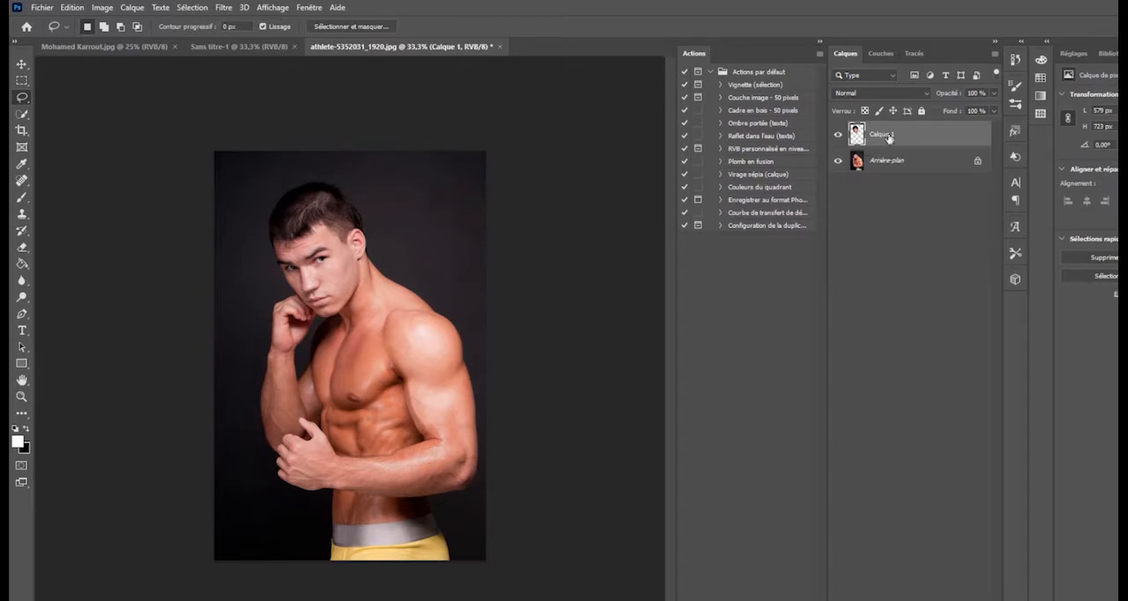
left_click(838, 161)
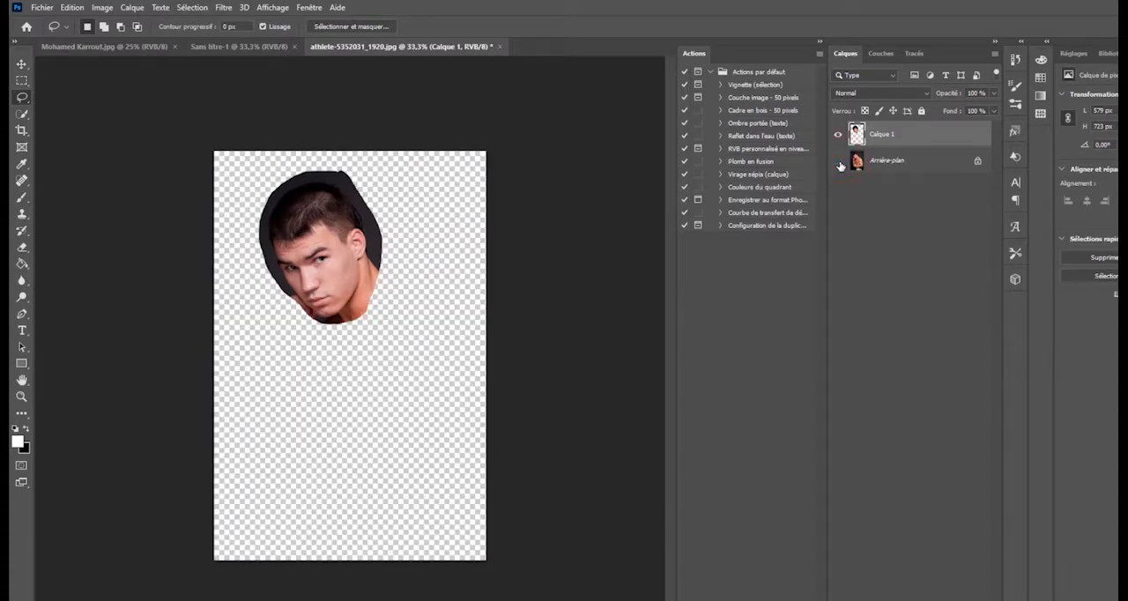
- Reposition the head layer slightly lower on the canvas with the Move tool
left_click(22, 65)
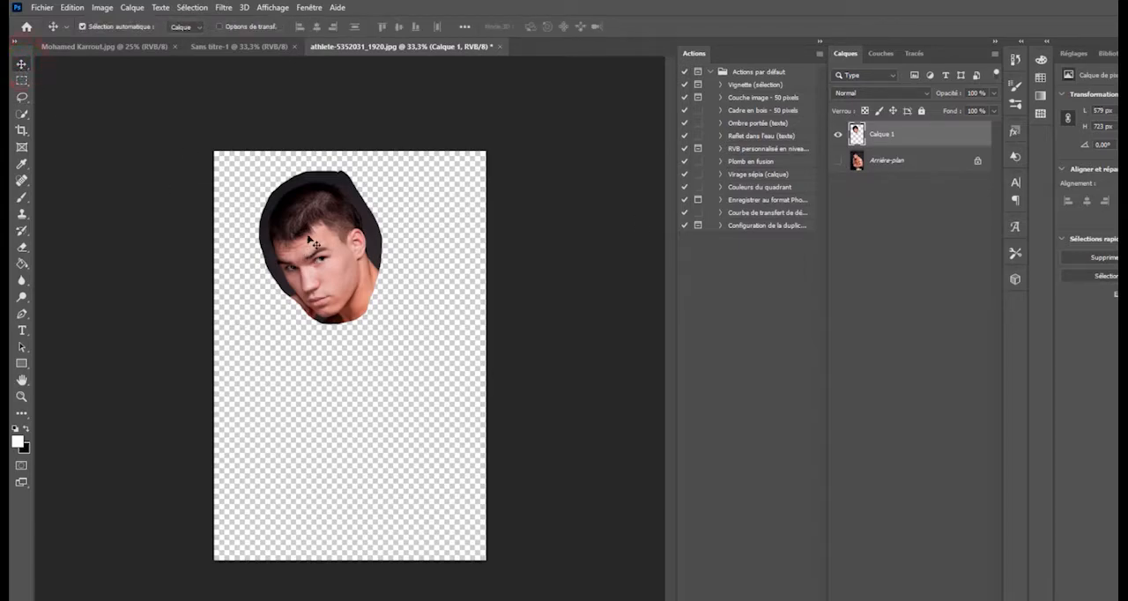
left_click_drag(313, 240, 340, 214)
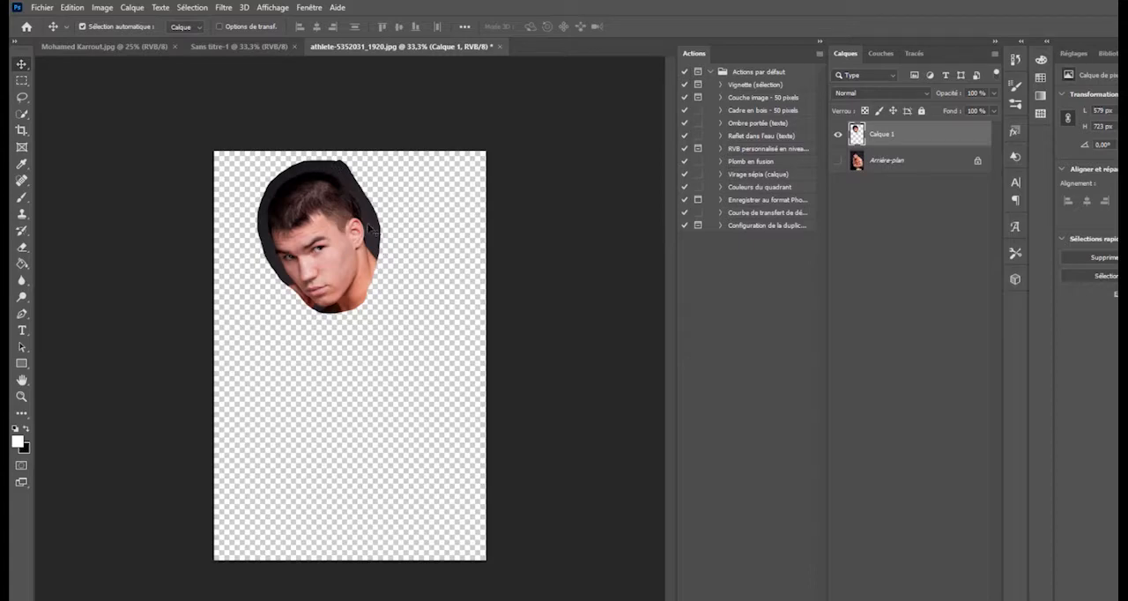
left_click(315, 231)
left_click_drag(316, 232, 303, 273)
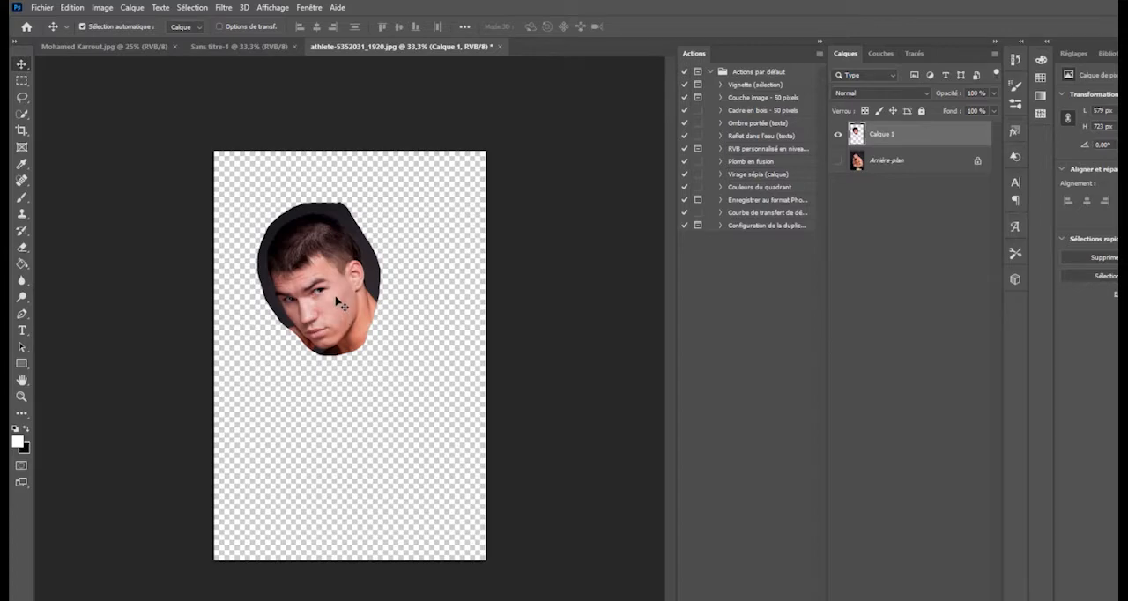
- Scale the head layer to about 98.19 % and rotate it about -0.32° with Free Transform
key("ctrl")
key("ctrl+t")
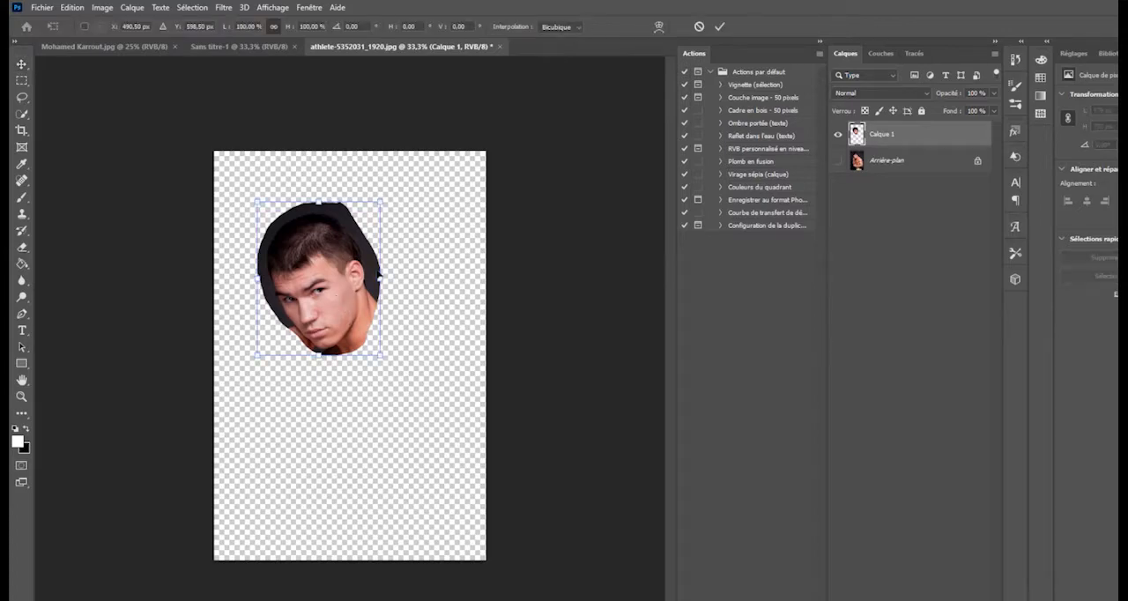
left_click_drag(380, 202, 359, 228)
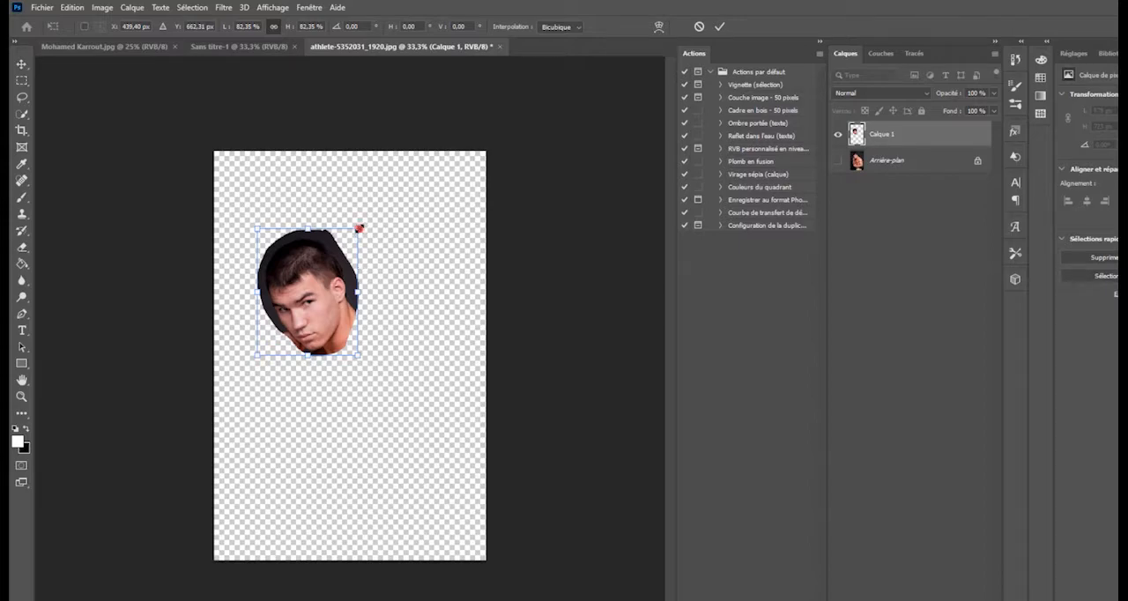
left_click_drag(358, 228, 391, 198)
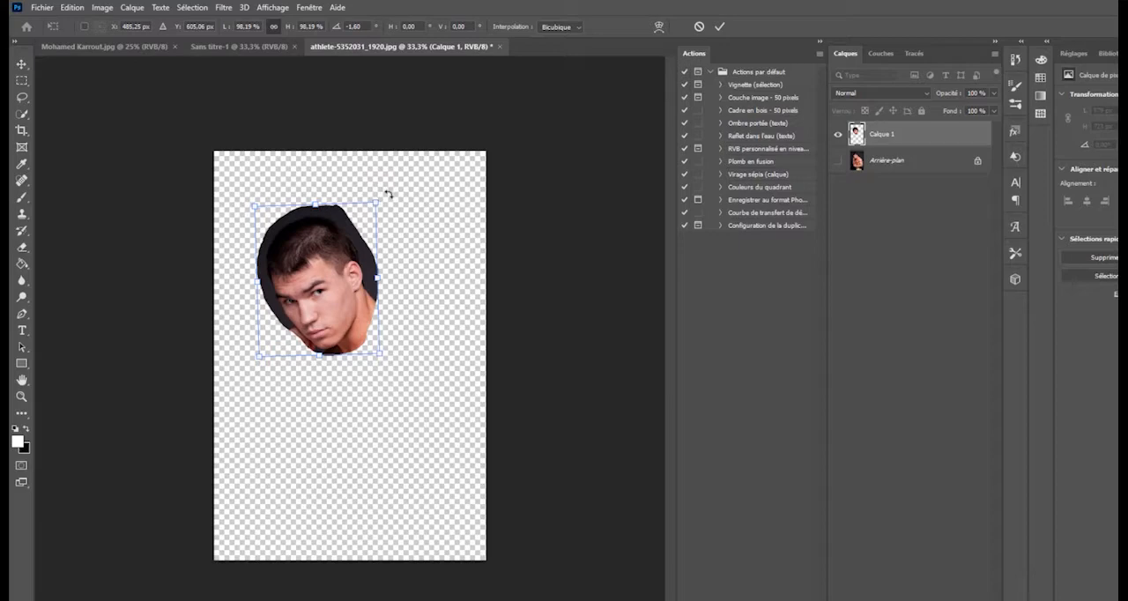
mouse_move(391, 194)
left_mouse_down()
mouse_move(345, 186)
mouse_move(377, 188)
mouse_move(418, 222)
mouse_move(431, 261)
mouse_move(407, 205)
mouse_move(386, 191)
mouse_move(393, 197)
left_mouse_up()
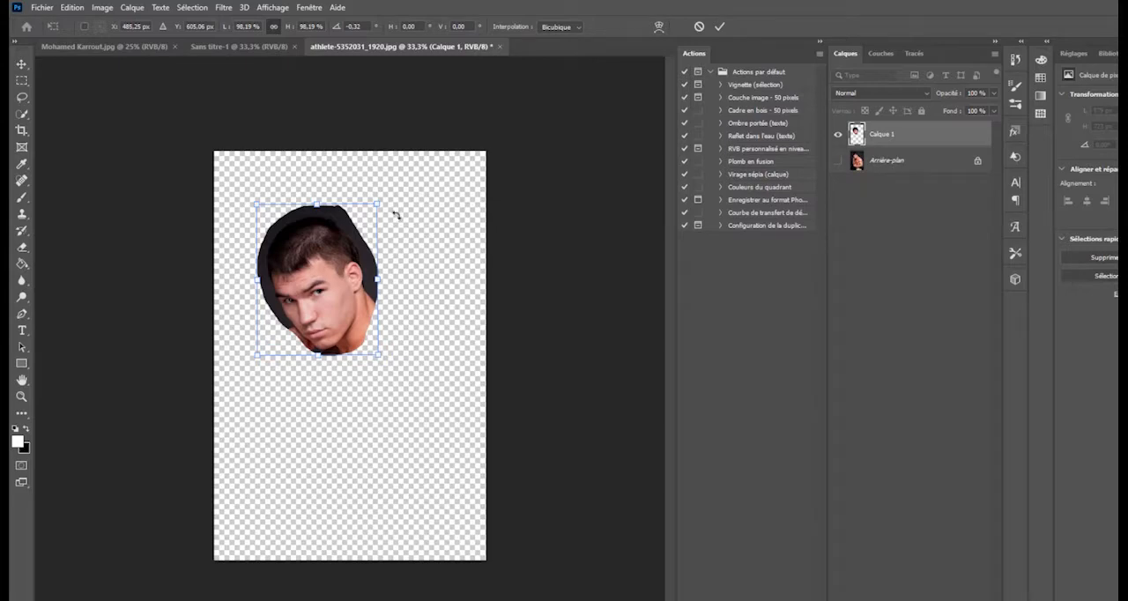
left_click(720, 30)
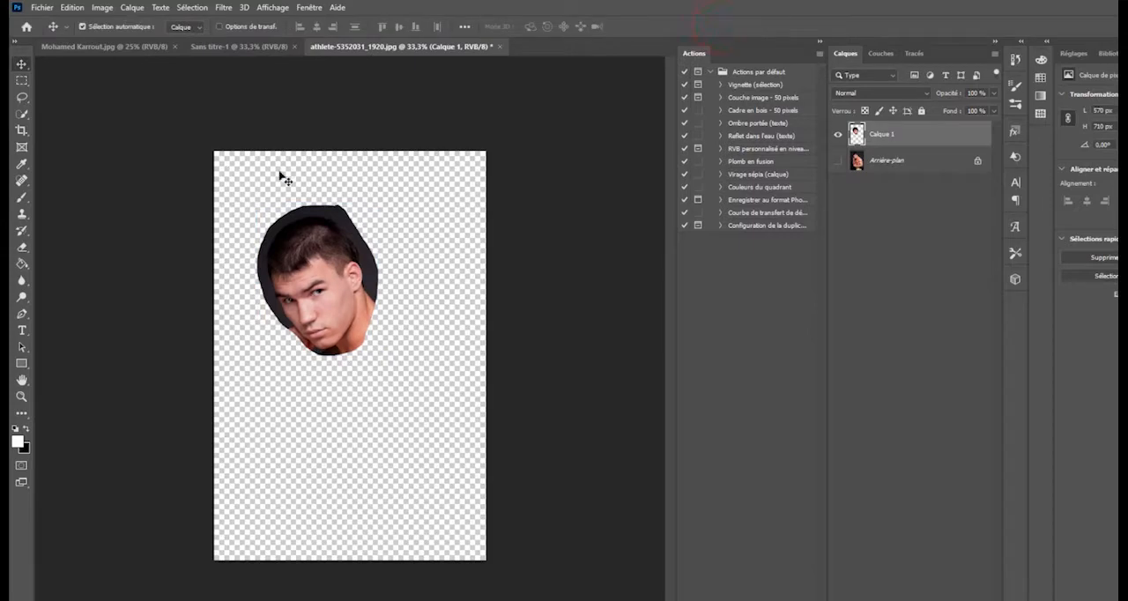
- Rotate the whole image 90° clockwise (Rotation horaire de 90°)
left_click(314, 256)
left_click(102, 8)
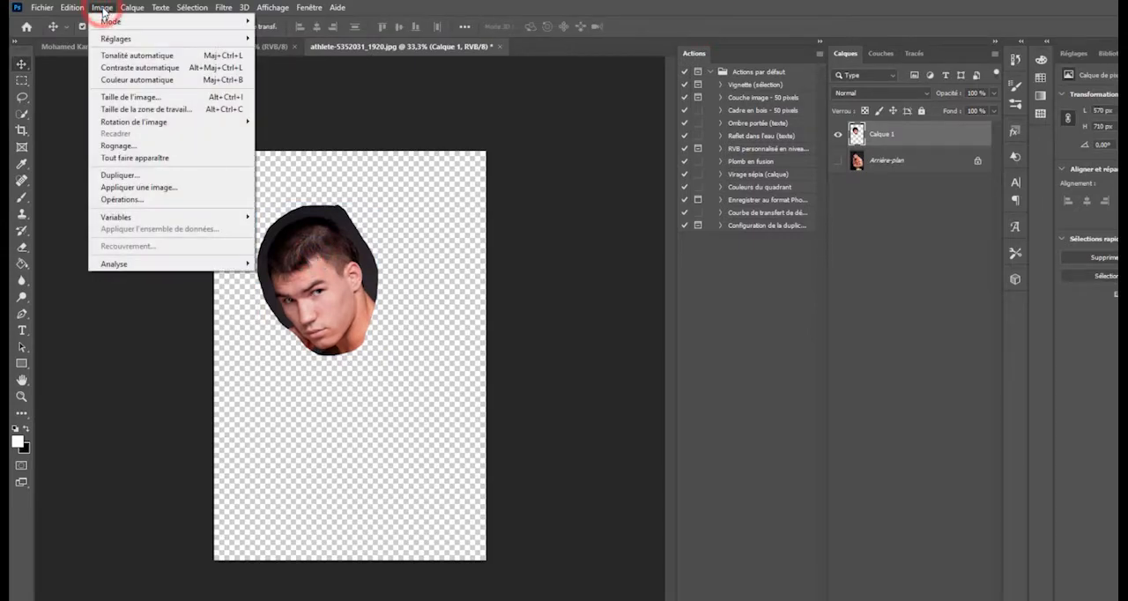
mouse_move(134, 124)
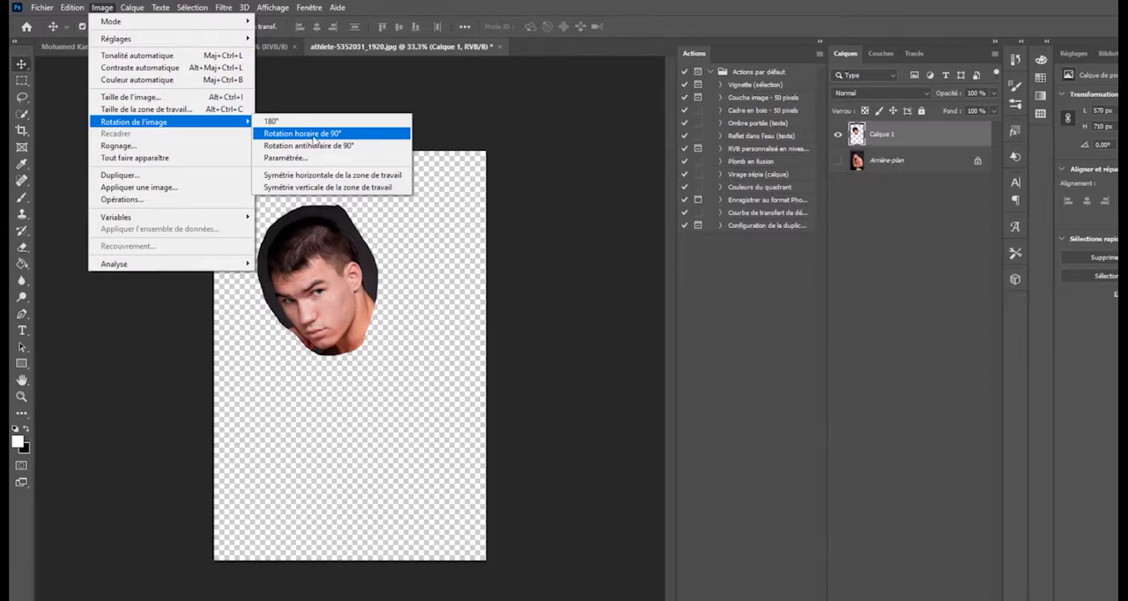
left_click(313, 134)
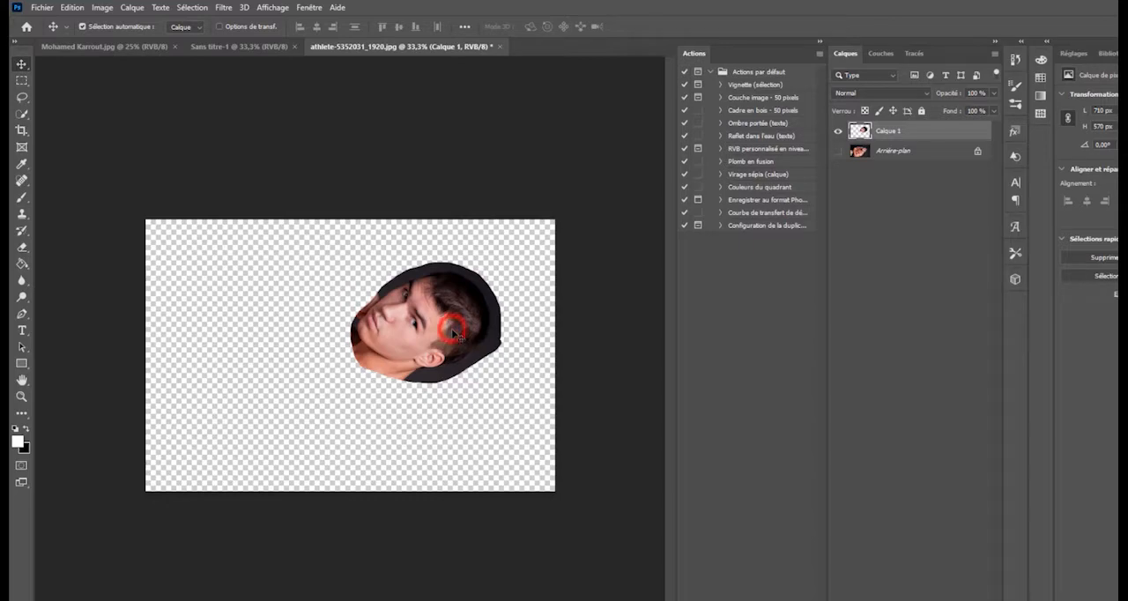
- Try turning only the head layer upright and moving it across the canvas with Free Transform, and cancel the transformation
key("ctrl")
key("ctrl+t")
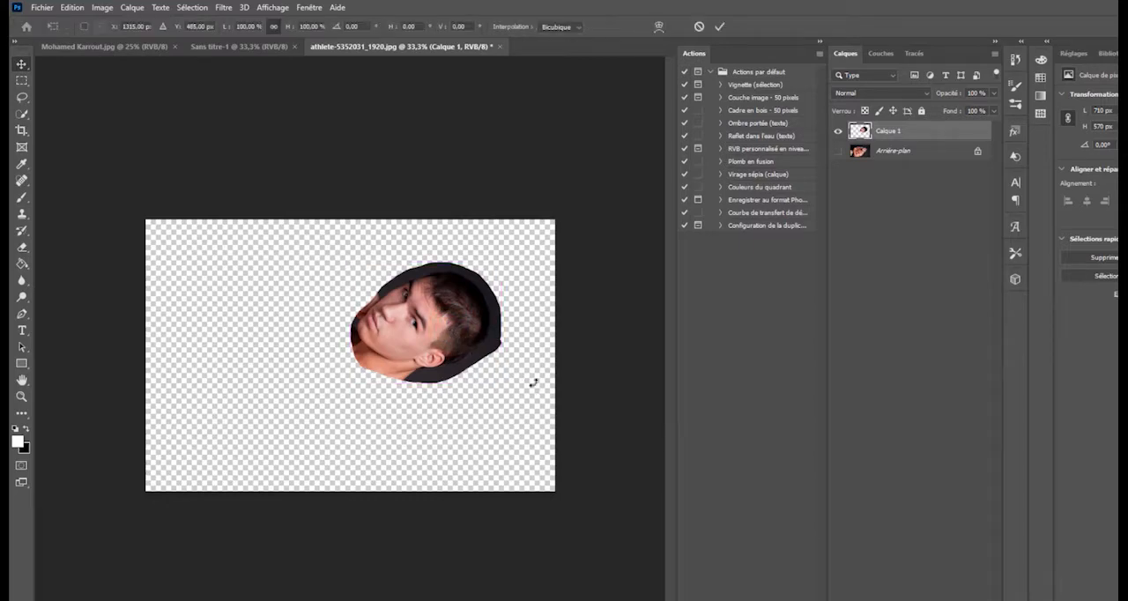
left_click_drag(513, 388, 477, 264)
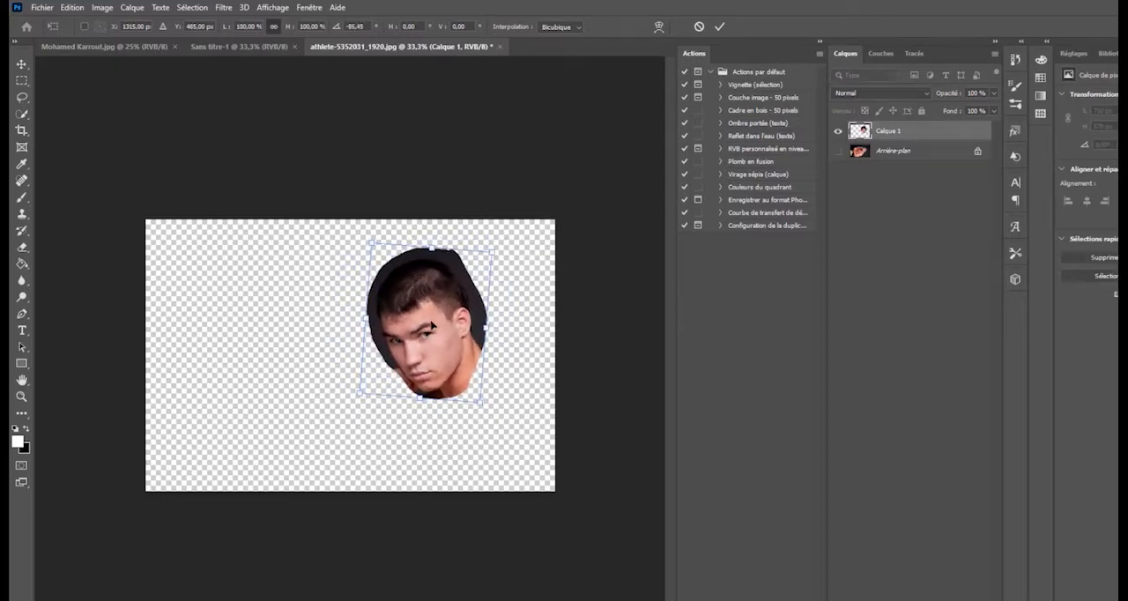
left_click_drag(428, 319, 298, 330)
left_click(698, 24)
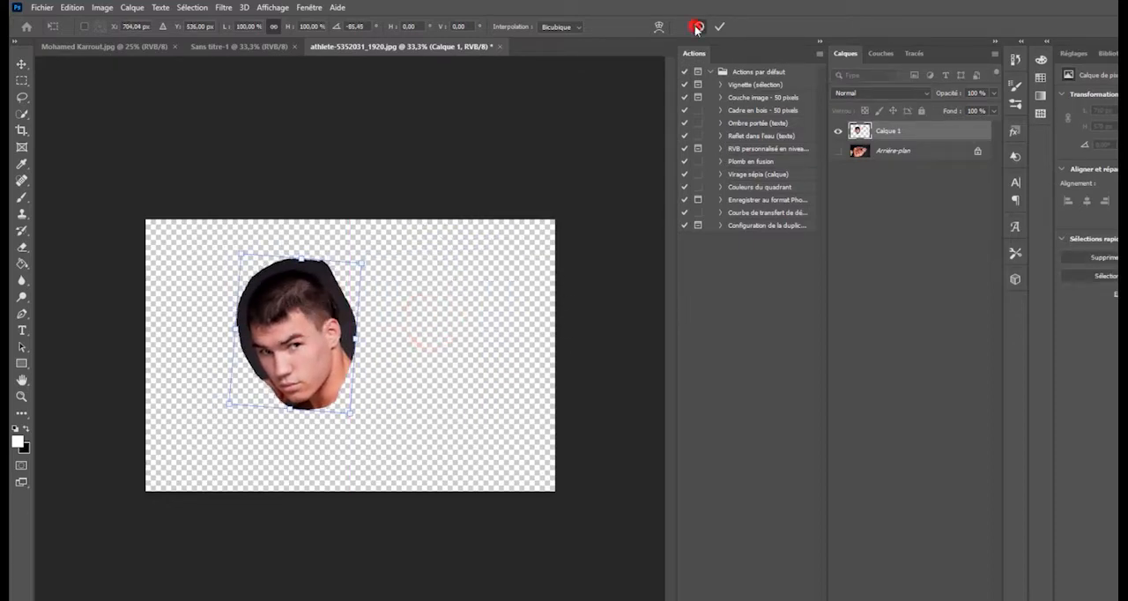
- Show the Arrière-plan layer again and delete the Calque 1 layer
left_click(838, 151)
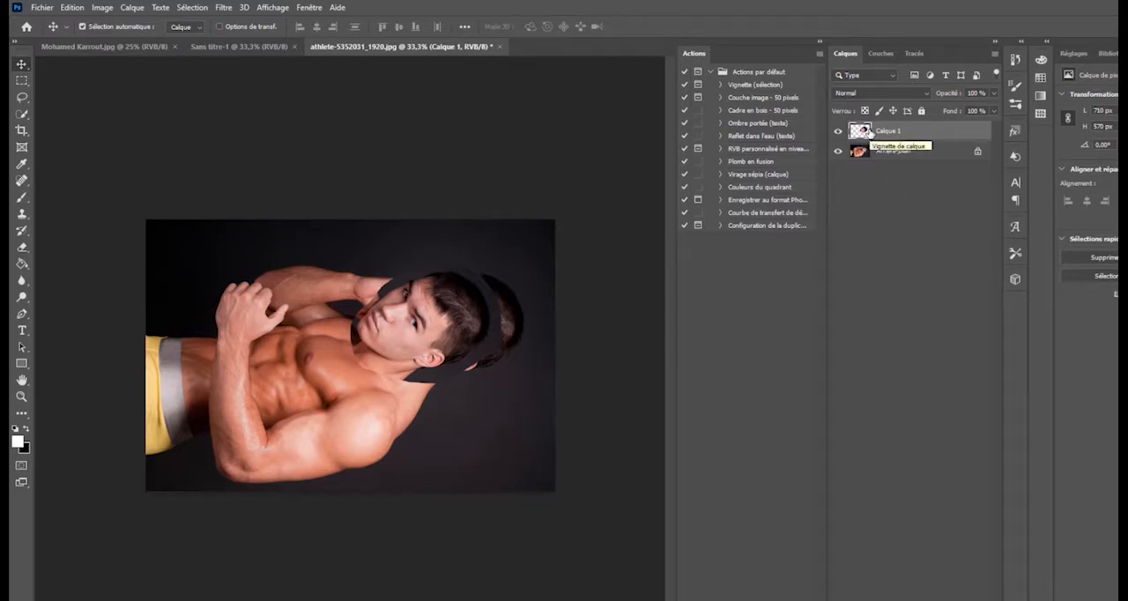
left_click_drag(868, 132, 1004, 600)
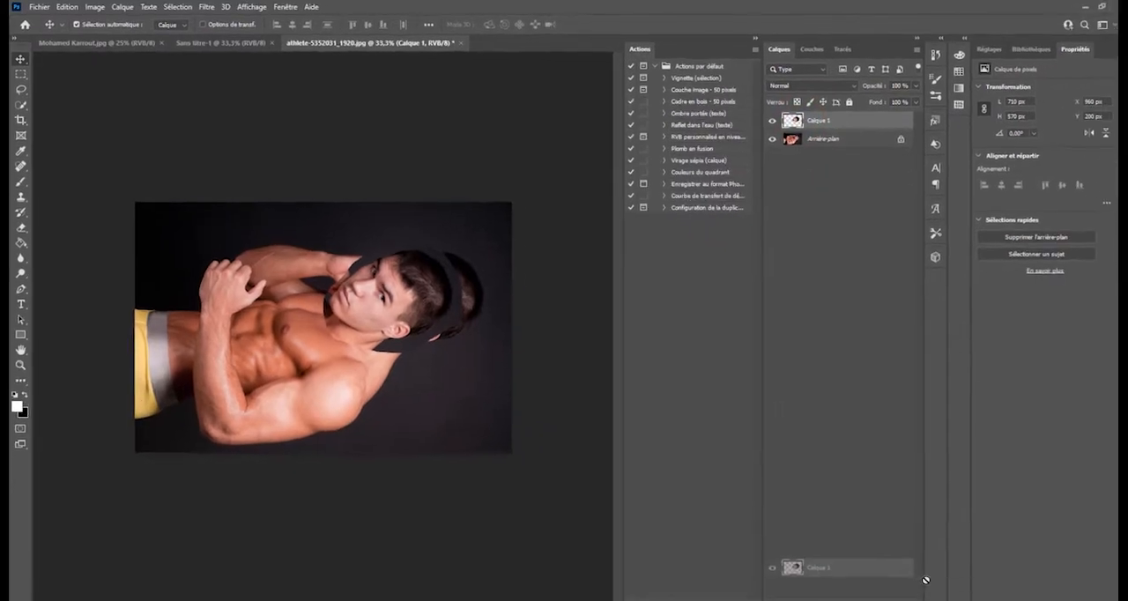
left_click_drag(925, 580, 887, 595)
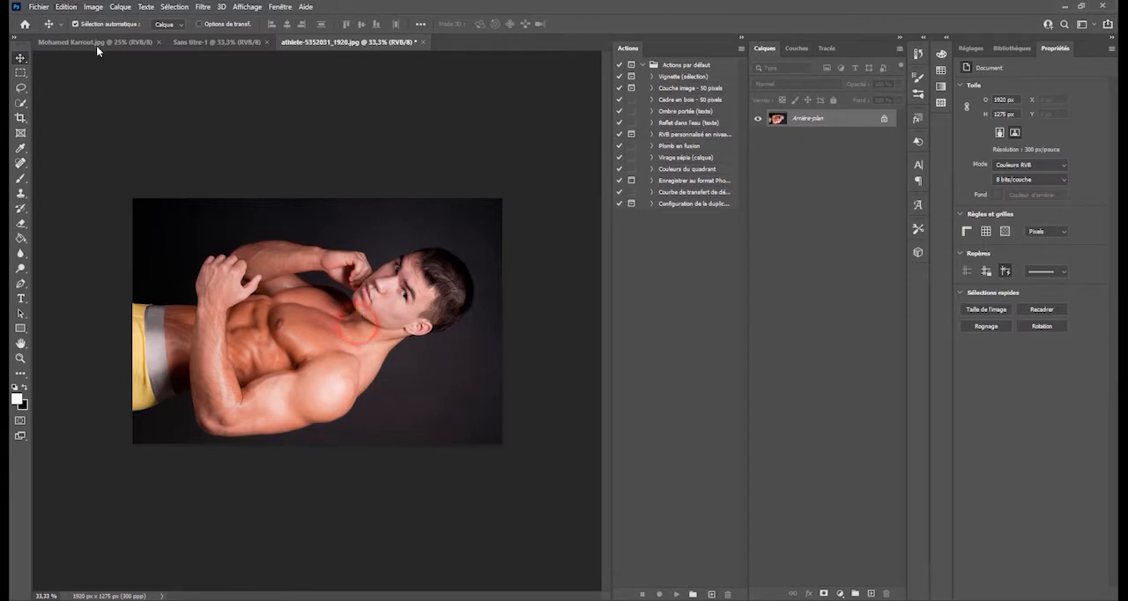
- Unlock the Arrière-plan layer so it becomes an editable layer
left_click(498, 435)
left_click(490, 415)
left_click(820, 117)
left_click(883, 119)
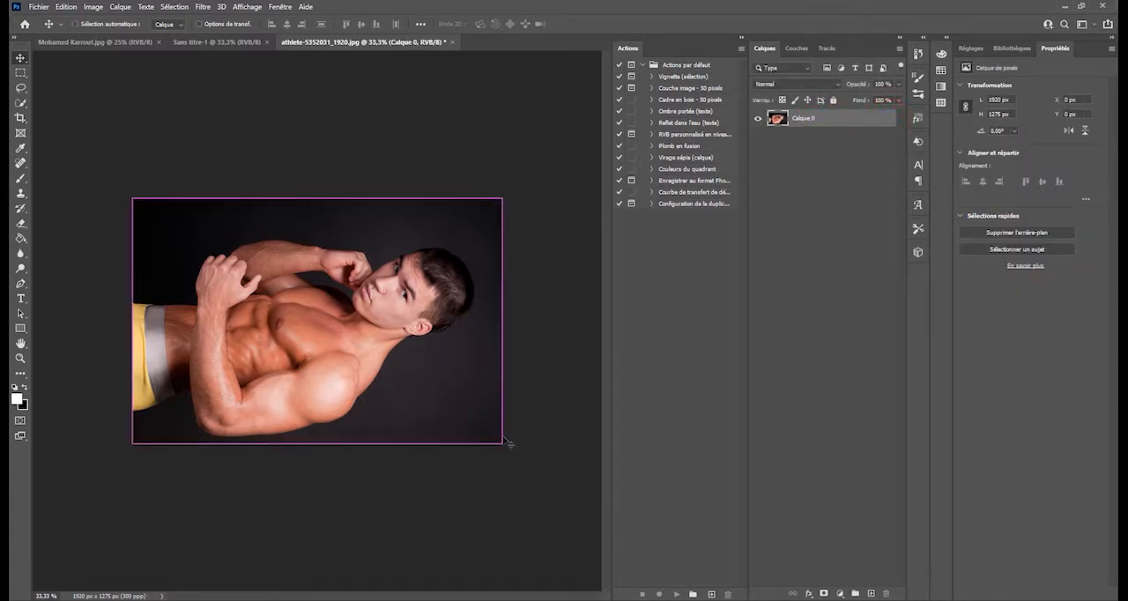
- Try rotating the unlocked layer about -90.15° and moving it down with Free Transform, and cancel the transformation
key("ctrl+t")
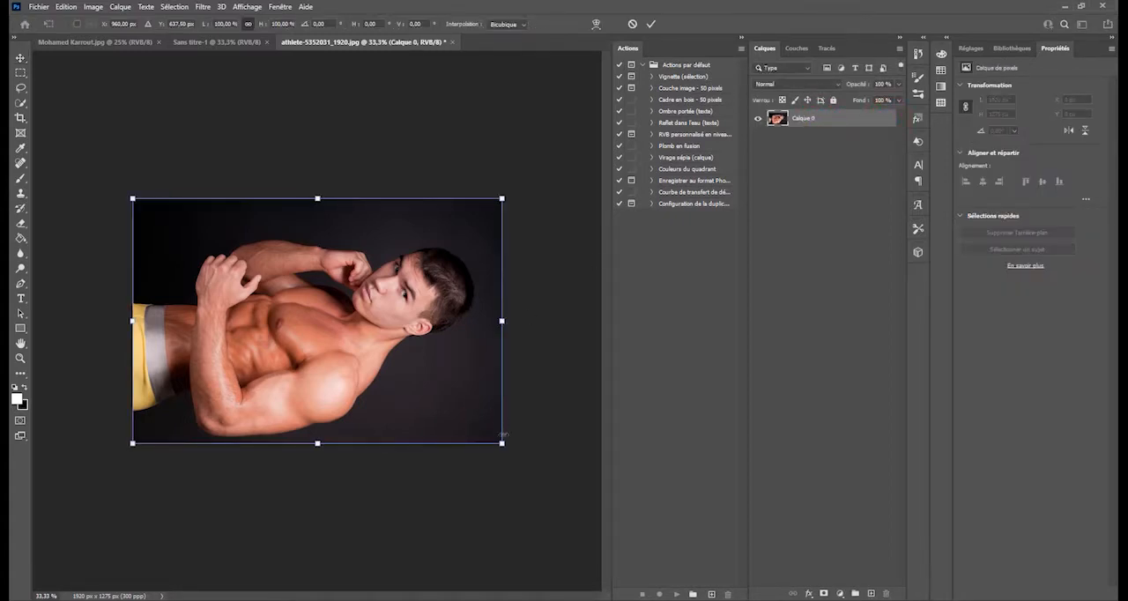
left_click_drag(513, 446, 460, 91)
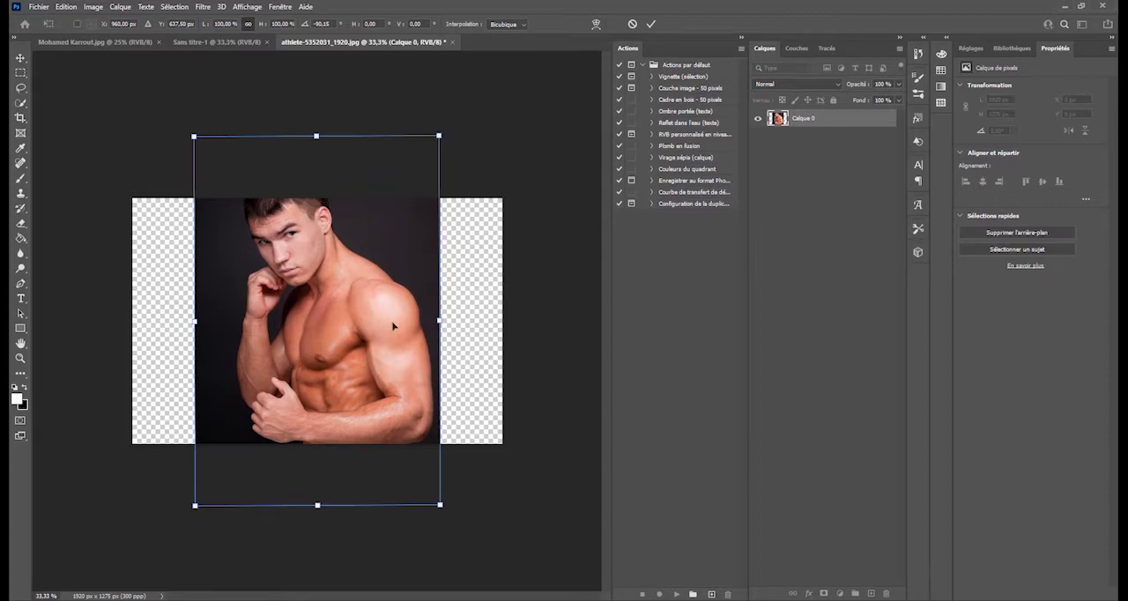
mouse_move(393, 325)
left_mouse_down()
mouse_move(378, 305)
mouse_move(390, 319)
left_mouse_up()
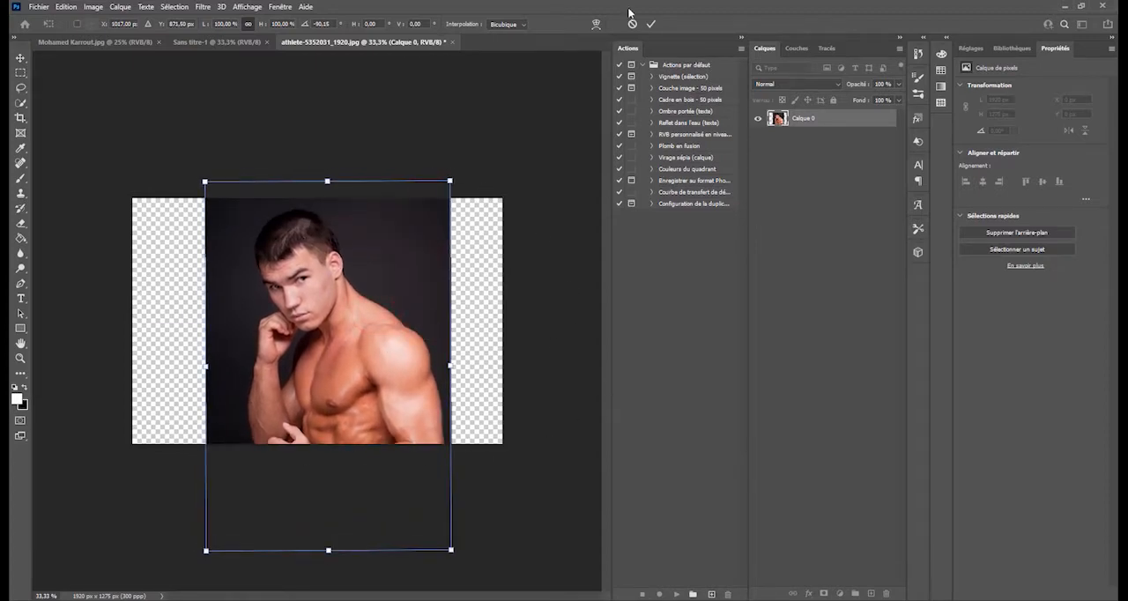
left_click(630, 25)
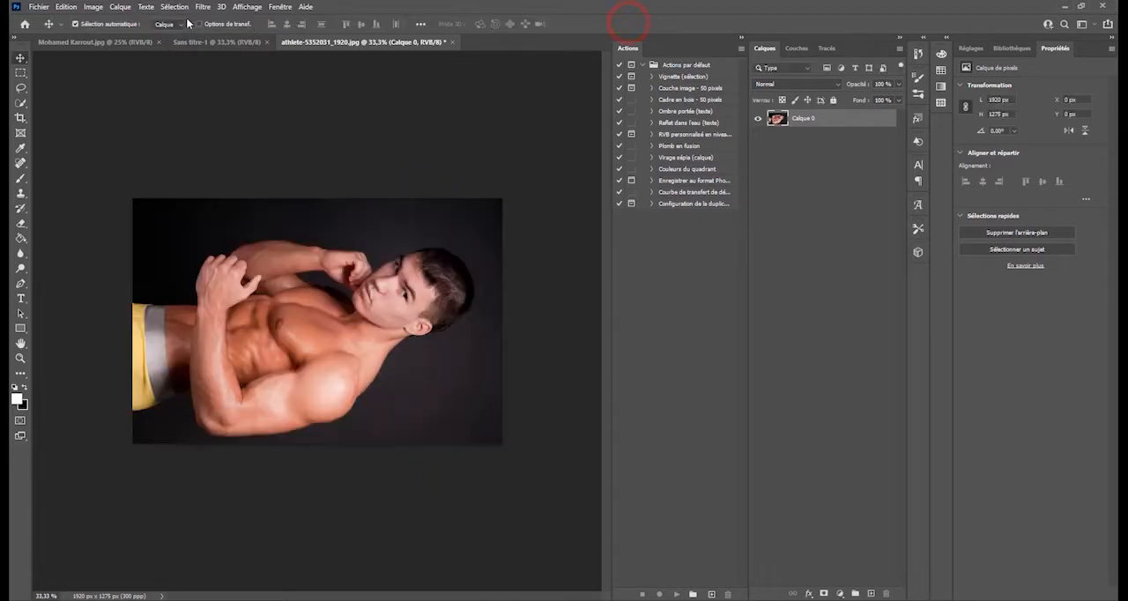
- Rotate the whole image 90° counterclockwise (Rotation antihoraire de 90°)
left_click(94, 9)
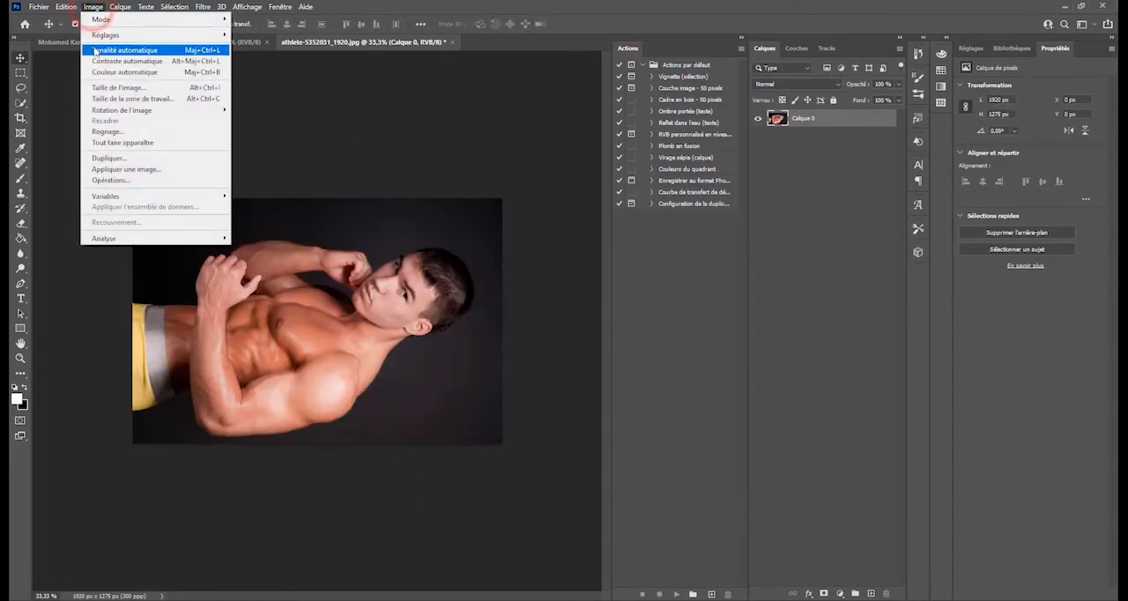
mouse_move(139, 113)
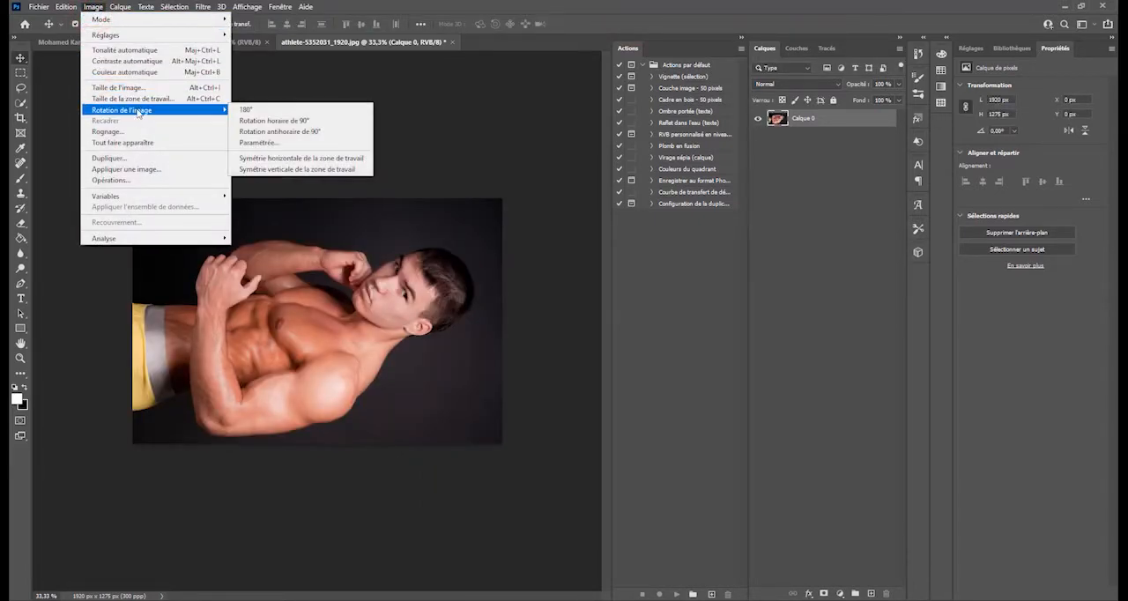
left_click(270, 134)
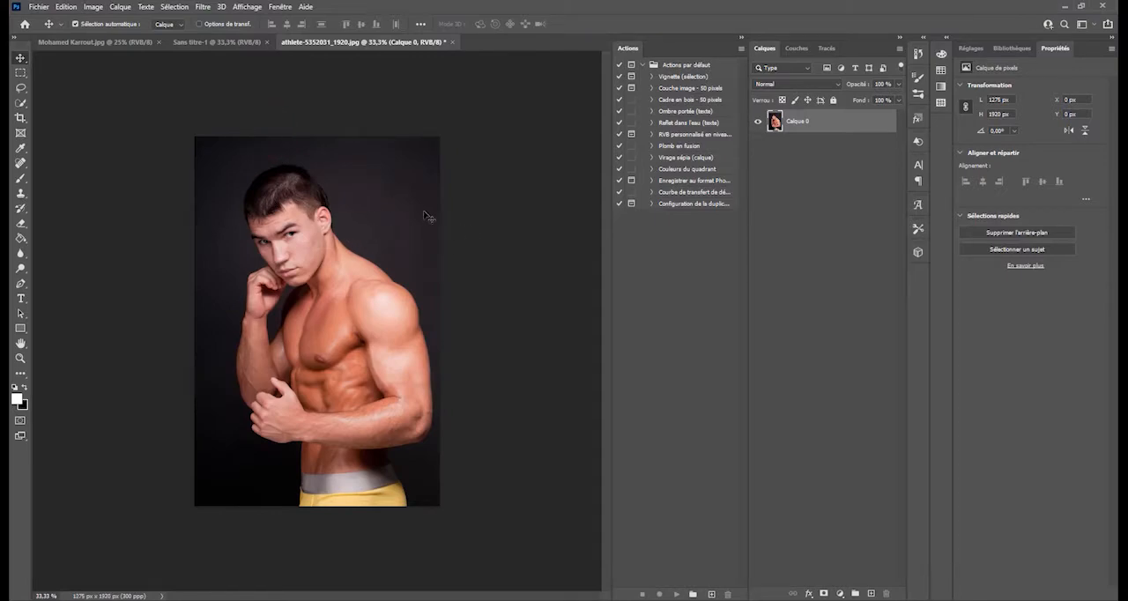
left_click(68, 7)
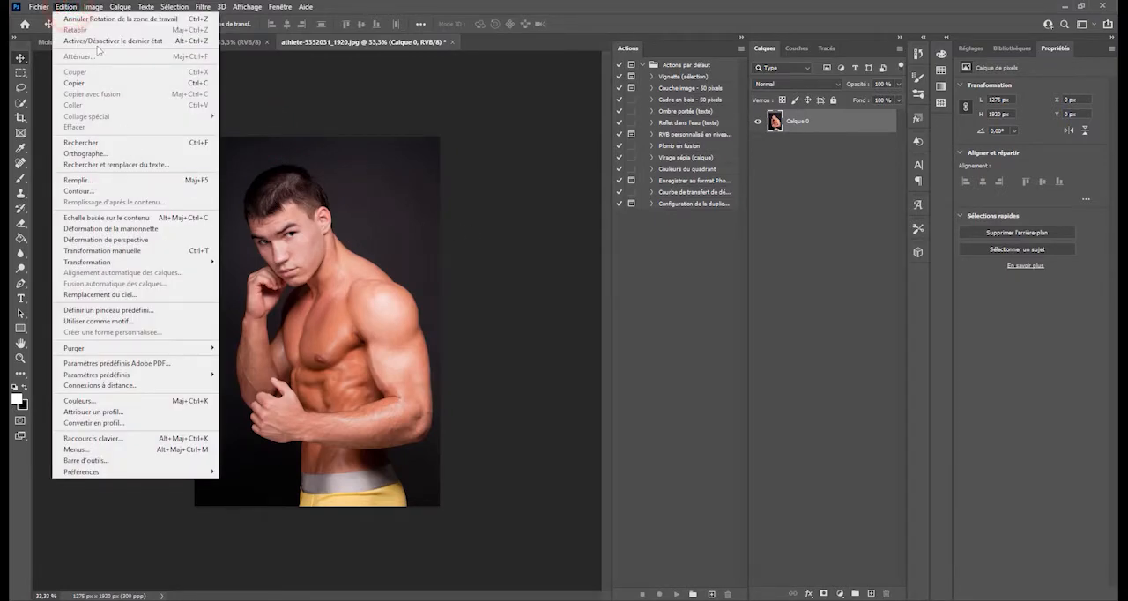
mouse_move(94, 7)
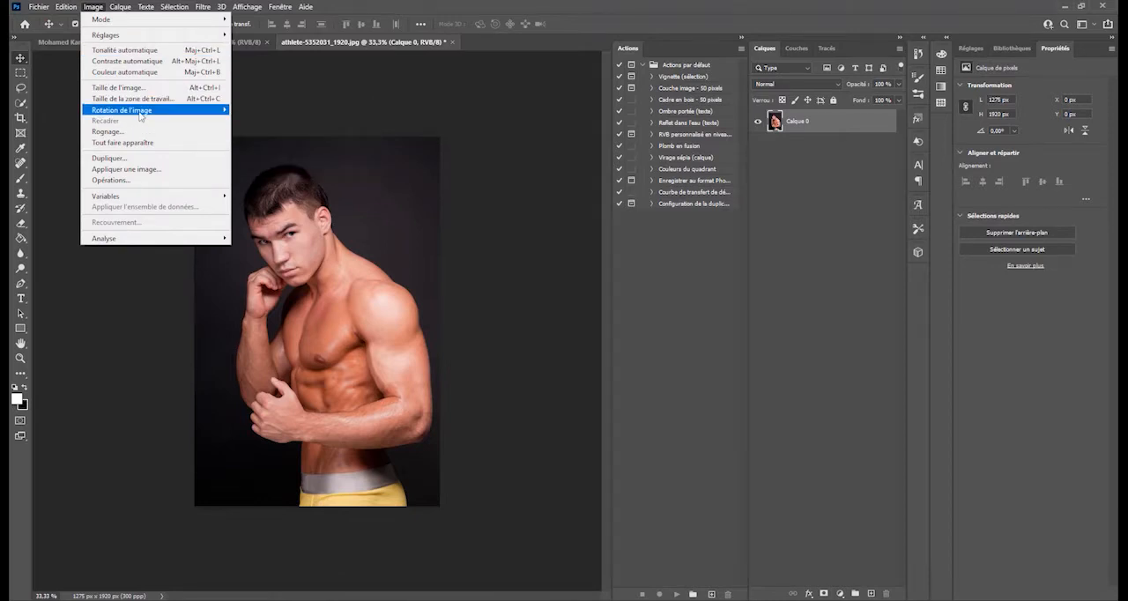
mouse_move(140, 116)
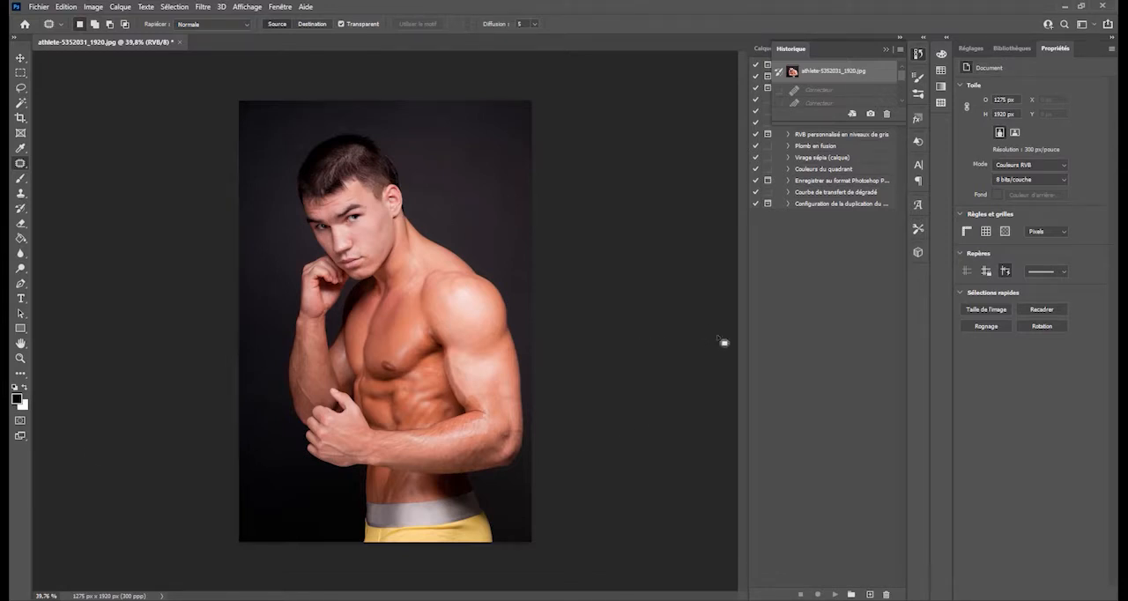
- Hide the Historique panel and switch from the Déplacement tool to the Quick Selection tool
left_click(885, 48)
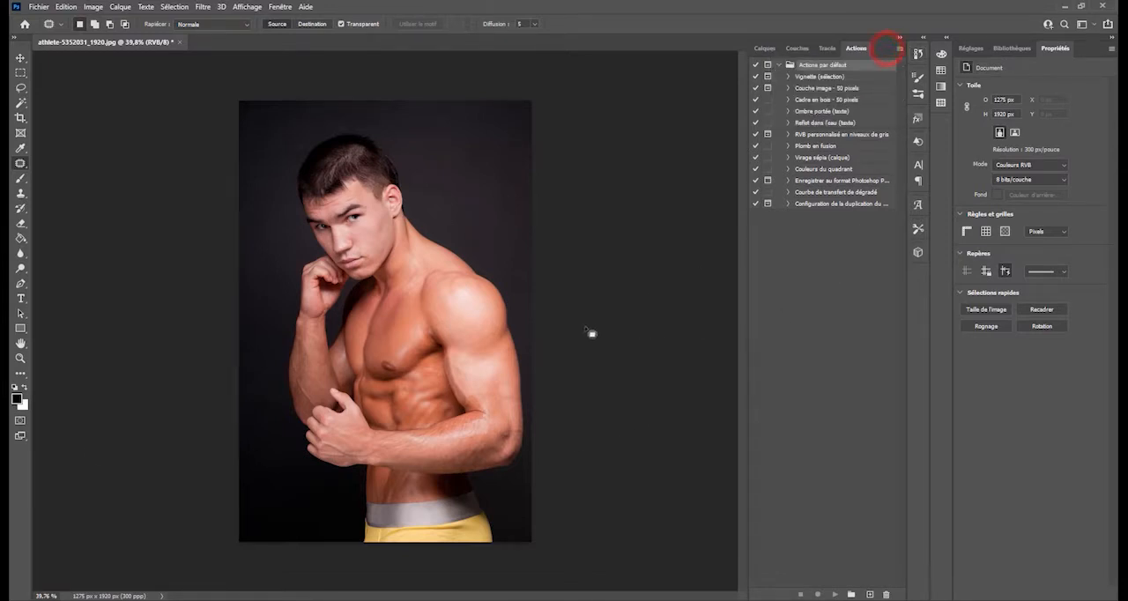
left_click(20, 58)
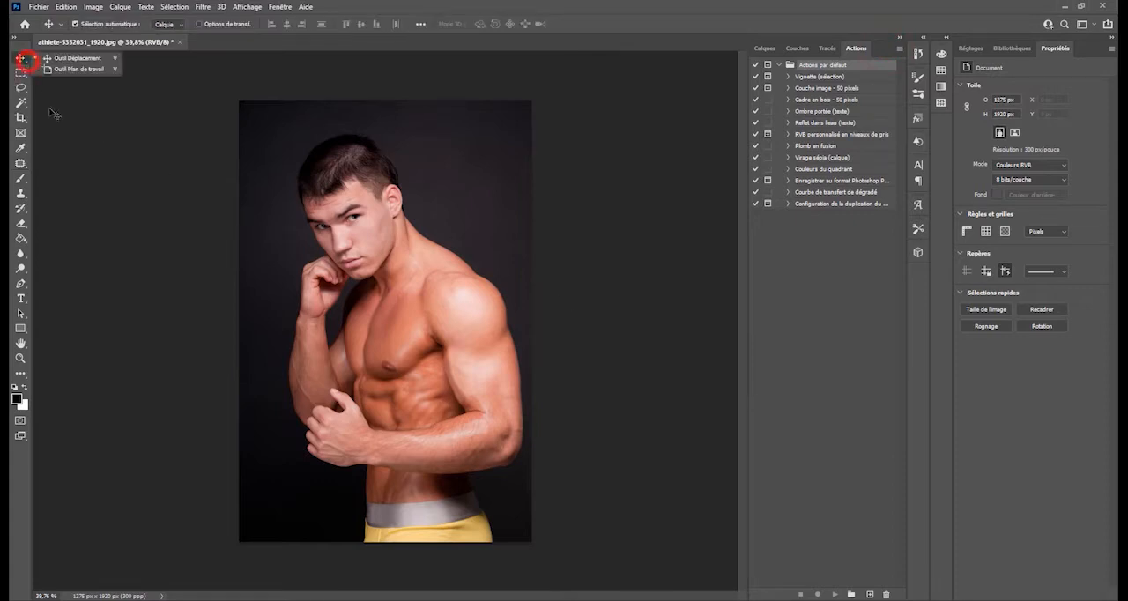
left_click(77, 59)
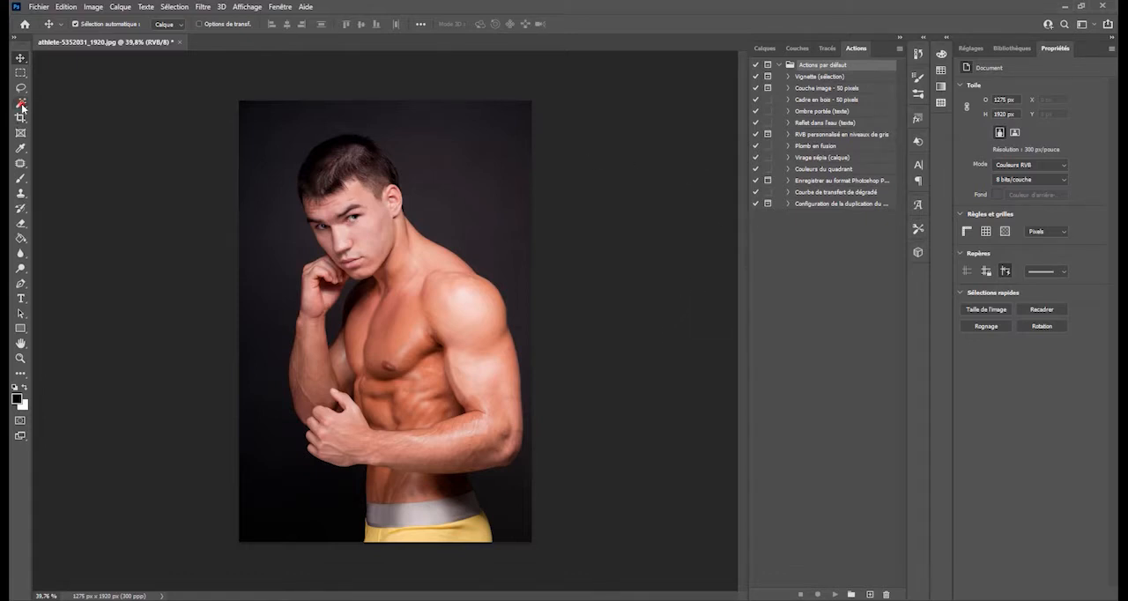
mouse_move(21, 107)
left_mouse_down()
mouse_move(52, 102)
mouse_move(26, 105)
mouse_move(63, 113)
left_mouse_up()
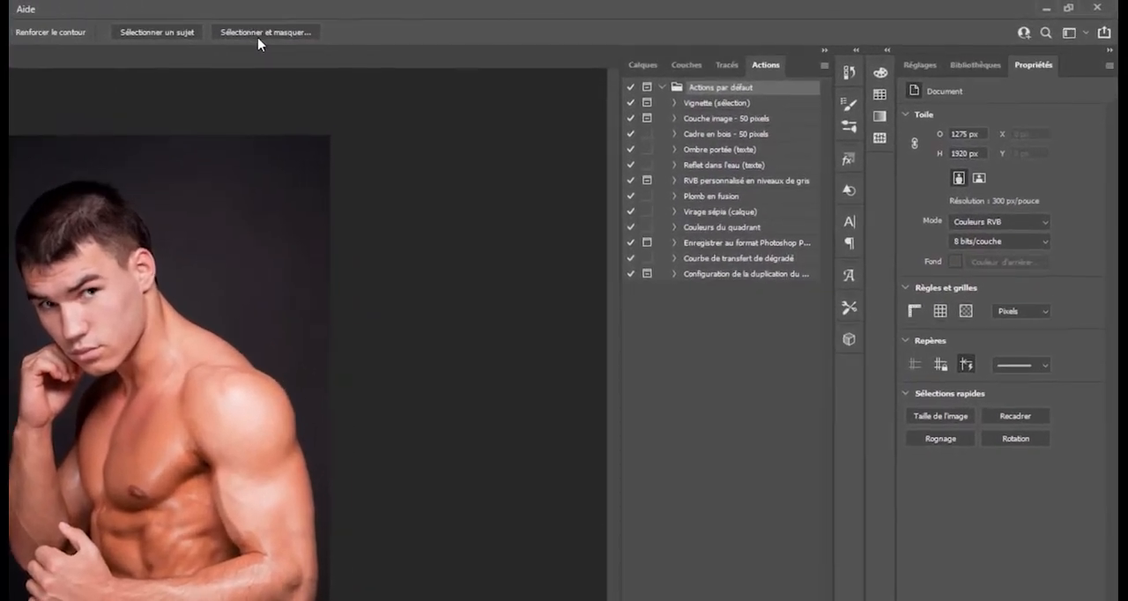
- Enter Sélectionner et masquer, compare the Incrustation view with Pelure d'oignon, keep Pelure d'oignon and set its transparency to 12 %
left_click(254, 34)
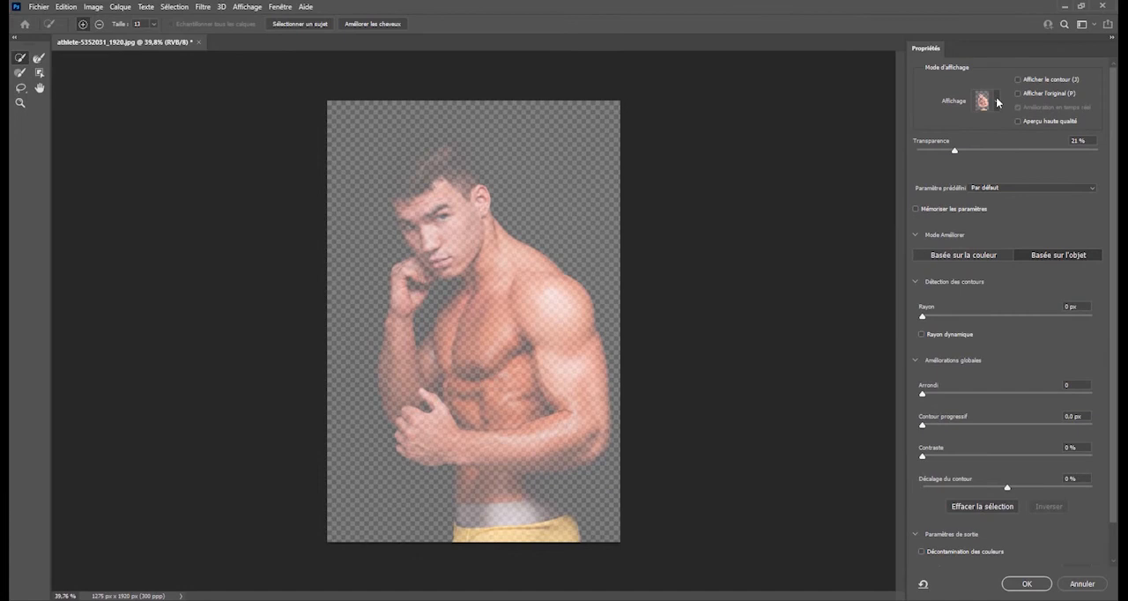
left_click(953, 137)
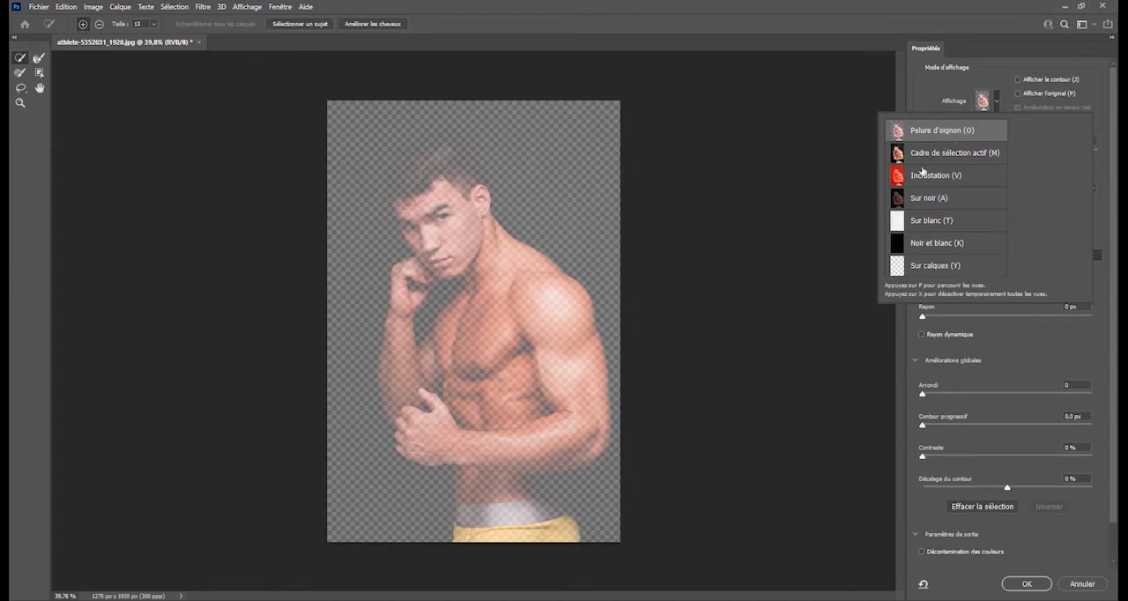
left_click(955, 177)
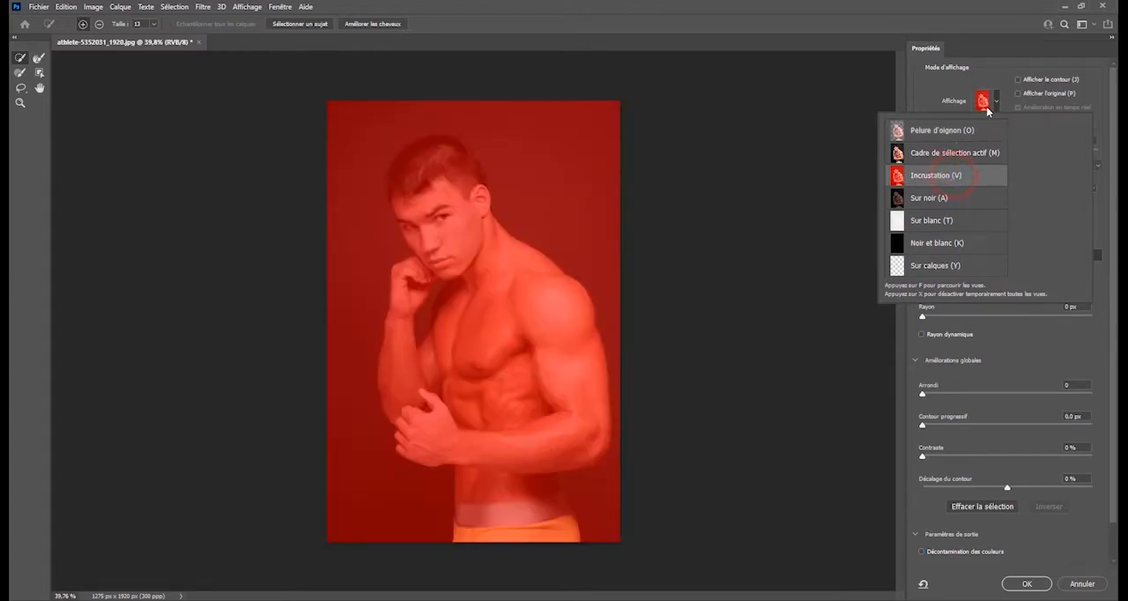
left_click(997, 102)
left_click(944, 131)
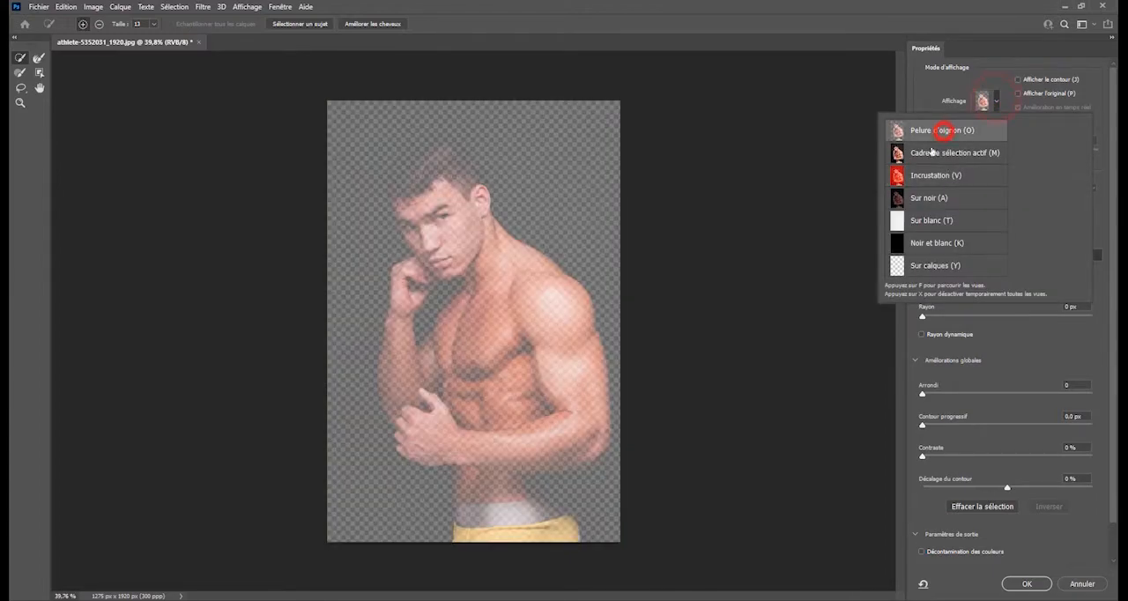
left_click(942, 88)
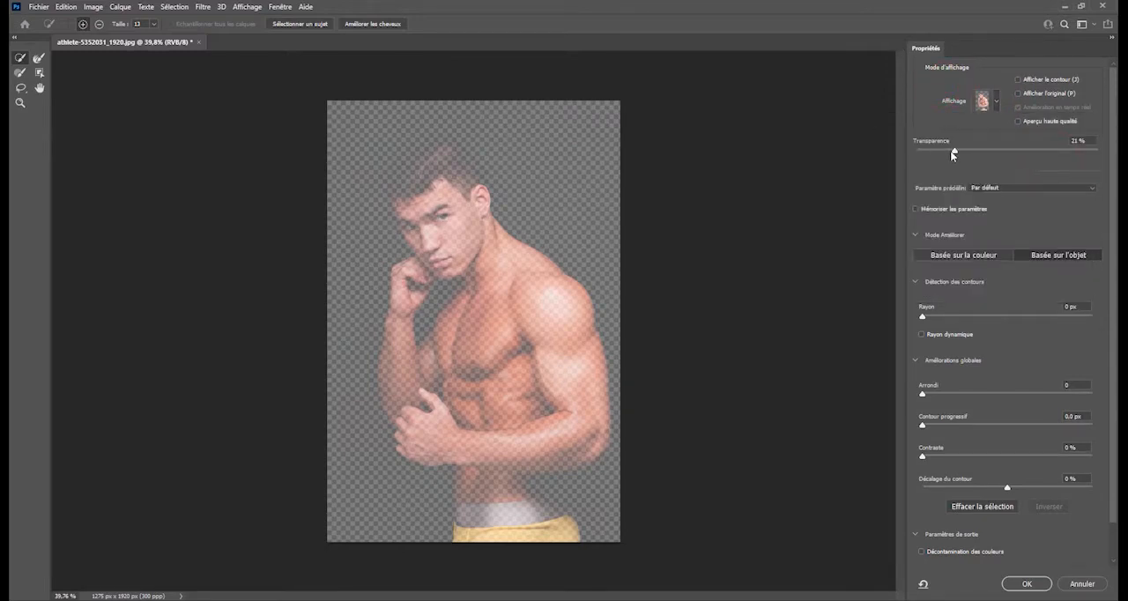
mouse_move(952, 155)
left_mouse_down()
mouse_move(1099, 155)
mouse_move(891, 148)
mouse_move(939, 158)
left_mouse_up()
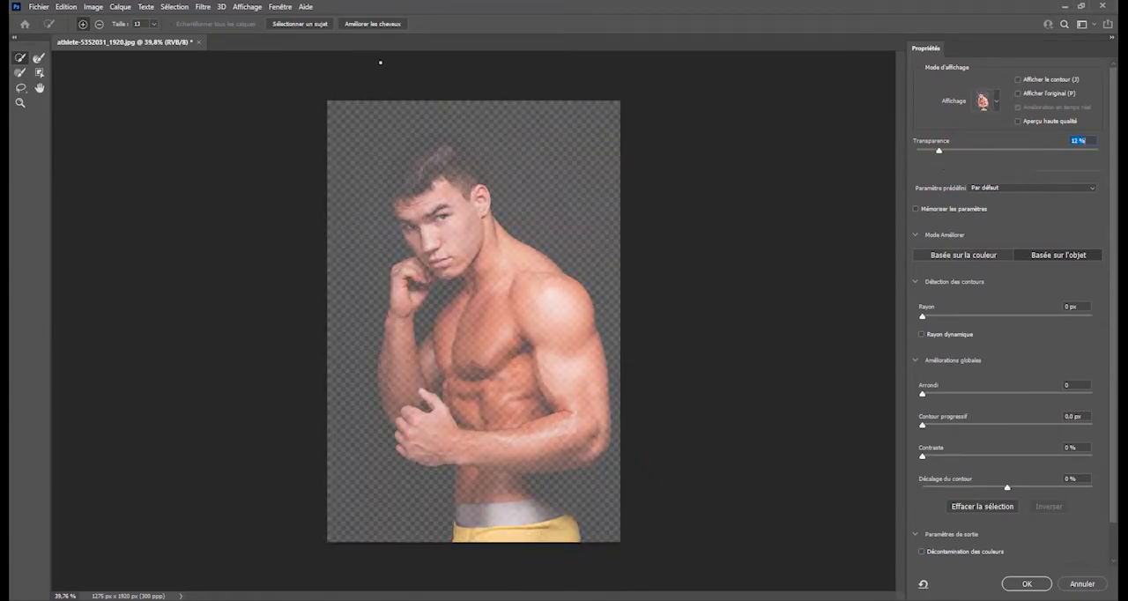
- Select the athlete automatically as the subject, then preview the cutout at 100 % transparency and set it to 39 %
left_click(311, 25)
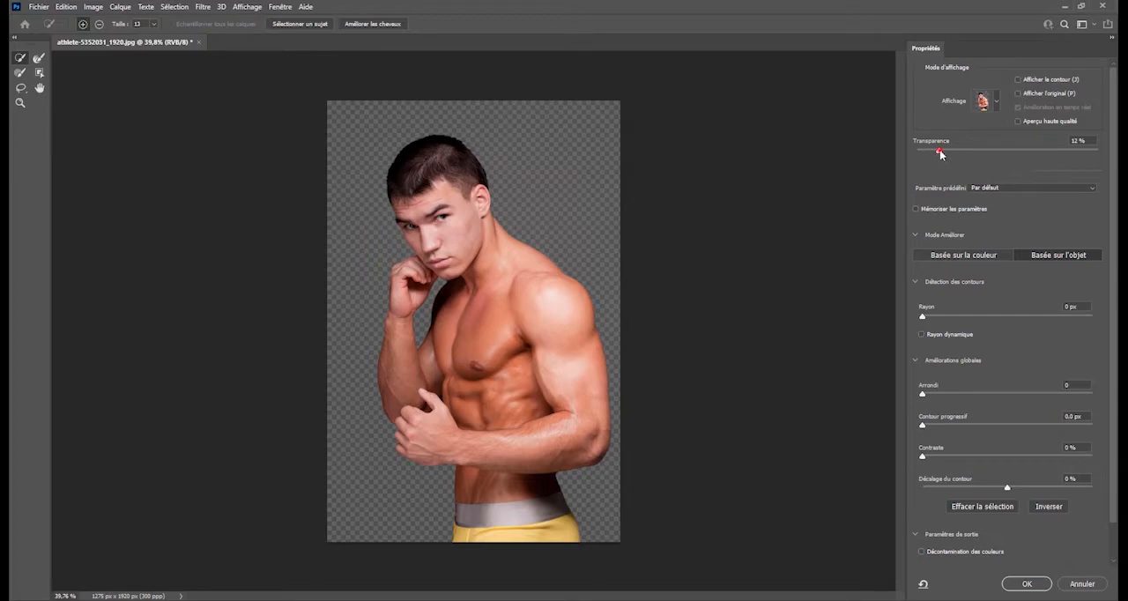
left_click_drag(939, 151, 1117, 159)
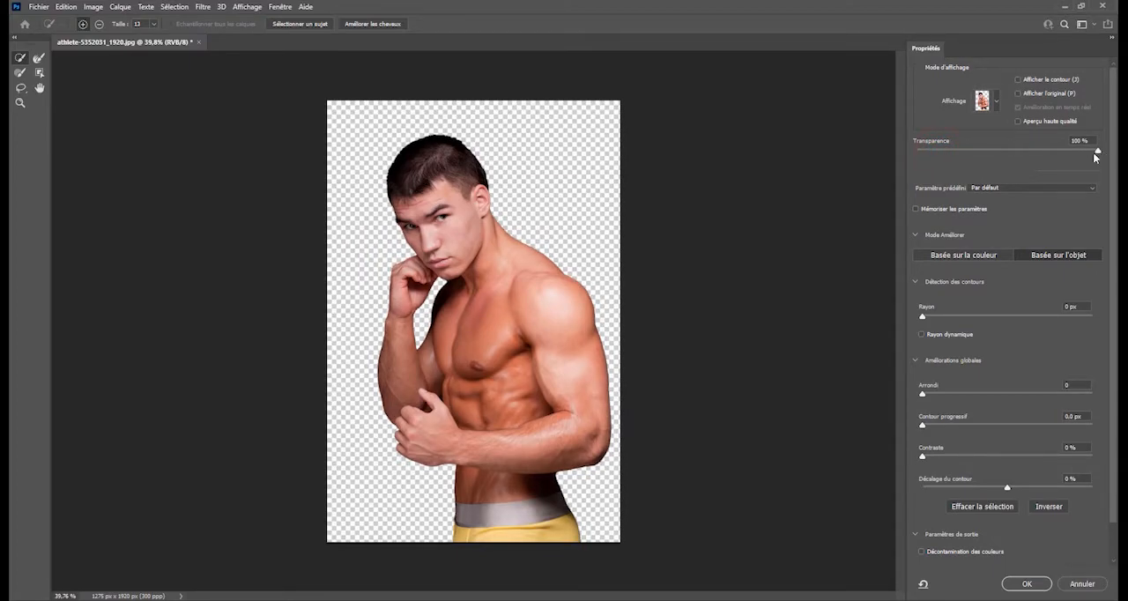
left_click_drag(1095, 157, 988, 152)
- Output the athlete selection to a new layer with a layer mask (Nouveau calque avec masque de fusion)
scroll(1007, 520, "down", 2)
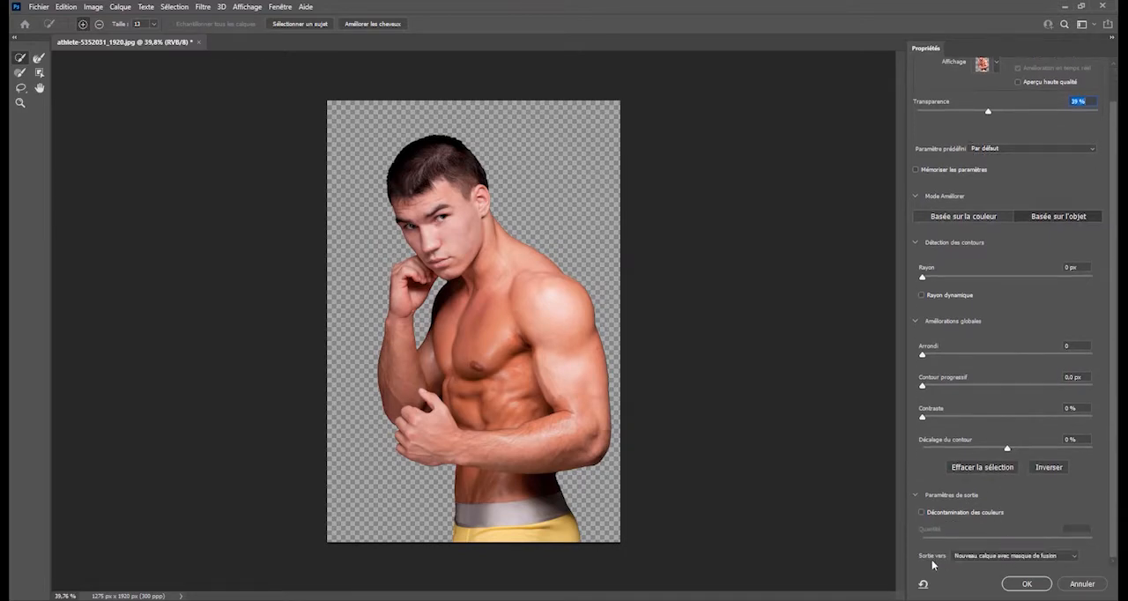
left_click(1024, 557)
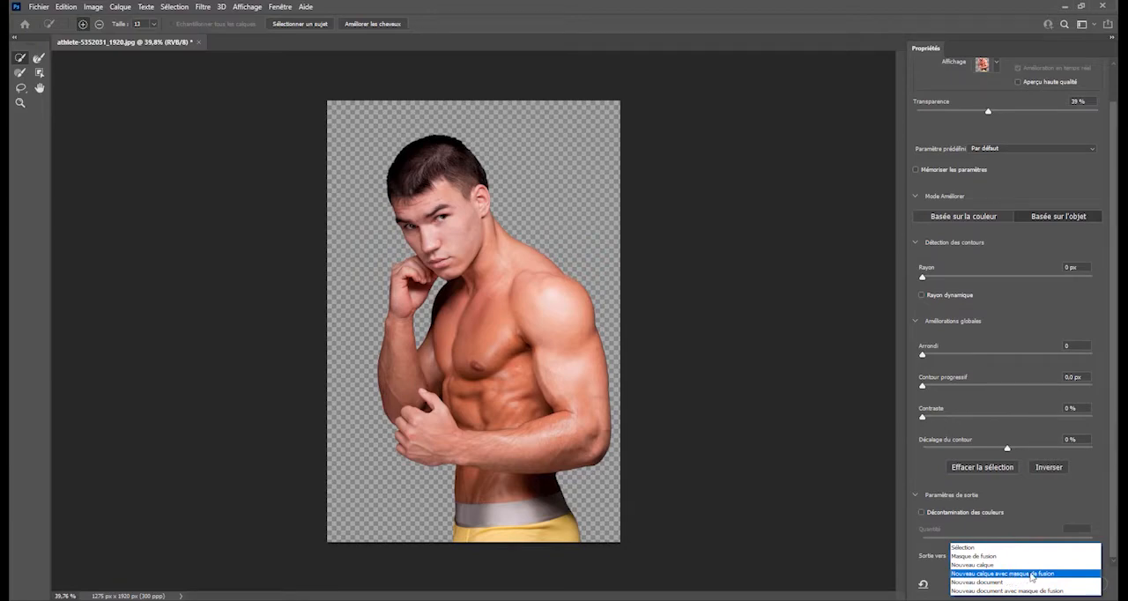
left_click(1031, 573)
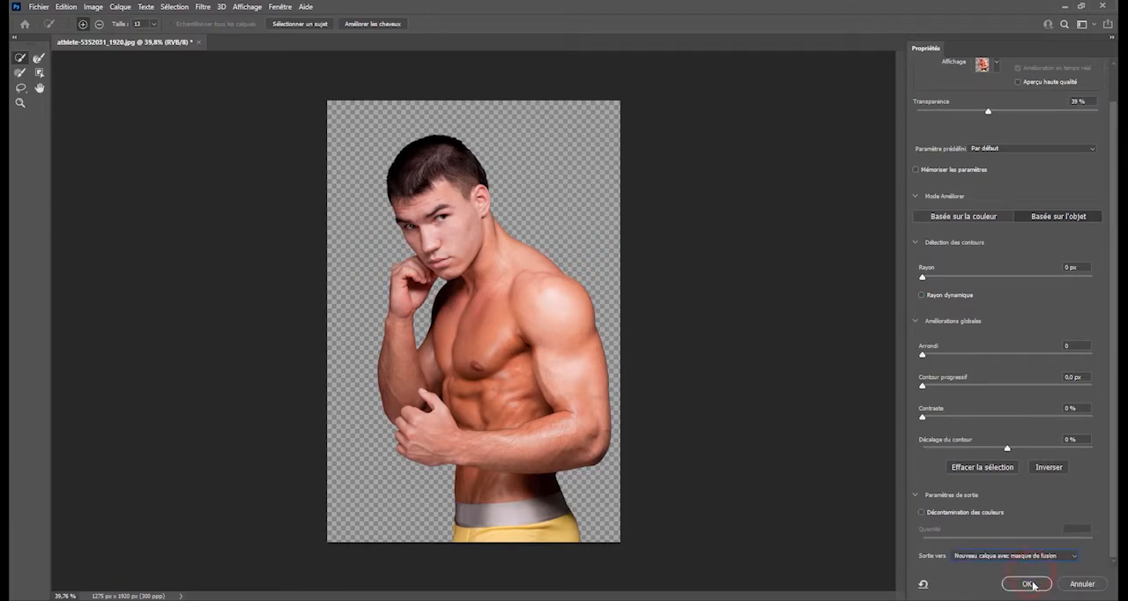
left_click(1029, 584)
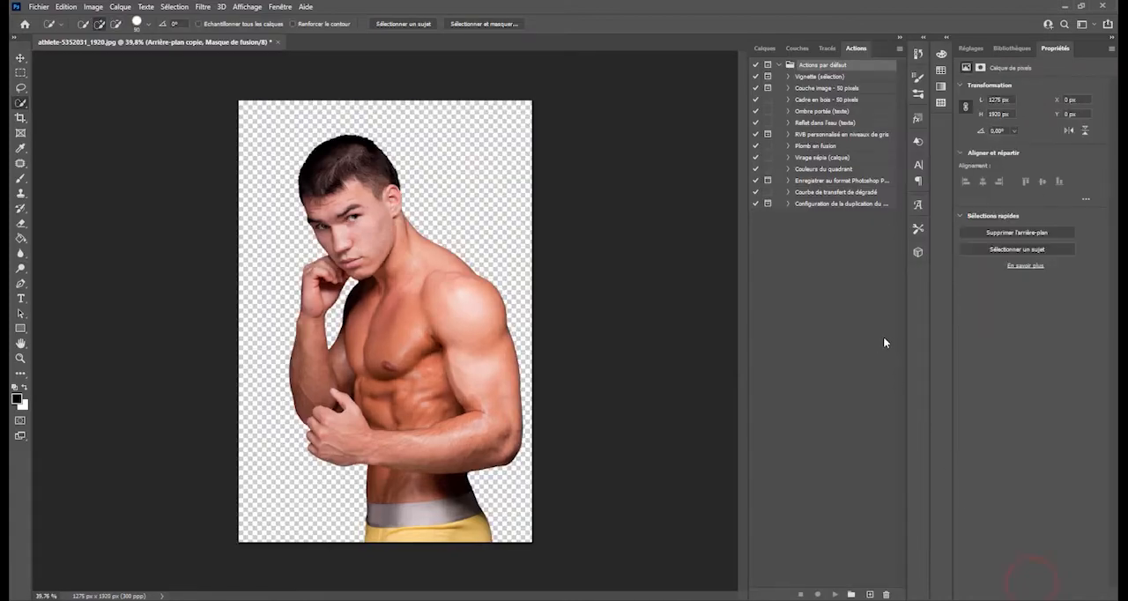
- Display the Calques panel and toggle the original Arrière-plan layer's visibility on and back off
left_click(762, 50)
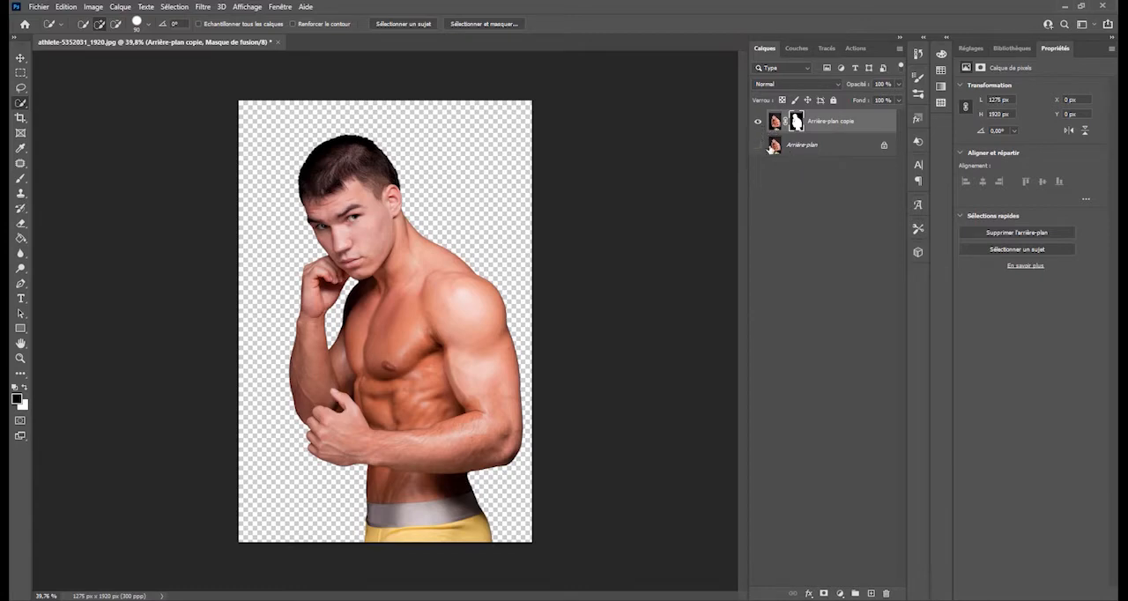
left_click(760, 147)
left_click(760, 147)
- Add a solid color fill layer (Couleur unie) in red, #ea1b1b
left_click(840, 592)
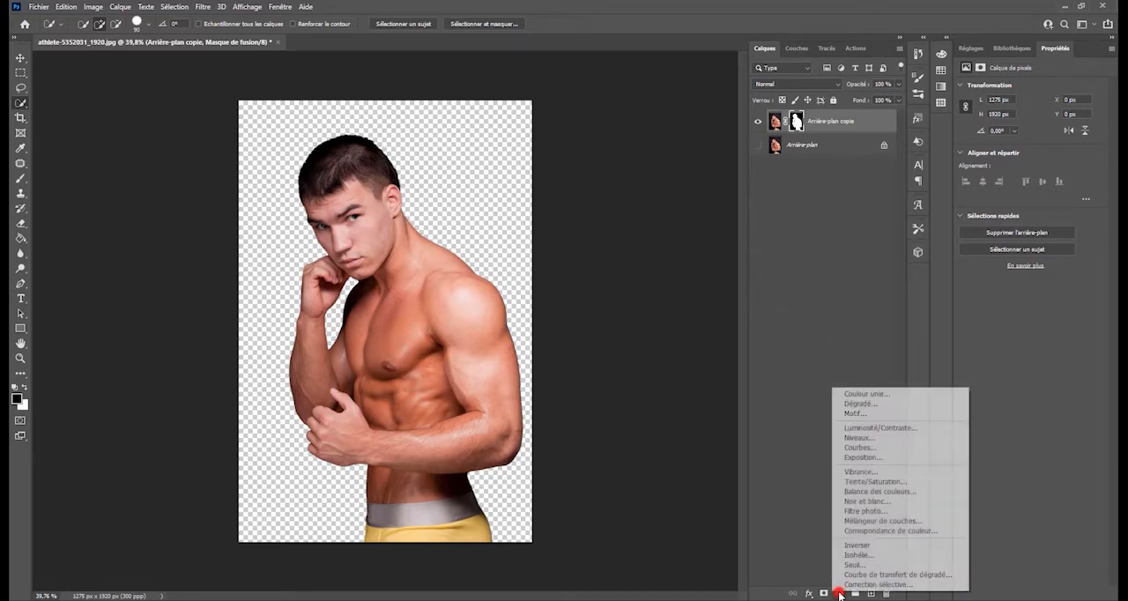
left_click(888, 394)
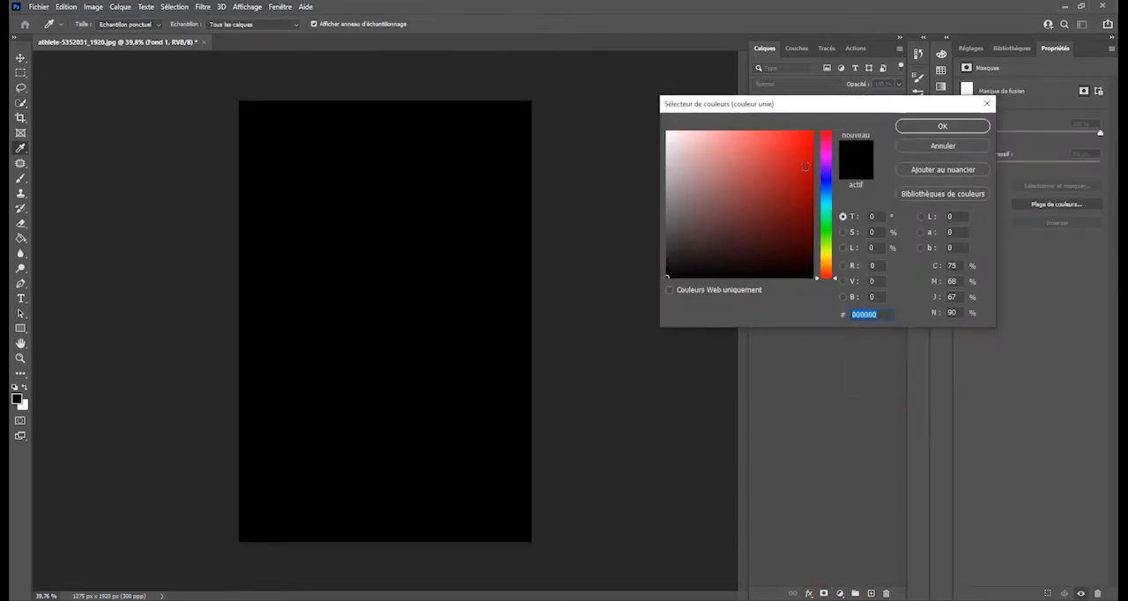
type("ea1b1b")
left_click(958, 131)
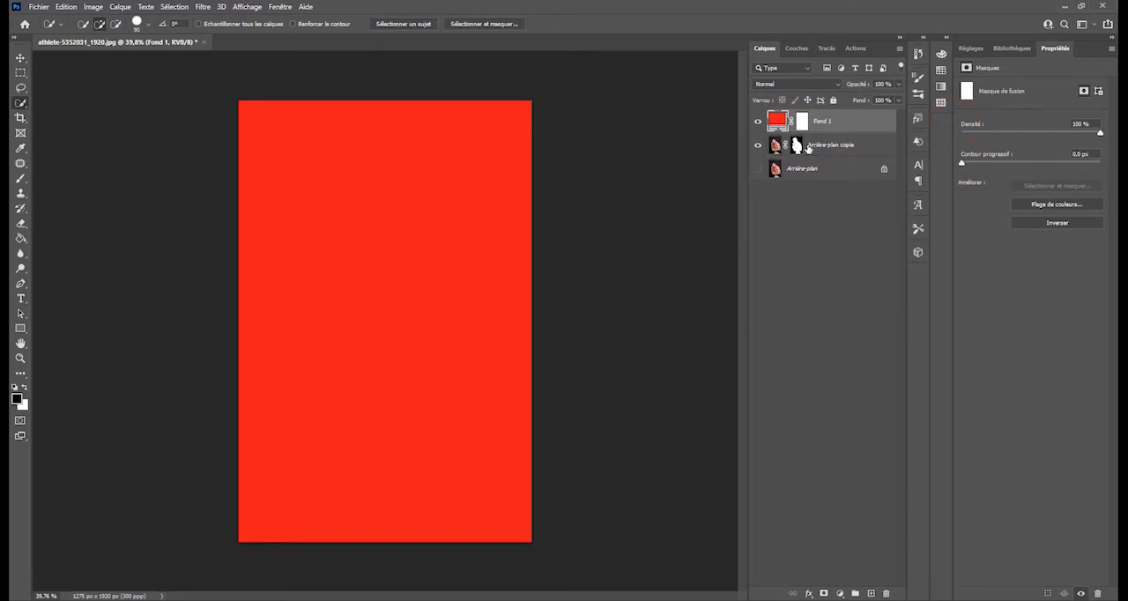
- Decline replacing the red fill layer's mask and move the Arrière-plan copie layer above the fill layer
left_click_drag(797, 145, 799, 114)
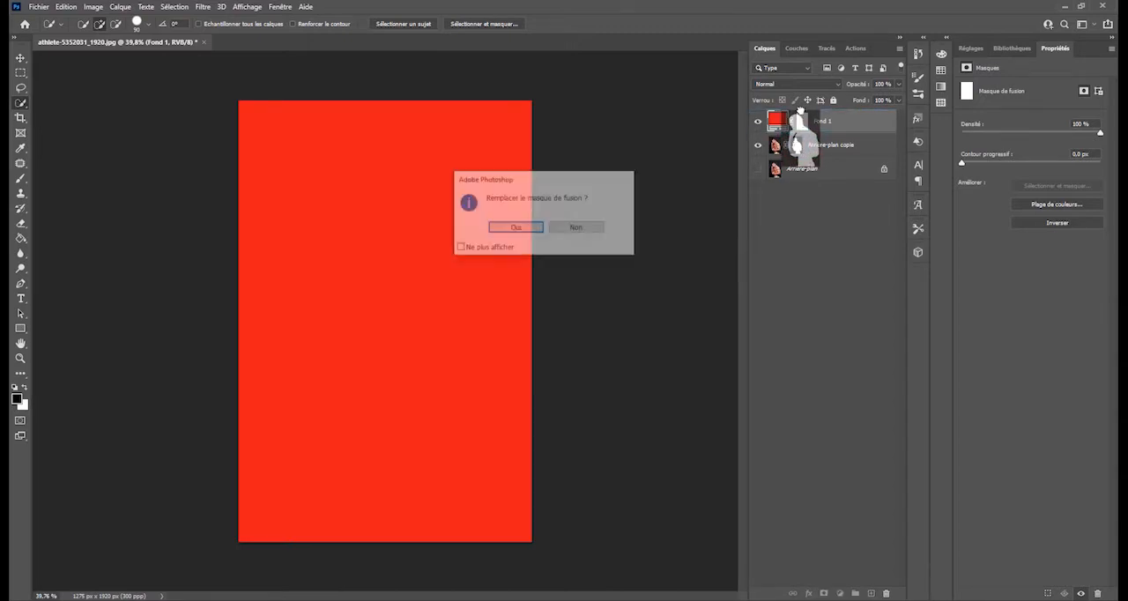
left_click(573, 228)
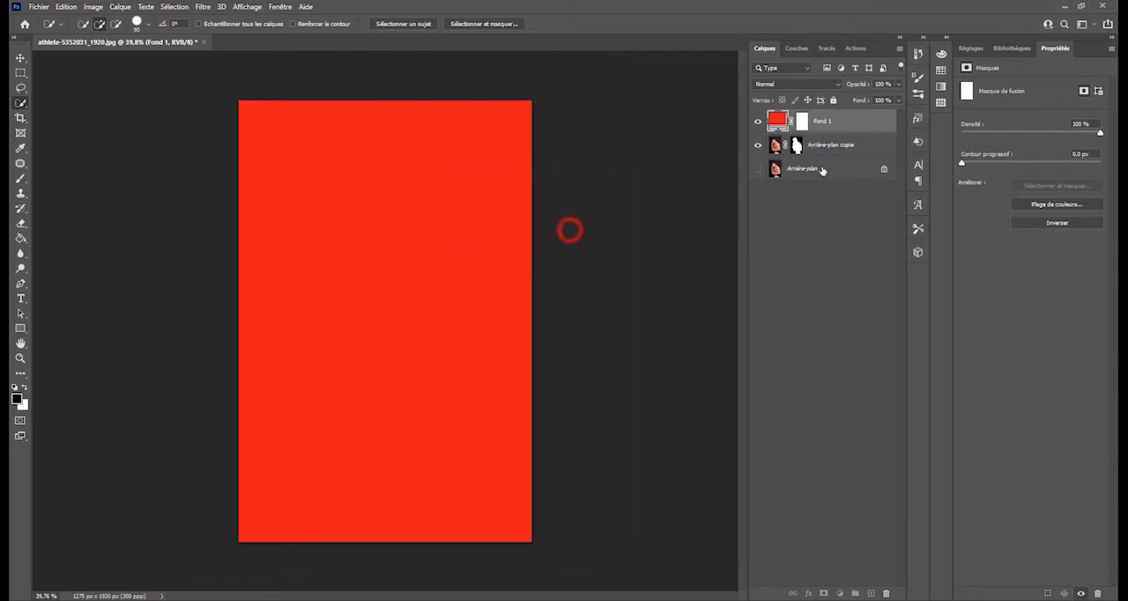
left_click_drag(823, 143, 826, 112)
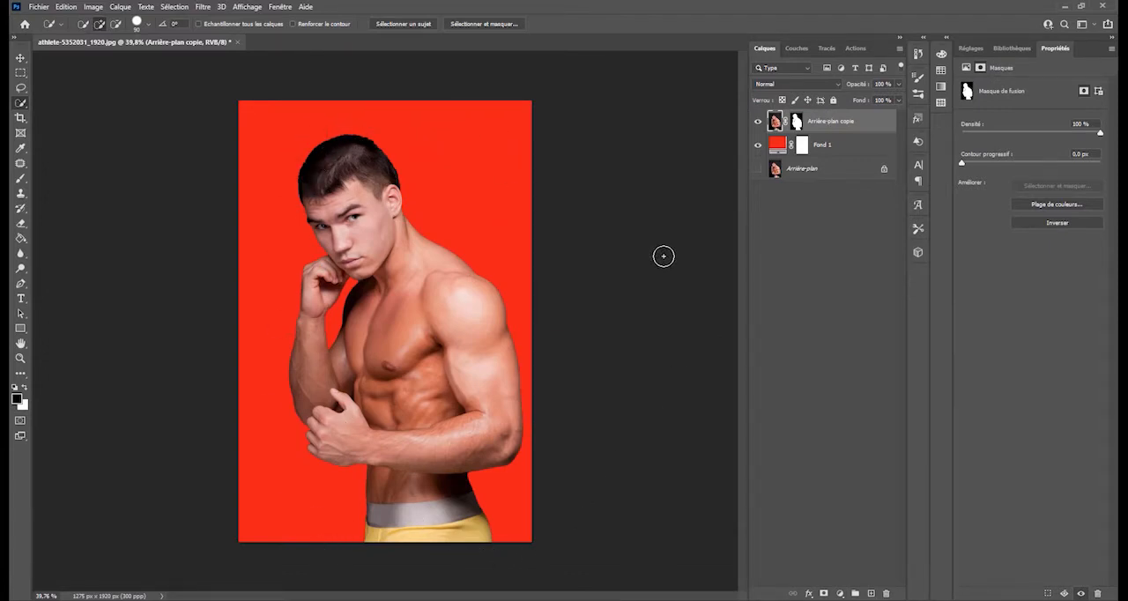
- Try changing the fill layer's color to blue, #381bea, and cancel the change
left_click(777, 145)
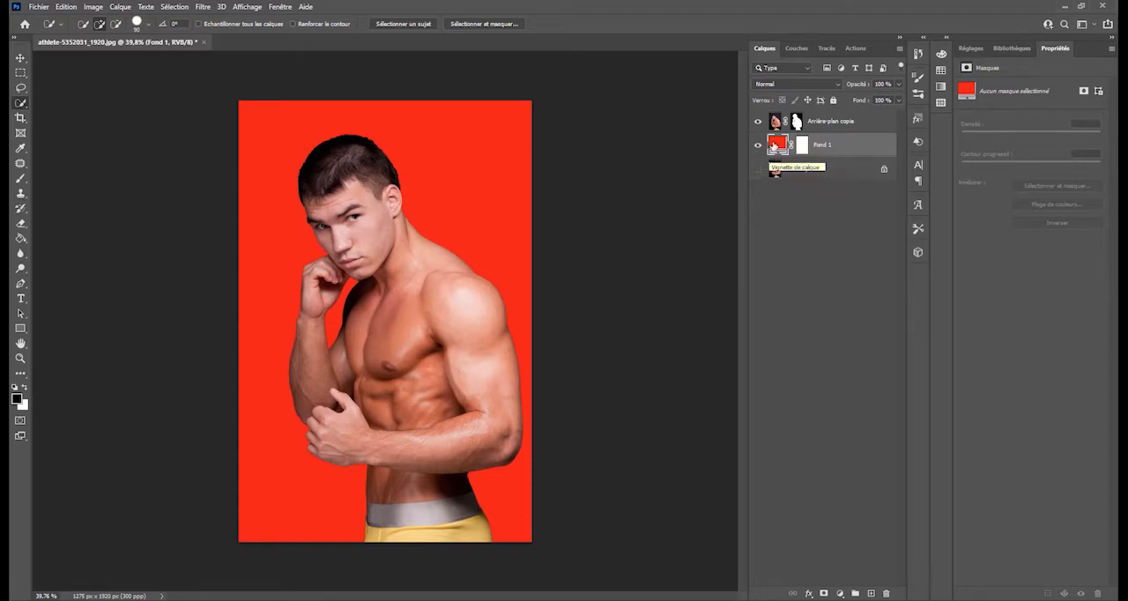
double_click(776, 144)
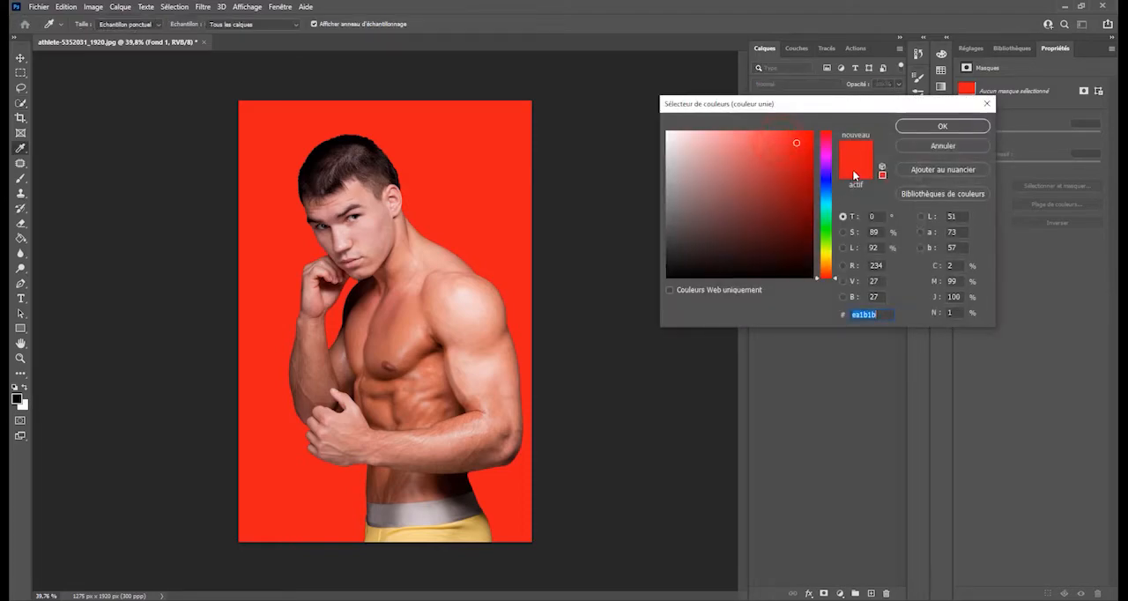
mouse_move(827, 203)
left_mouse_down()
mouse_move(826, 192)
mouse_move(827, 213)
mouse_move(825, 192)
mouse_move(816, 247)
mouse_move(816, 193)
left_mouse_up()
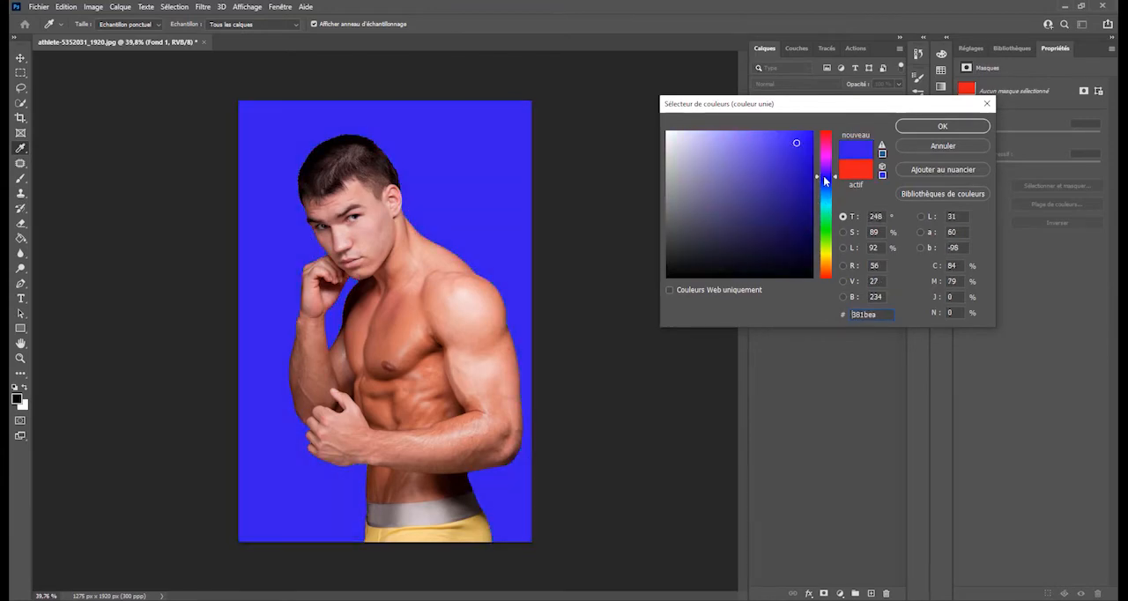
left_click(942, 145)
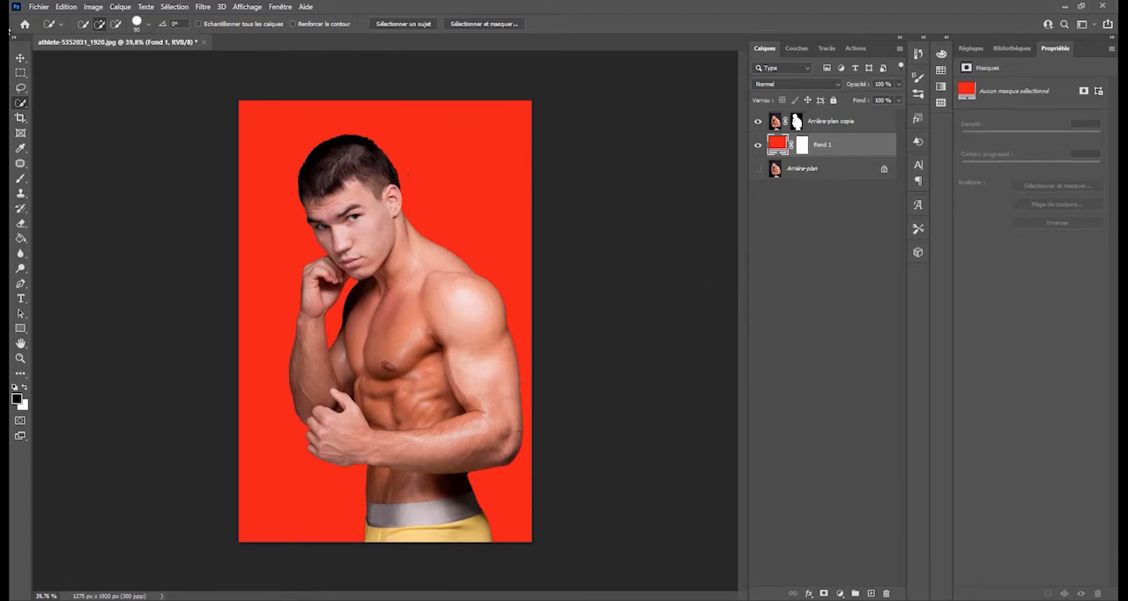
- Switch to the Déplacement tool and create a new document from the A4 print preset, 210 x 297 mm at 300 ppi
left_click(20, 57)
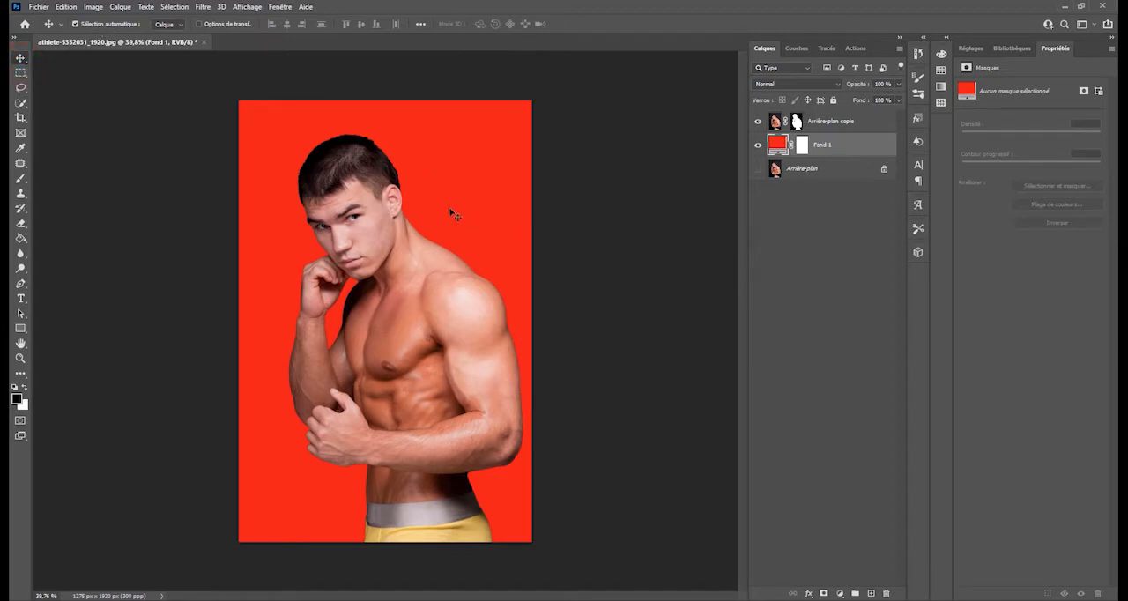
left_click(39, 8)
left_click(44, 21)
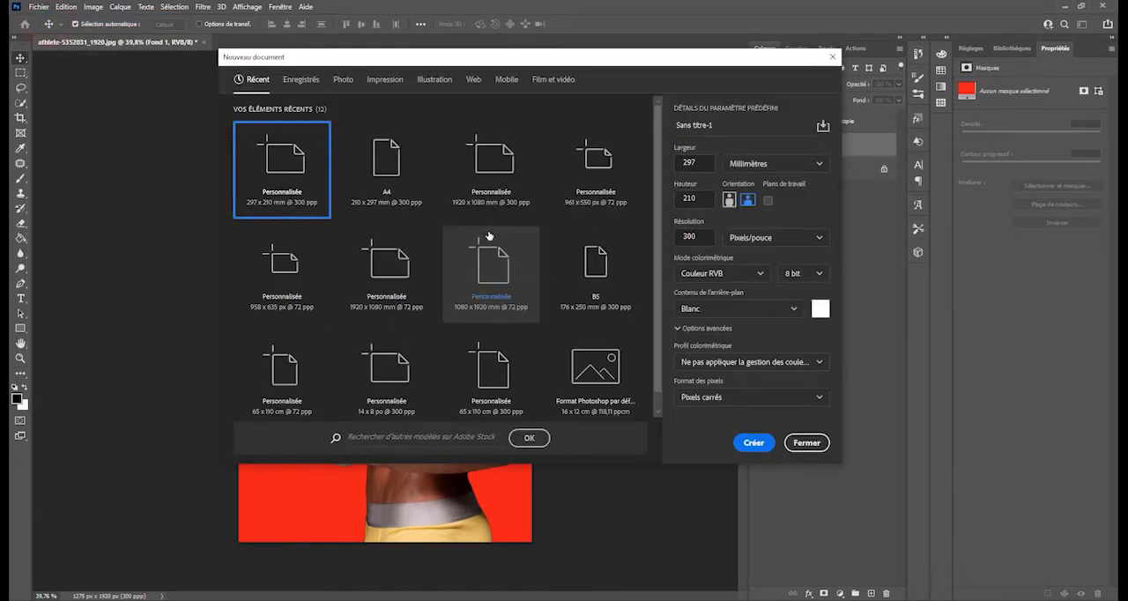
left_click(386, 81)
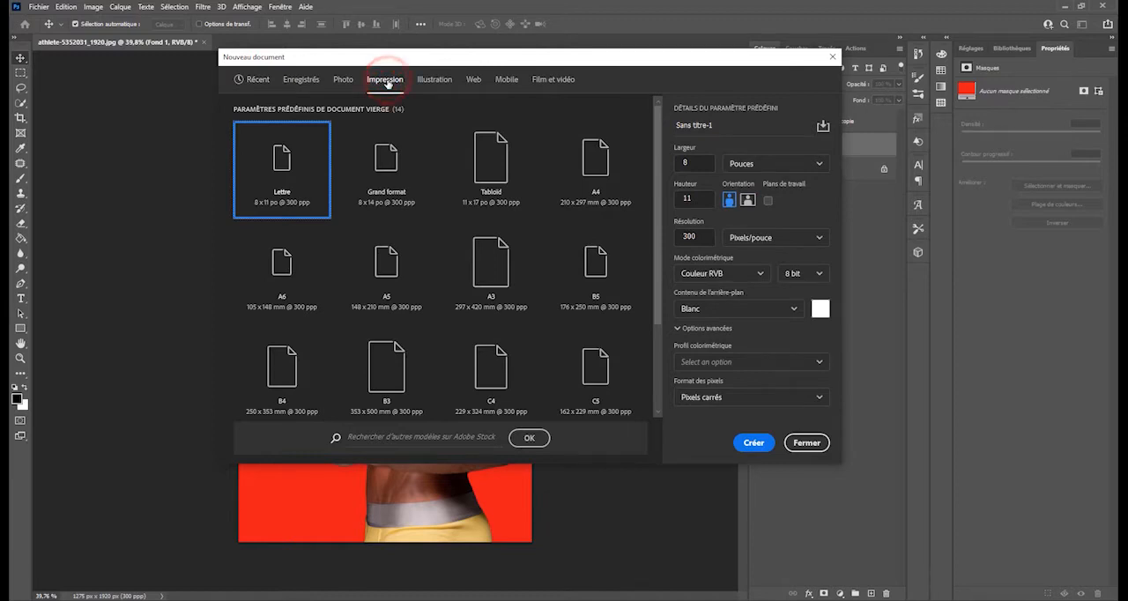
left_click(603, 168)
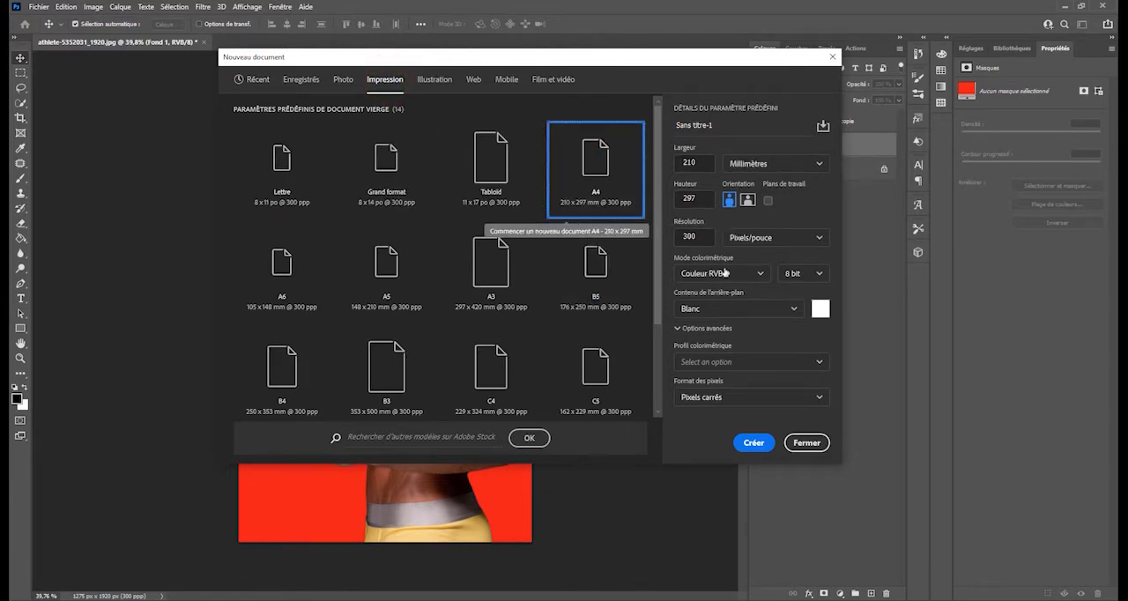
left_click(753, 443)
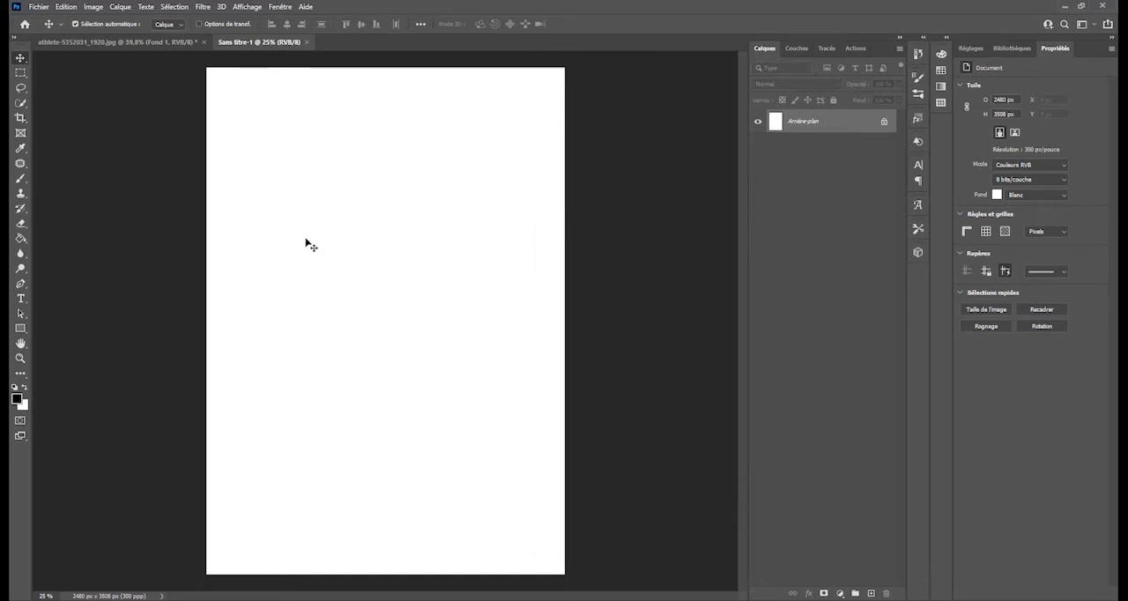
- Import and embed the image pexels-mododeolhar-2546011 into the blank A4 document
left_click(340, 186)
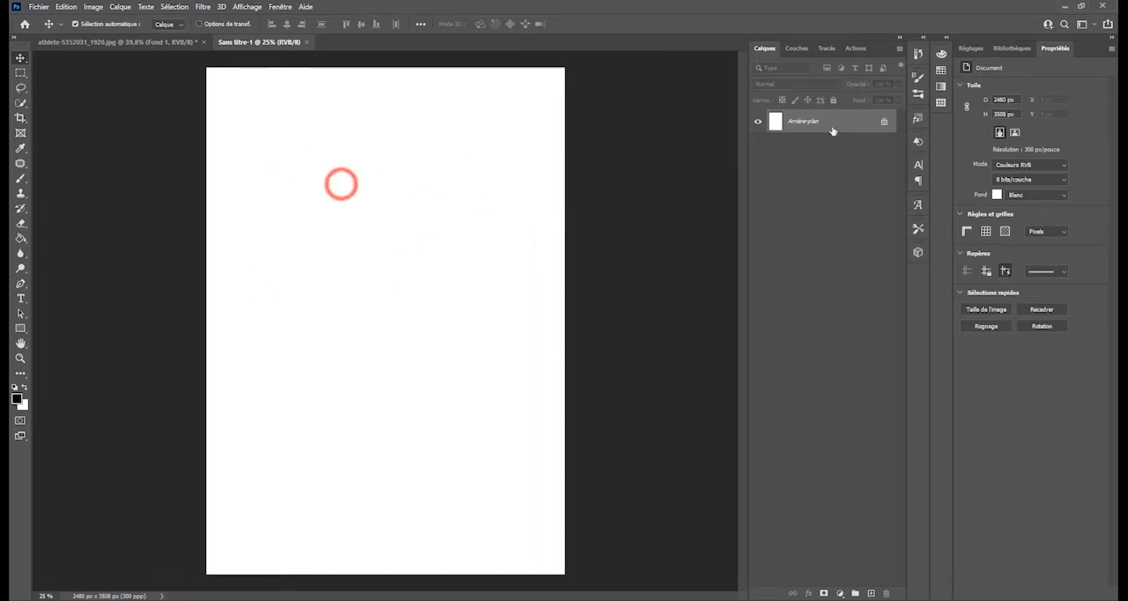
left_click(802, 120)
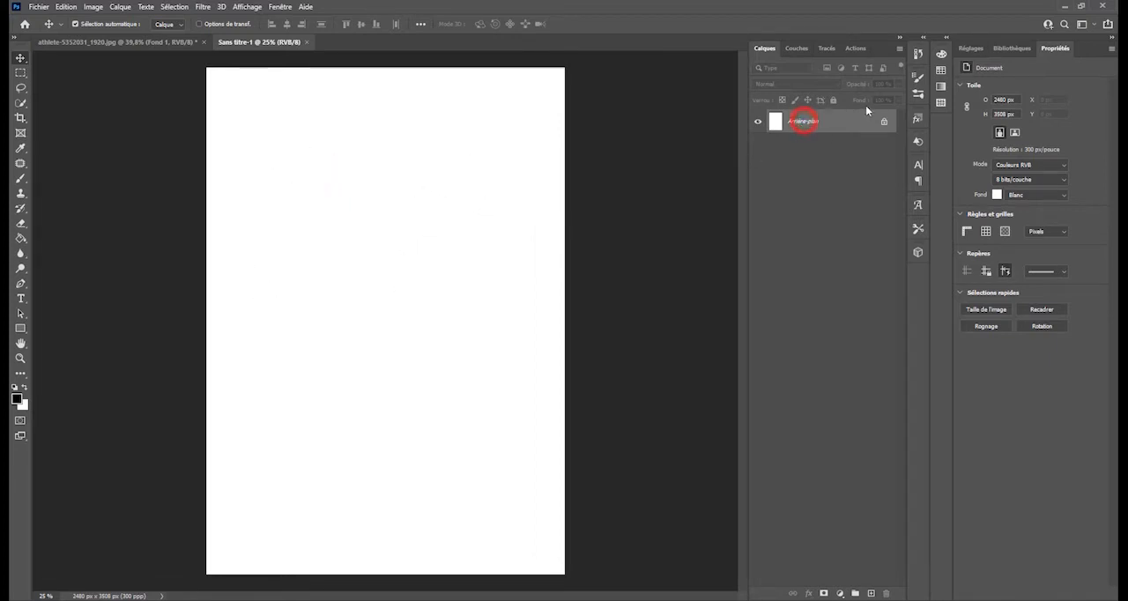
left_click(66, 8)
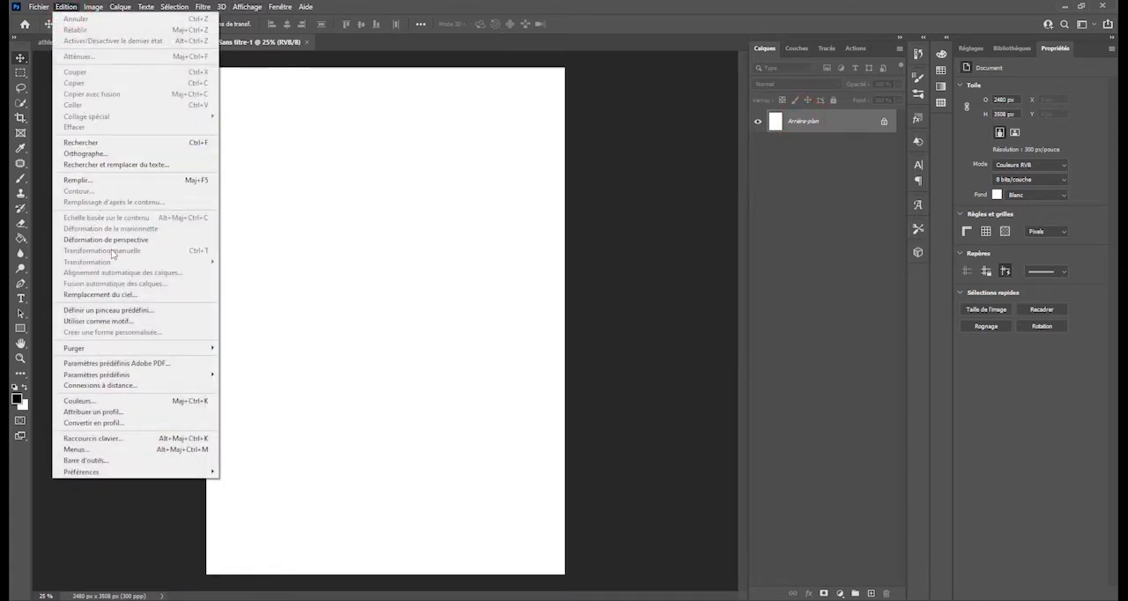
mouse_move(40, 7)
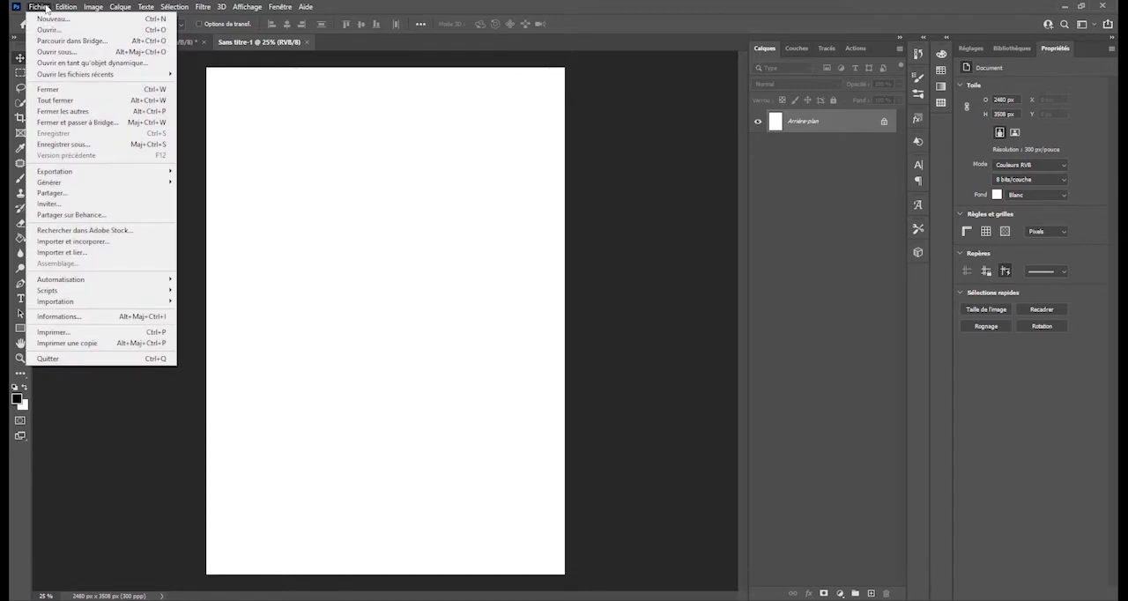
left_click(89, 242)
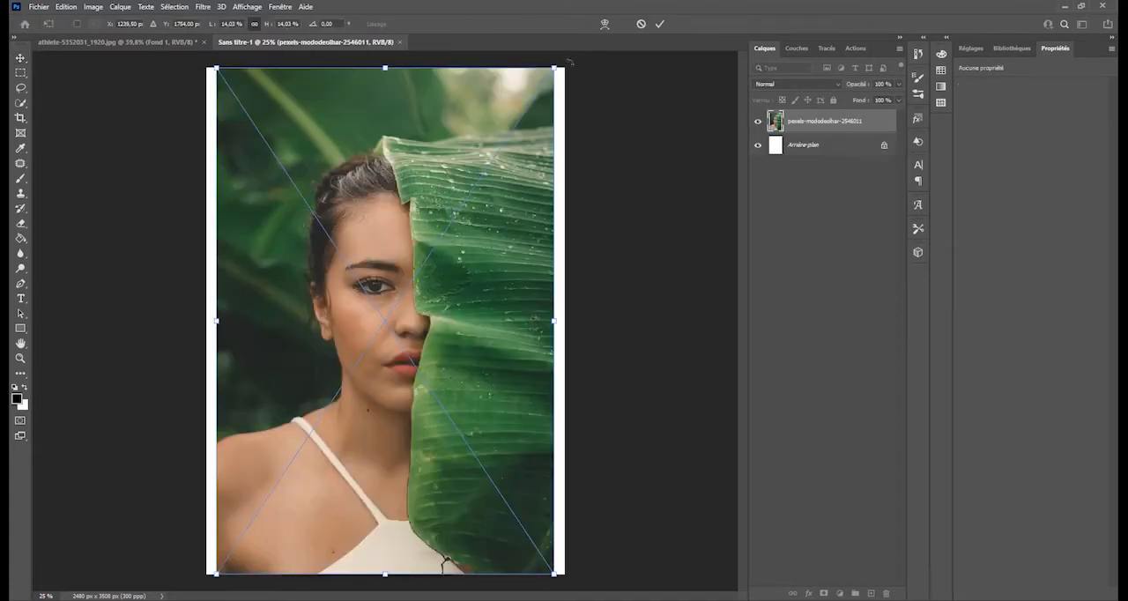
- Enlarge the placed pexels-mododeolhar-2546011 image to about 2502 x 3754 px so it covers the whole A4 page
left_click_drag(555, 67, 565, 53)
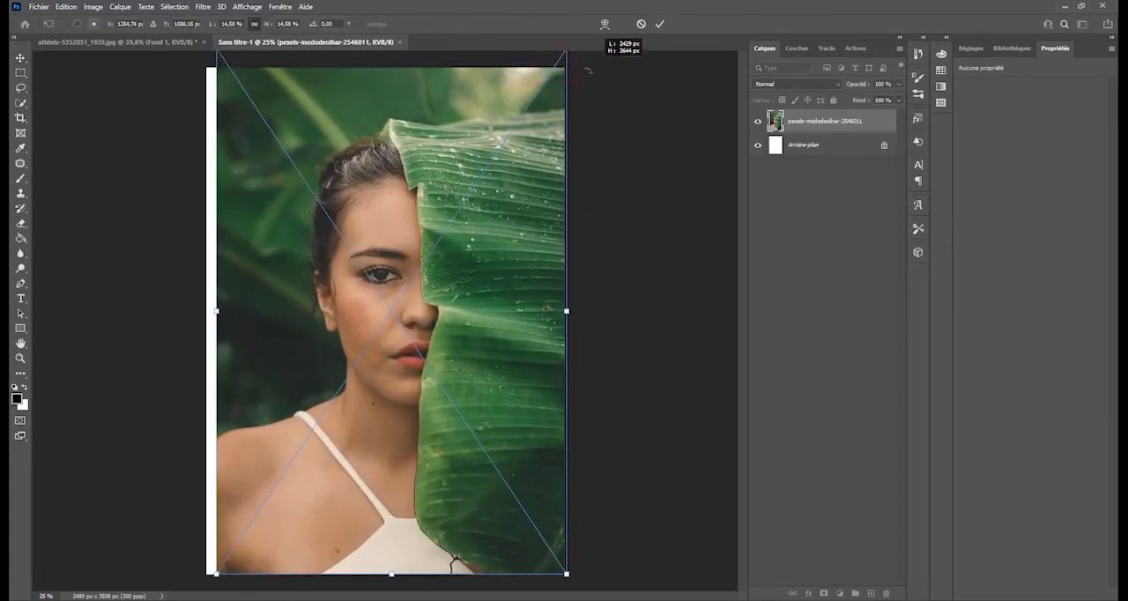
left_click_drag(215, 576, 195, 582)
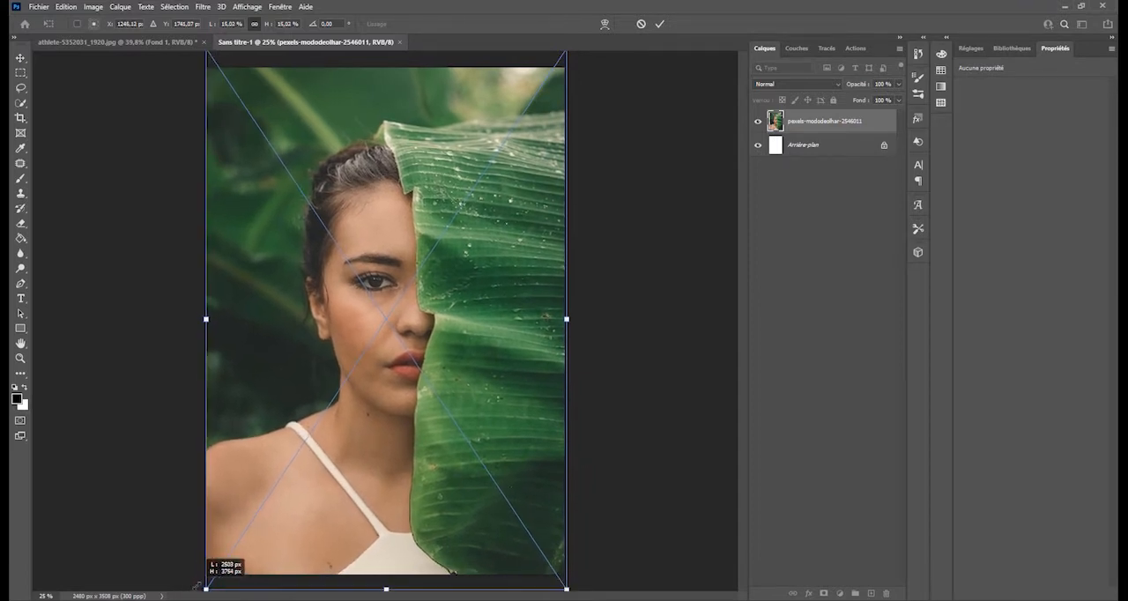
left_click(659, 24)
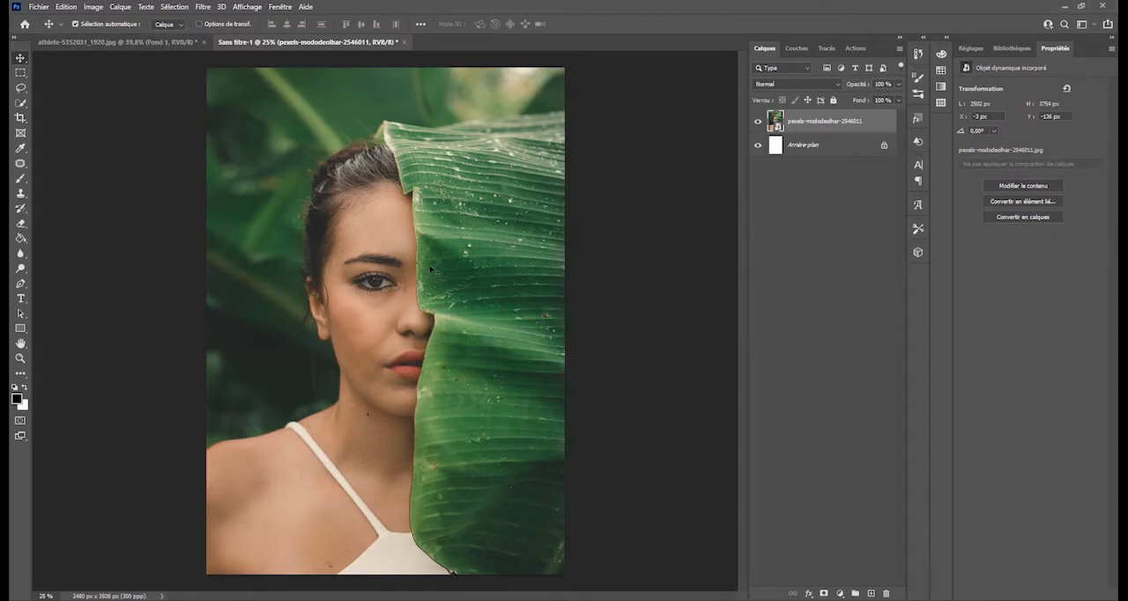
- In the athlete-5352031_1920.jpg document, hide the Fond 1 layer and convert the Arrière-plan copie layer to a smart object
left_click(166, 42)
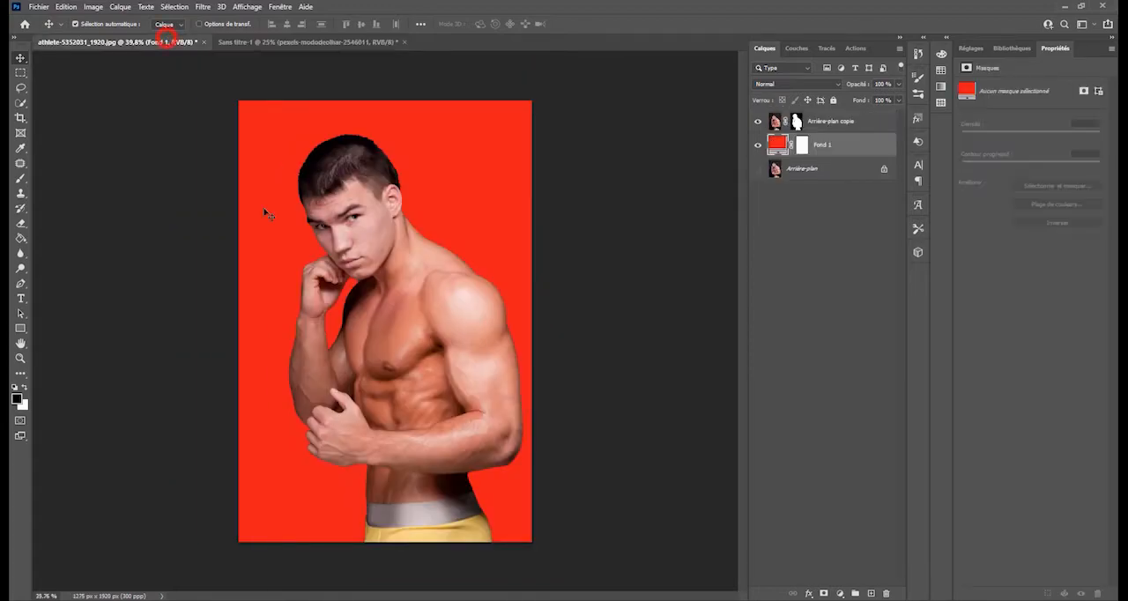
left_click(756, 146)
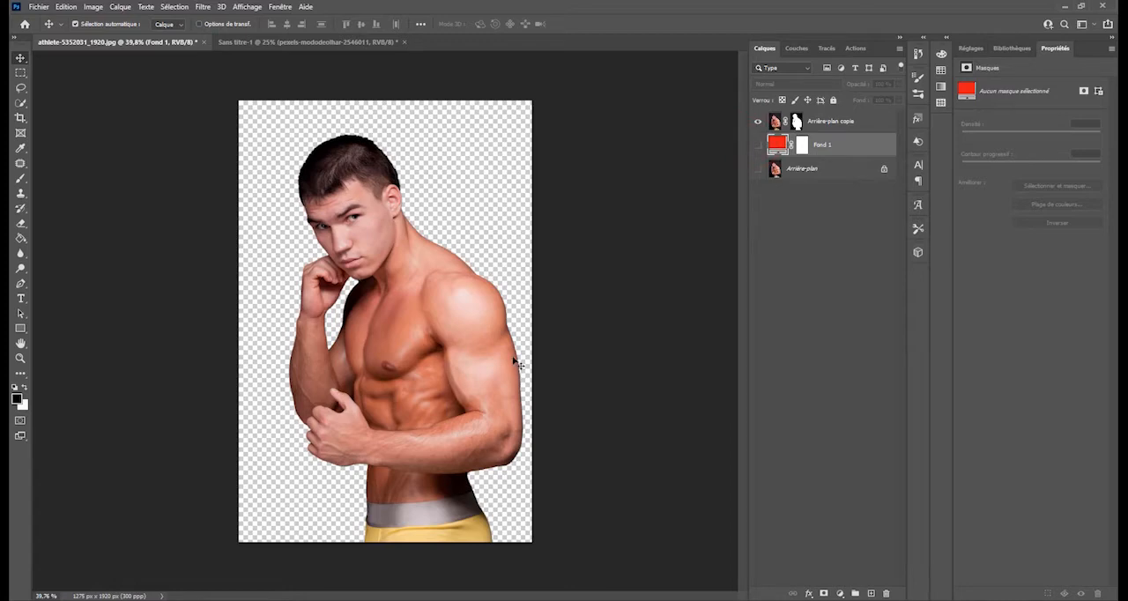
left_click(828, 121)
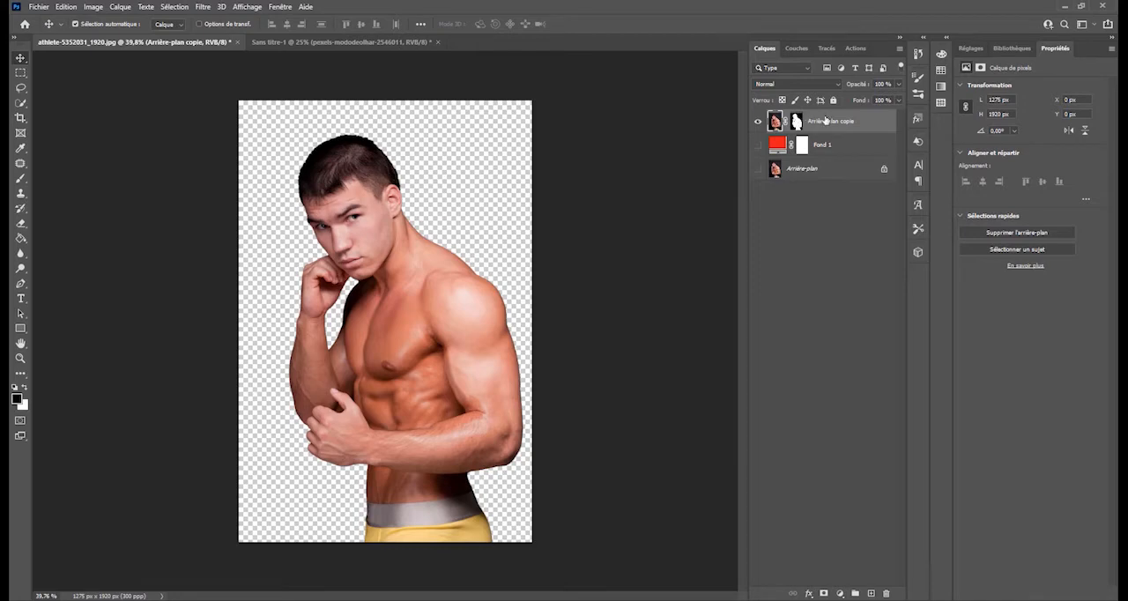
right_click(826, 120)
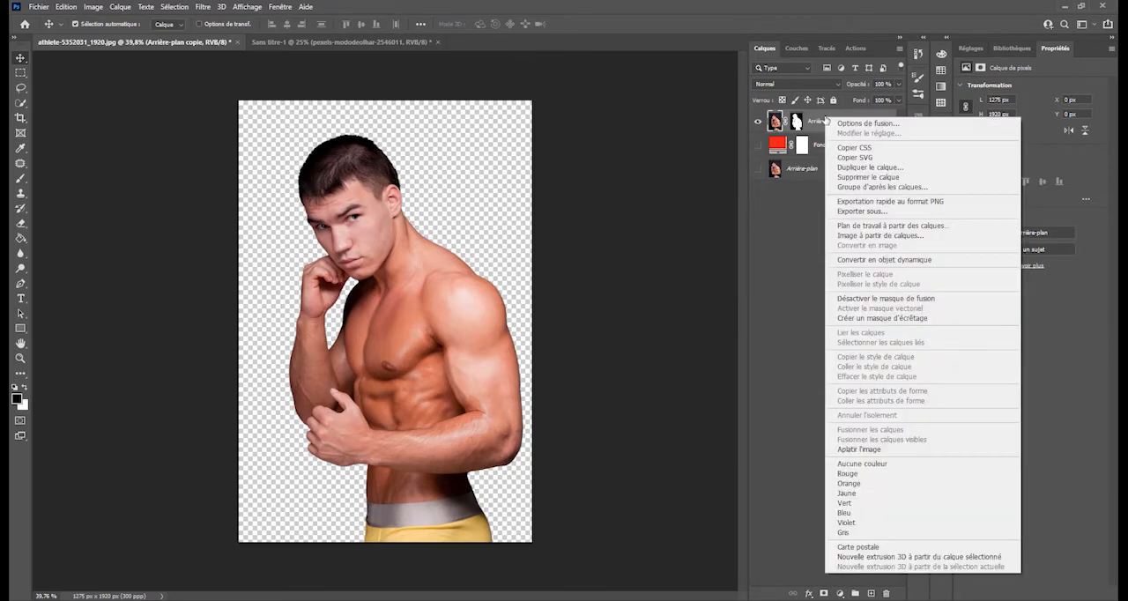
left_click(862, 261)
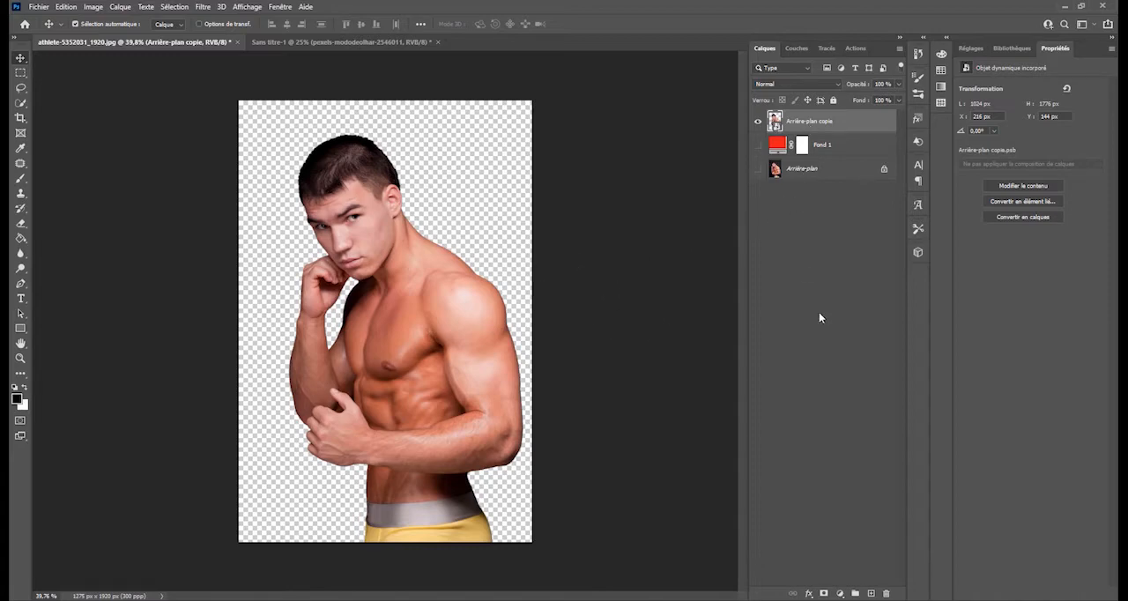
- Apply the Peinture à l'huile filter to Arrière-plan copie with Stylisation 10,0, Netteté 3,7 and Echelle 8,1, adjusting Grosseur and the lighting angle
left_click(201, 7)
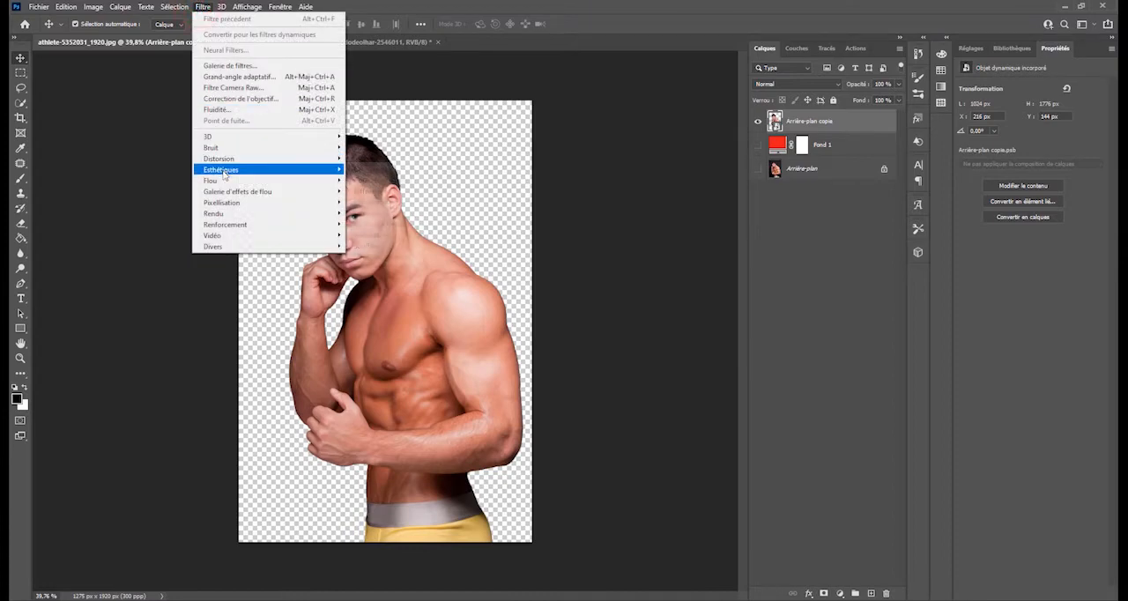
mouse_move(224, 173)
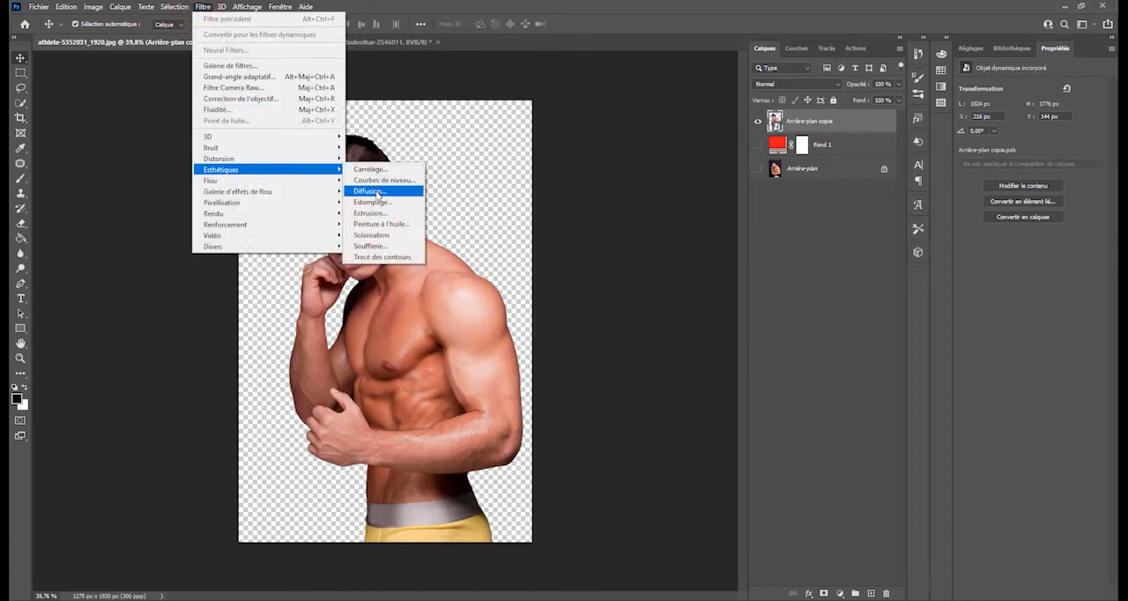
left_click(386, 225)
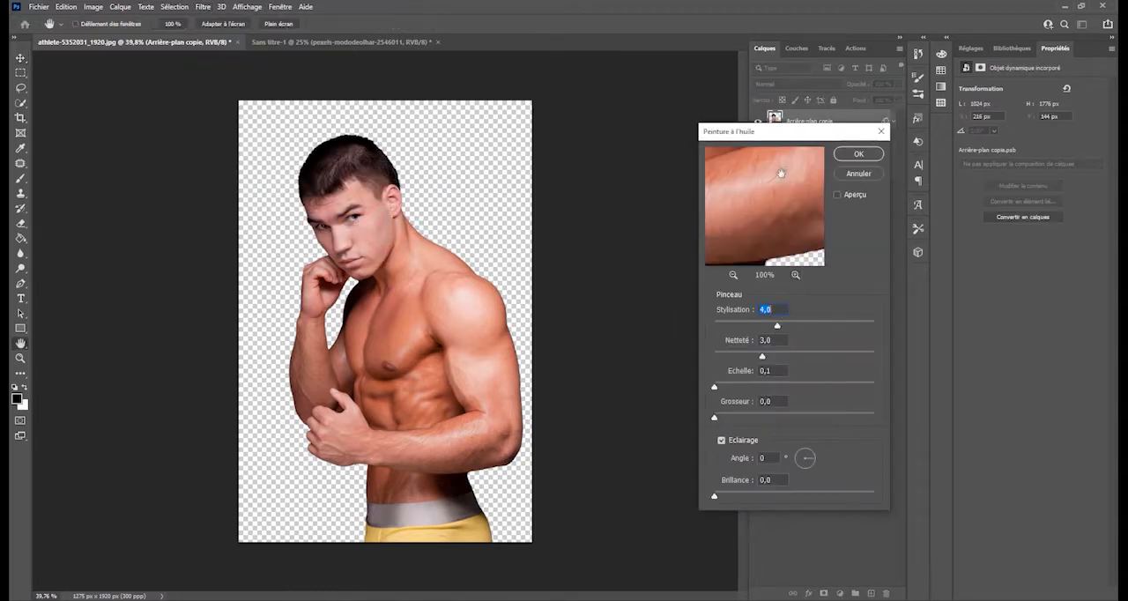
left_click_drag(779, 324, 875, 319)
left_click_drag(867, 356, 843, 385)
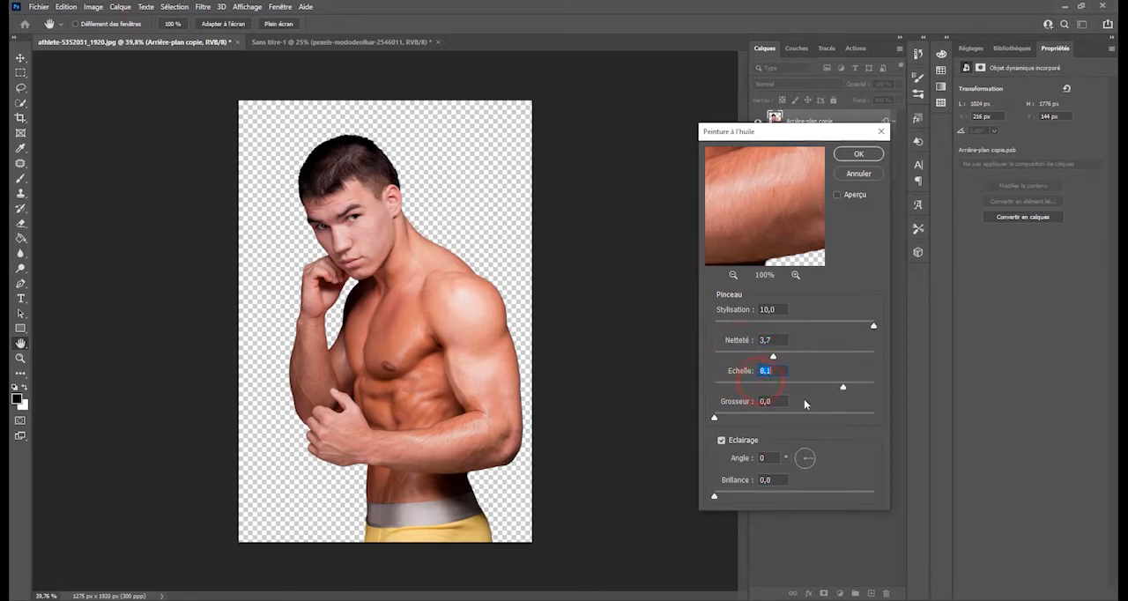
left_click_drag(777, 418, 830, 417)
left_click_drag(846, 319, 871, 323)
left_click_drag(815, 457, 809, 446)
left_click(873, 157)
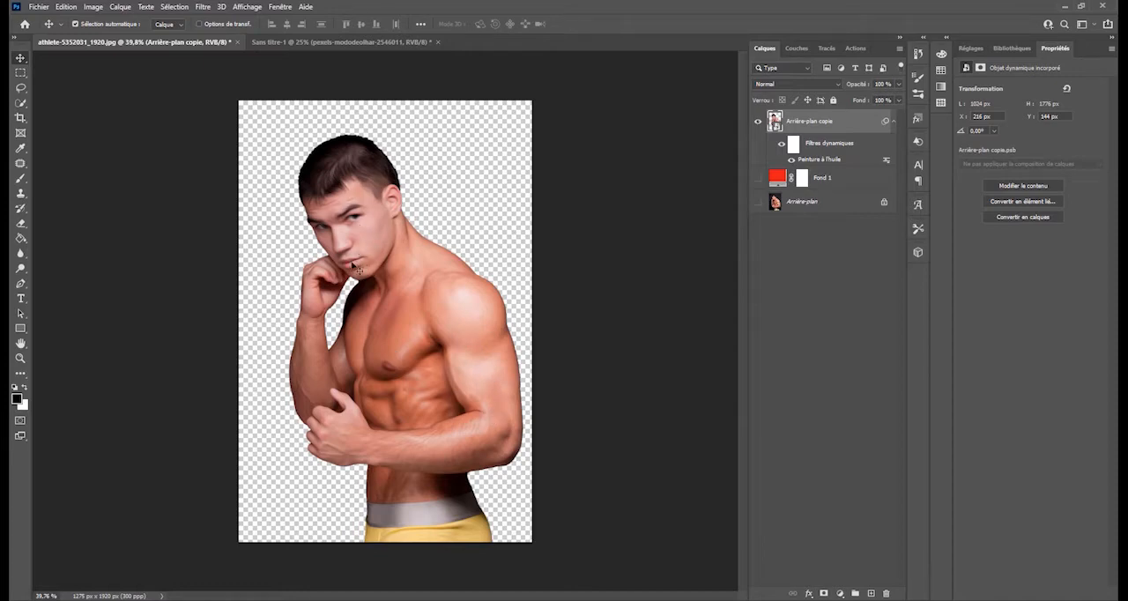
- Toggle the visibility of the Arrière-plan copie layer's smart filters off and on, and delete them
left_click(781, 146)
left_click(781, 145)
left_click_drag(819, 144, 884, 592)
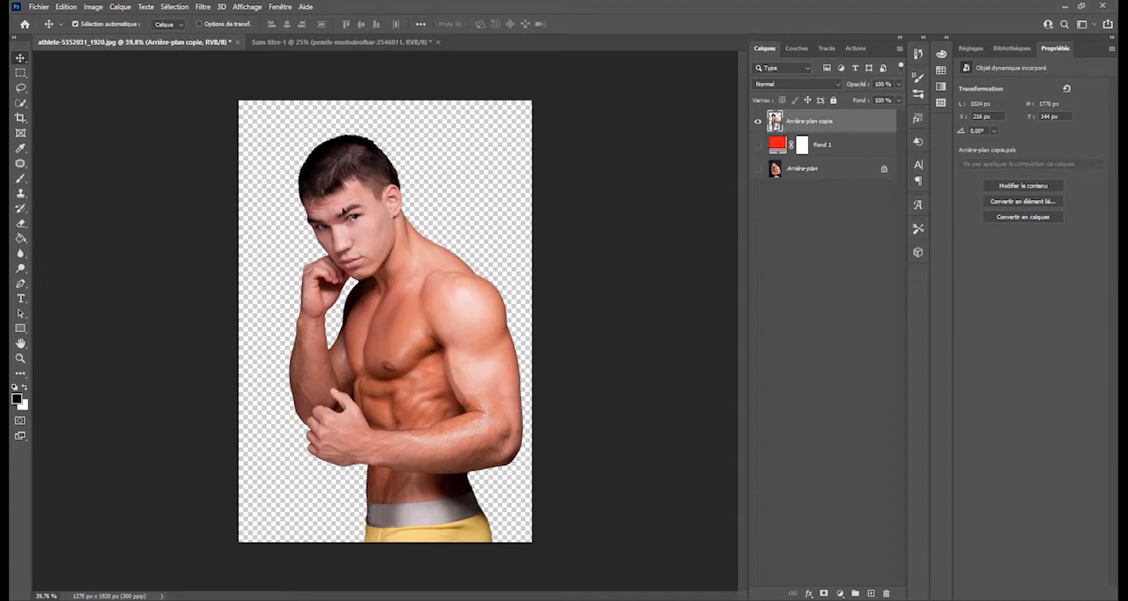
- Copy the cut-out athlete into the Sans titre-1 document and place him over the woman's shoulder at about X 96 px, Y 1234 px
left_click(365, 43)
left_click(193, 41)
left_click(352, 169)
left_click_drag(351, 168, 363, 43)
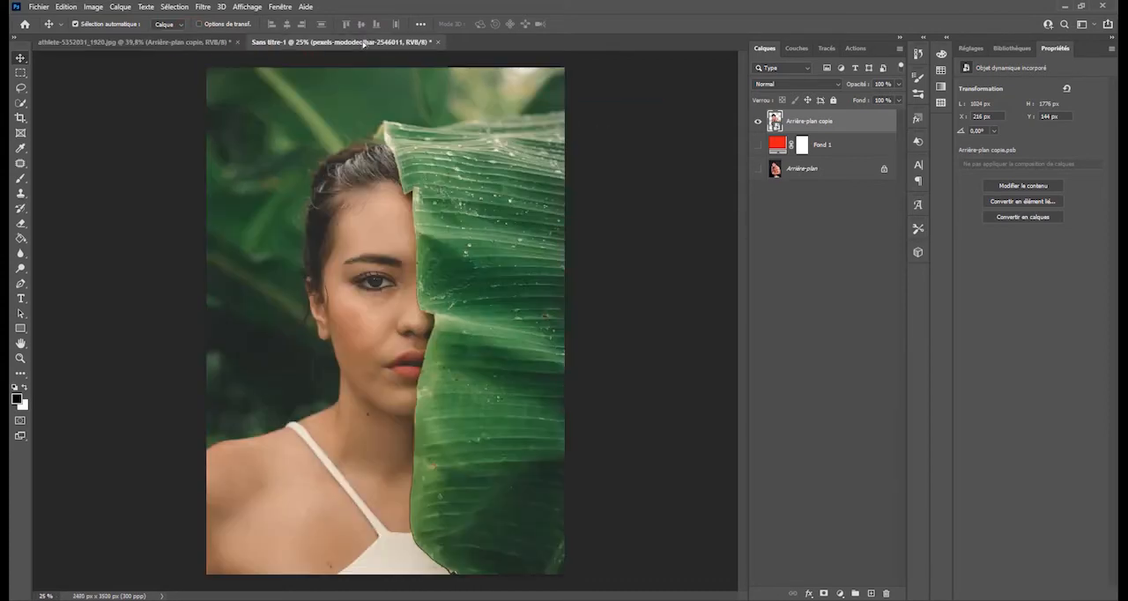
left_click_drag(363, 43, 333, 249)
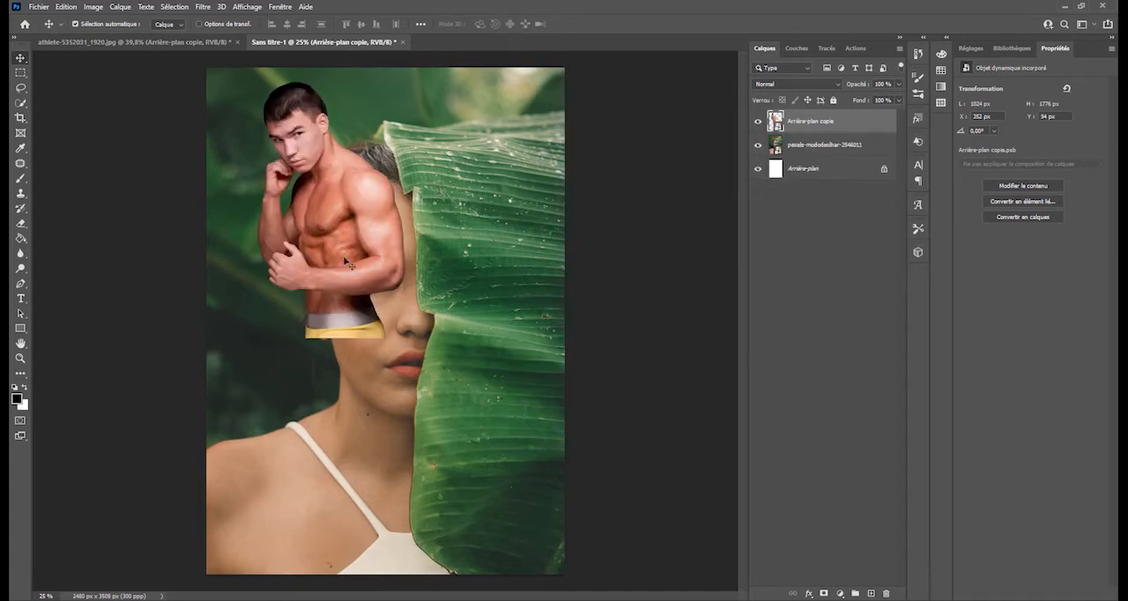
left_click_drag(323, 208, 286, 373)
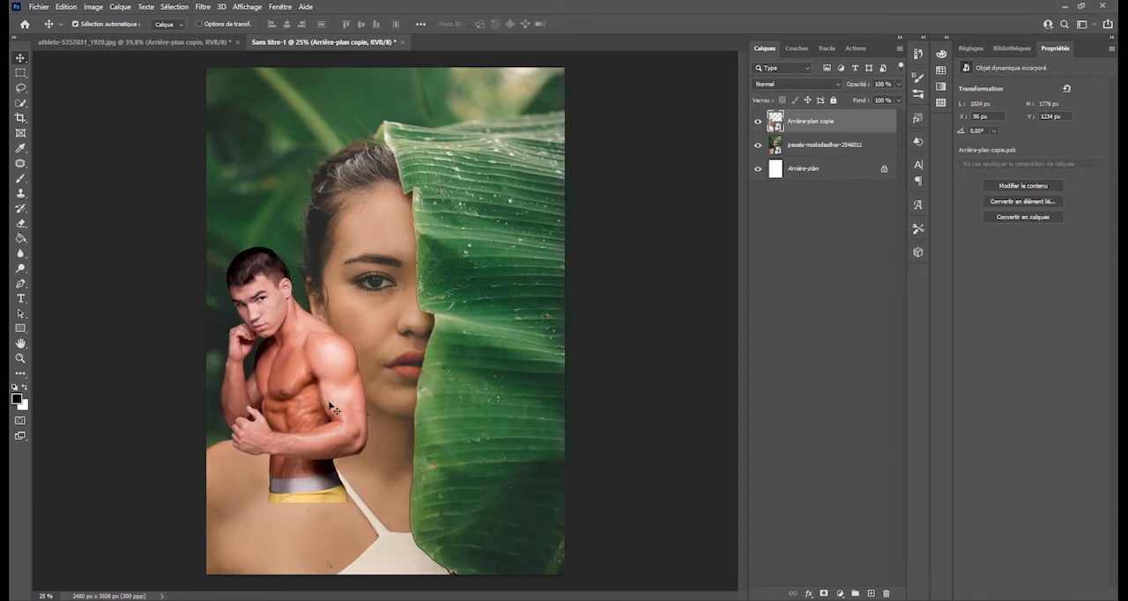
- Scale the athlete down to about 29 % and place him on the lower part of the leaf near the page's right edge
key("ctrl+t")
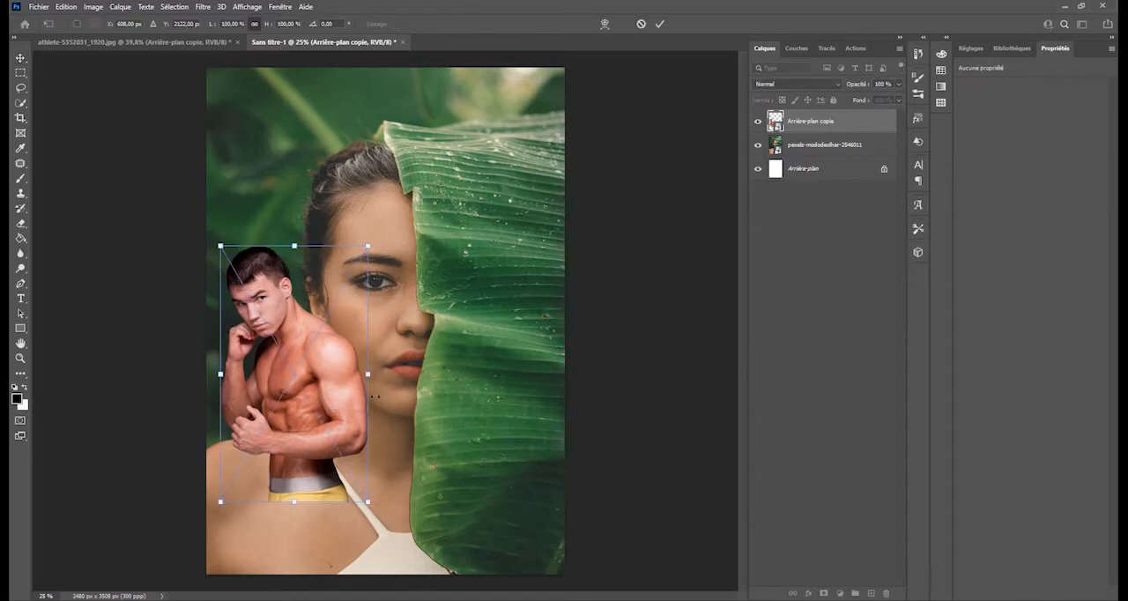
left_click_drag(366, 248, 460, 85)
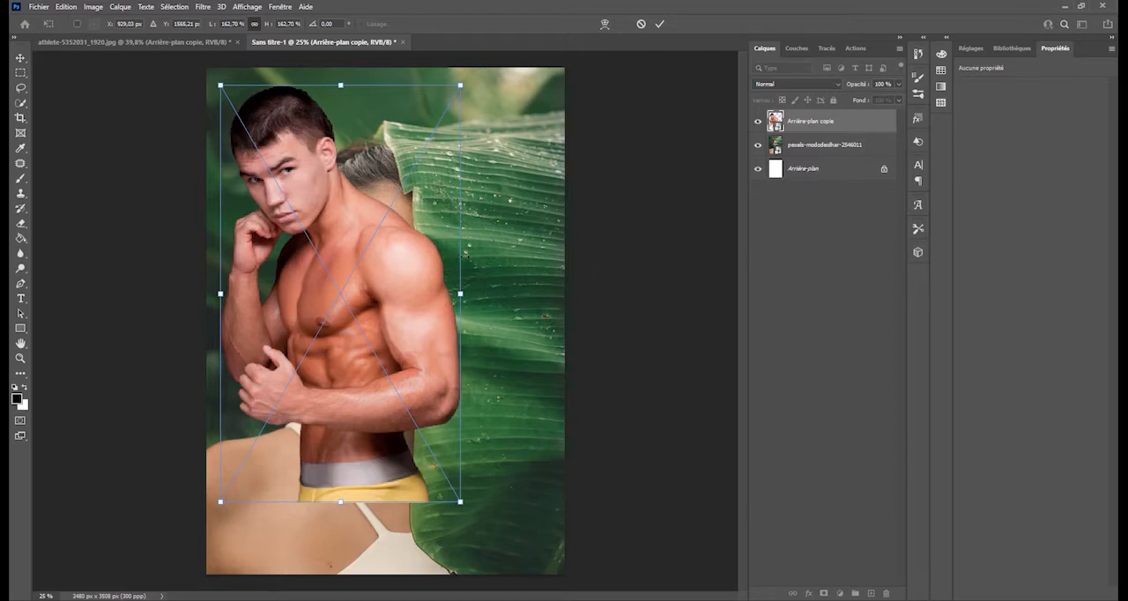
left_click_drag(461, 85, 319, 459)
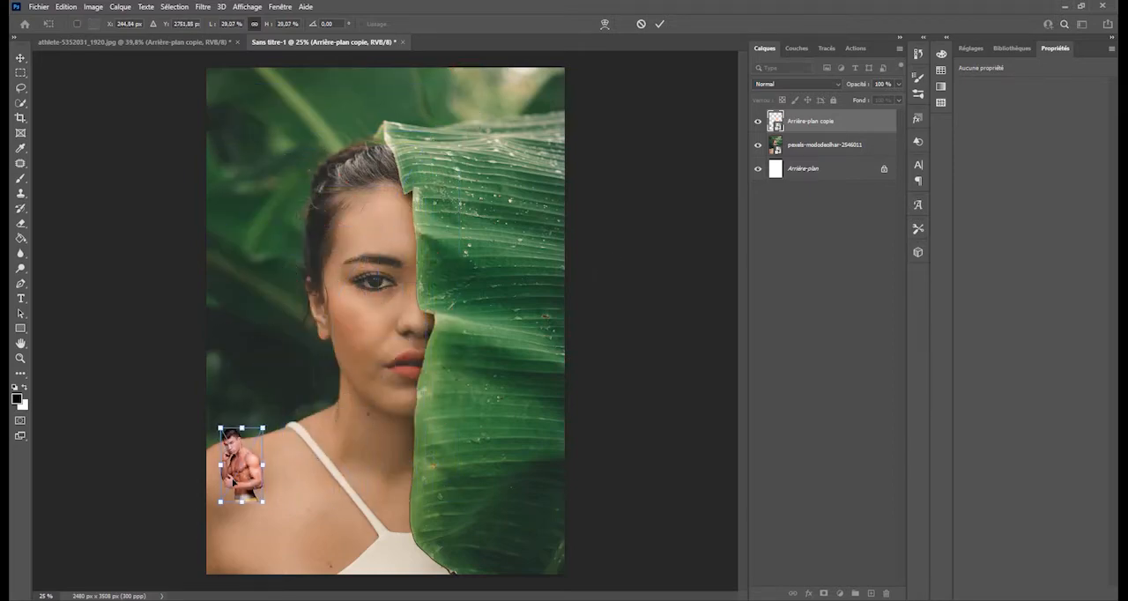
mouse_move(232, 474)
left_mouse_down()
mouse_move(288, 516)
mouse_move(231, 480)
left_mouse_up()
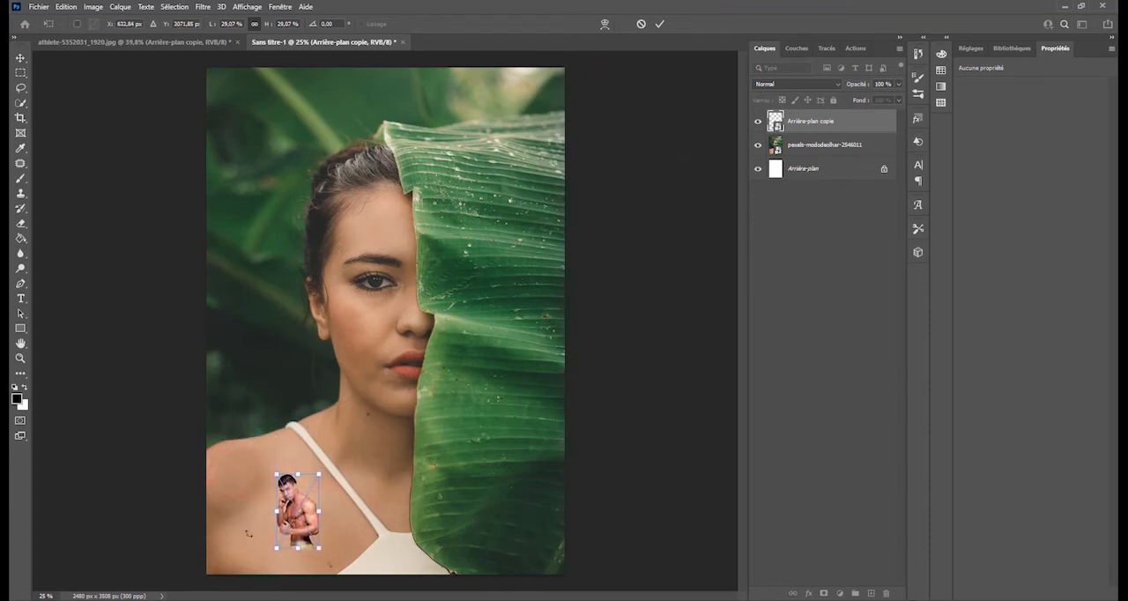
left_click_drag(293, 498, 511, 491)
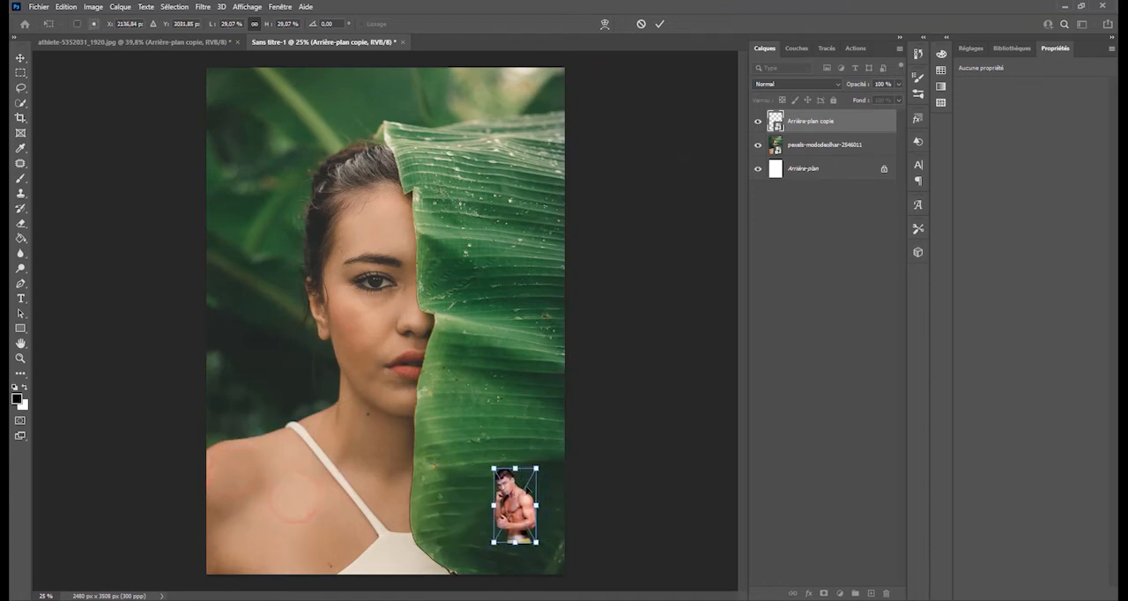
left_click(660, 24)
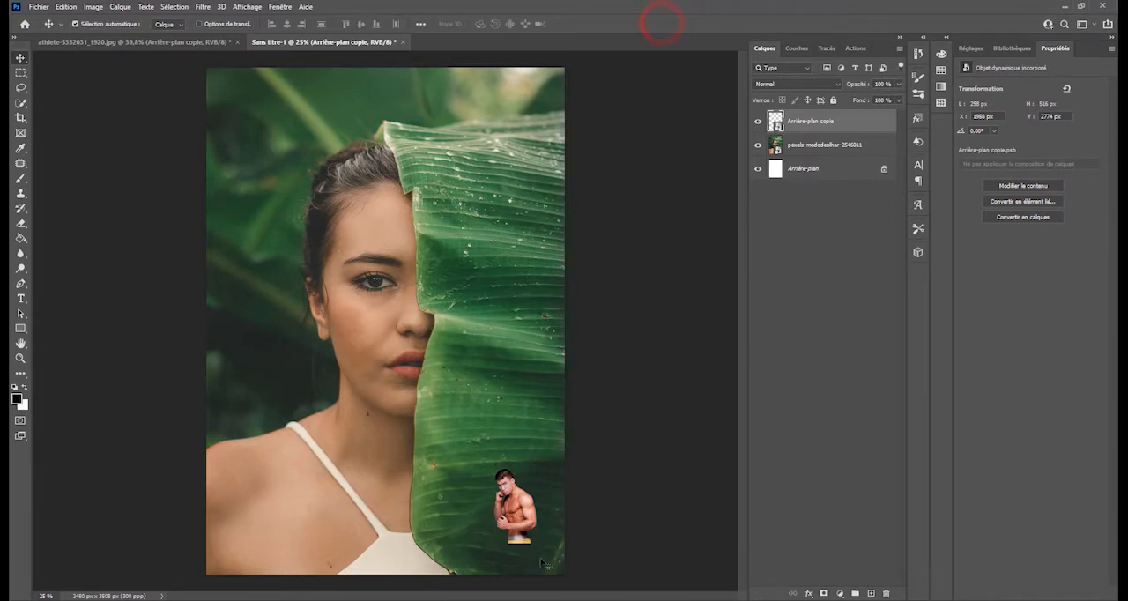
- Scale the athlete up to about 171 % and move him over the woman to about X 168 px, Y 698 px
left_click(527, 513)
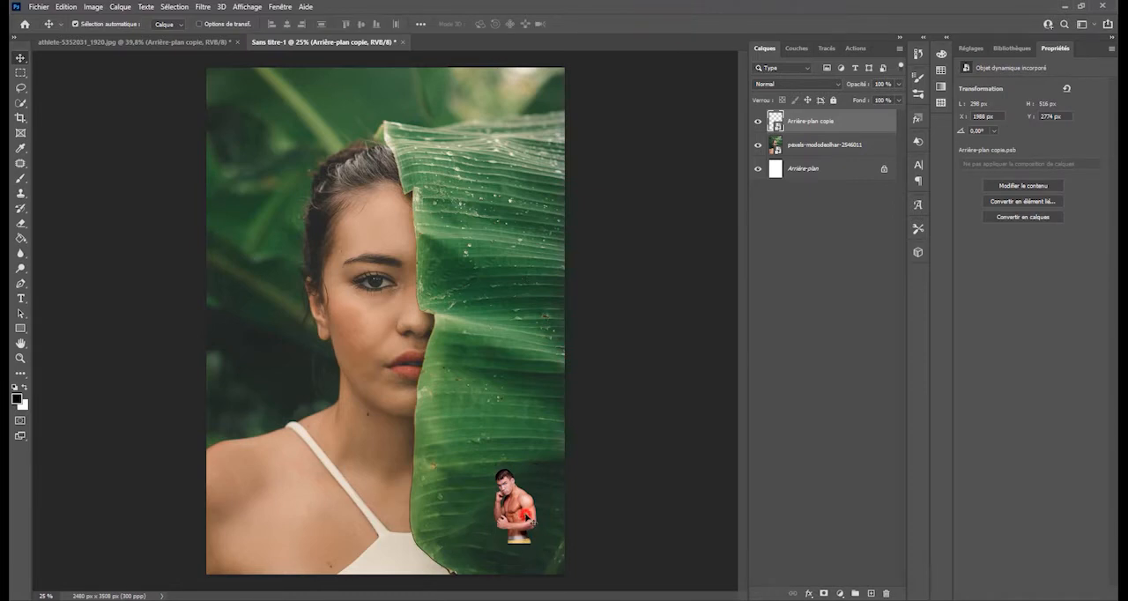
left_click(818, 122)
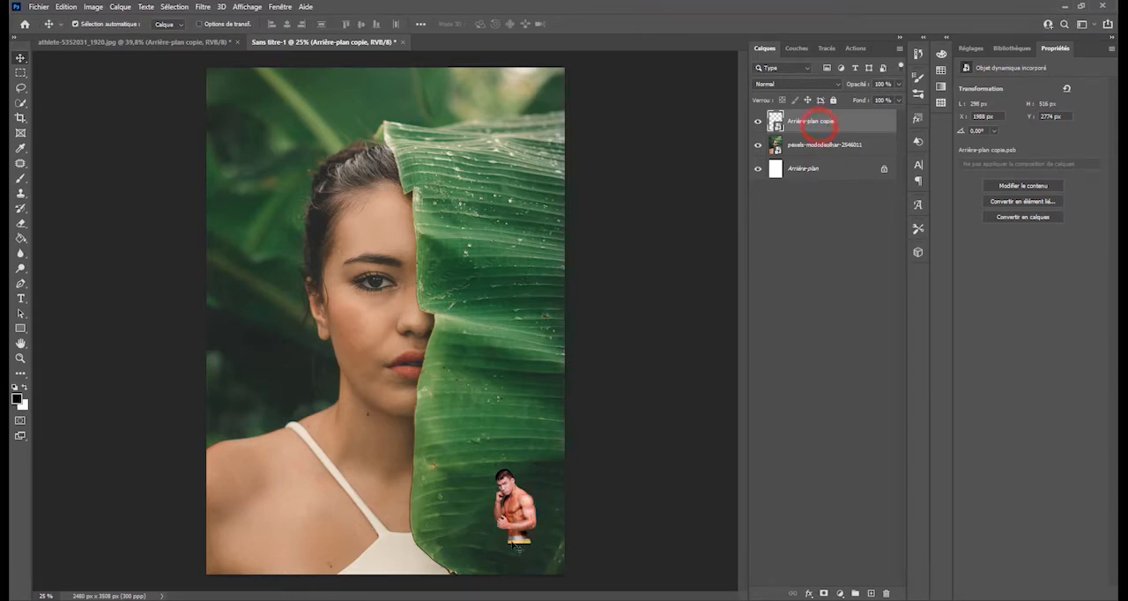
key("ctrl+t")
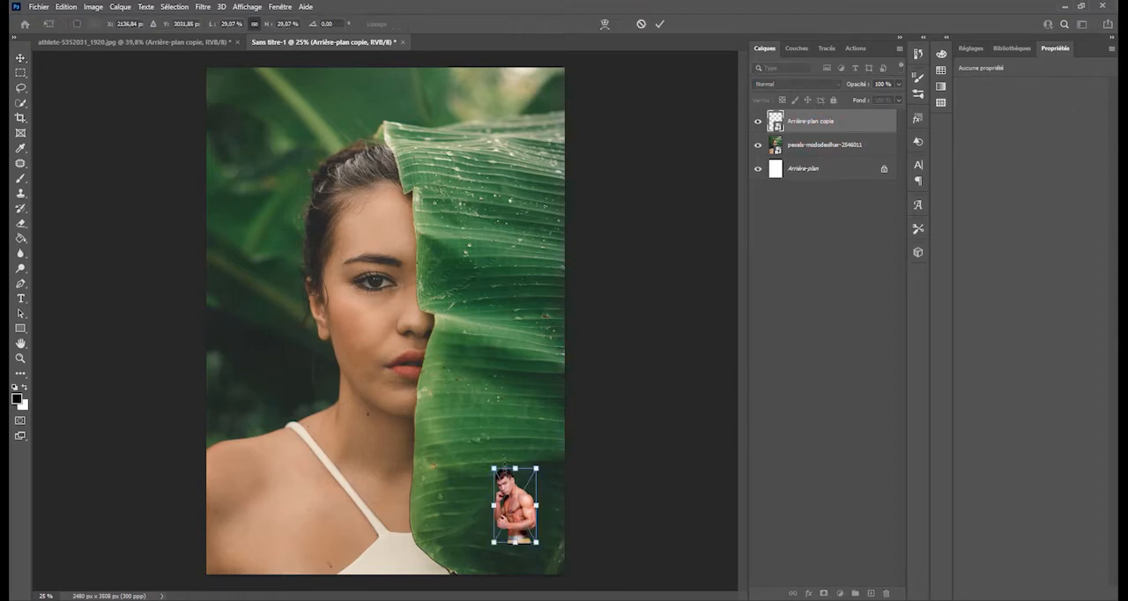
left_click_drag(493, 469, 282, 106)
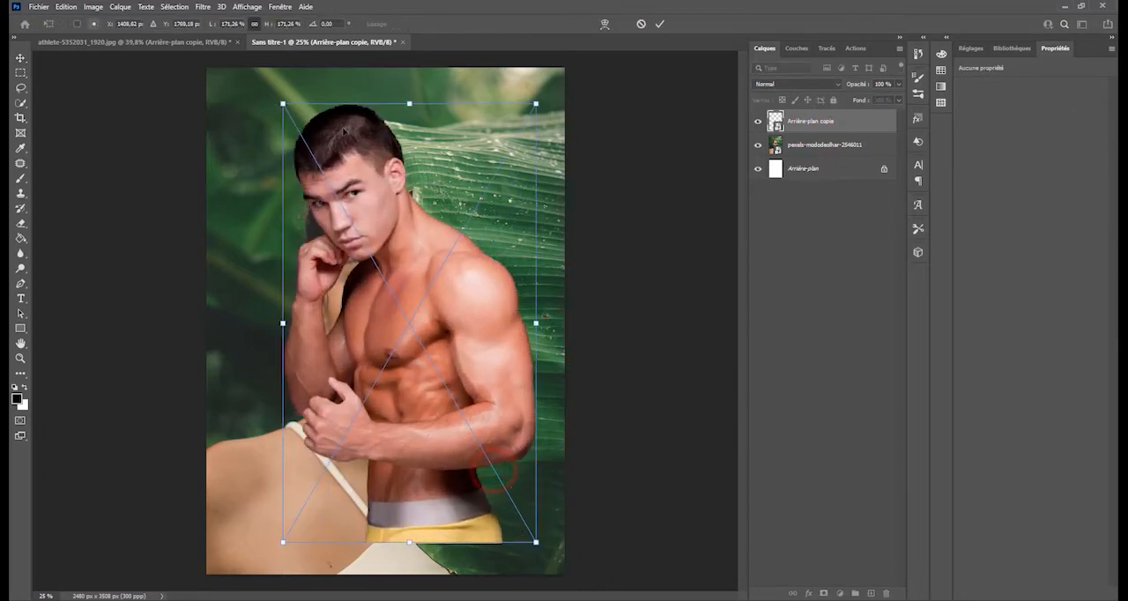
left_click(660, 24)
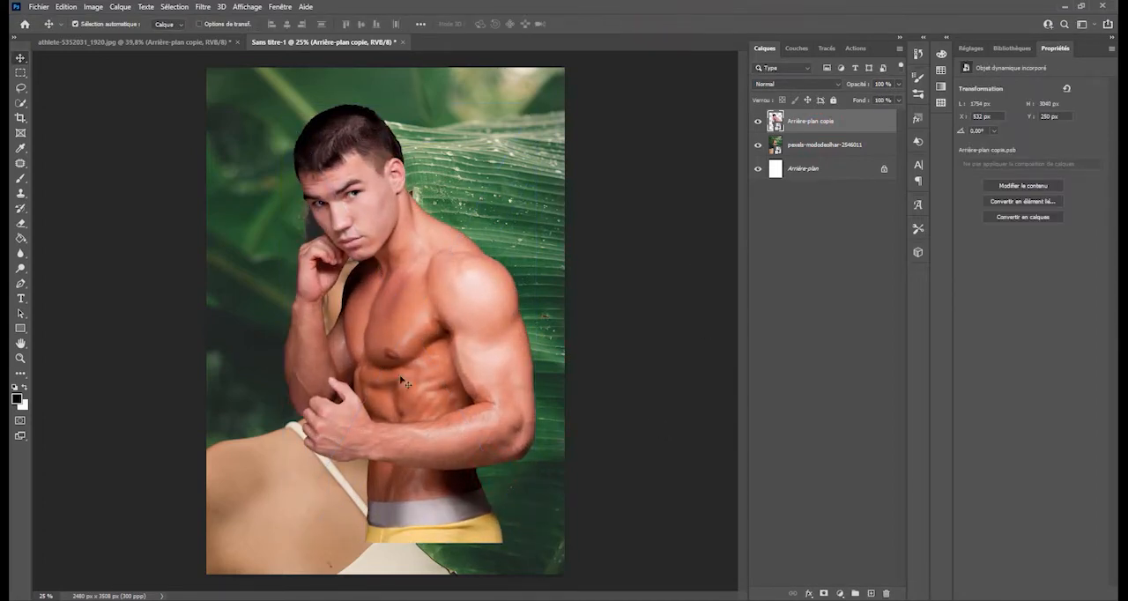
left_click_drag(423, 281, 549, 281)
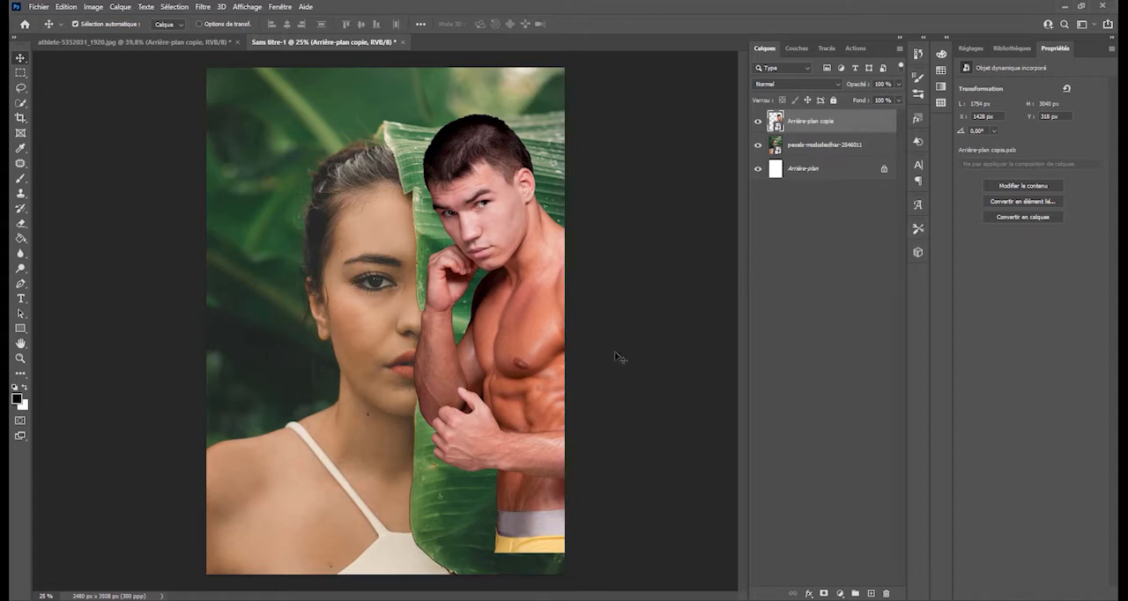
left_click_drag(511, 320, 362, 346)
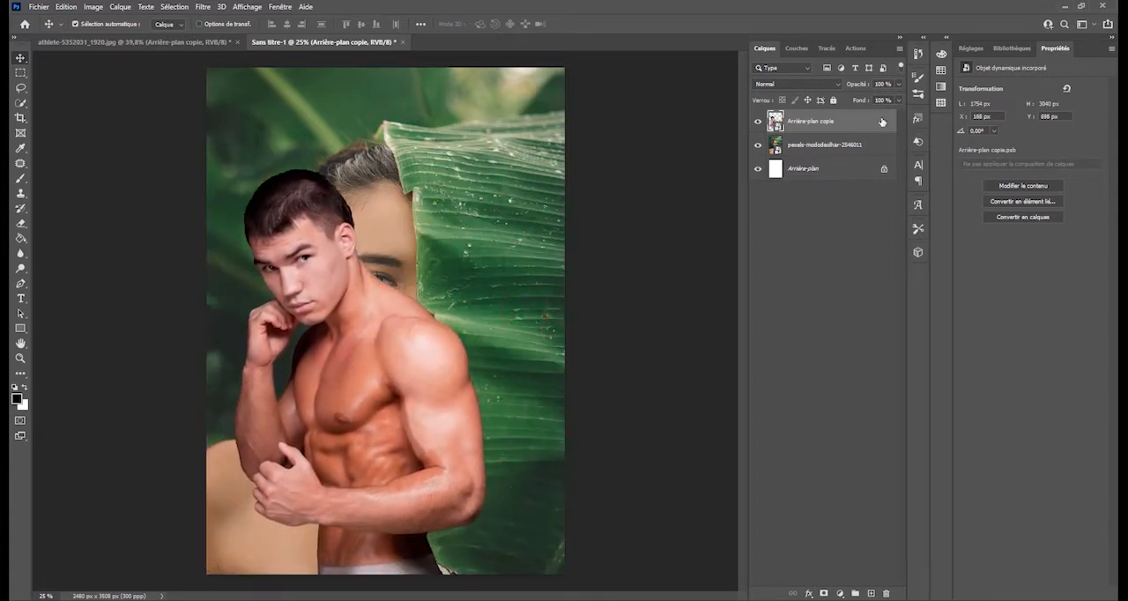
- Try a Luminosité/Contraste adjustment layer above the athlete, varying its contrast, and delete the adjustment layer
left_click(831, 120)
left_click(839, 593)
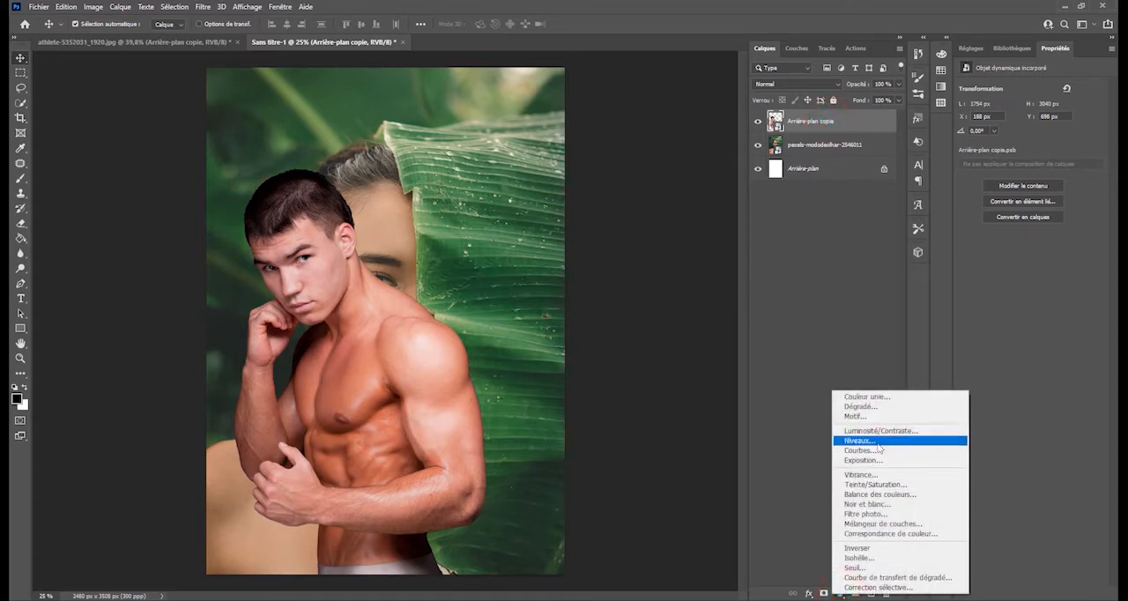
left_click(879, 430)
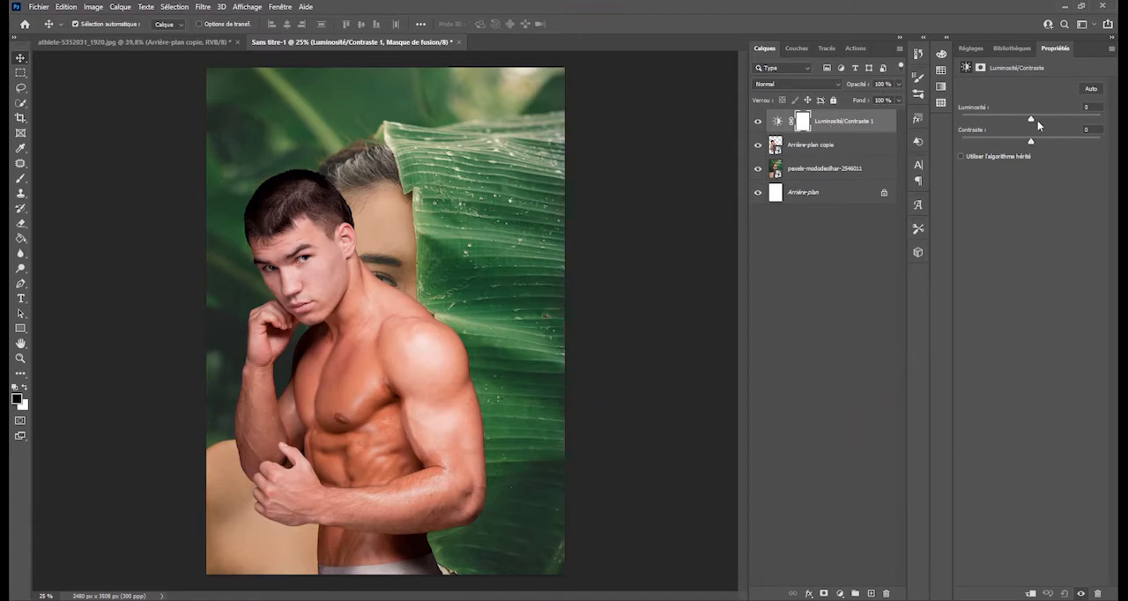
mouse_move(1030, 140)
left_mouse_down()
mouse_move(1099, 148)
mouse_move(1029, 156)
left_mouse_up()
left_click_drag(1024, 148, 1034, 146)
left_click_drag(813, 121, 886, 595)
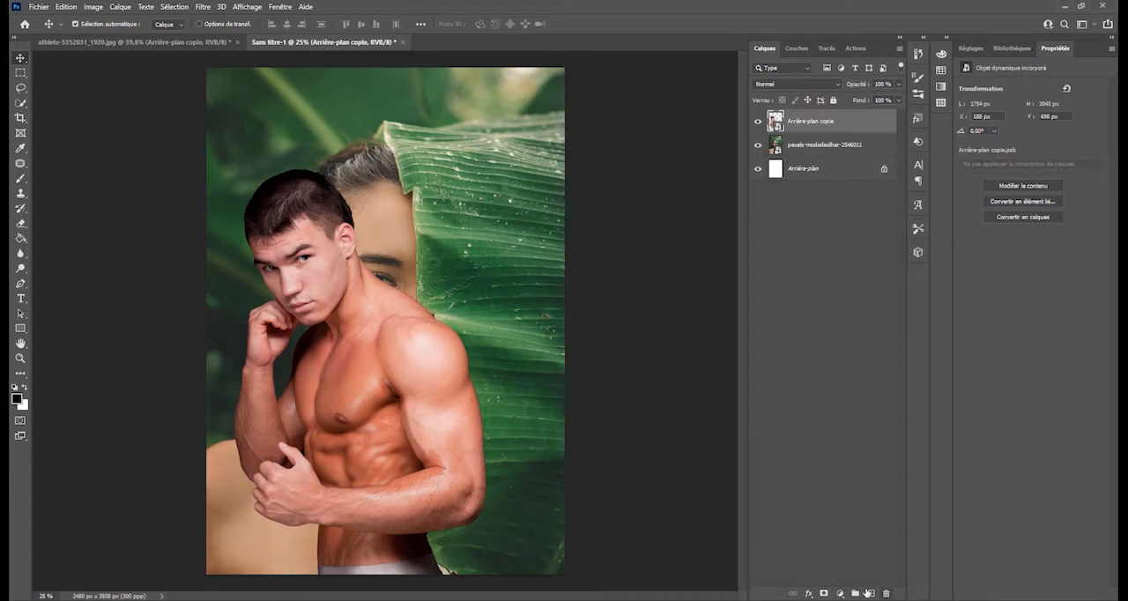
- Move the athlete against the page's left edge at X 0 px, Y 546 px
left_click_drag(290, 270, 255, 304)
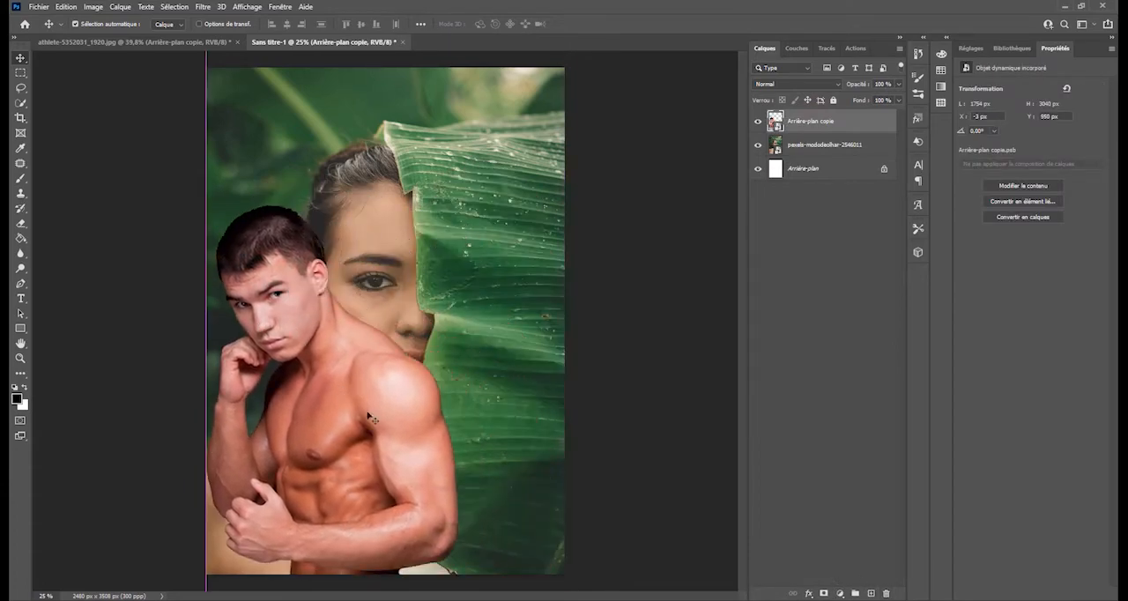
left_click_drag(353, 399, 350, 337)
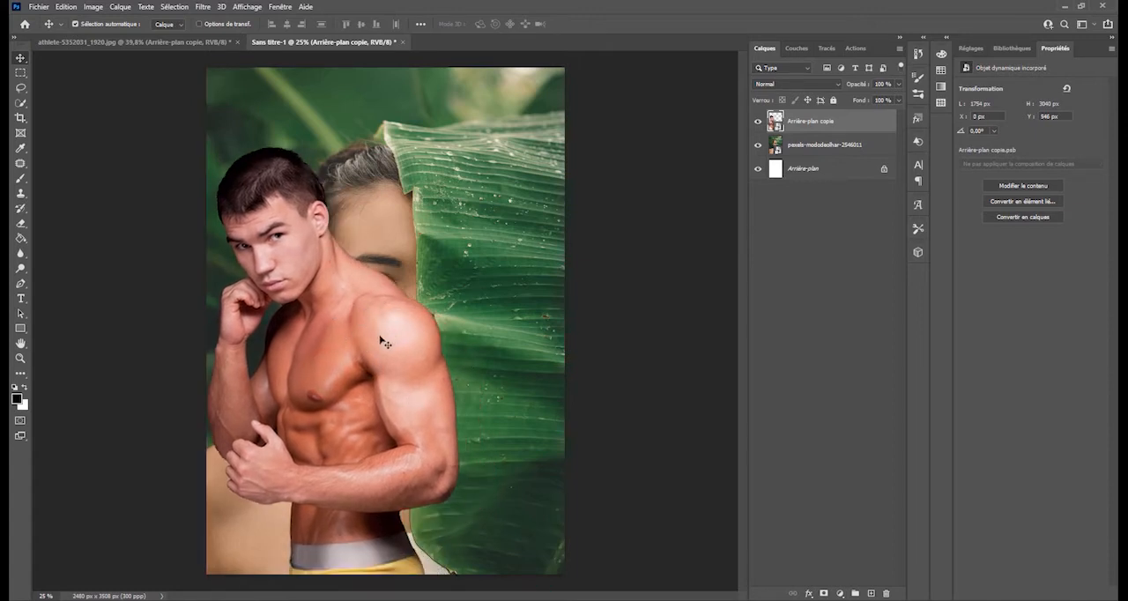
- Try blend modes such as Lumière crue on the woman's layer placed above the athlete, restoring Normal mode and the original layer order
left_click_drag(813, 143, 818, 108)
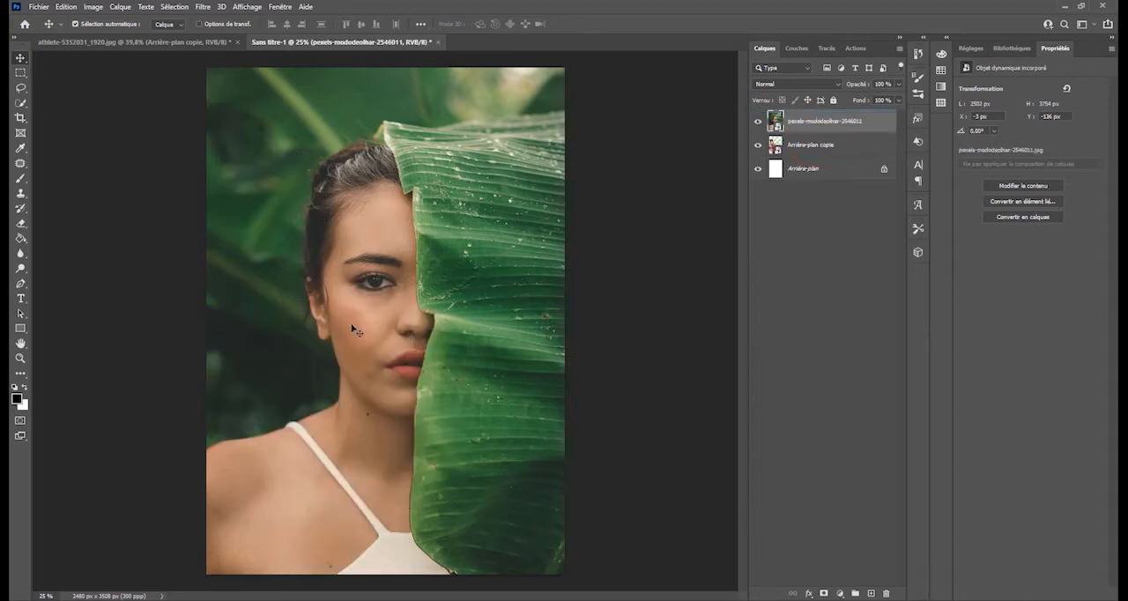
left_click(833, 113)
left_click(833, 84)
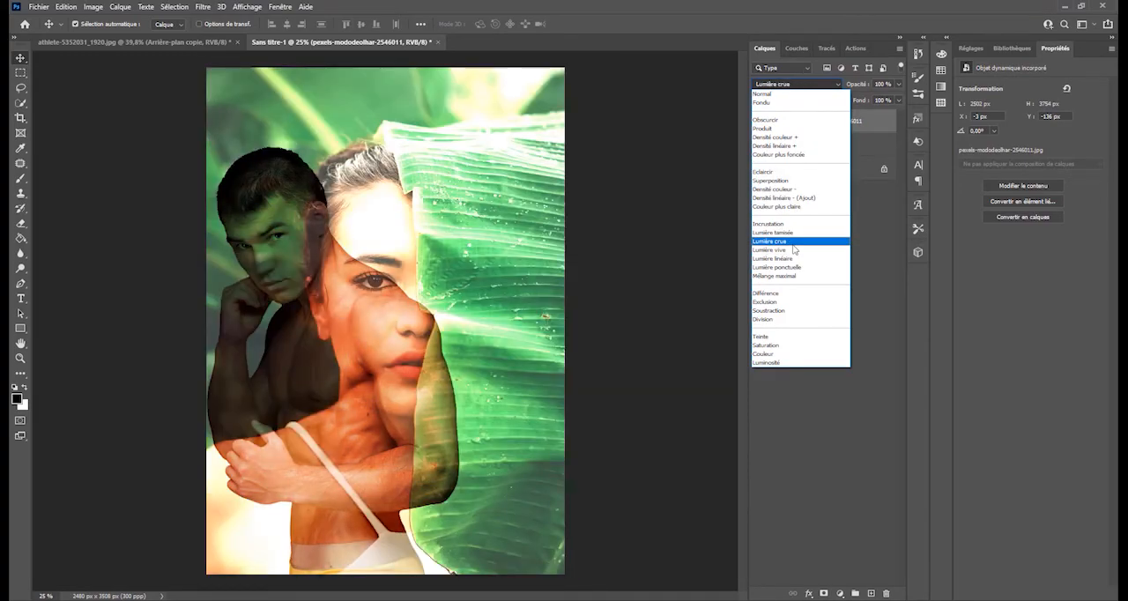
left_click(798, 93)
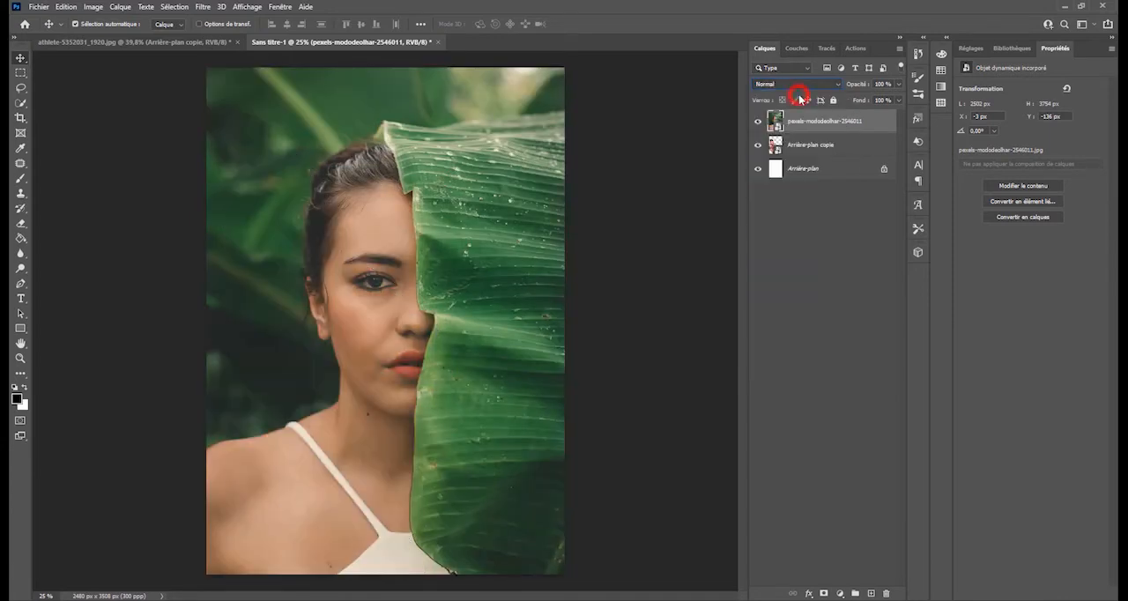
left_click_drag(801, 143, 799, 115)
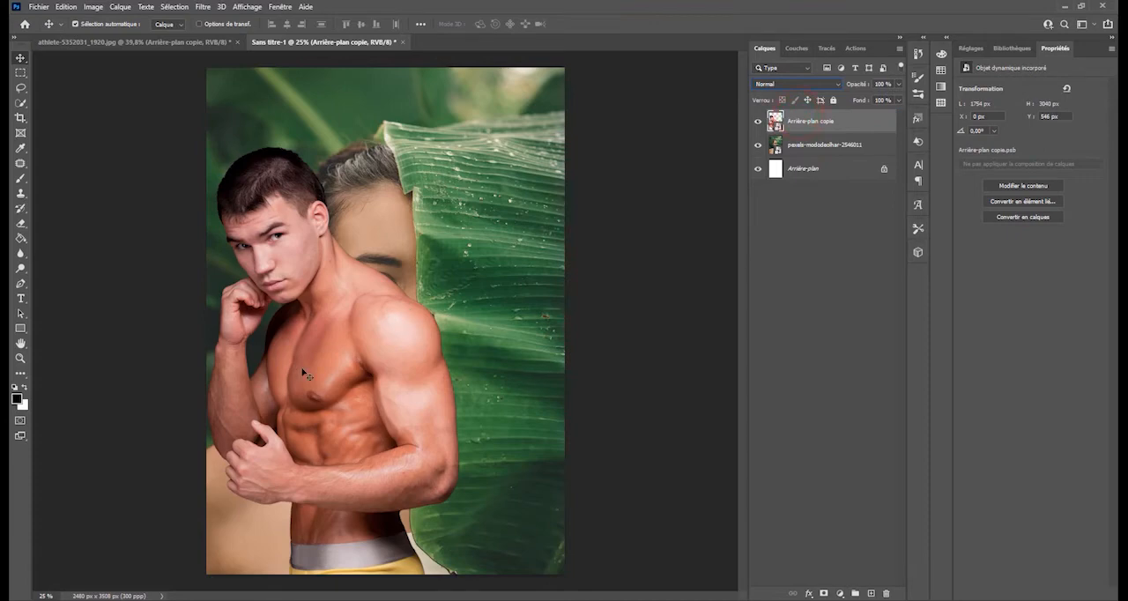
- Move the athlete toward the page's right edge and back to the left edge at X 0 px, Y 1062 px
left_click_drag(322, 317, 588, 310)
left_click_drag(569, 347, 317, 399)
- Try 46 % opacity on the athlete's layer, restore 100 %, and move the athlete to about X 116 px, Y 468 px
double_click(818, 120)
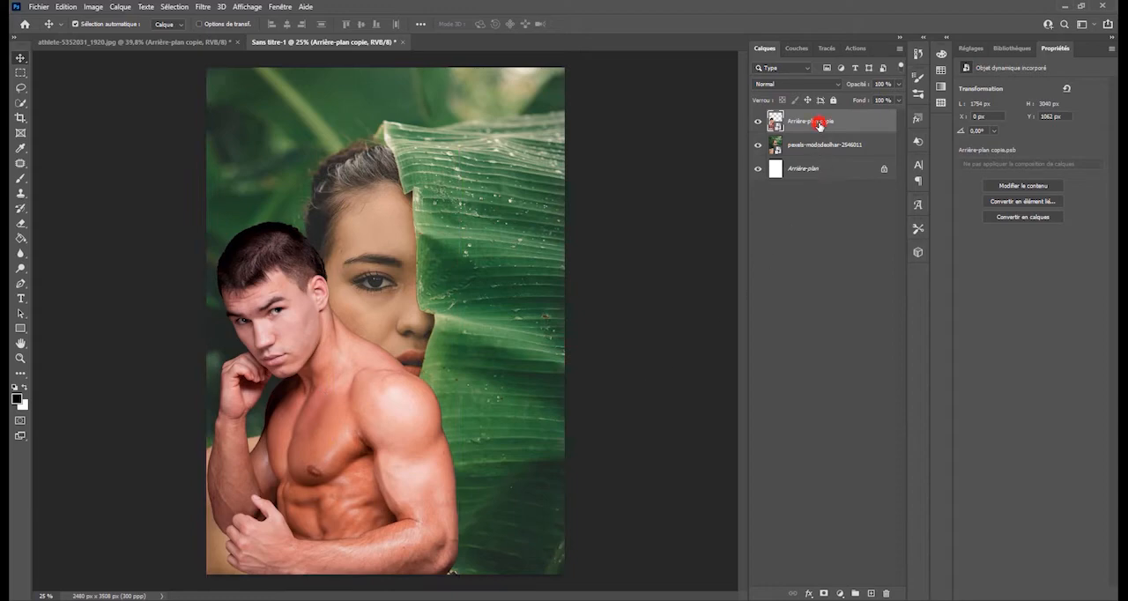
left_click(900, 83)
left_click_drag(897, 97, 870, 103)
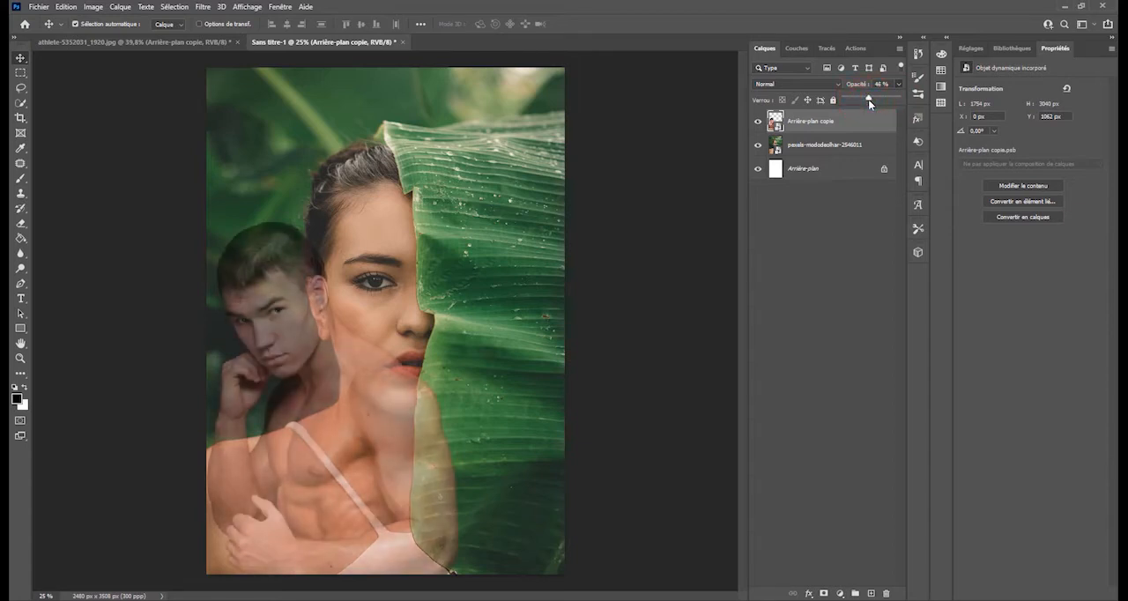
left_click_drag(367, 437, 385, 354)
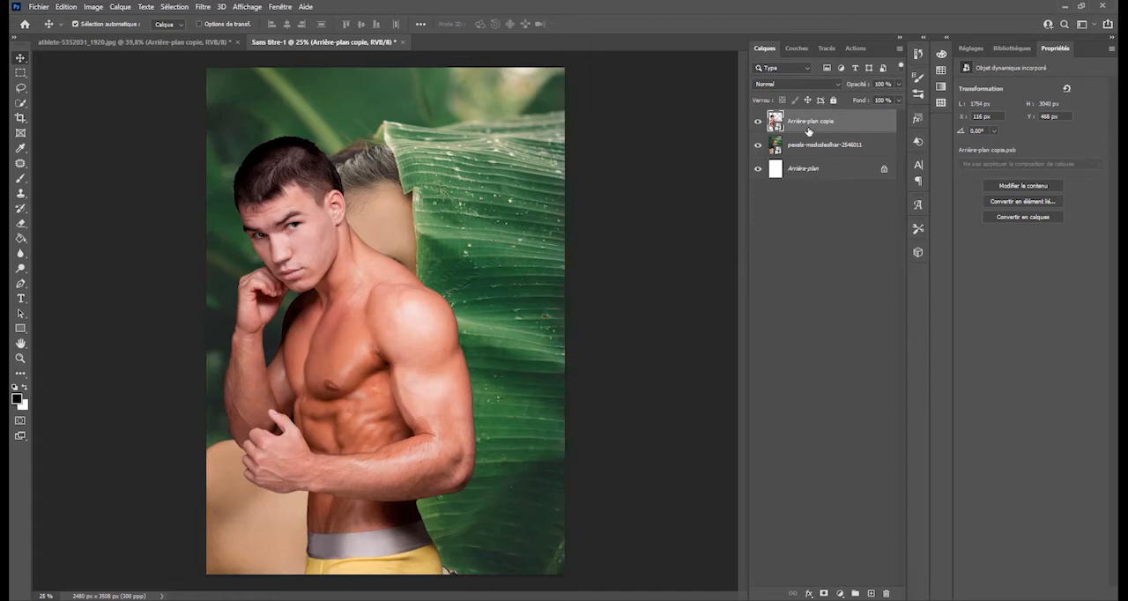
- Scale the athlete down to about 130 % and place him at X 60 px, Y 1305 px
left_click_drag(392, 370, 376, 406)
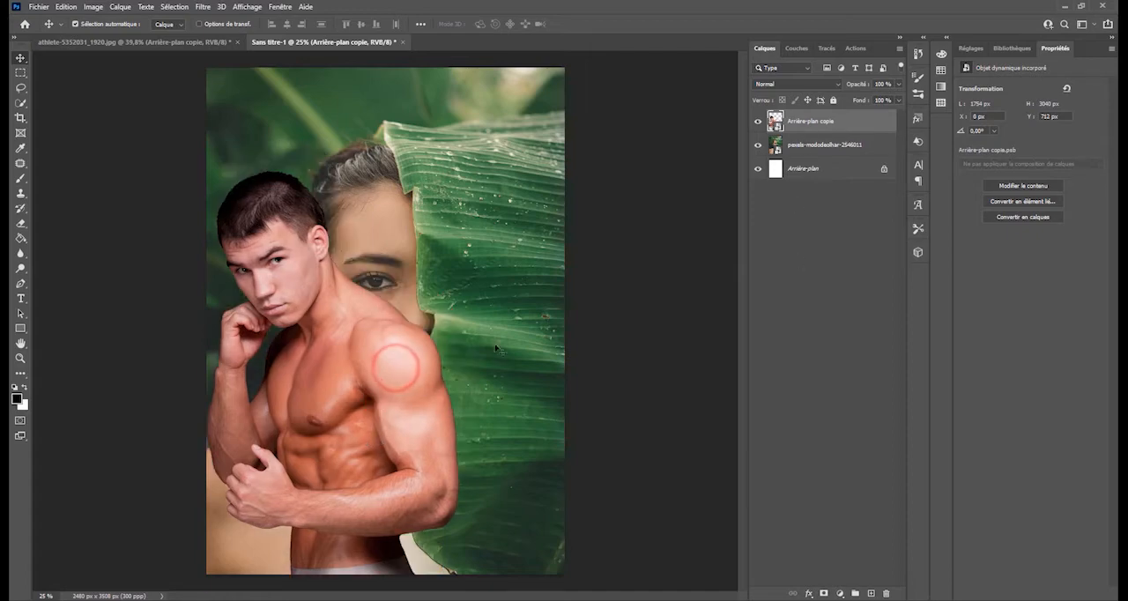
left_click(801, 121)
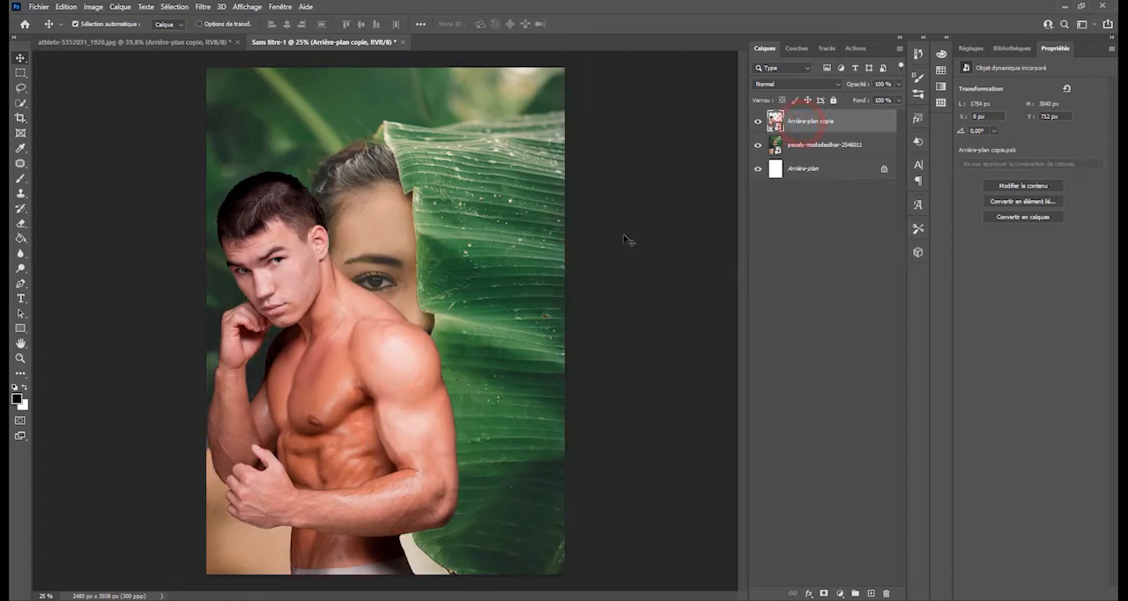
key("ctrl+t")
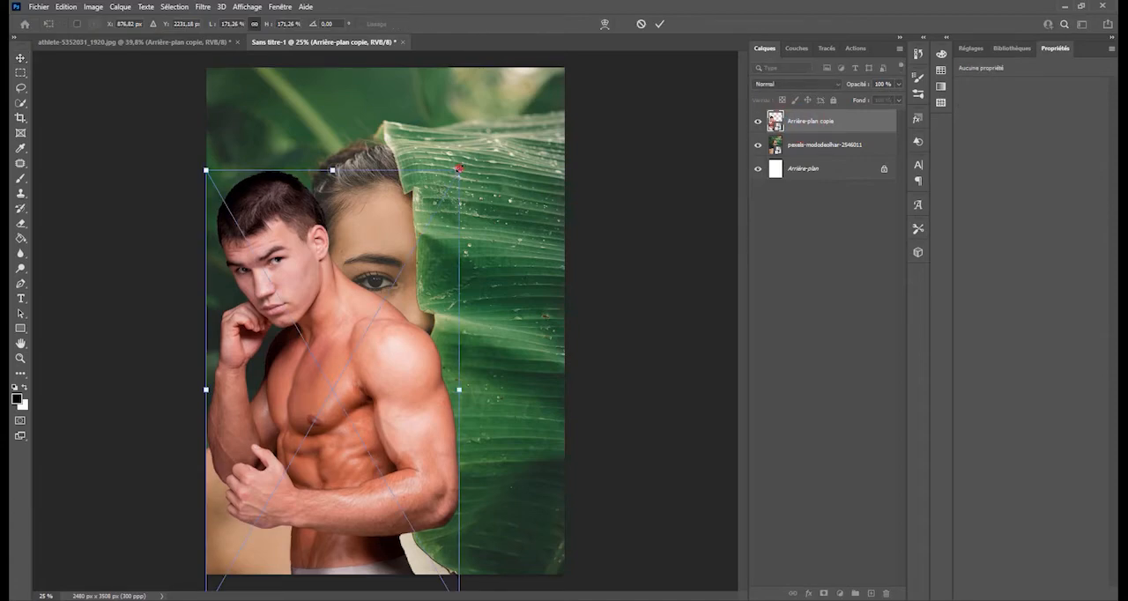
left_click_drag(459, 168, 399, 275)
left_click(317, 427)
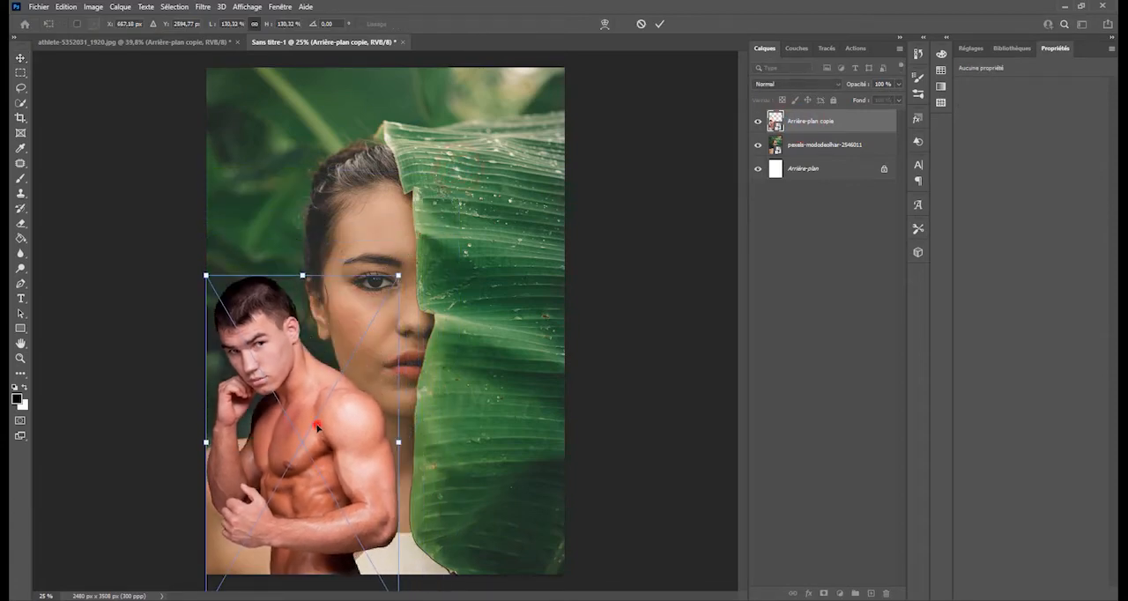
left_click_drag(317, 427, 332, 416)
left_click(659, 24)
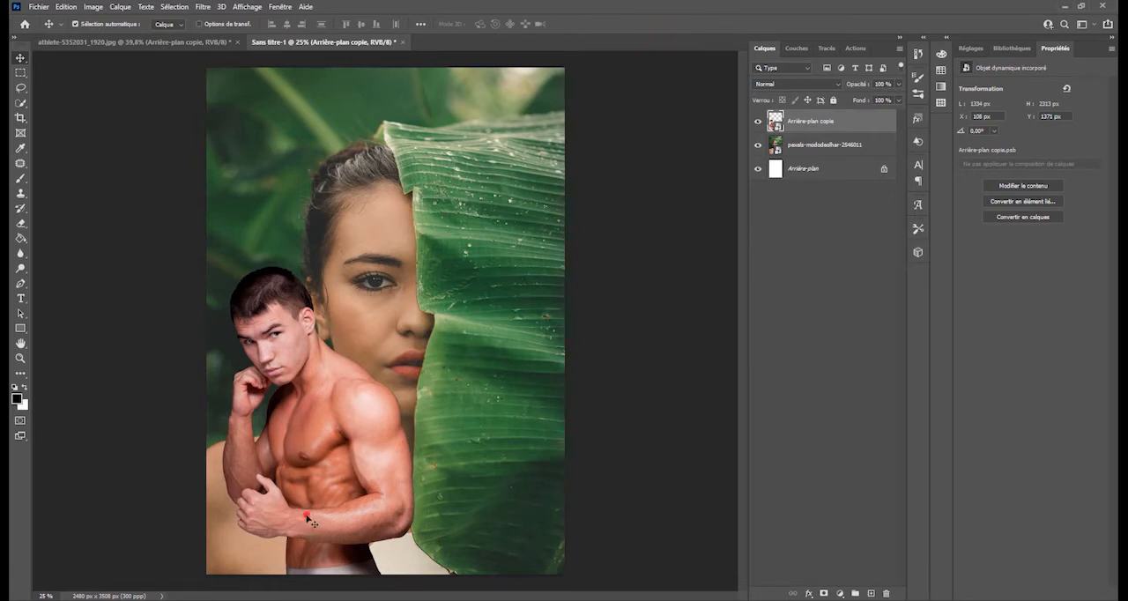
left_click_drag(309, 525, 302, 516)
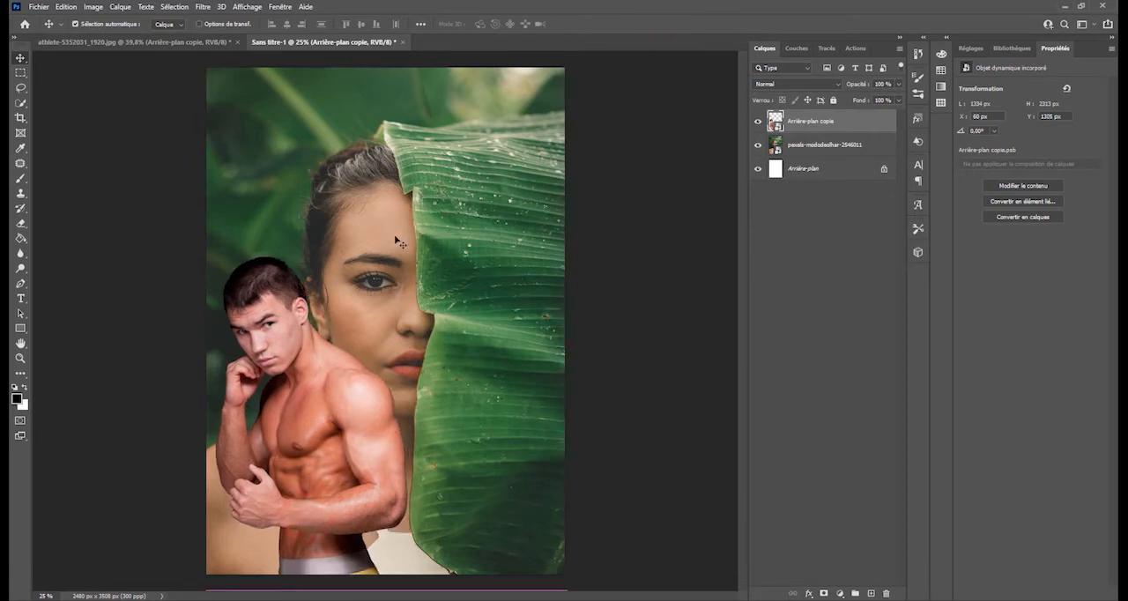
- Add a Luminosité/Contraste adjustment clipped to the athlete's layer and try contrast values of 100 and -1
left_click(816, 123)
left_click(841, 593)
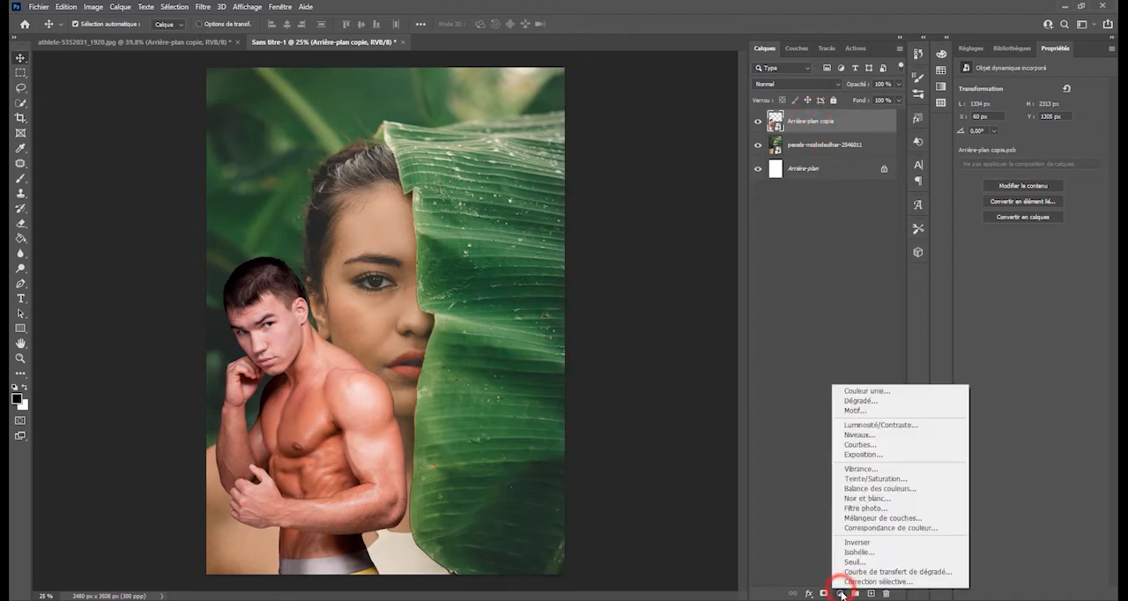
left_click(916, 427)
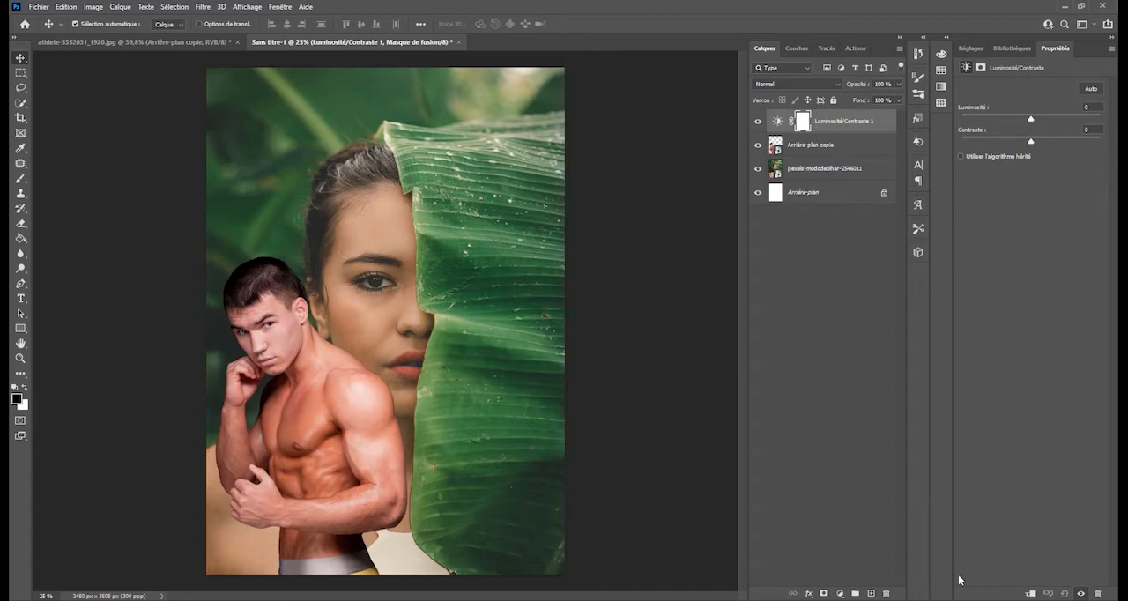
left_click(1032, 595)
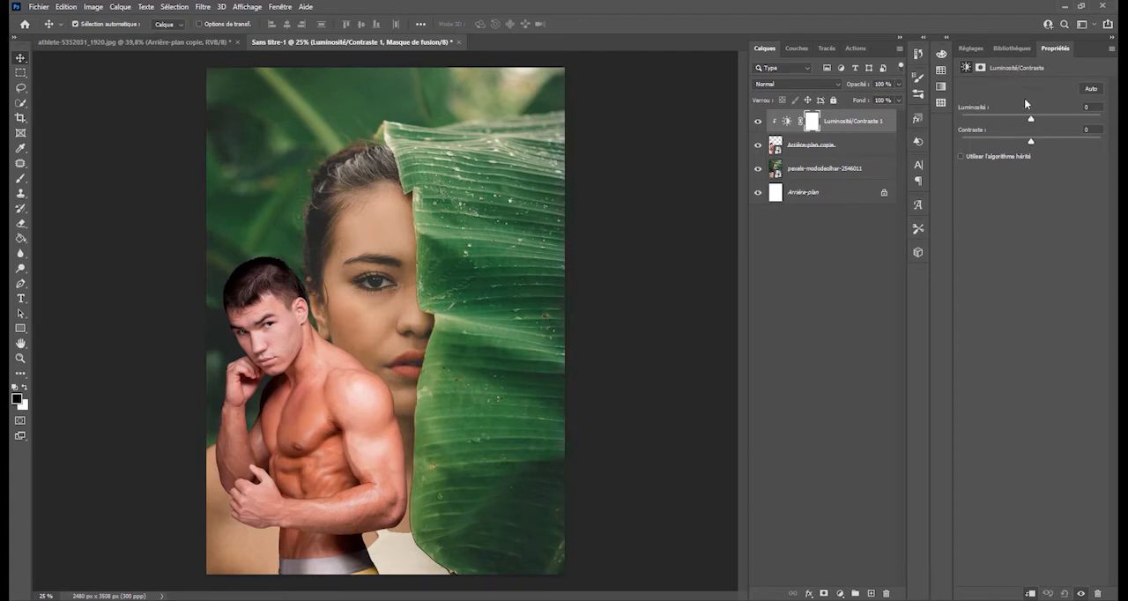
left_click_drag(1032, 140, 1116, 181)
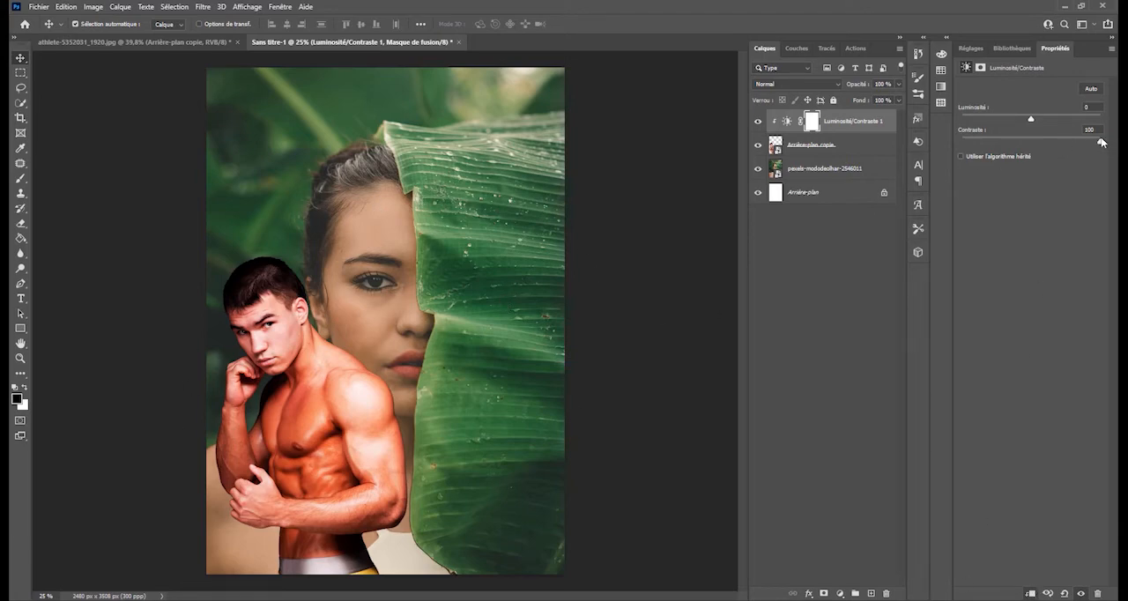
left_click_drag(1100, 140, 1021, 150)
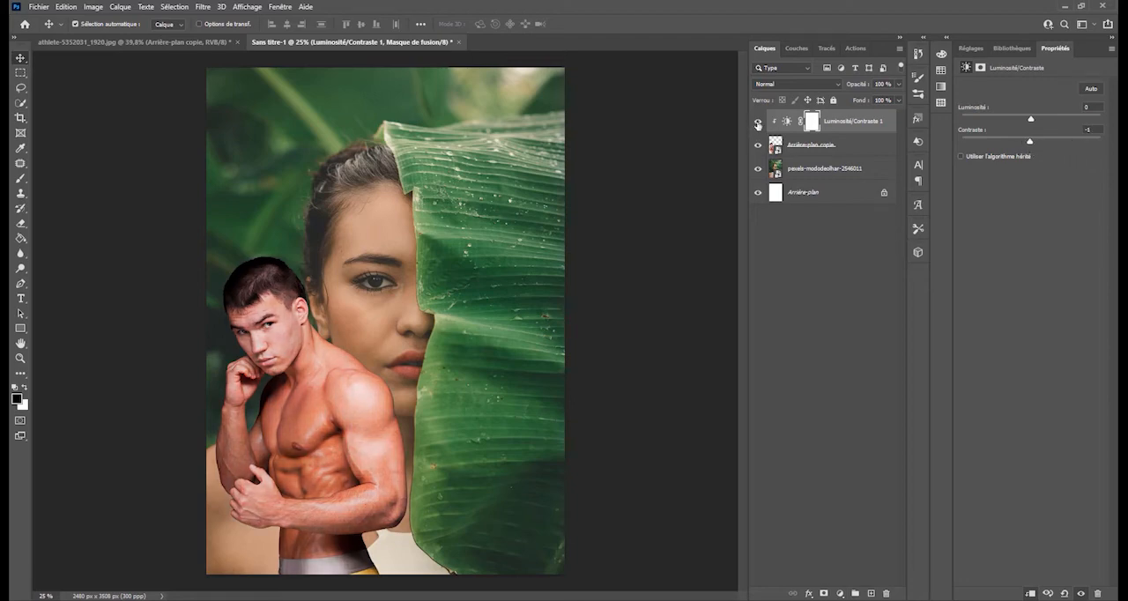
- Hide the Luminosité/Contraste adjustment, delete its mask, and remove the adjustment layer
left_click(757, 122)
left_click_drag(811, 120, 886, 593)
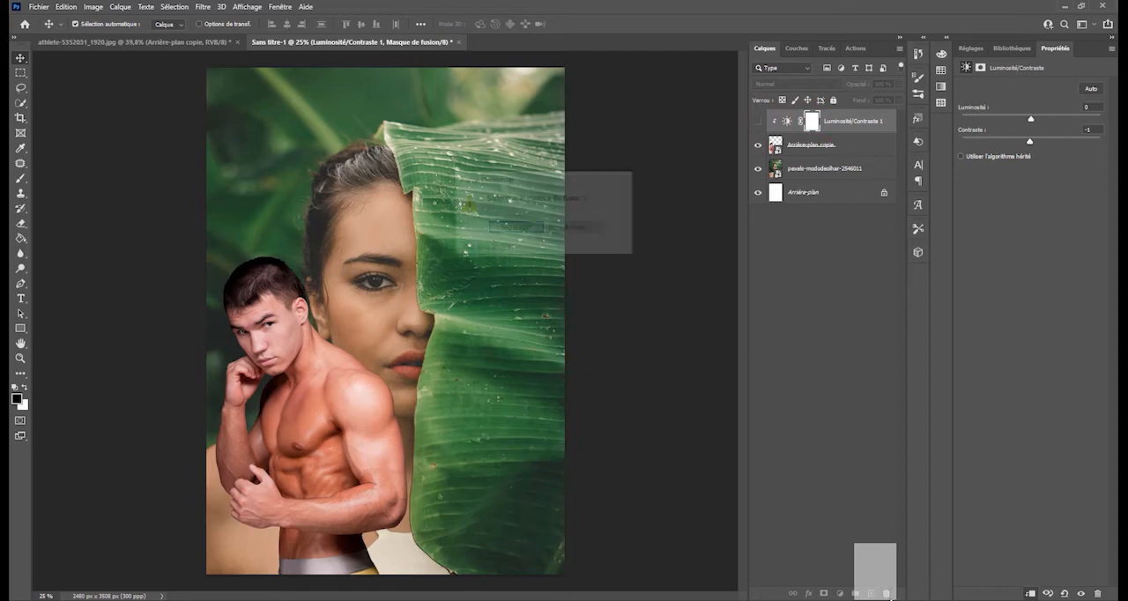
left_click(522, 226)
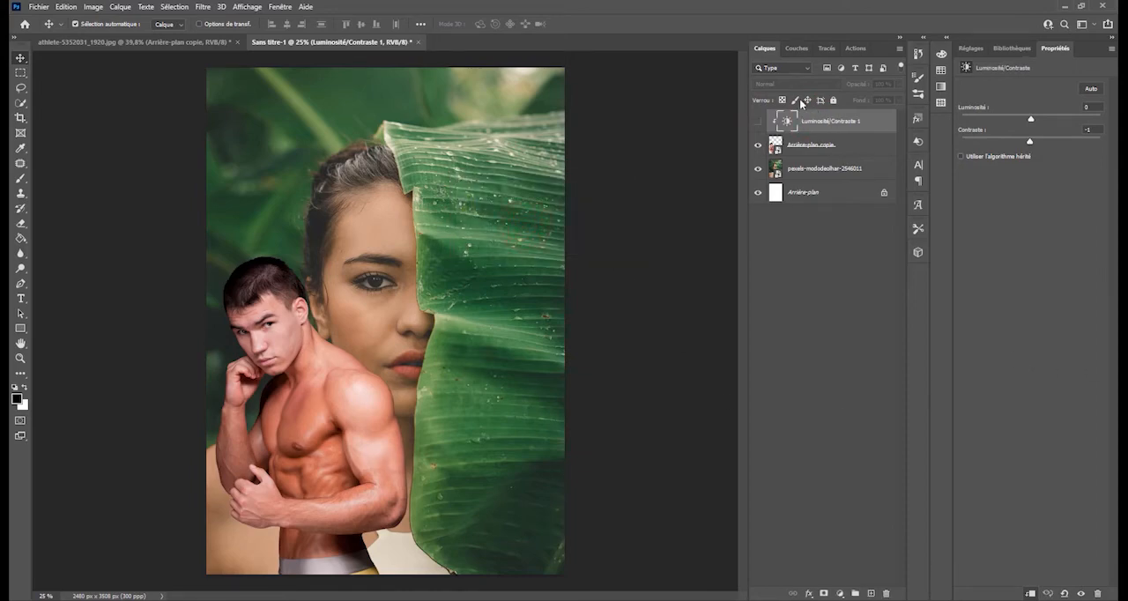
left_click_drag(798, 116, 887, 593)
left_click(833, 302)
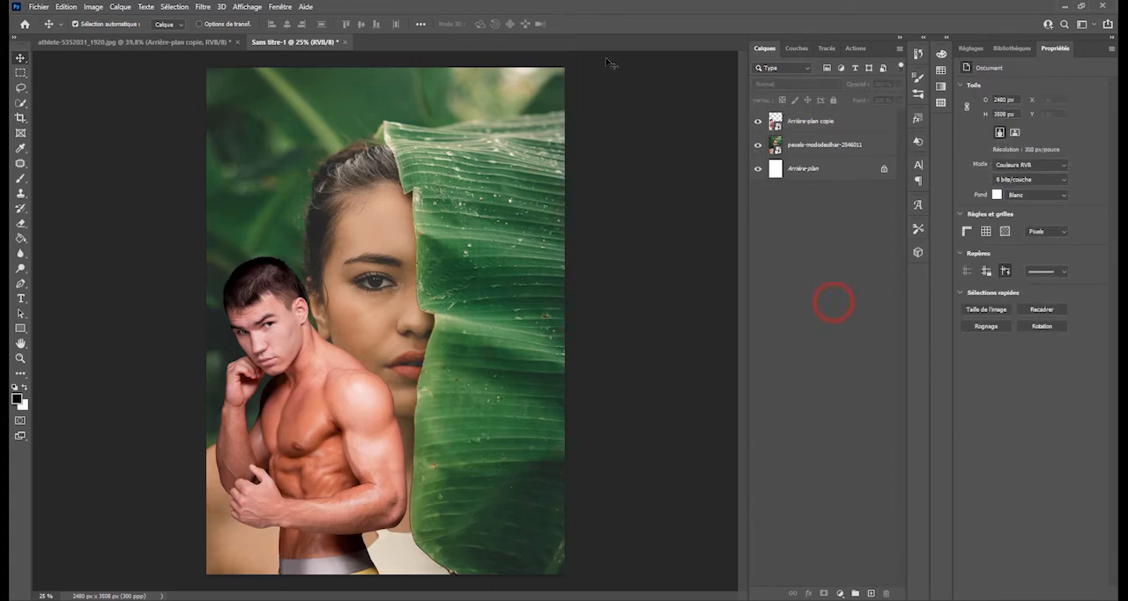
- In the athlete-5352031_1920.jpg document, show only the original Arrière-plan photo and unlock it as a regular layer
left_click(186, 41)
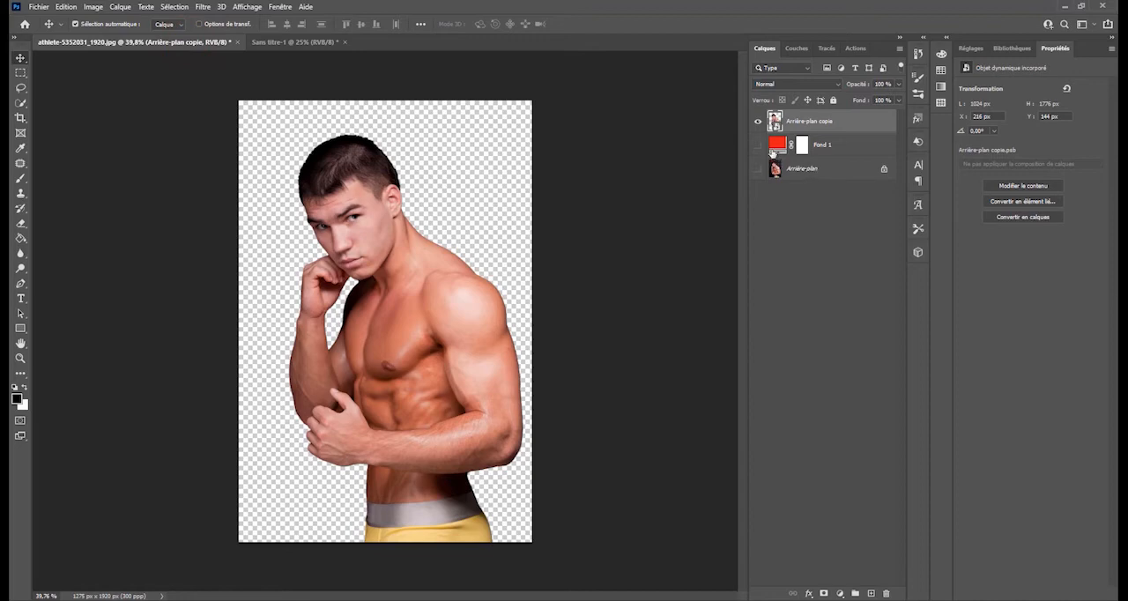
left_click(757, 122)
left_click(758, 145)
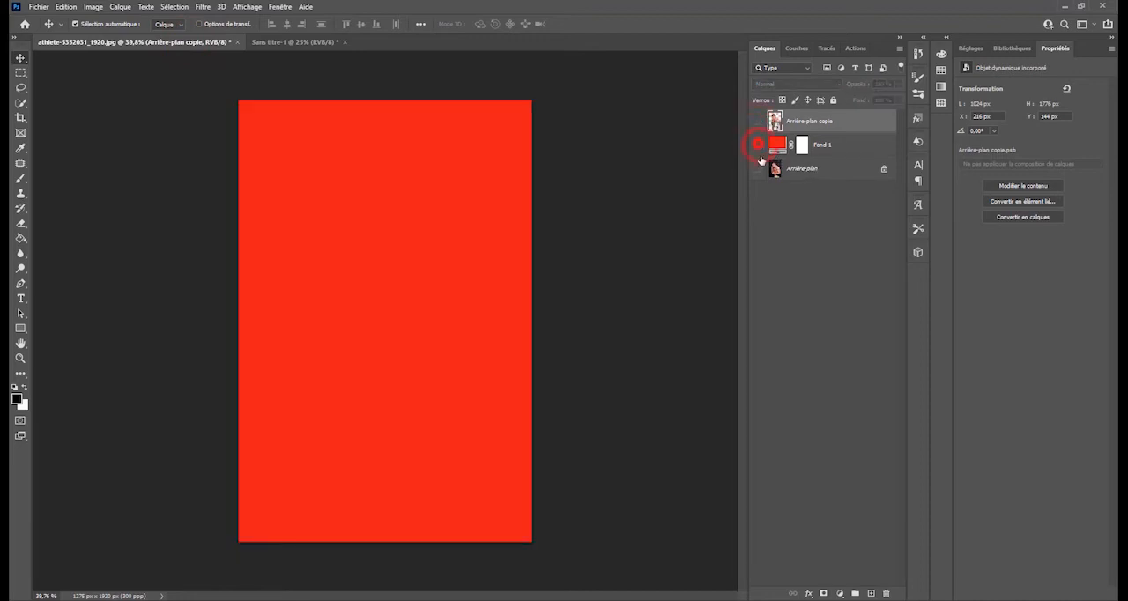
left_click(758, 144)
left_click(754, 169)
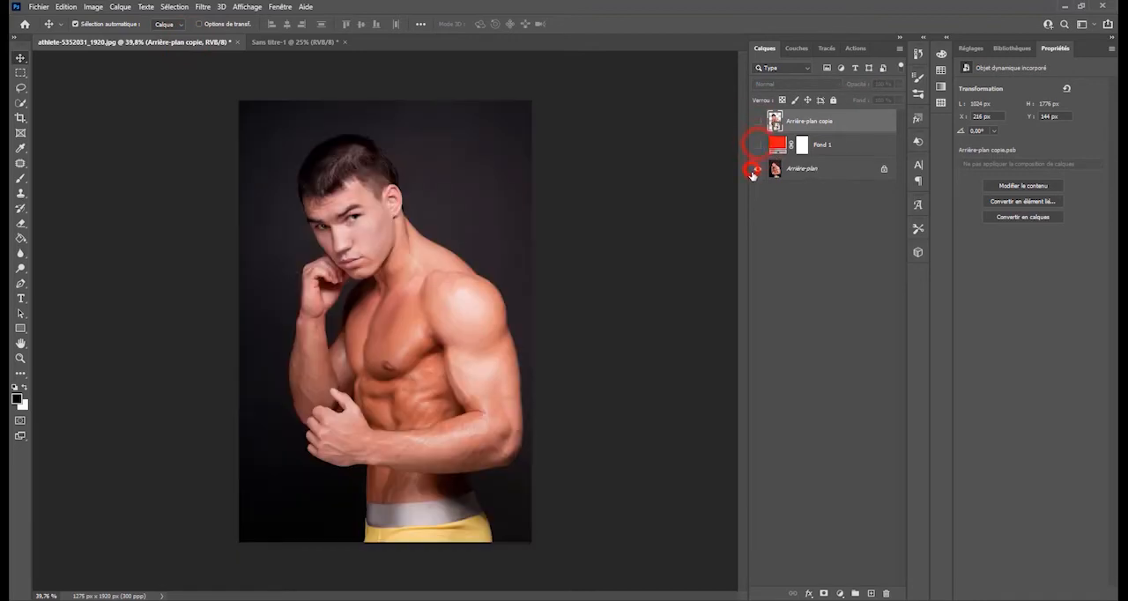
left_click(884, 170)
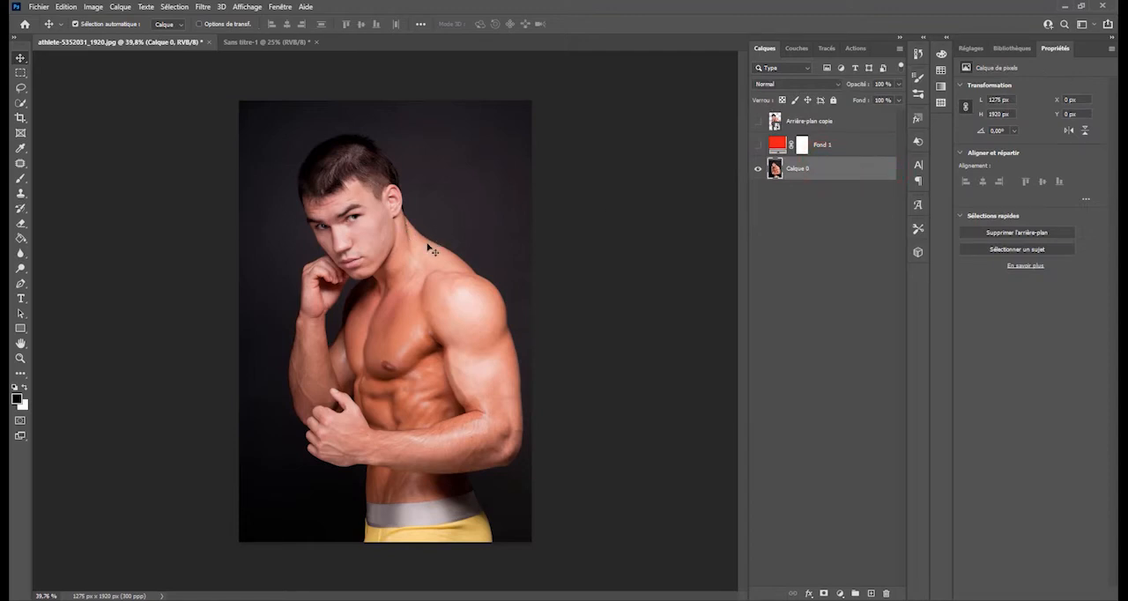
- Examine the athlete's face down to individual pixels at 6400 %, returning to about 132 % magnification
key("ctrl")
left_click(20, 358)
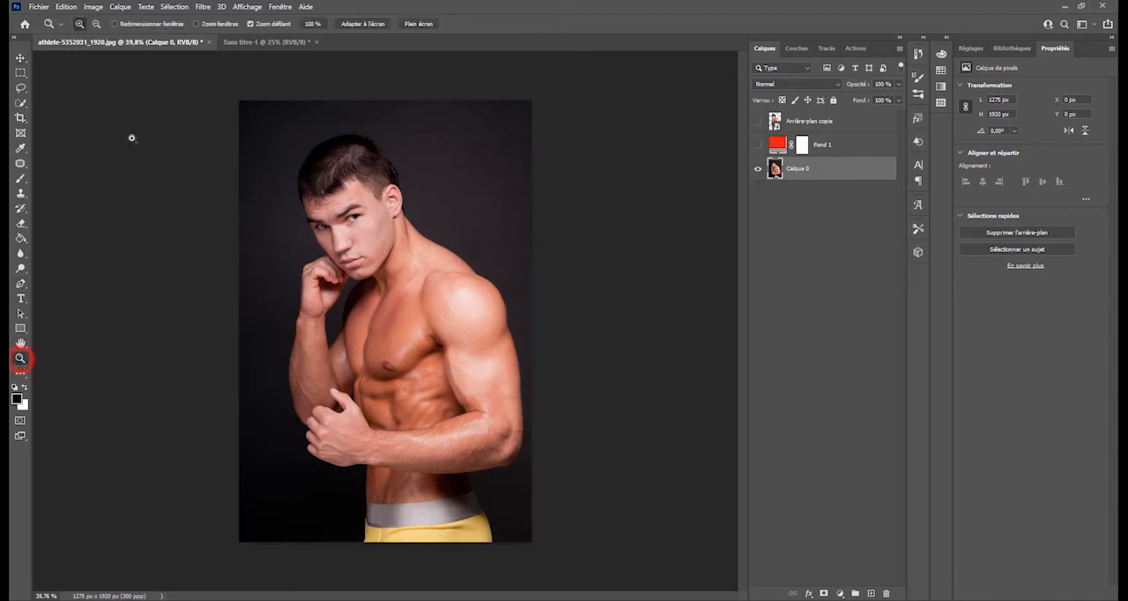
left_click(333, 241)
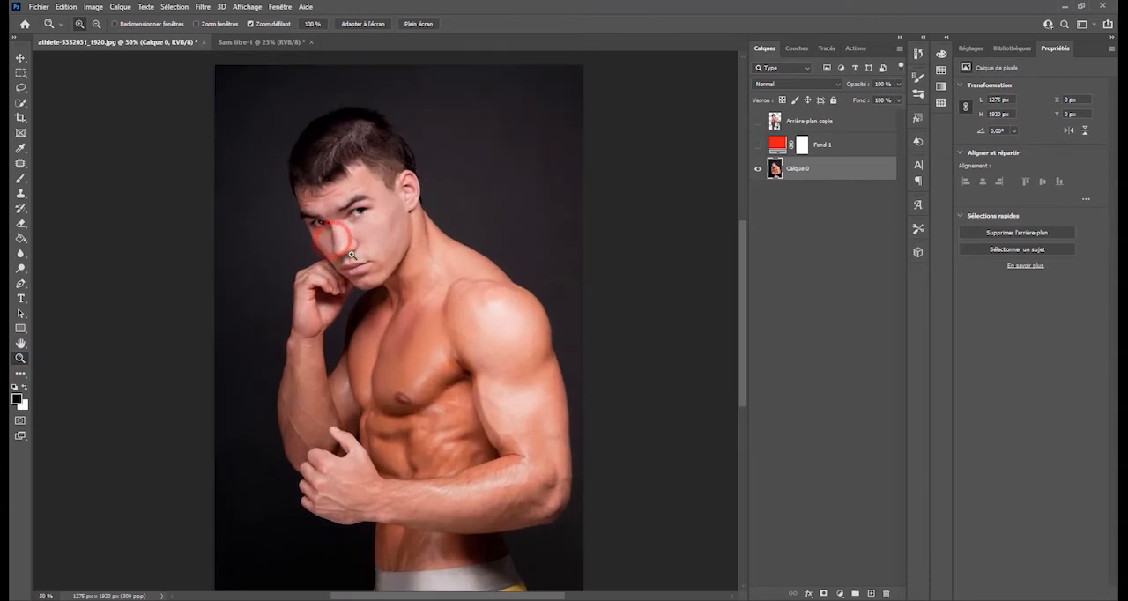
left_click(348, 244)
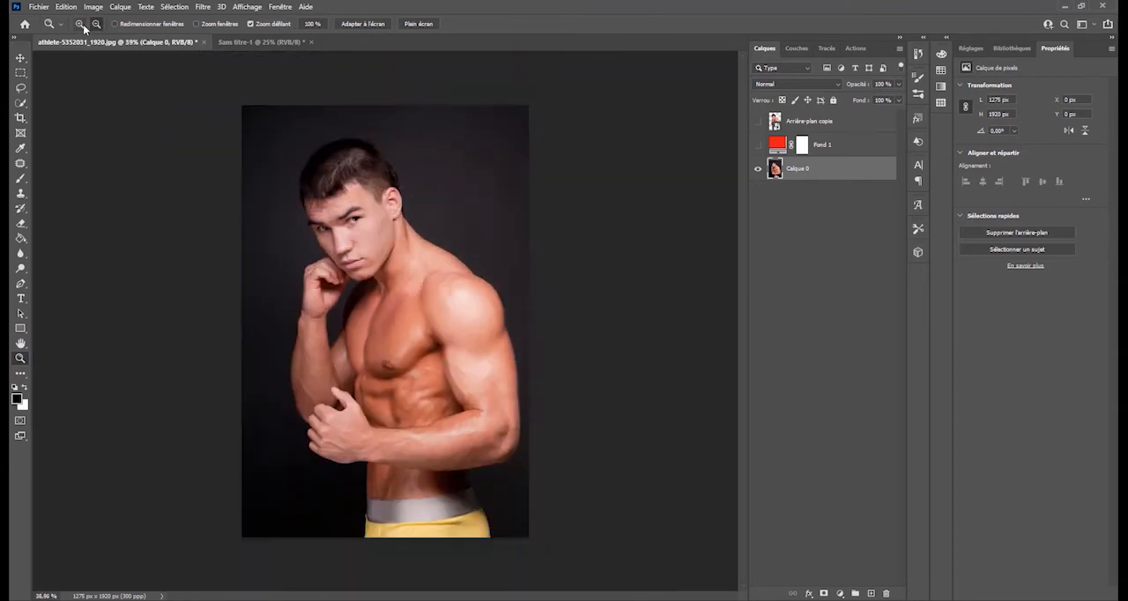
left_click(79, 23)
left_click_drag(355, 222, 359, 99)
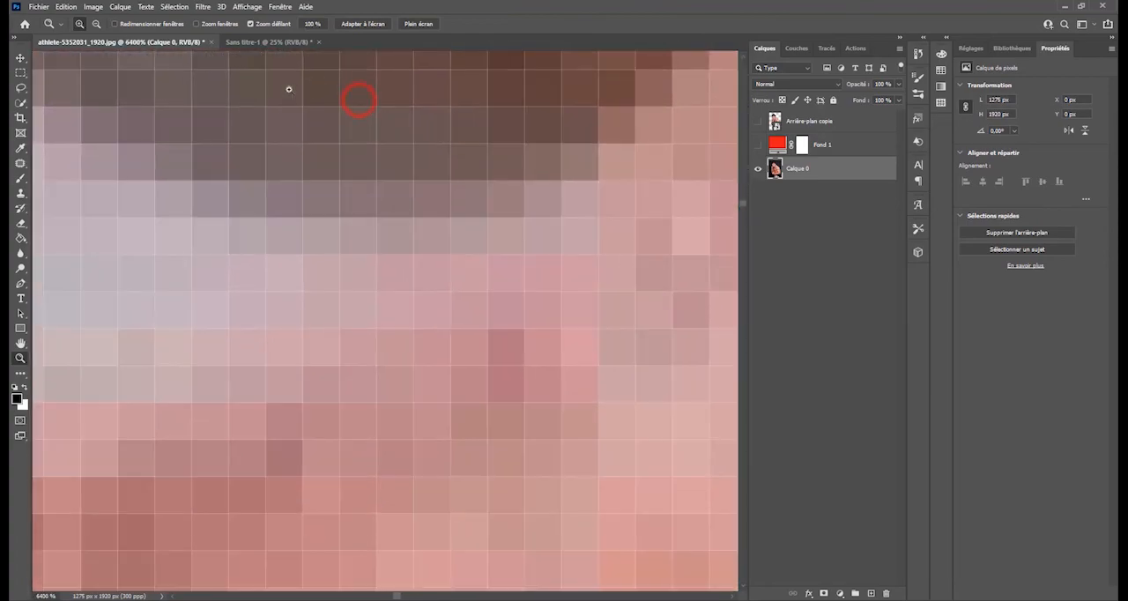
left_click(97, 25)
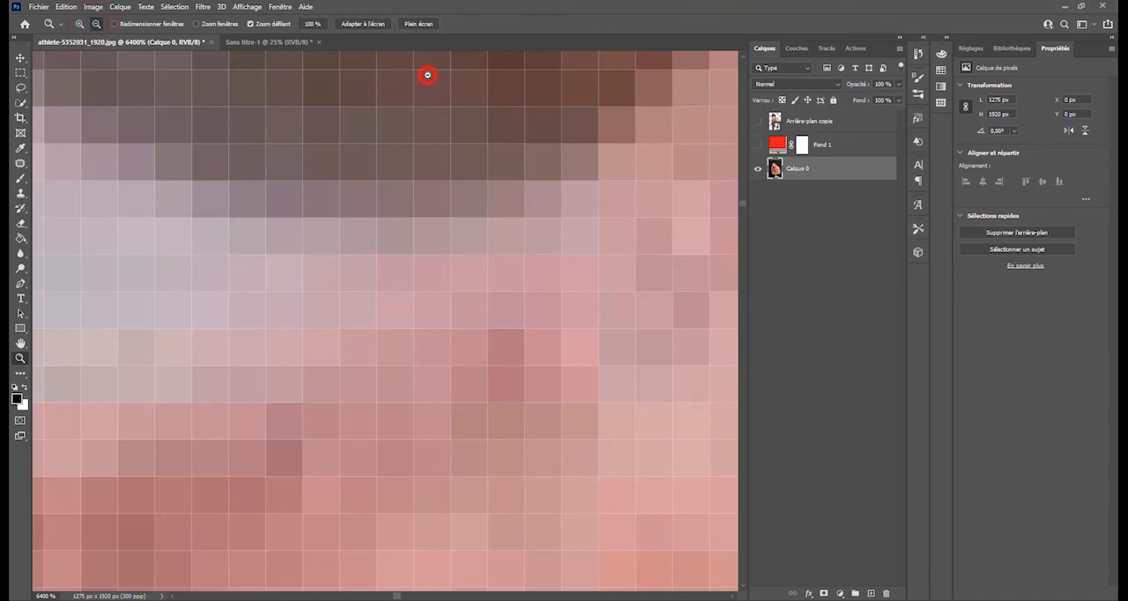
left_click_drag(427, 75, 427, 110)
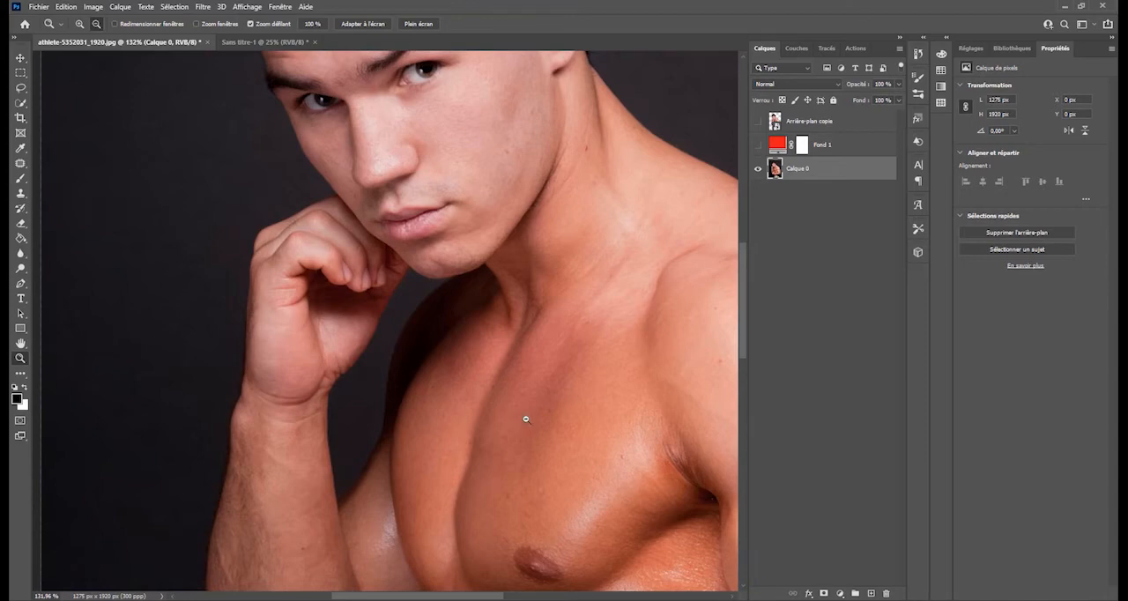
- Inspect the athlete's head, torso, hands and eye area up close, finishing on the head and shoulders at about 83.5 %
left_click_drag(525, 240, 379, 495)
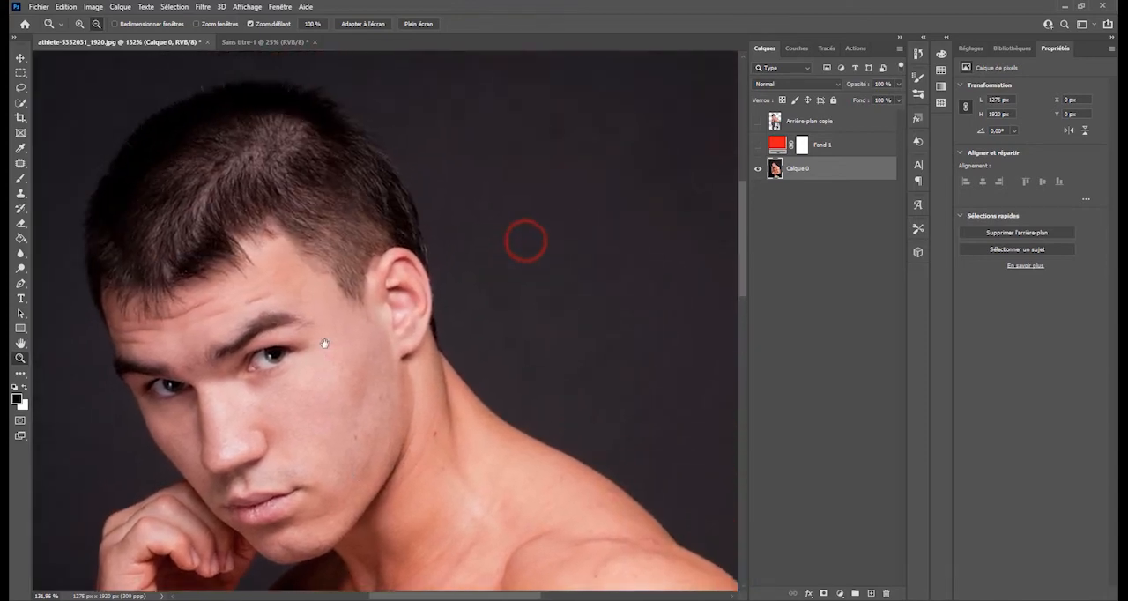
left_click_drag(318, 341, 379, 244)
left_click_drag(400, 306, 516, 151)
left_click_drag(518, 506, 507, 152)
left_click_drag(400, 385, 310, 524)
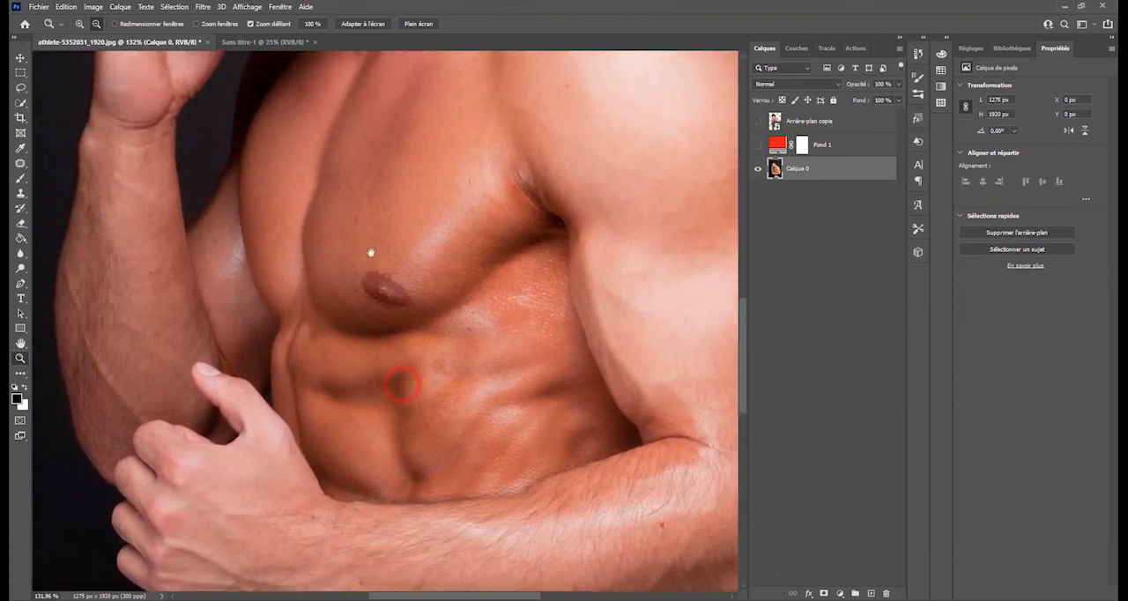
left_click_drag(400, 184, 339, 538)
left_click_drag(278, 366, 367, 211)
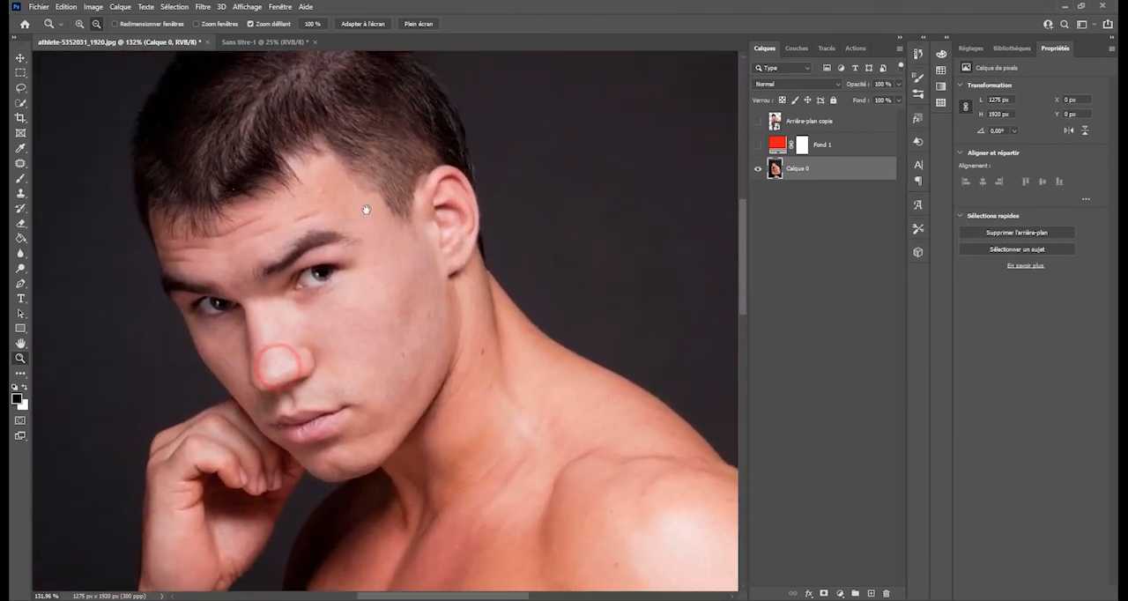
left_click_drag(350, 264, 408, 249)
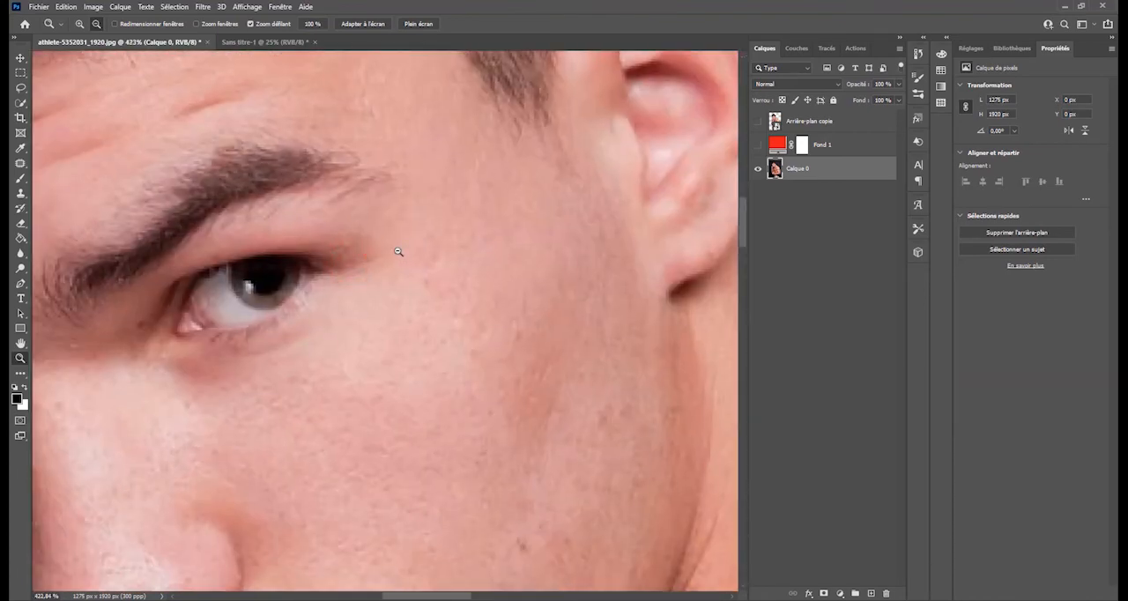
left_click(95, 23)
left_click(266, 283)
left_click_drag(236, 351, 196, 430)
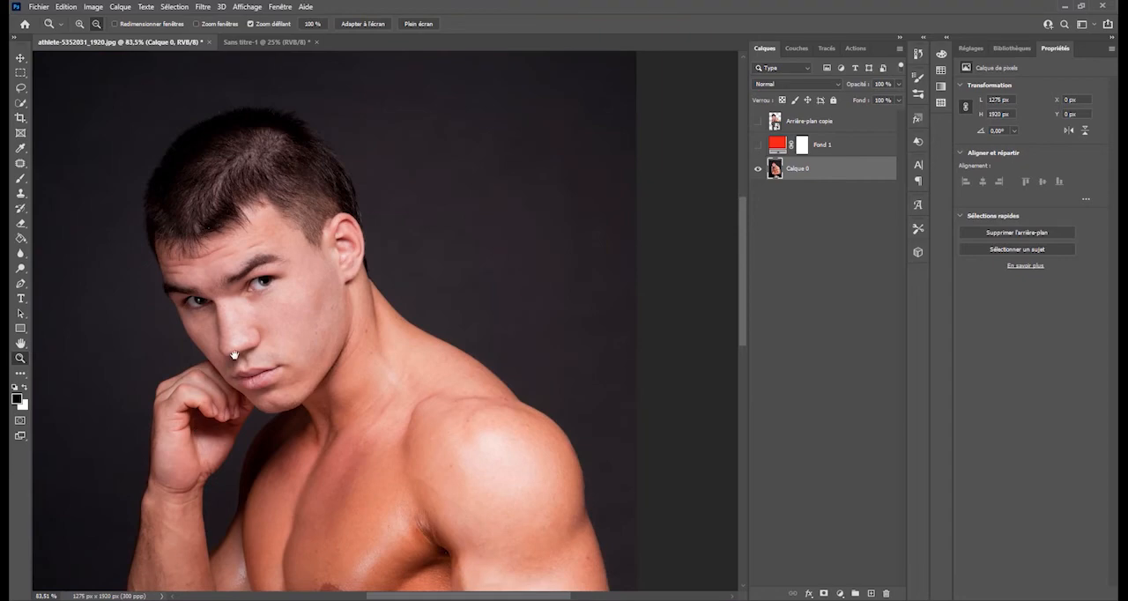
mouse_move(234, 351)
left_mouse_down()
mouse_move(302, 326)
mouse_move(289, 328)
left_mouse_up()
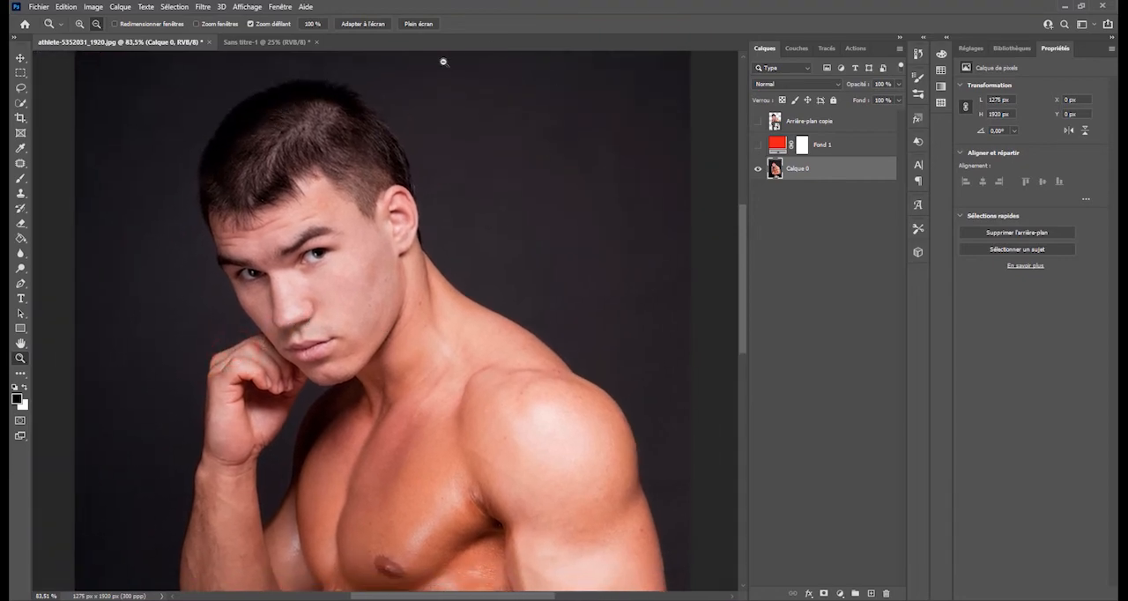
- Open the Fluidité filter for Calque 0 and frame the athlete's face at 200 % in its preview
left_click(202, 7)
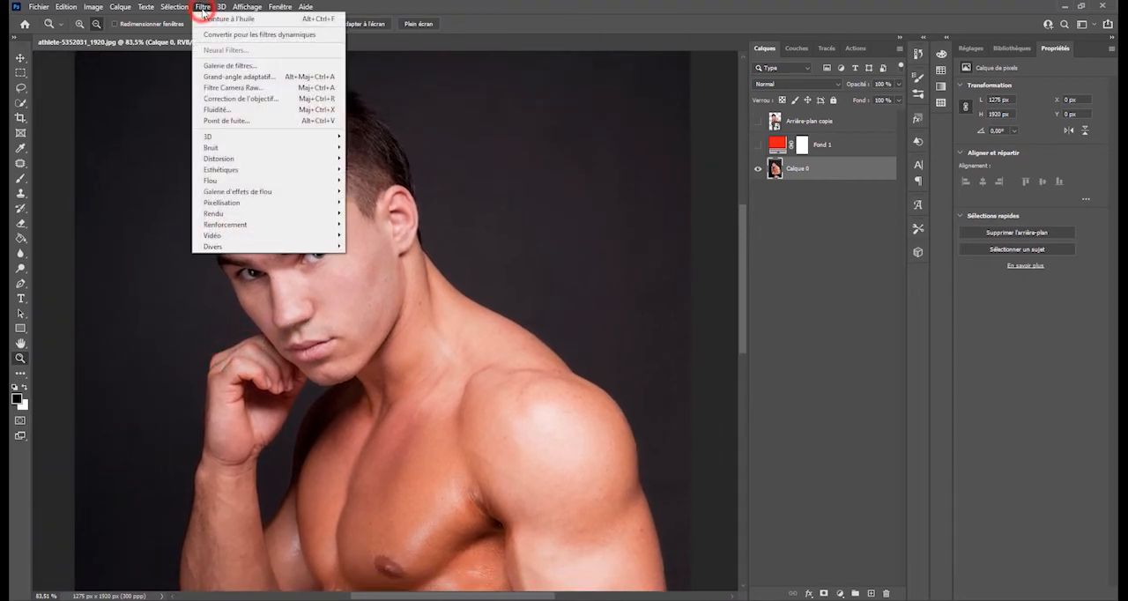
left_click(240, 111)
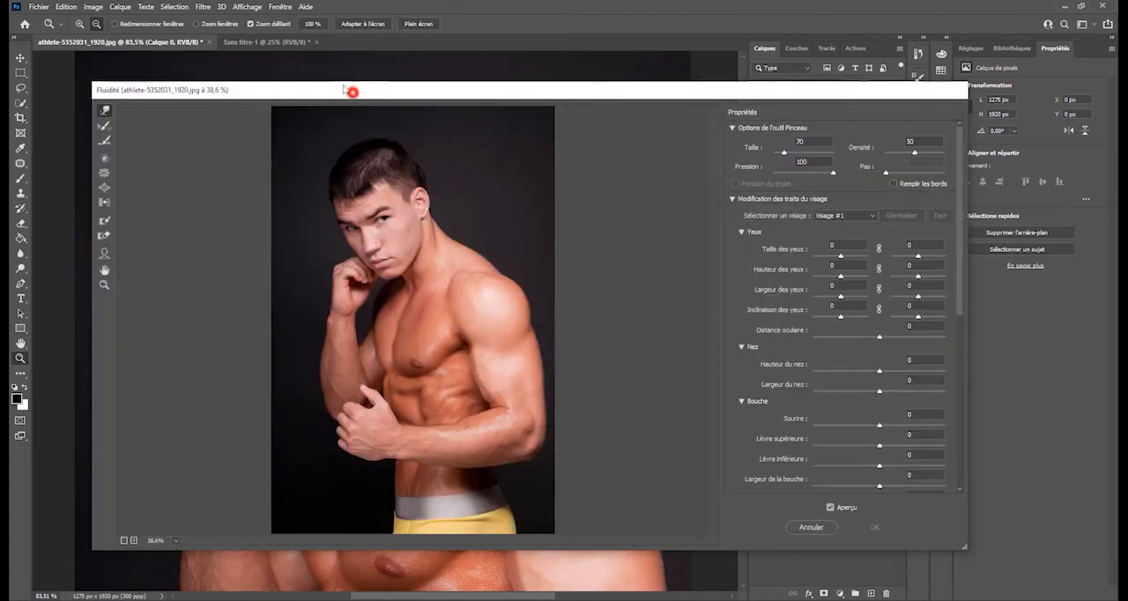
left_click_drag(352, 92, 325, 75)
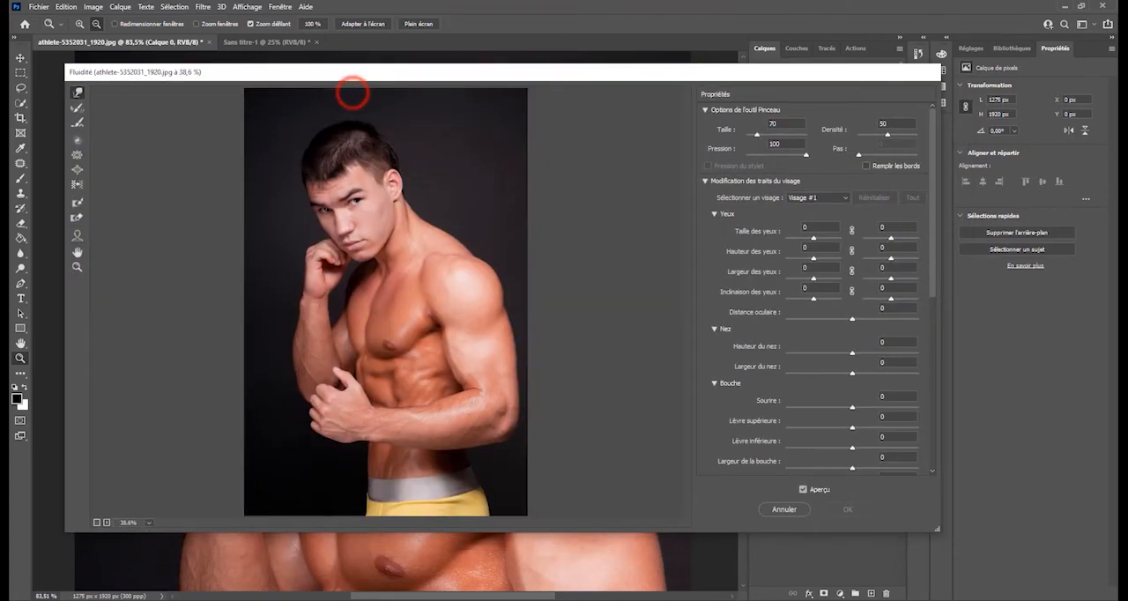
left_click(340, 247, "ctrl")
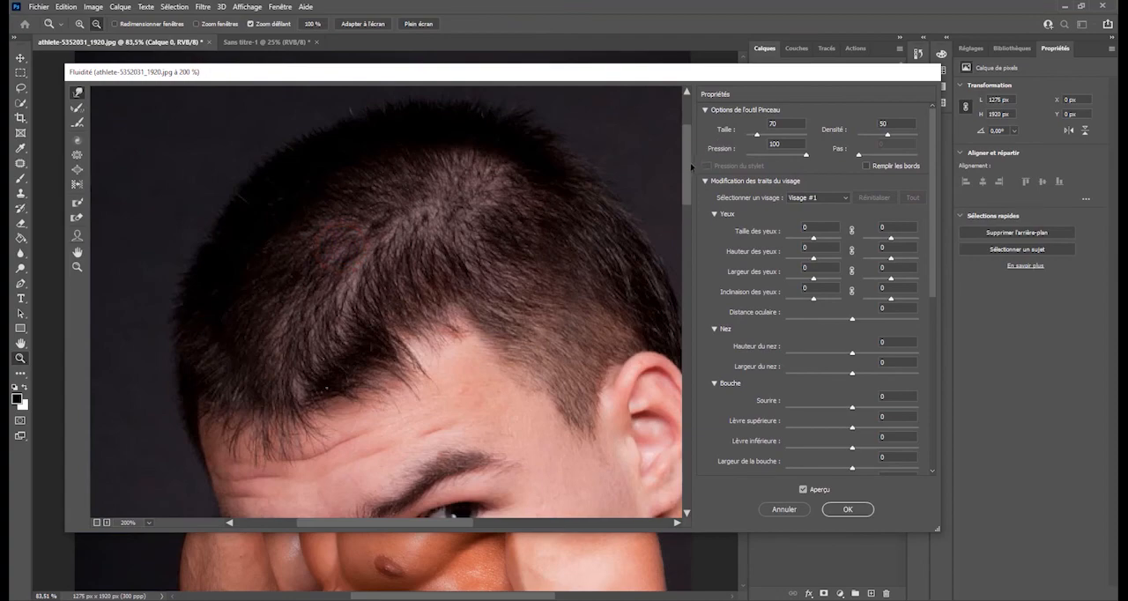
mouse_move(693, 167)
left_mouse_down()
mouse_move(694, 236)
mouse_move(696, 212)
left_mouse_up()
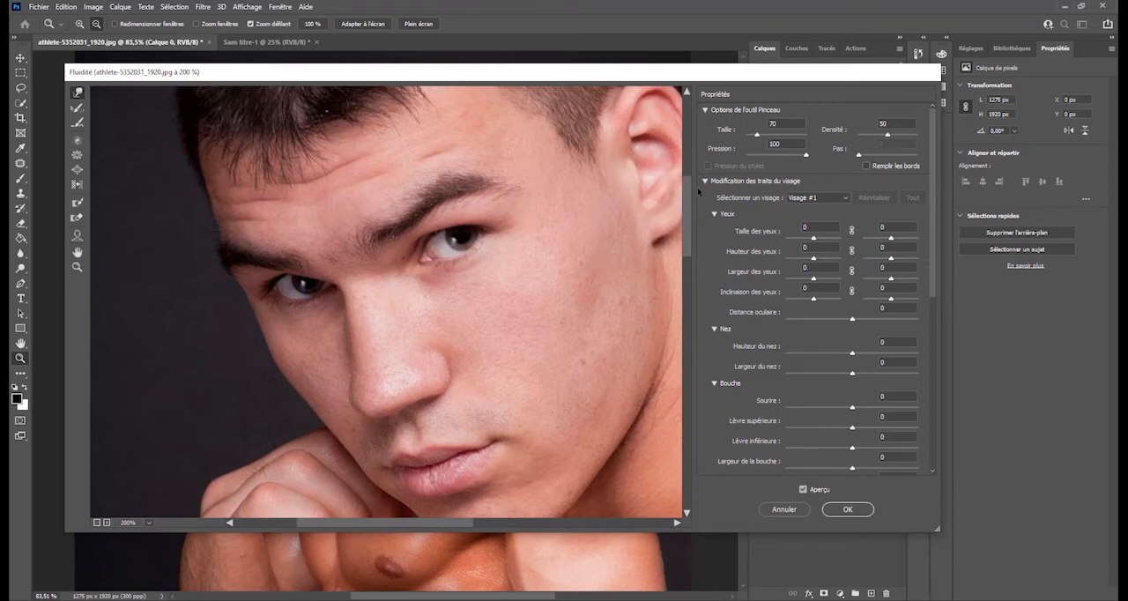
left_click_drag(693, 189, 692, 209)
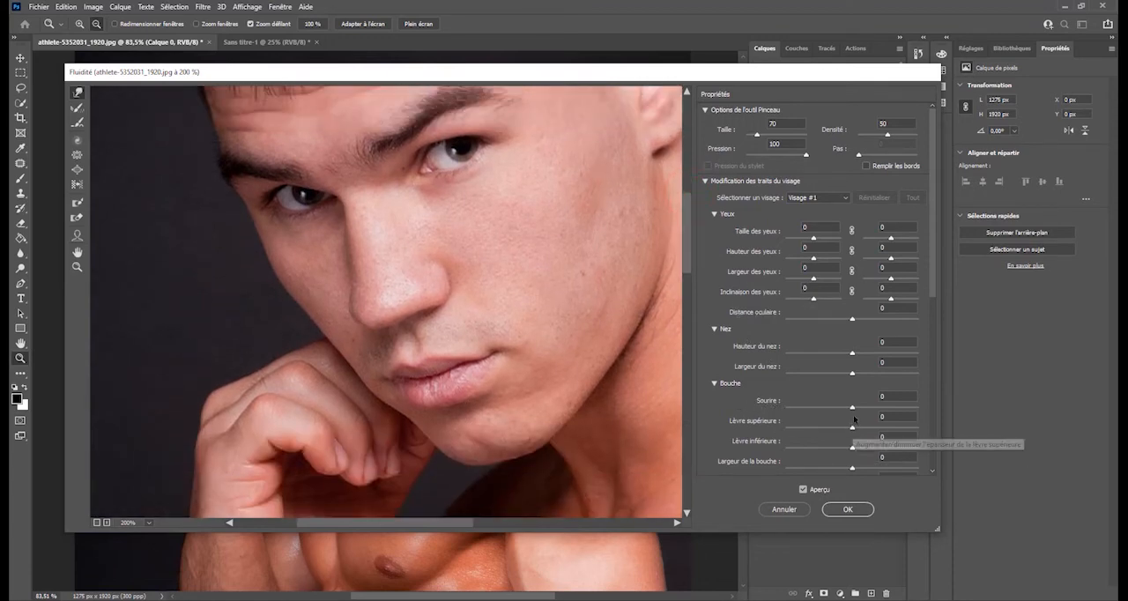
- In the mouth settings, set Largeur de la bouche to 100 and Sourire to 82
left_click_drag(851, 407, 852, 432)
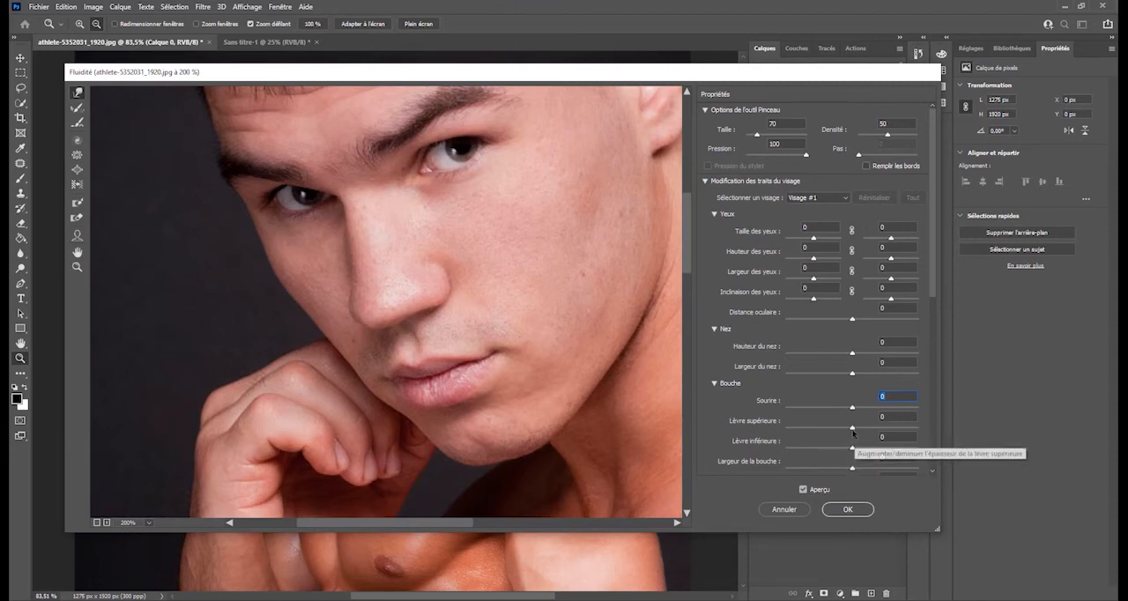
mouse_move(853, 432)
left_mouse_down()
mouse_move(928, 432)
mouse_move(815, 433)
mouse_move(851, 428)
mouse_move(852, 452)
left_mouse_up()
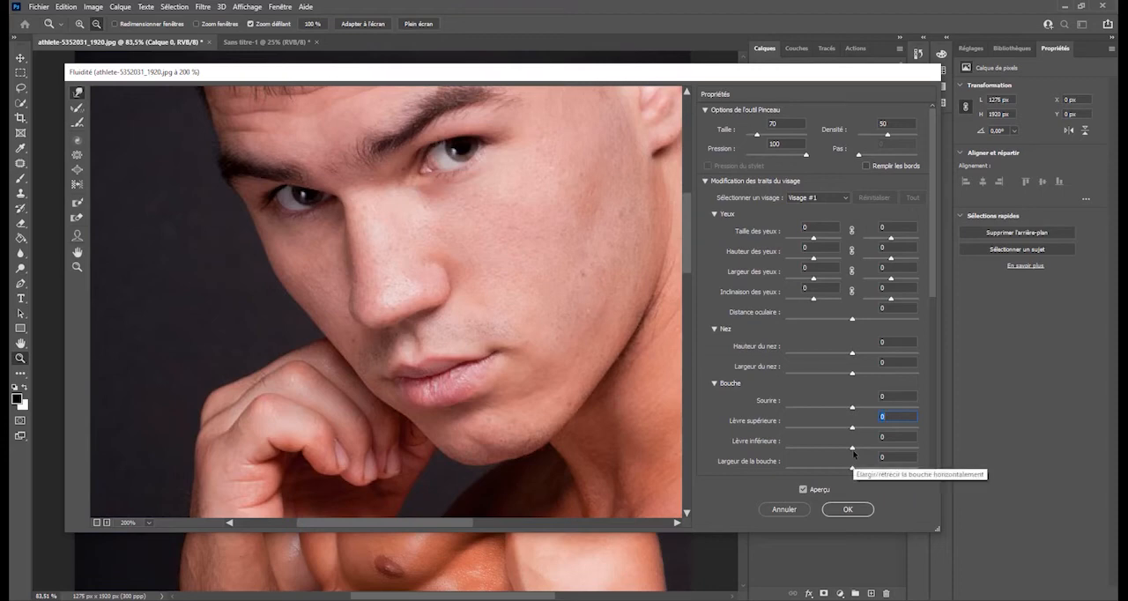
left_click(852, 449)
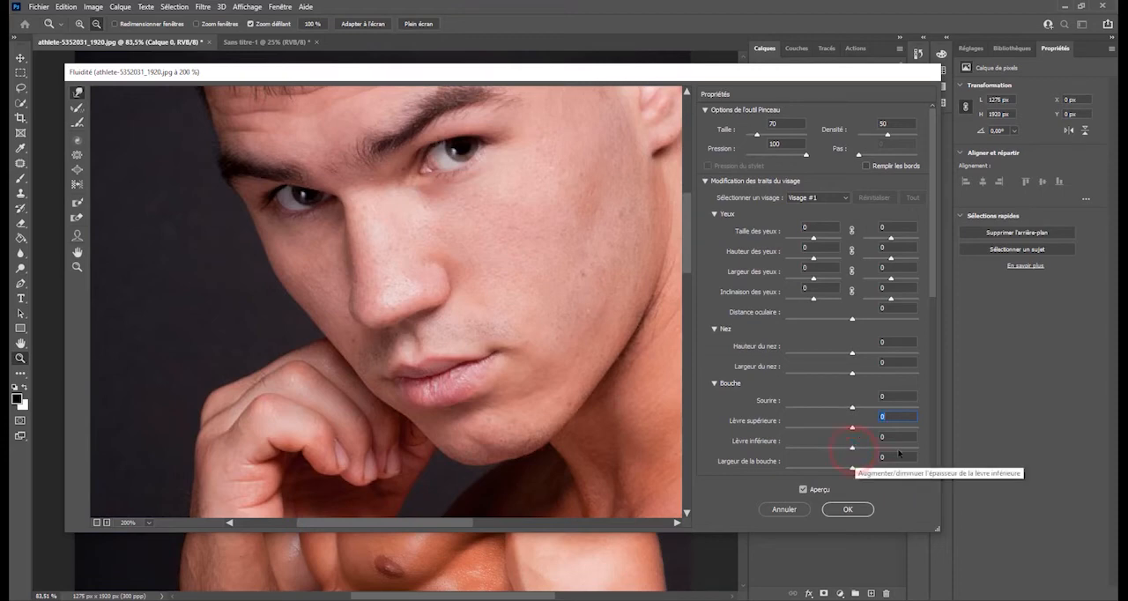
left_click_drag(851, 447, 932, 476)
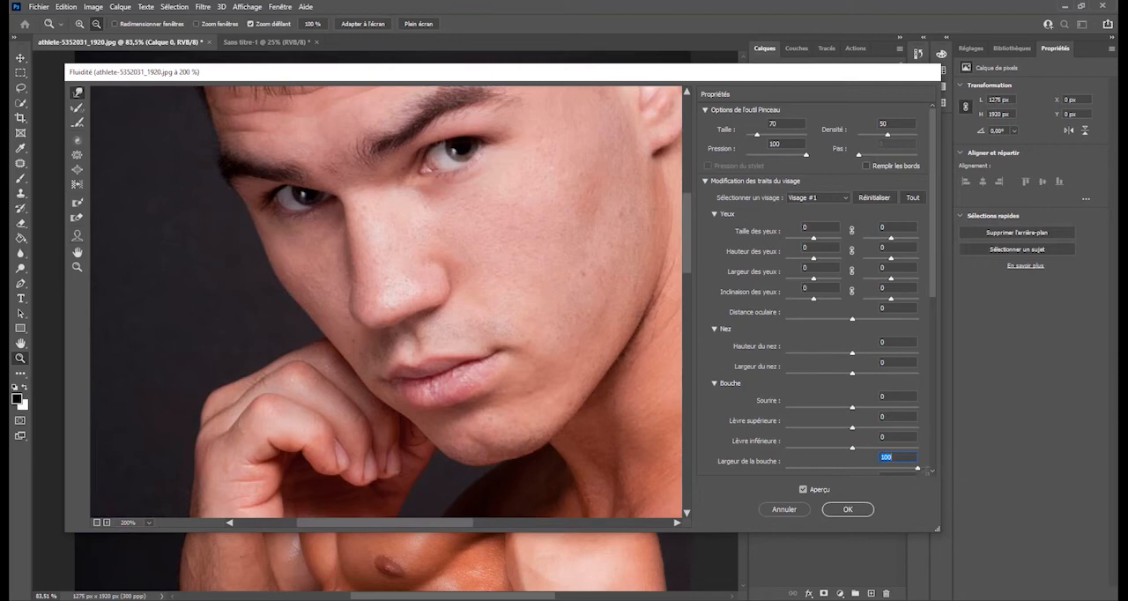
left_click_drag(852, 406, 905, 413)
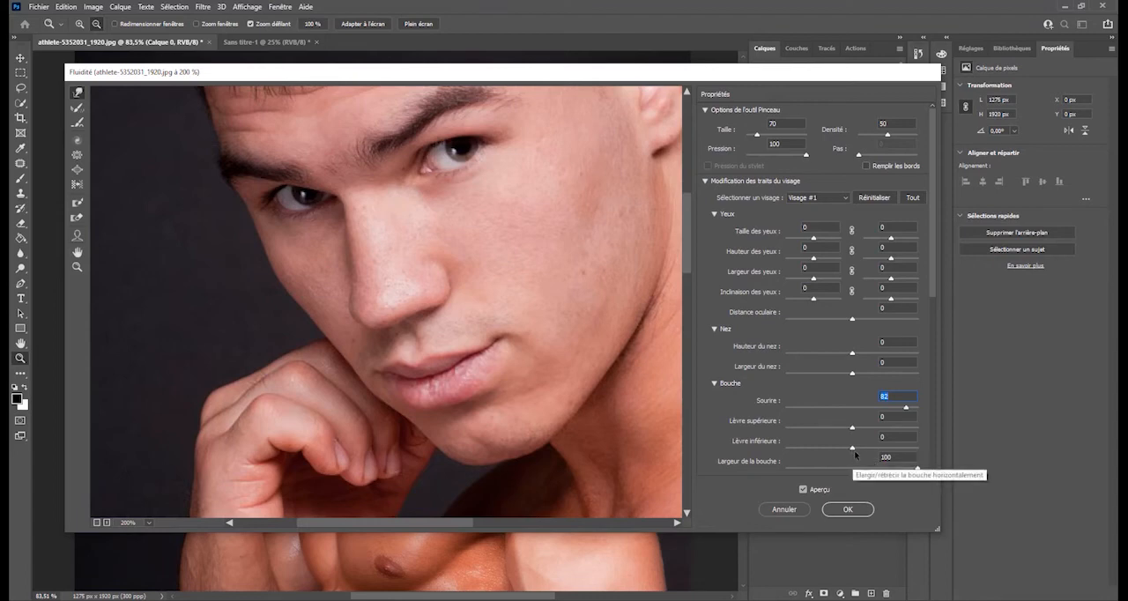
- Try the lower-lip thickness at 100, finishing with Lèvre inférieure at 2
left_click(853, 450)
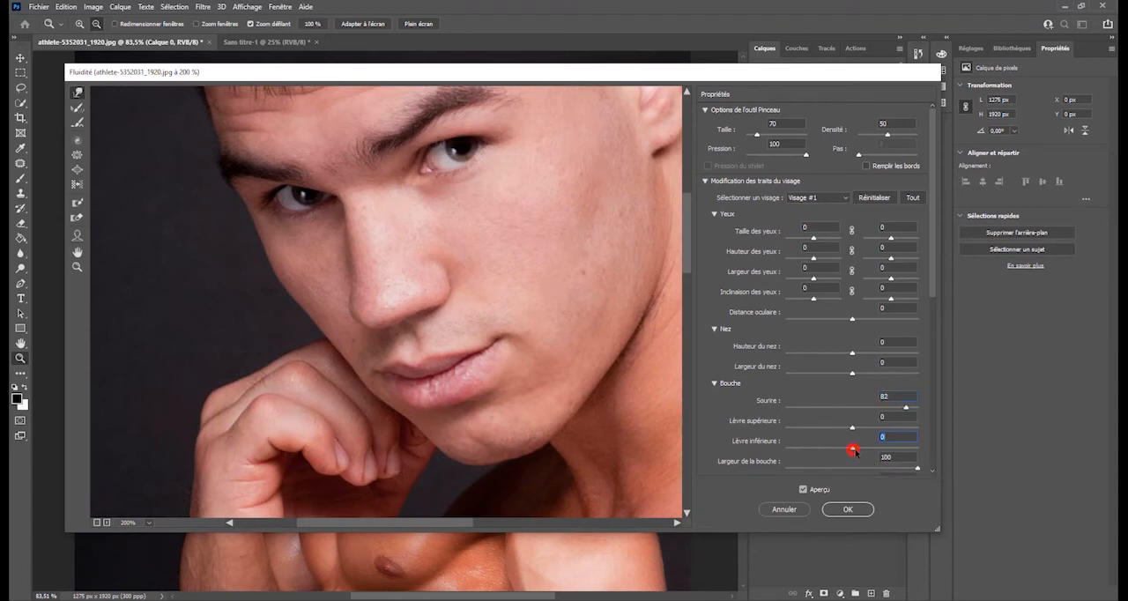
left_click_drag(870, 452, 924, 453)
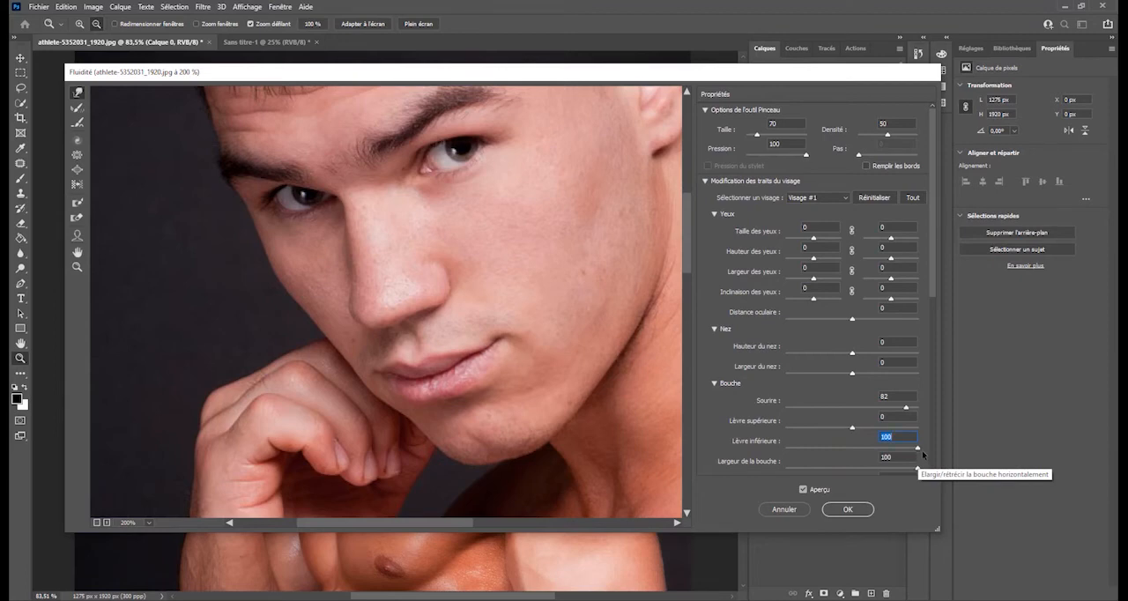
left_click_drag(922, 454, 887, 454)
type("2")
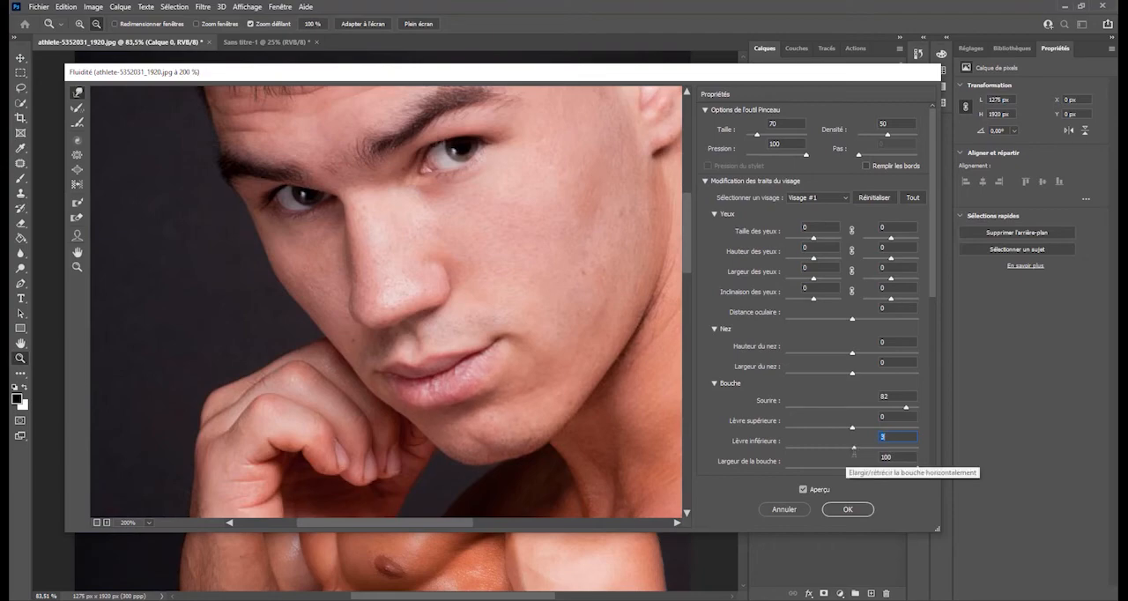
- Link the two eyes' size values and set Taille des yeux to 12 for both eyes
left_click(689, 224)
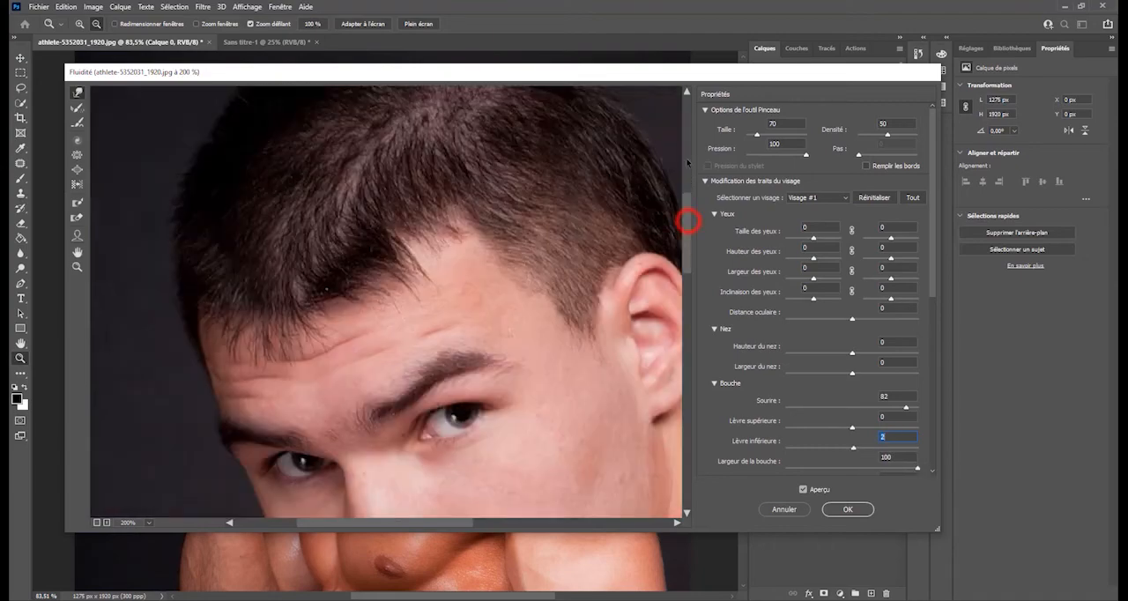
left_click(689, 197)
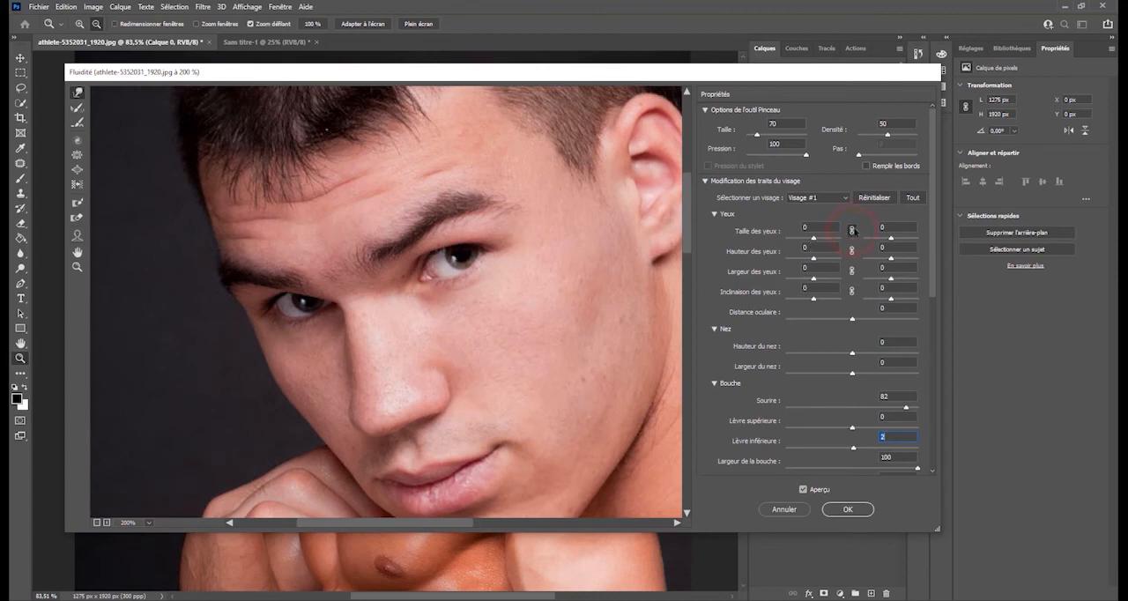
left_click_drag(813, 238, 824, 243)
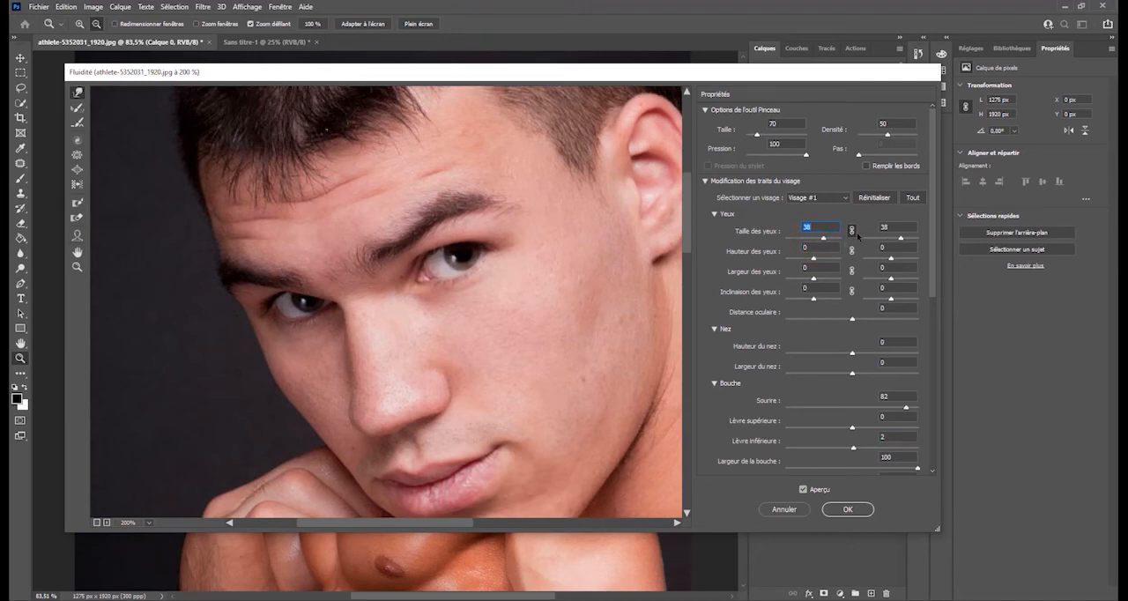
left_click_drag(825, 241, 817, 241)
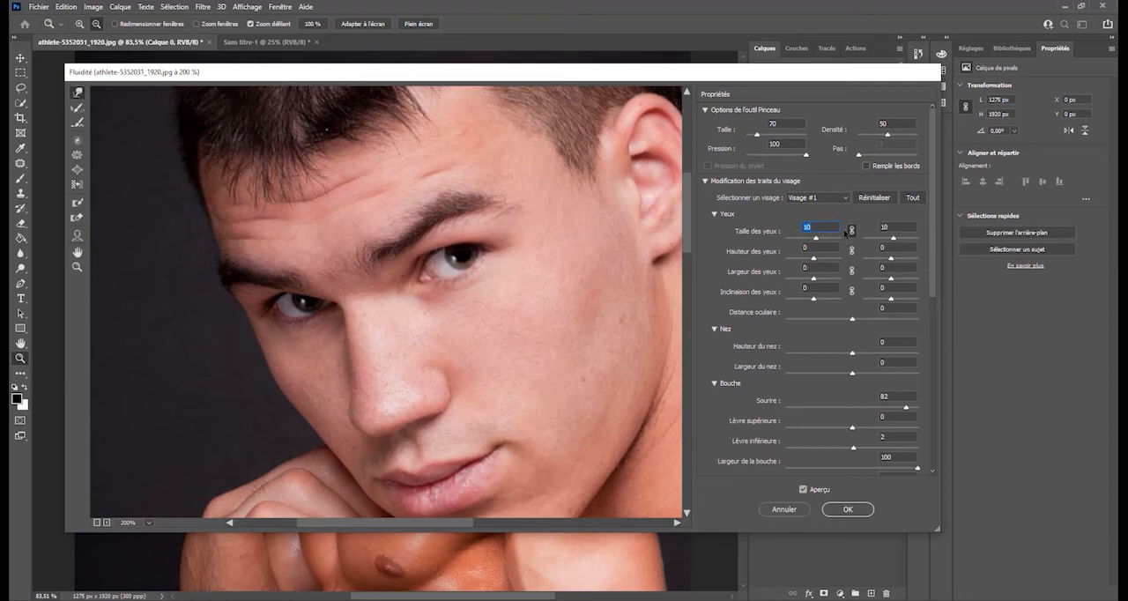
mouse_move(817, 238)
left_mouse_down()
mouse_move(837, 240)
mouse_move(784, 240)
mouse_move(857, 254)
mouse_move(809, 259)
mouse_move(818, 258)
left_mouse_up()
- For both eyes, set Hauteur des yeux to 83 and Largeur des yeux to -3
left_click_drag(812, 257, 840, 278)
type("-3")
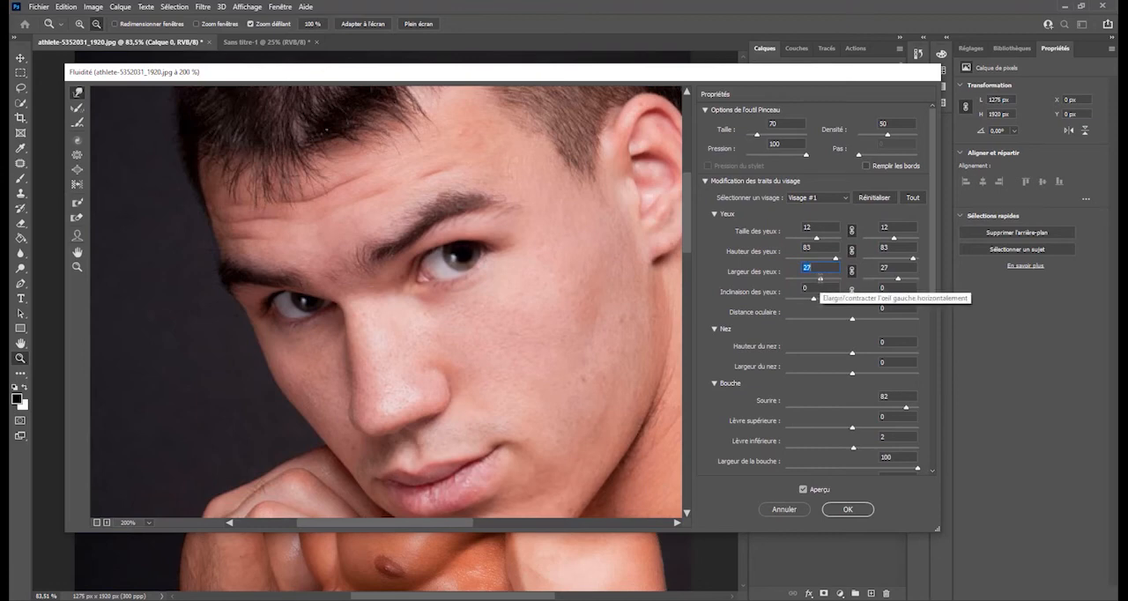
key("Return")
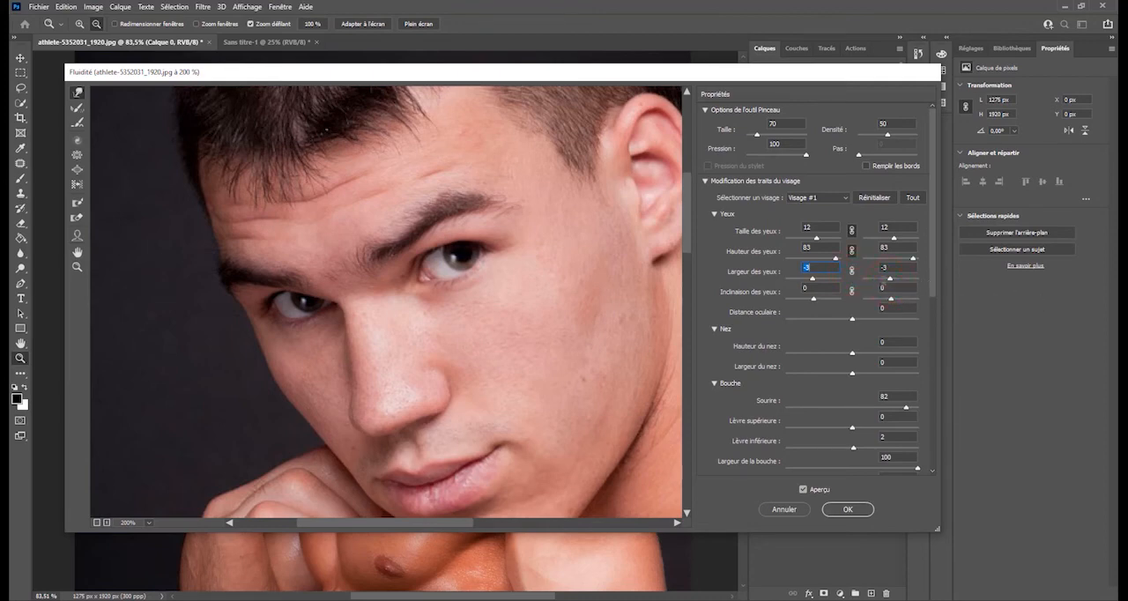
- Set Largeur des yeux to -100 for the right eye only and the linked Hauteur des yeux to -44
left_click(891, 277)
left_click_drag(878, 282, 834, 284)
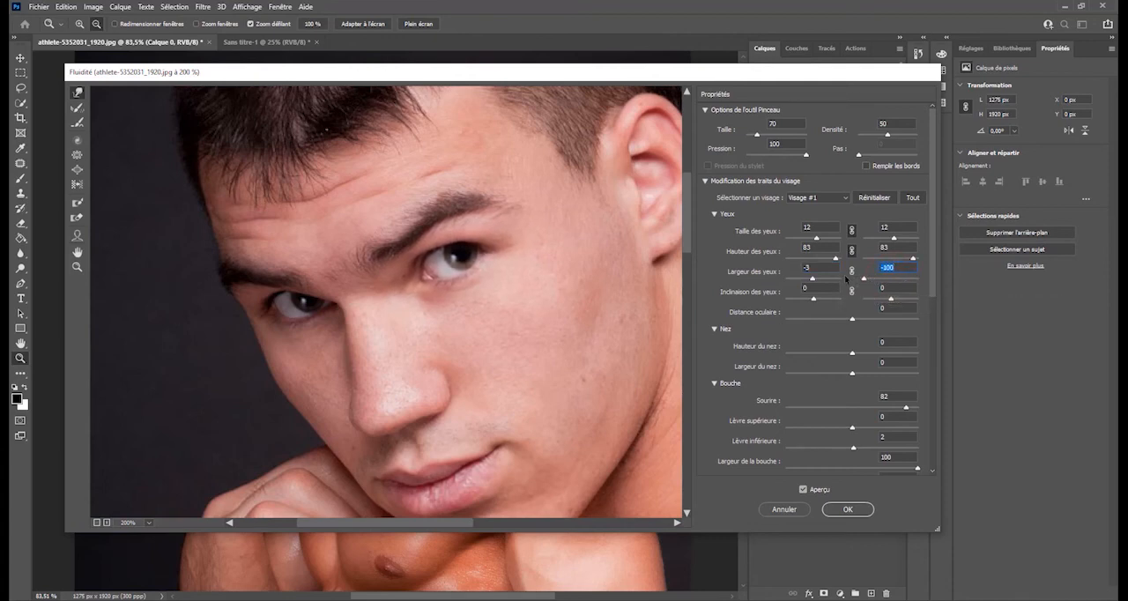
left_click_drag(912, 258, 864, 258)
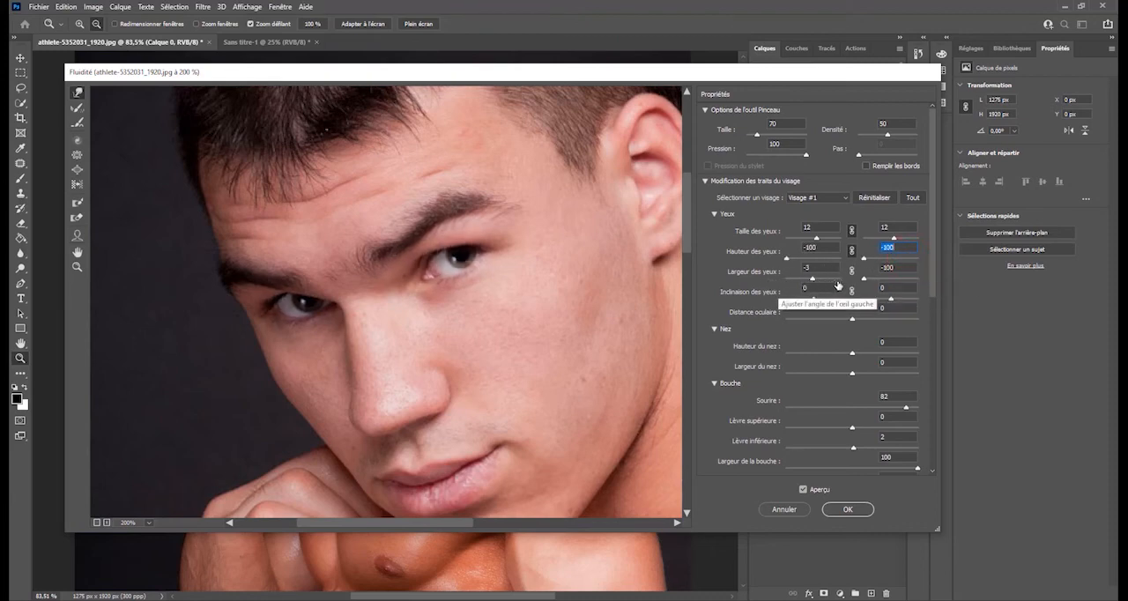
left_click_drag(864, 258, 879, 258)
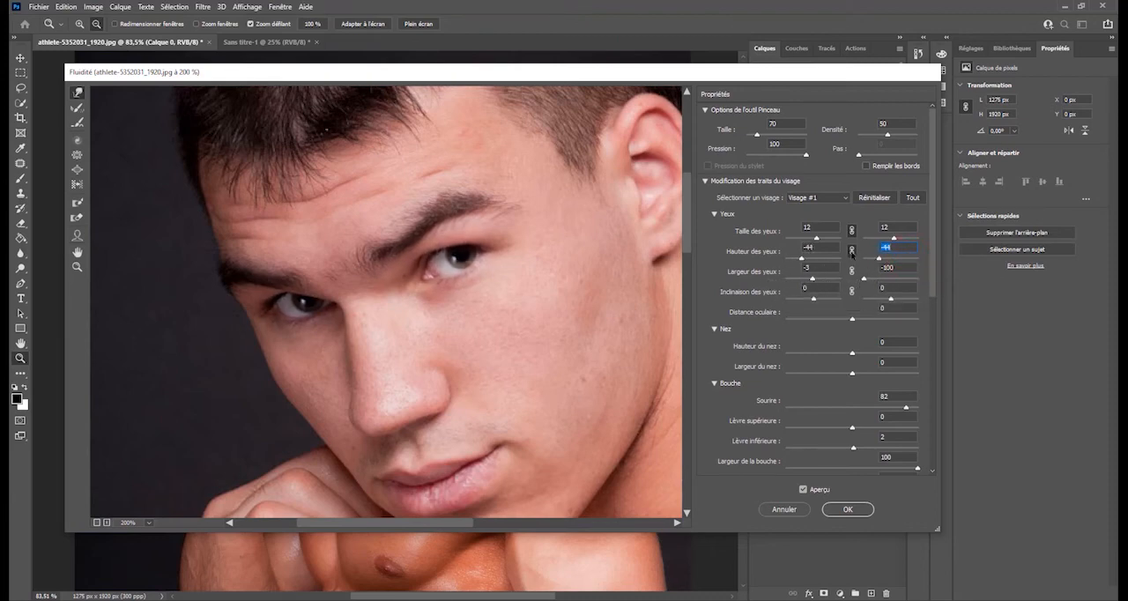
- Compare the face before and after the Fluidité changes by switching Aperçu off and on repeatedly
scroll(820, 437, "down", 3)
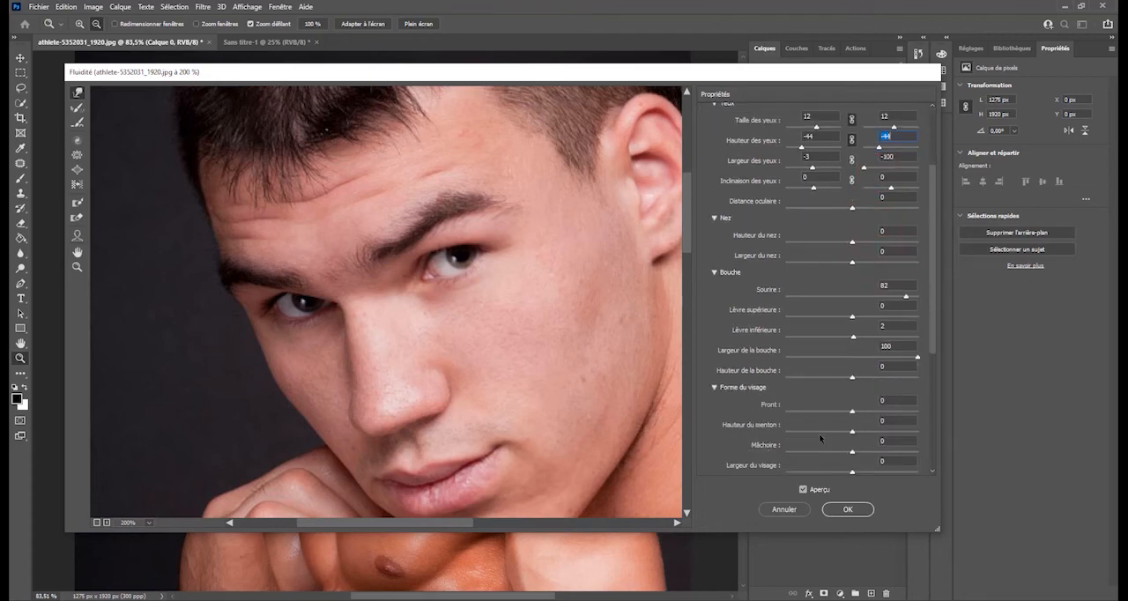
left_click(803, 490)
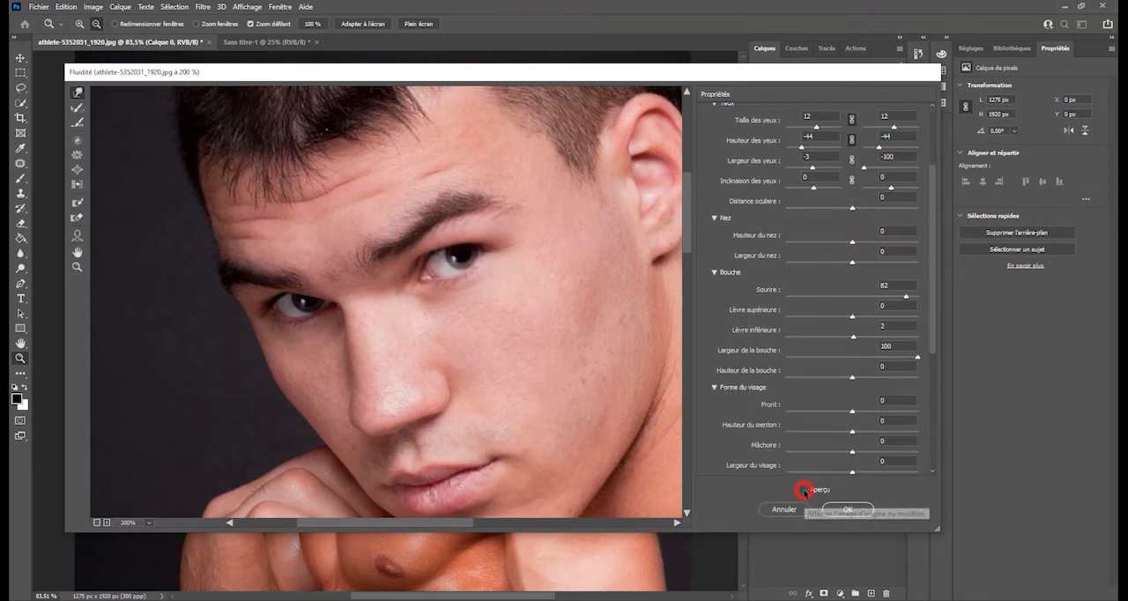
left_click(803, 491)
left_click(803, 491)
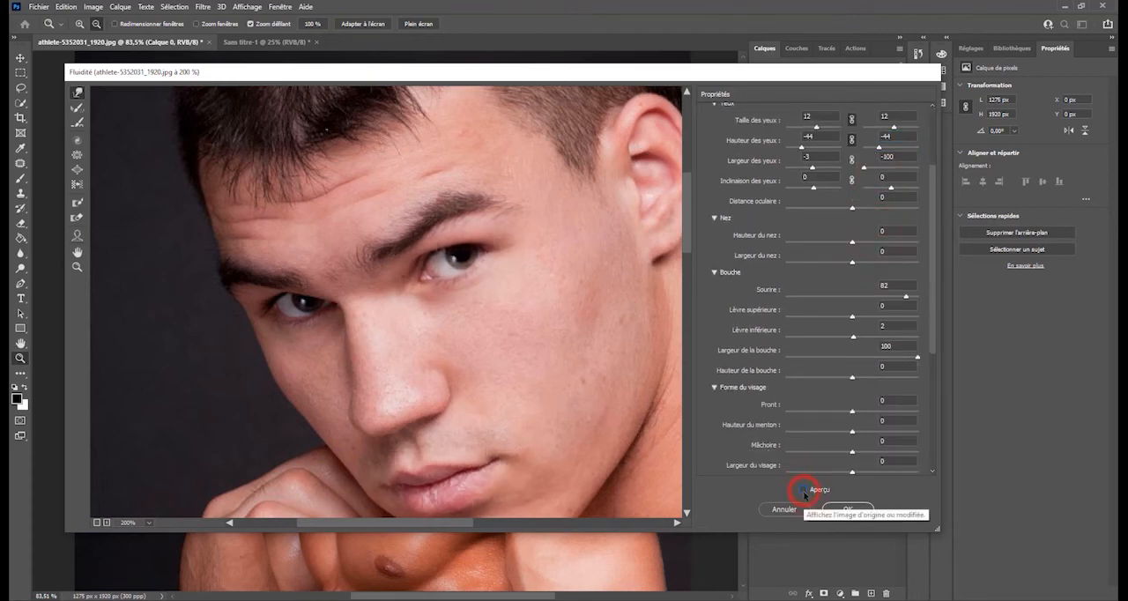
left_click(802, 491)
left_click(802, 491)
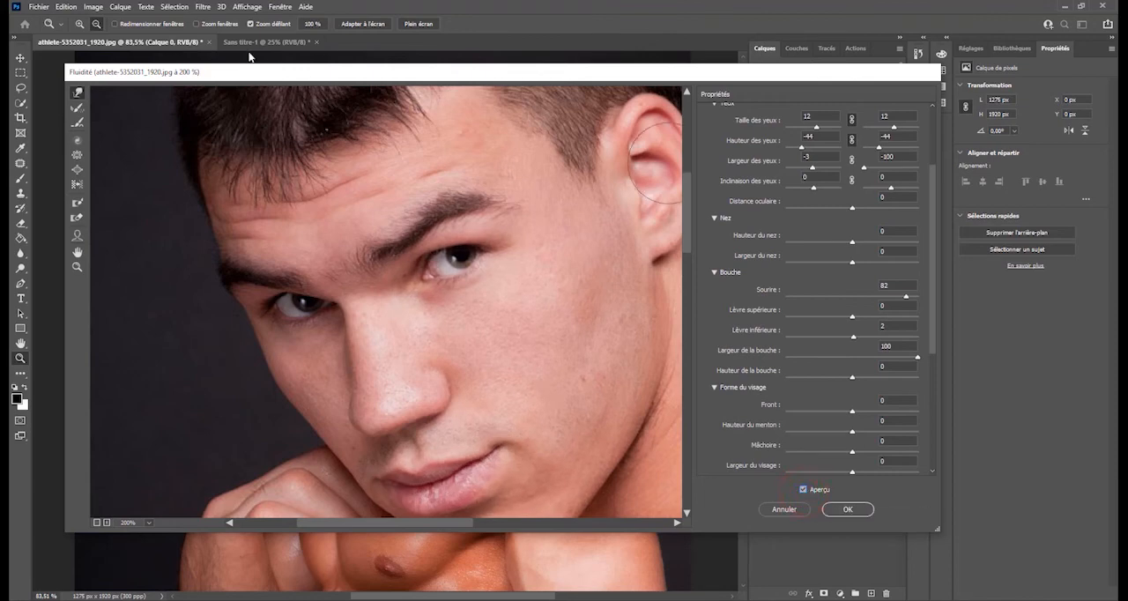
- With the Déformation avant tool at size 25, stretch the outer end of the eyebrow outward and pull the nose tip downward
left_click(77, 94)
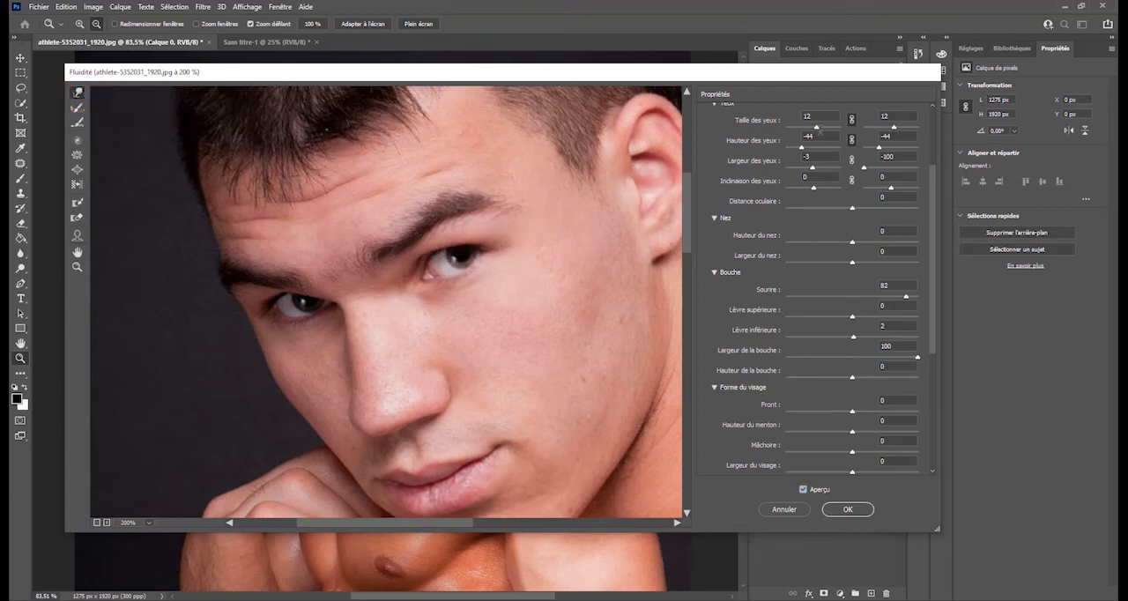
scroll(815, 156, "up", 3)
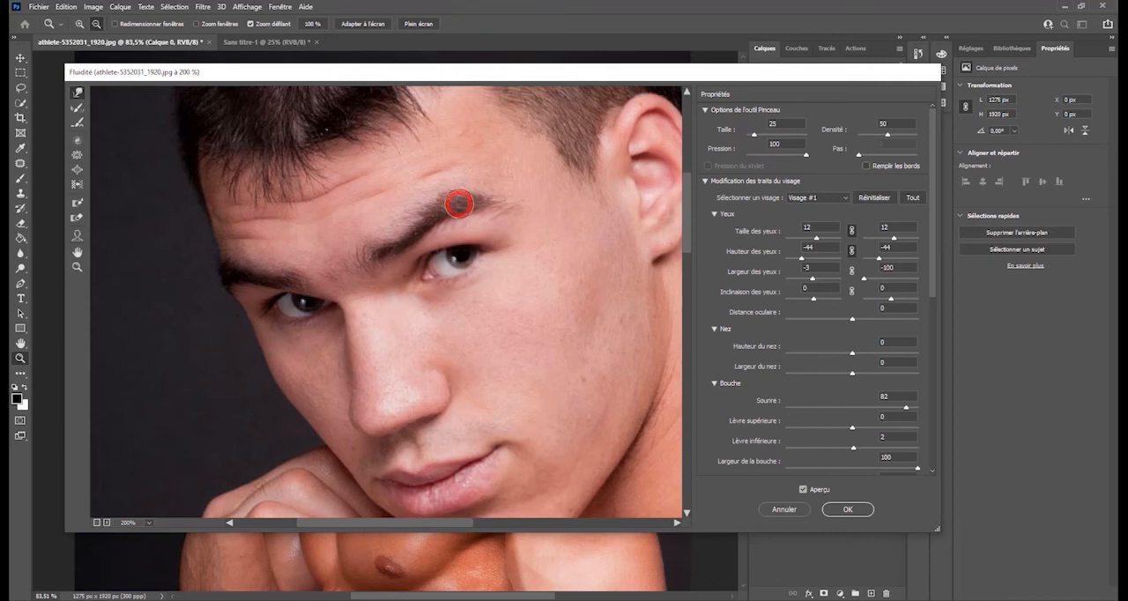
left_click_drag(458, 204, 518, 187)
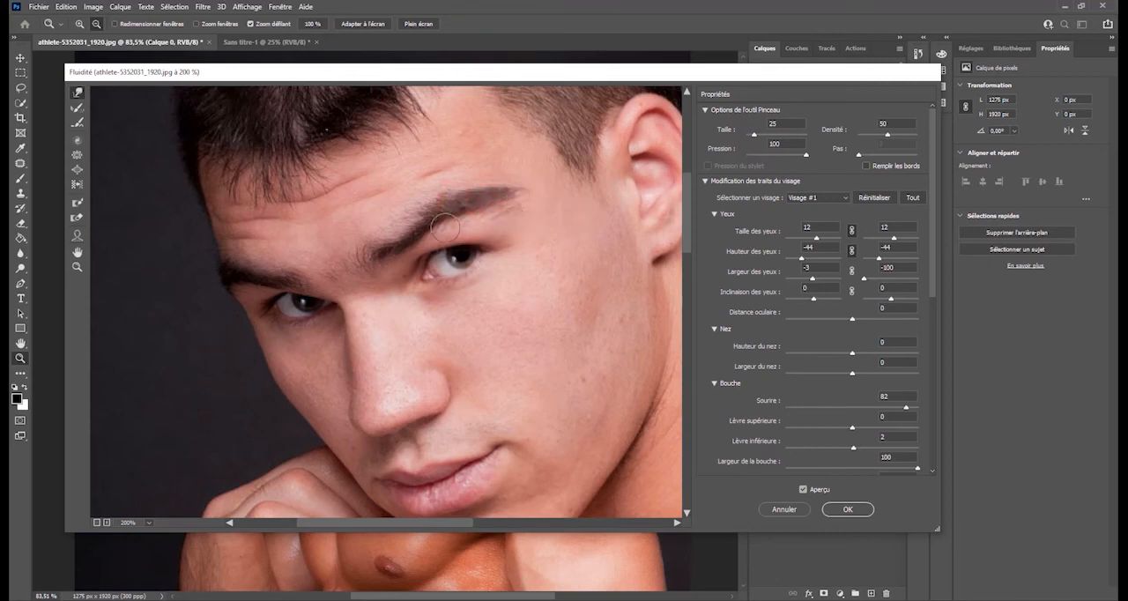
mouse_move(365, 420)
left_mouse_down()
mouse_move(364, 452)
mouse_move(378, 428)
left_mouse_up()
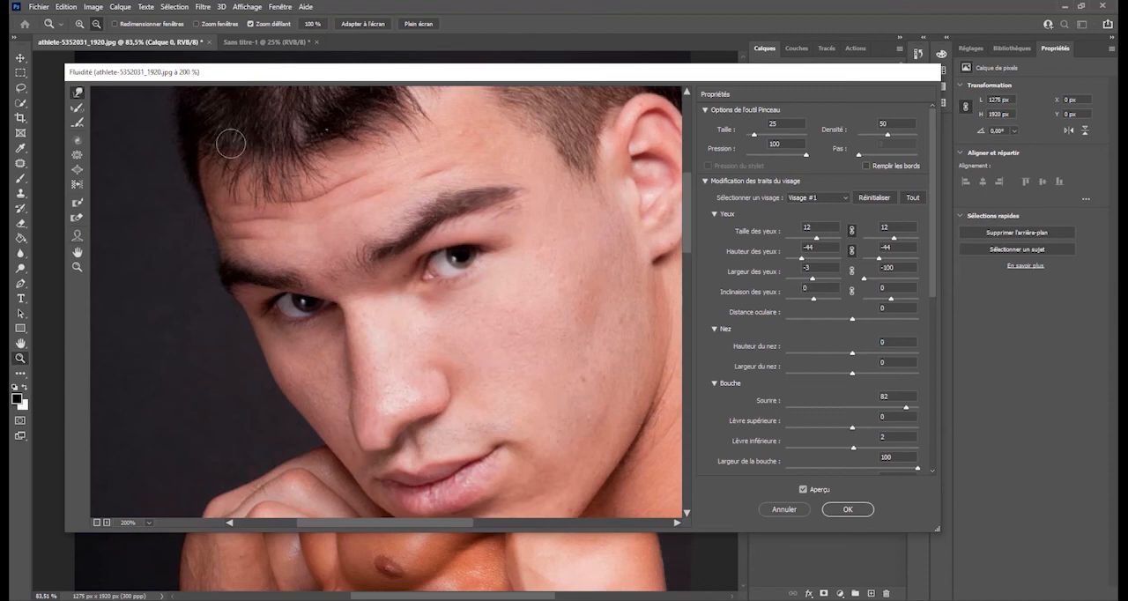
- With the reconstruction brush at size 20, paint over the eye and the stretched nose tip to restore their original shape
left_click(78, 108)
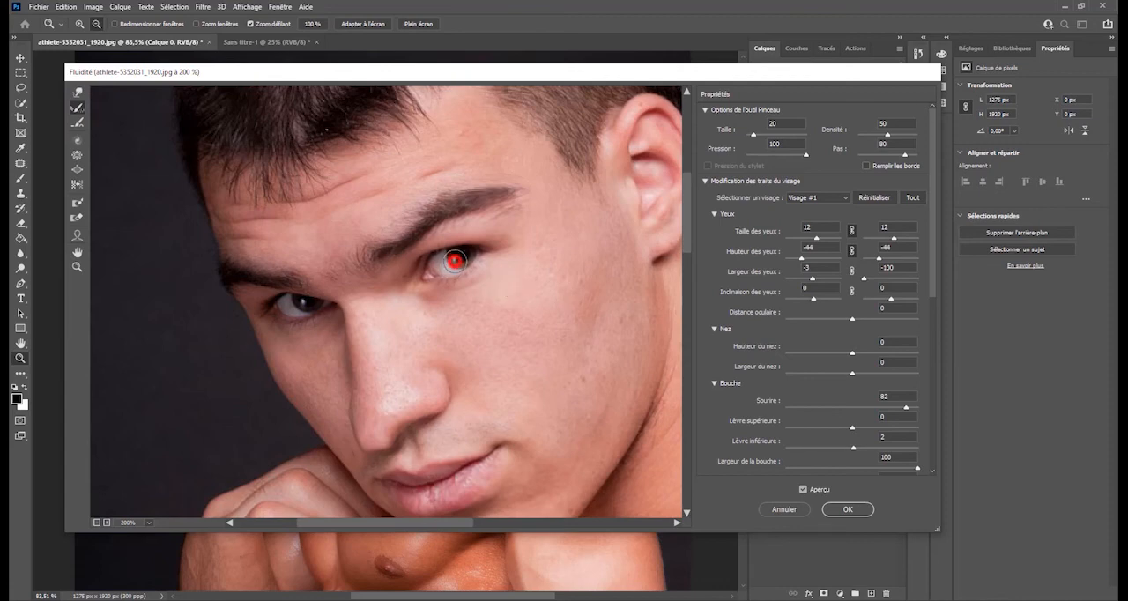
mouse_move(453, 260)
left_mouse_down()
mouse_move(439, 263)
mouse_move(445, 271)
left_mouse_up()
mouse_move(376, 459)
left_mouse_down()
mouse_move(390, 419)
mouse_move(372, 443)
left_mouse_up()
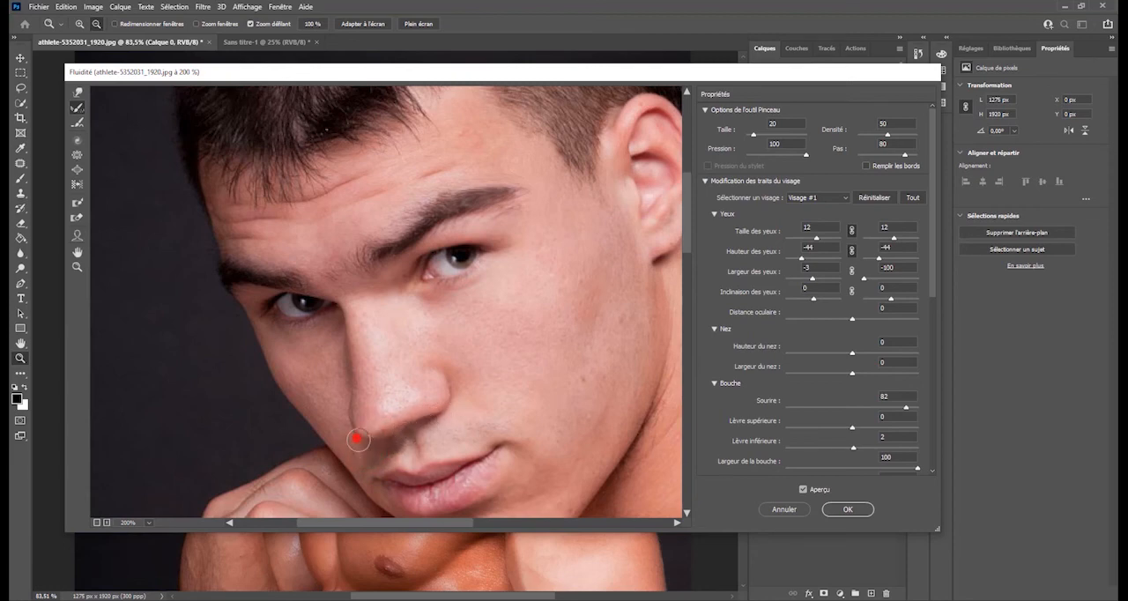
left_click_drag(358, 437, 363, 436)
- With the Outil Visage at 100% zoom, tilt the right eye by setting its Inclinaison des yeux to 26
left_click(77, 236)
left_click(77, 238)
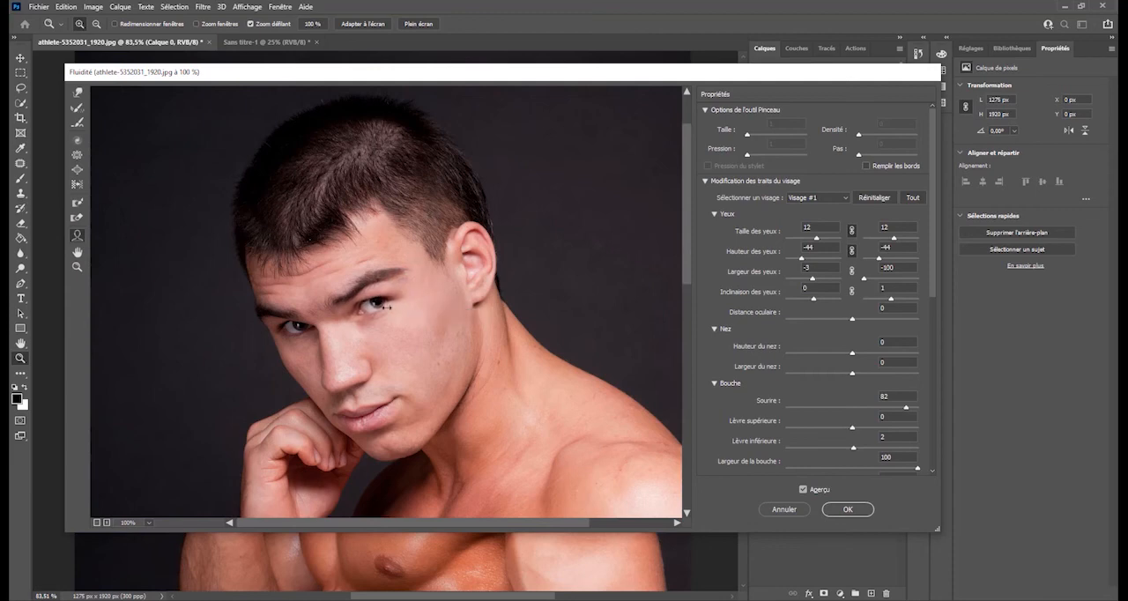
left_click(313, 202)
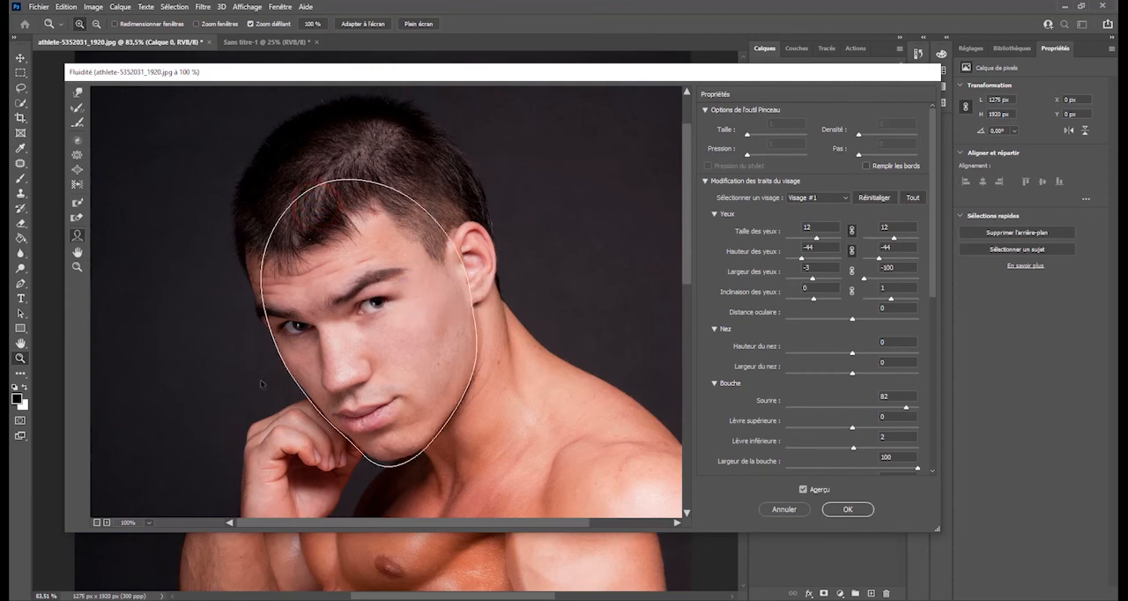
left_click(461, 266)
left_click(406, 224)
left_click(439, 220)
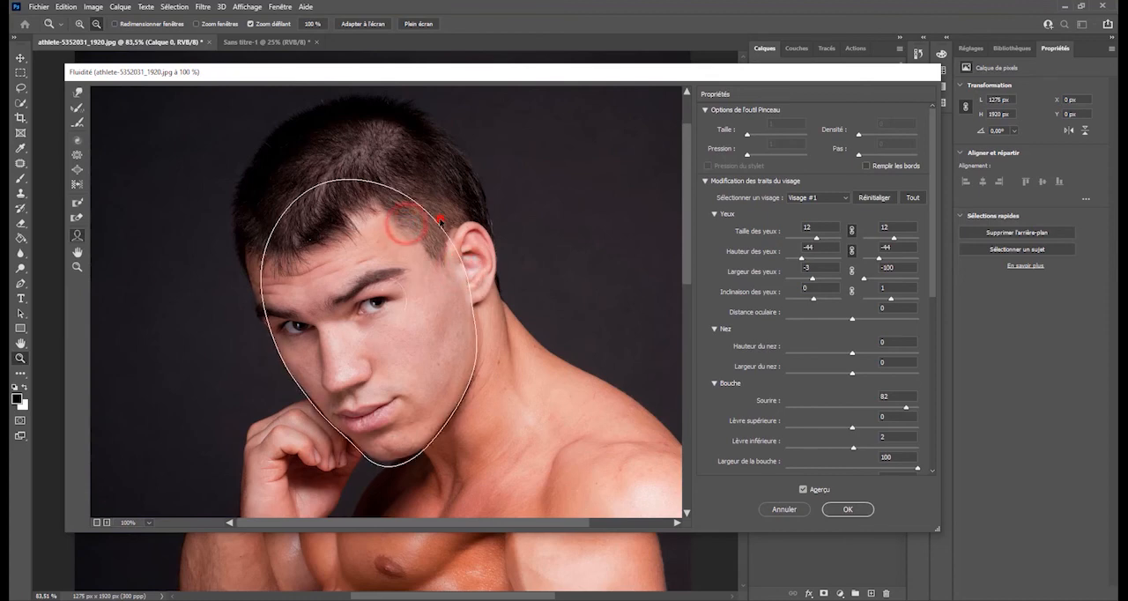
left_click_drag(407, 297, 408, 291)
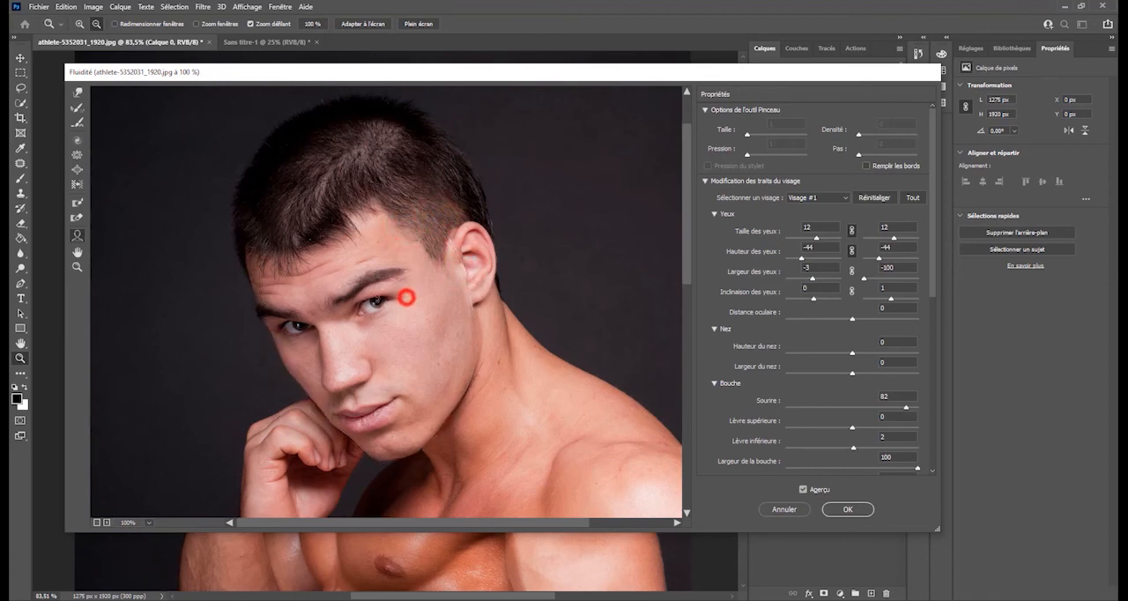
left_click(457, 355)
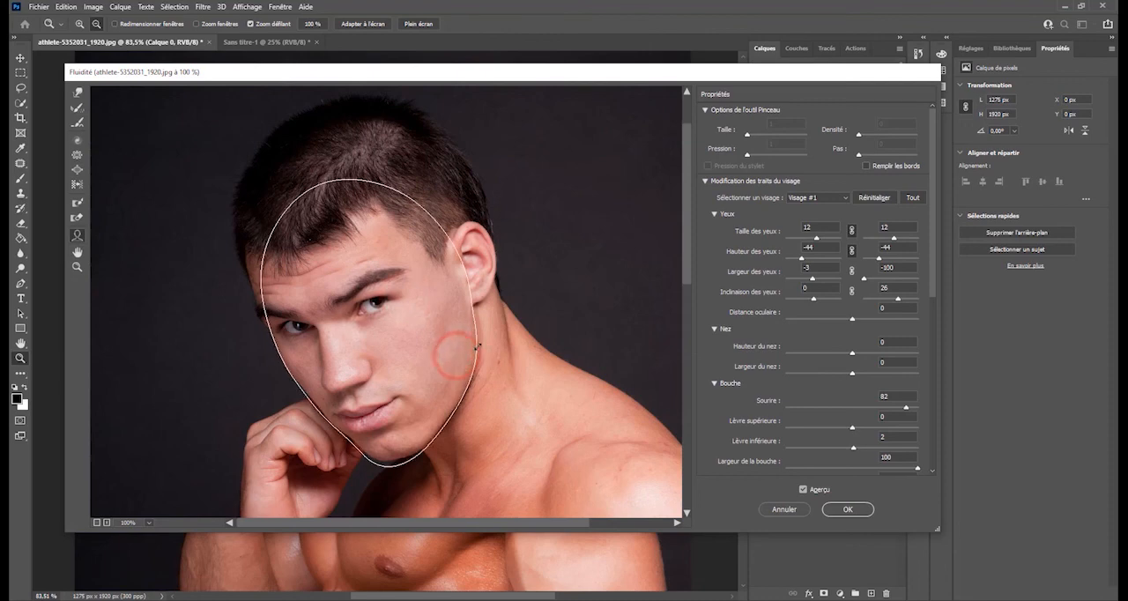
- Reshape the face outline by narrowing the jaw, raising the chin and lowering the forehead, and discard all the Fluidité changes
left_click(479, 348)
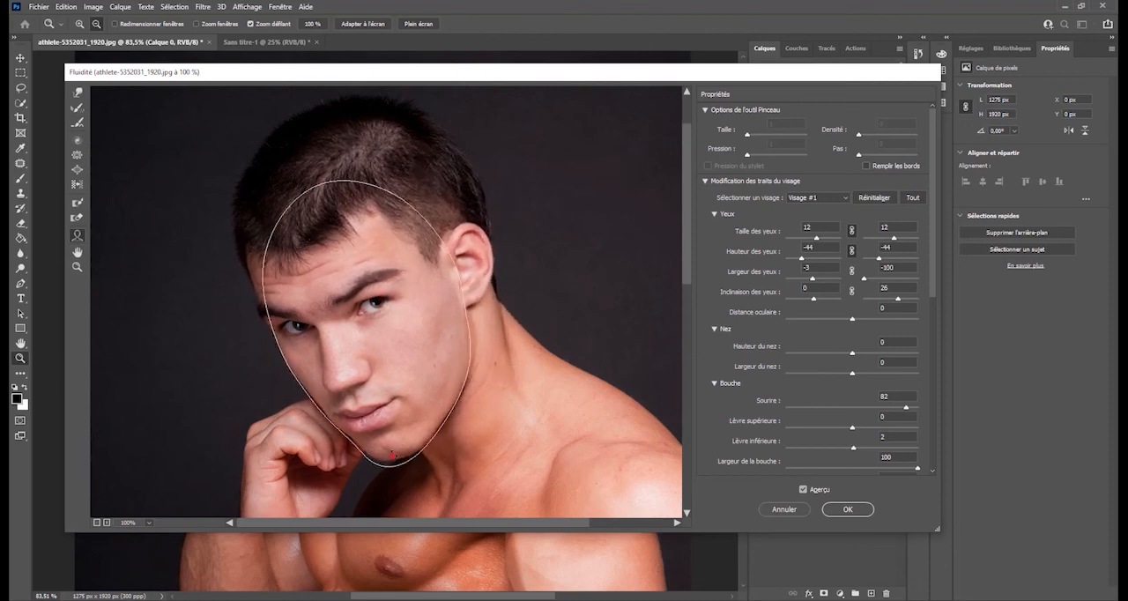
left_click(397, 465)
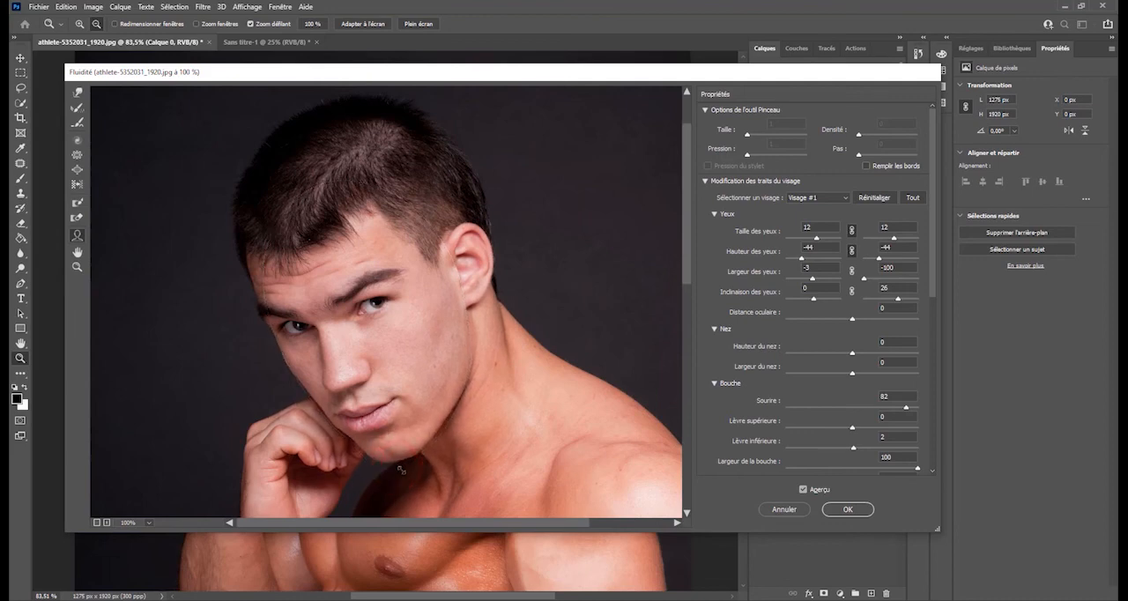
left_click(349, 162)
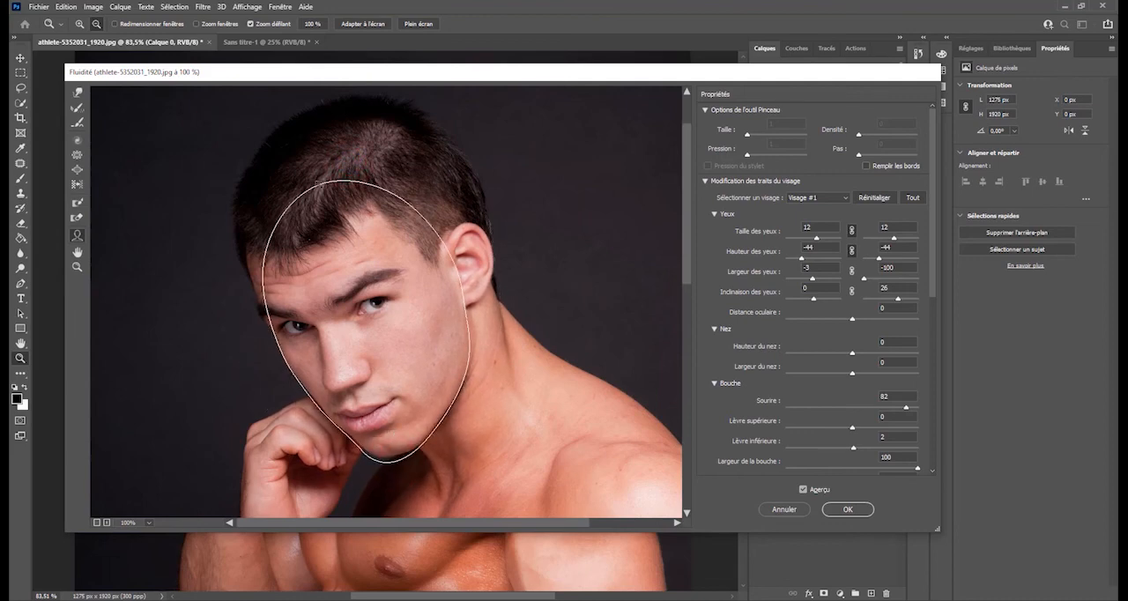
left_click(315, 180)
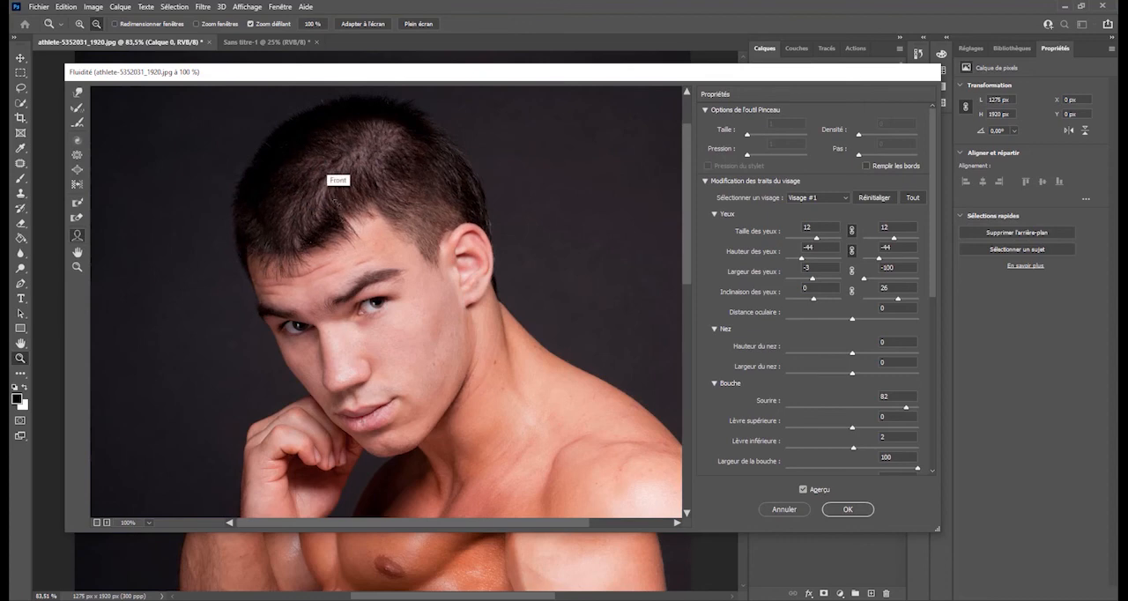
left_click(475, 273)
left_click(471, 275)
left_click(784, 510)
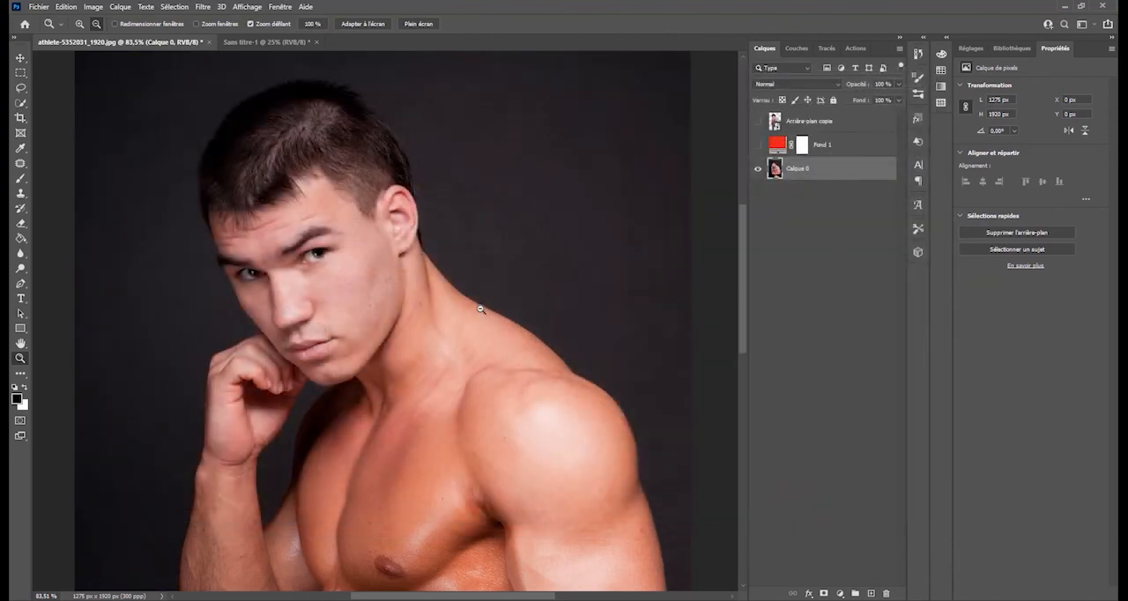
scroll(436, 269, "right", 2)
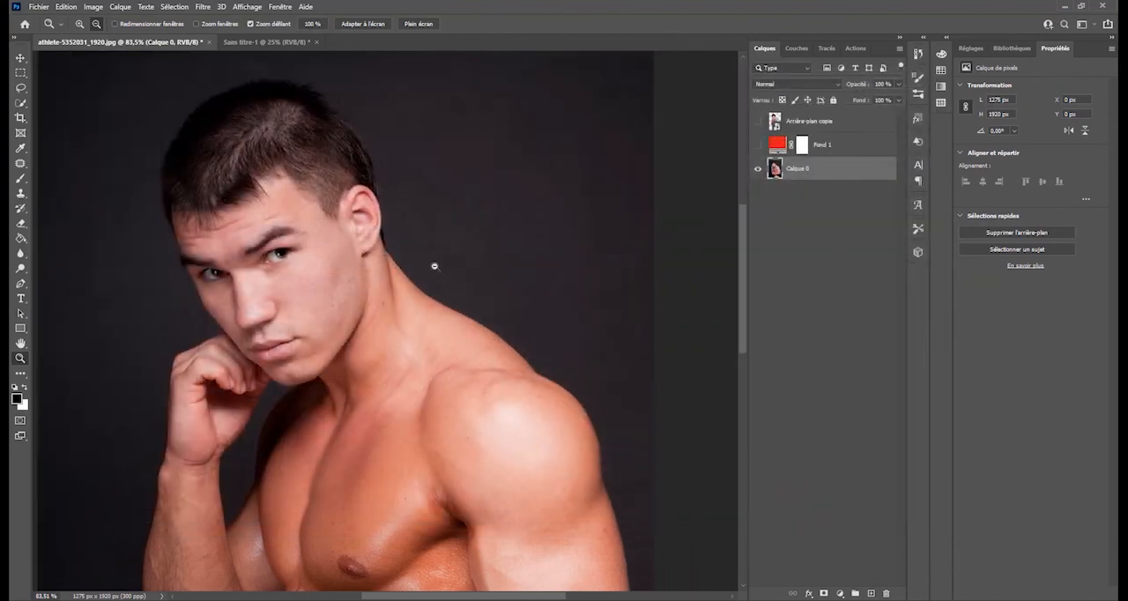
scroll(435, 266, "down", 3)
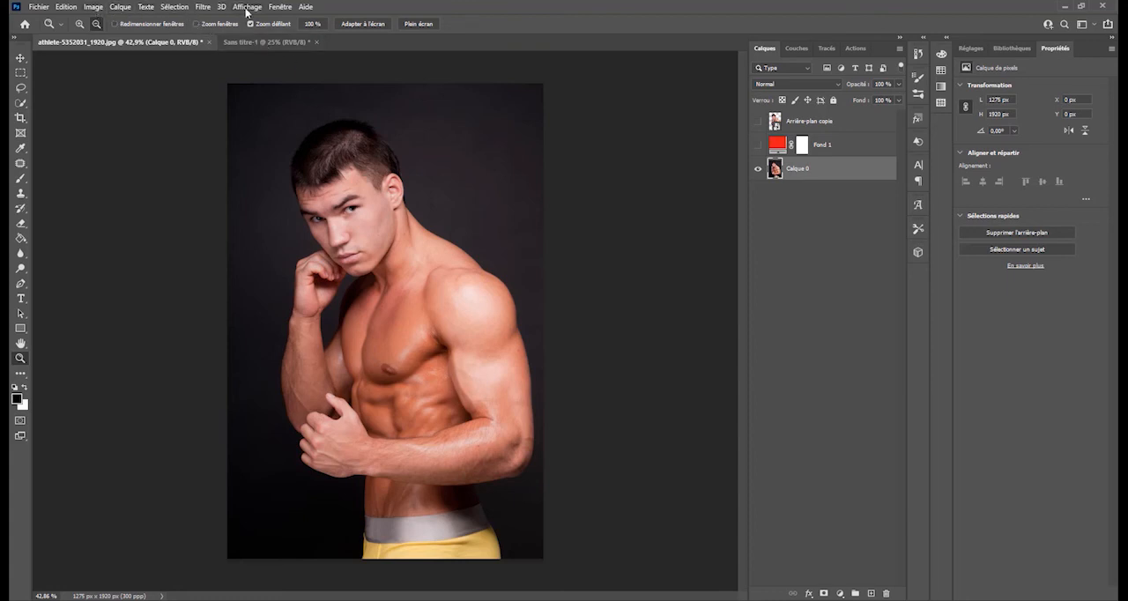
left_click(211, 7)
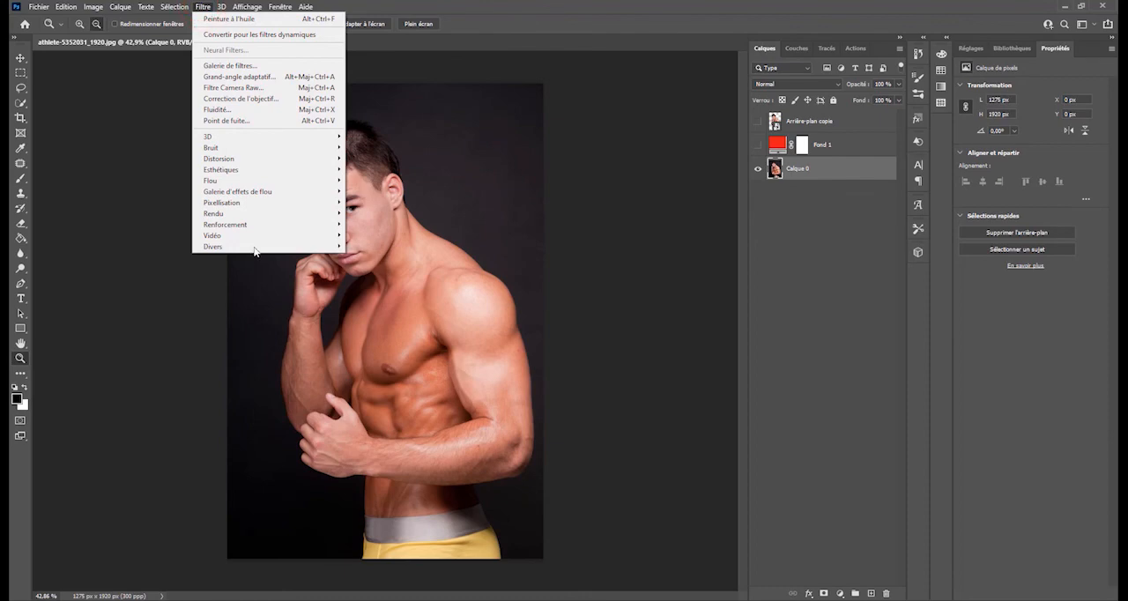
left_click(278, 7)
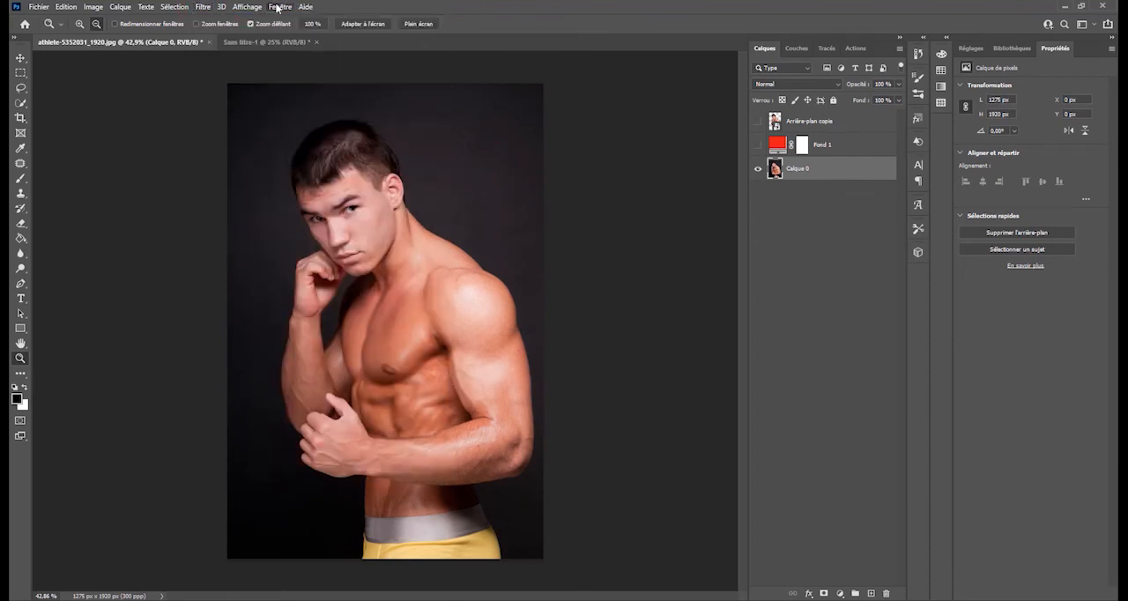
left_click(277, 8)
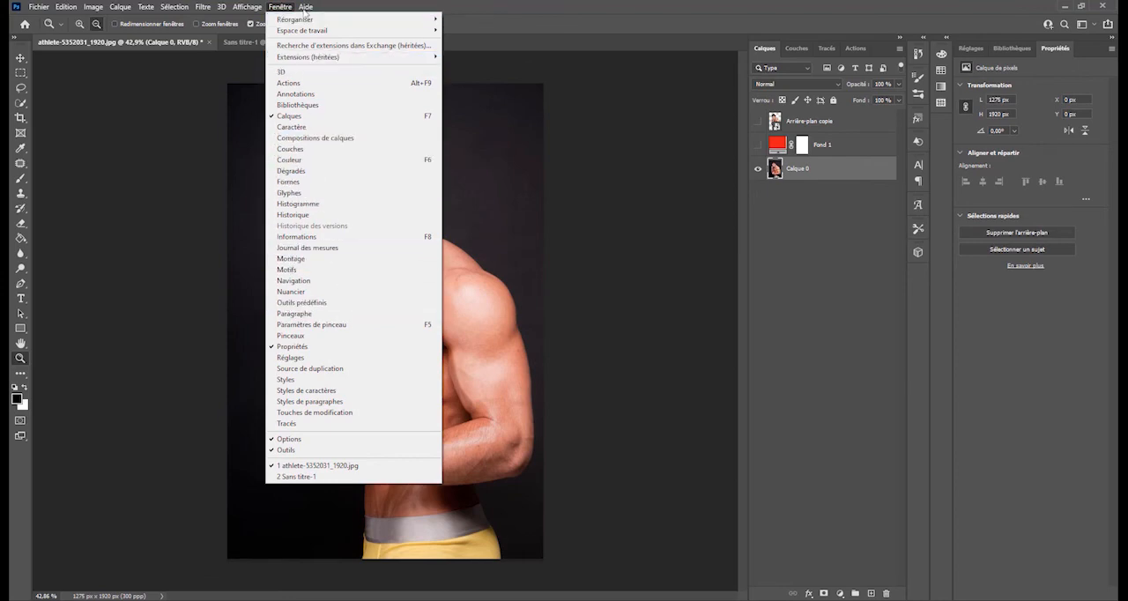
left_click(172, 7)
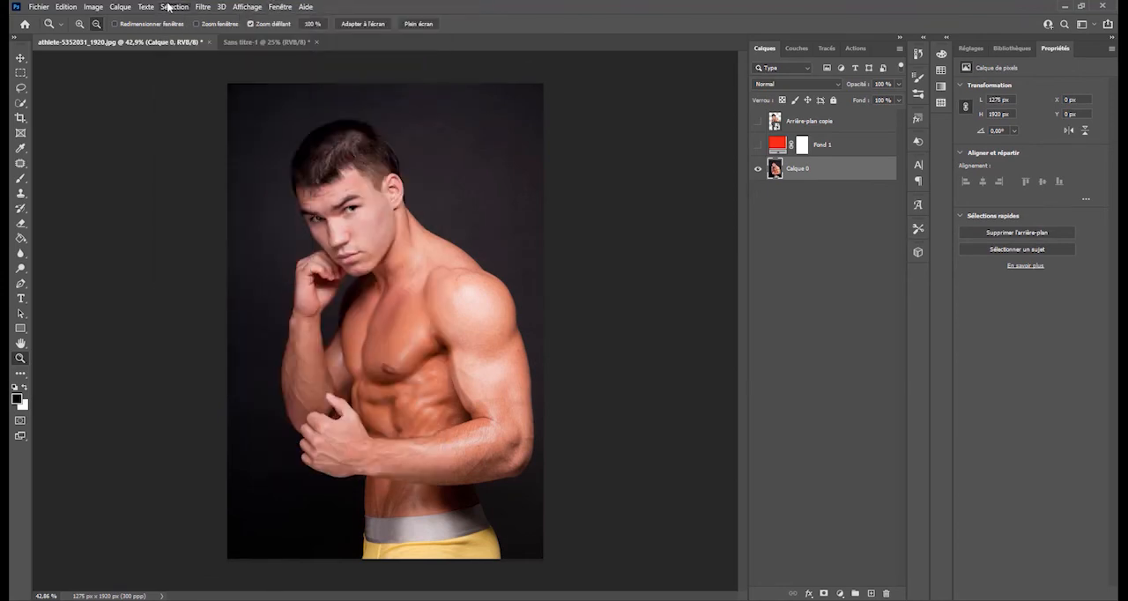
left_click(172, 7)
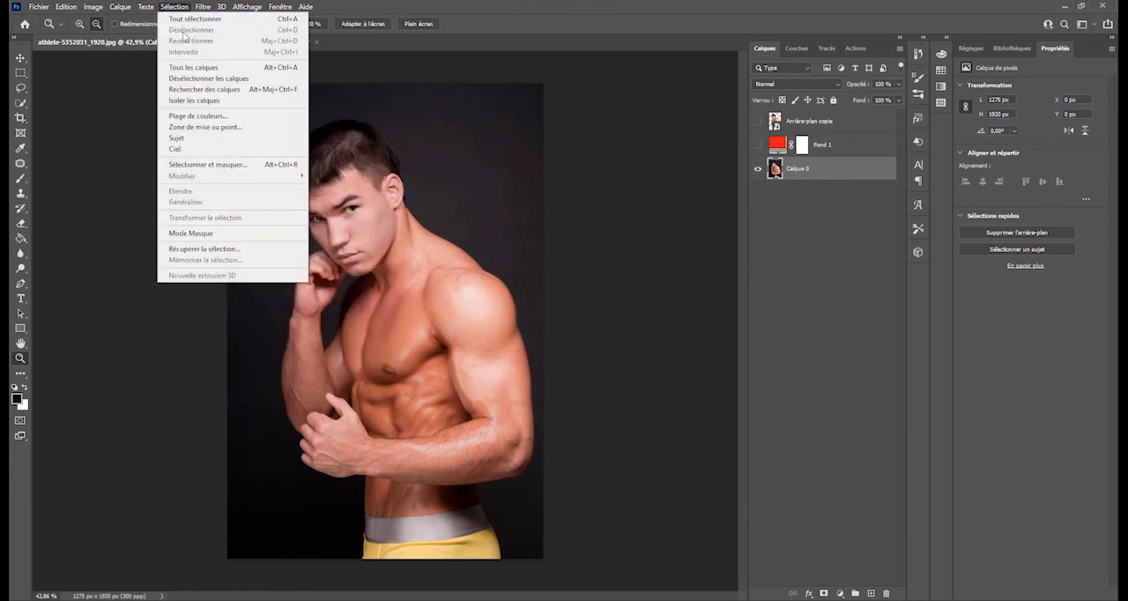
left_click(161, 8)
left_click(146, 7)
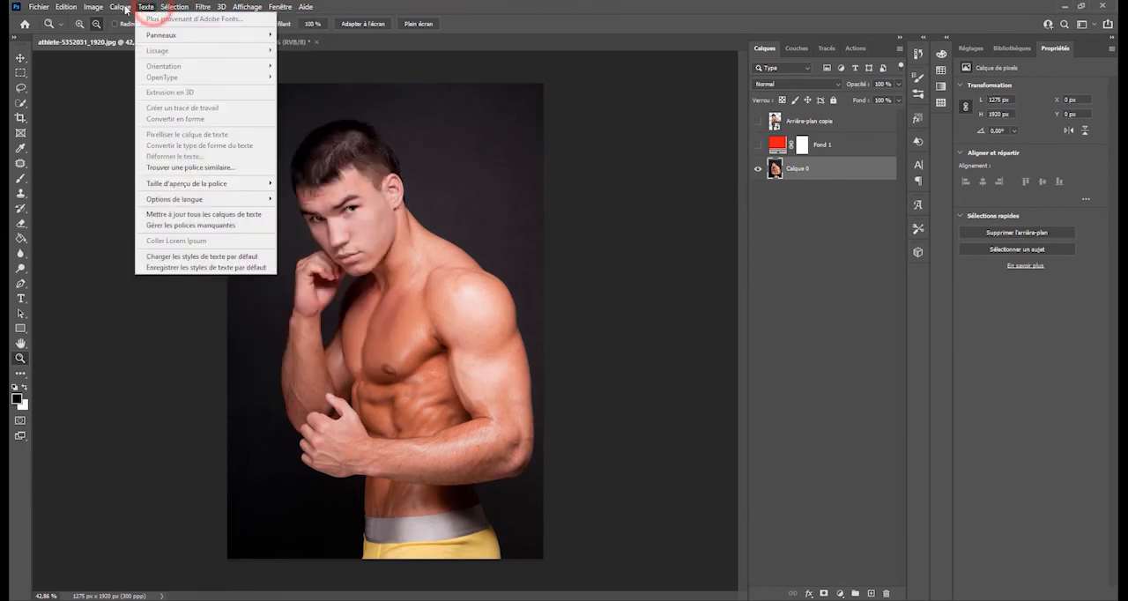
left_click(120, 7)
left_click(120, 7)
left_click(120, 7)
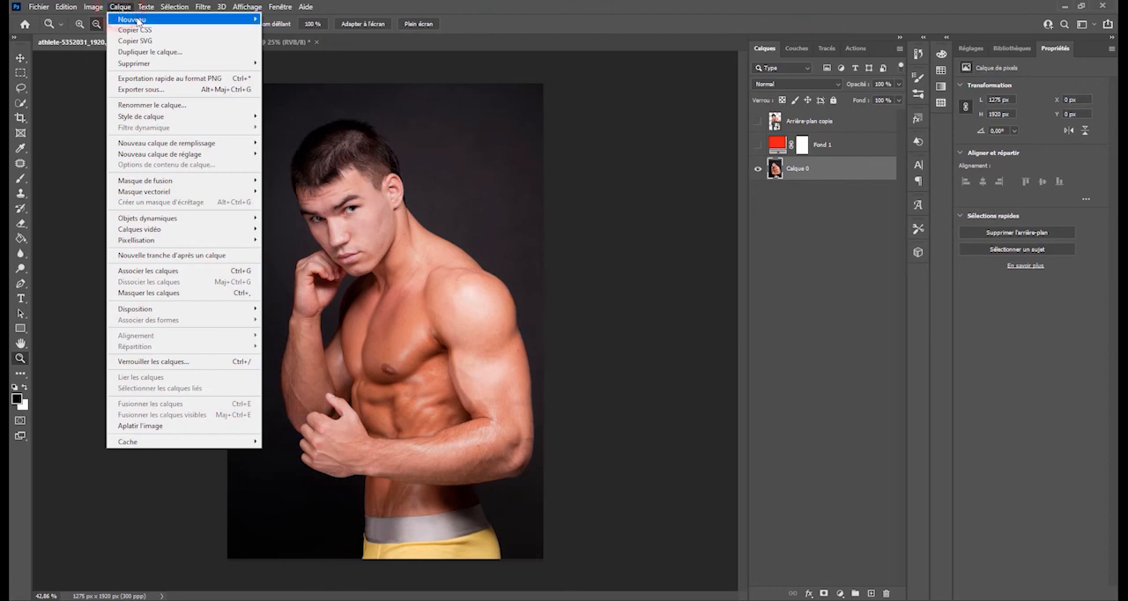
mouse_move(136, 20)
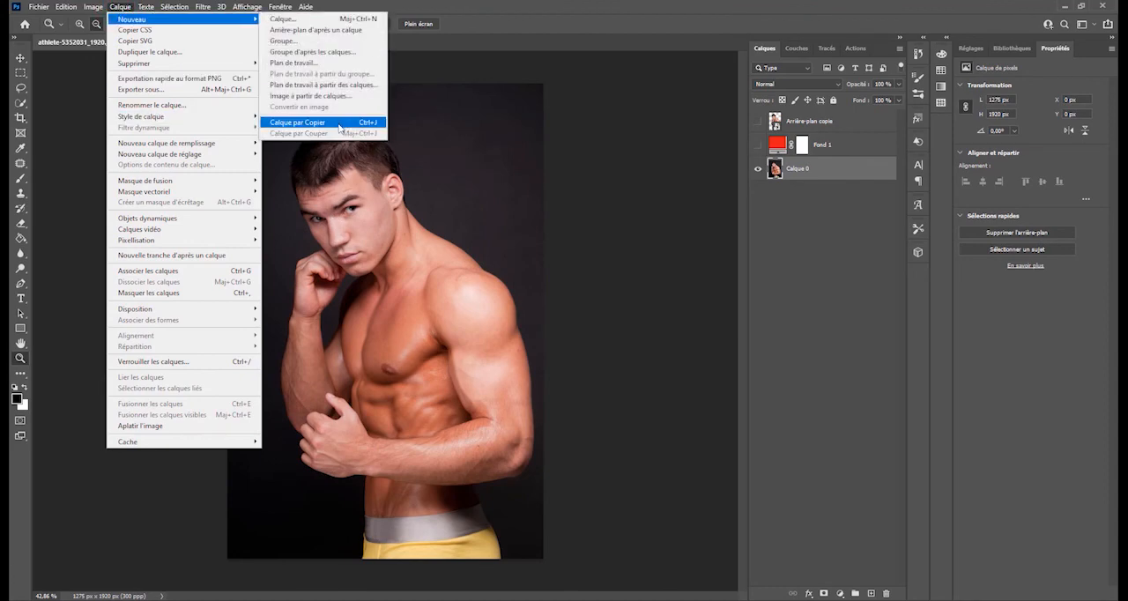
left_click(97, 10)
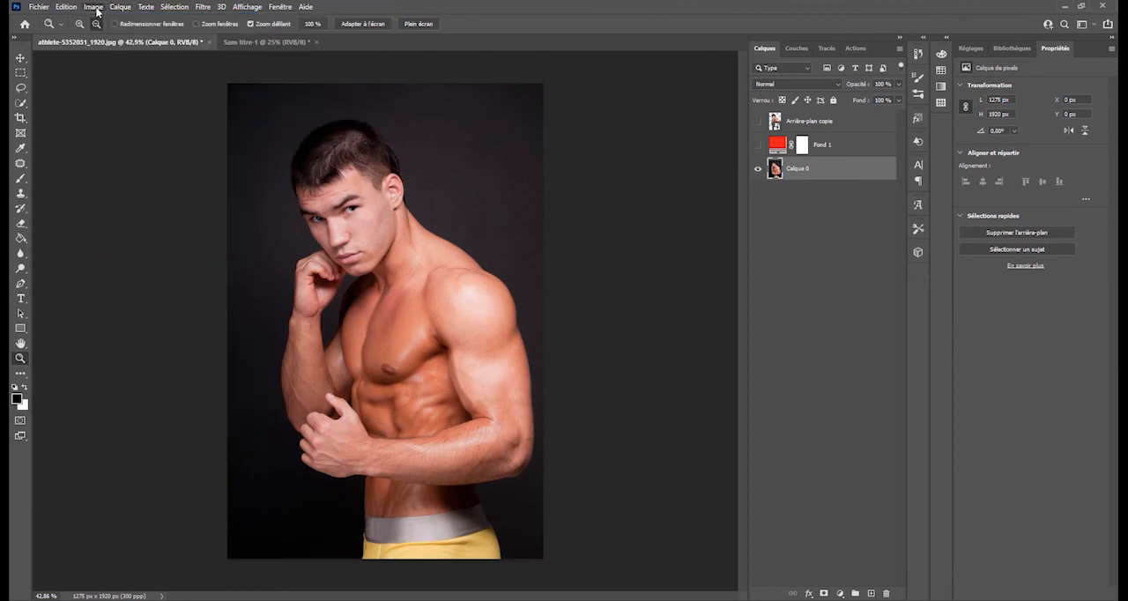
left_click(96, 9)
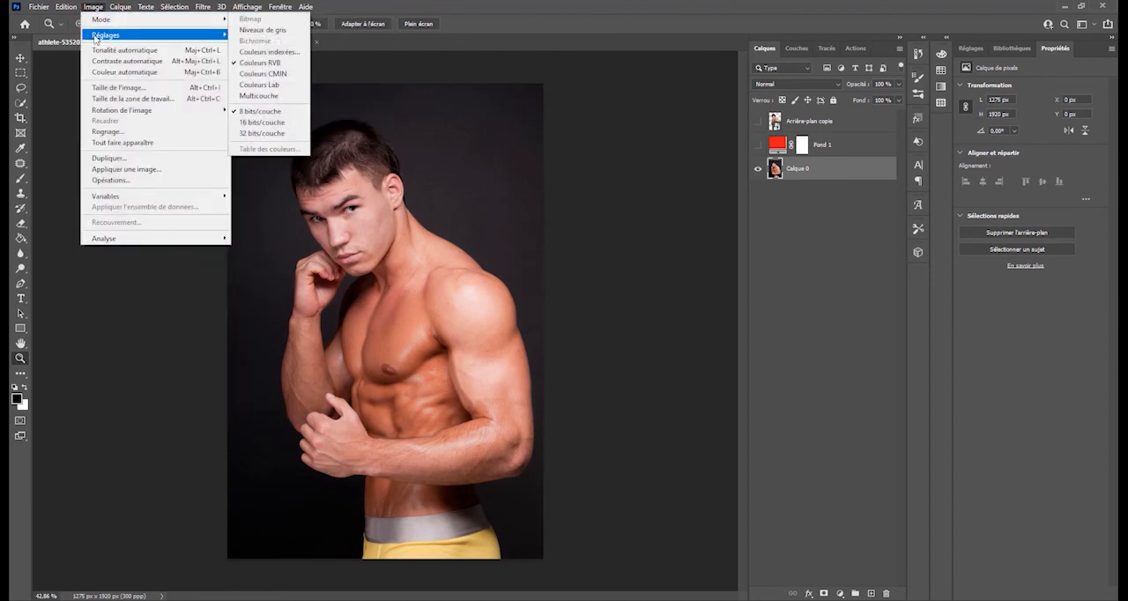
mouse_move(113, 38)
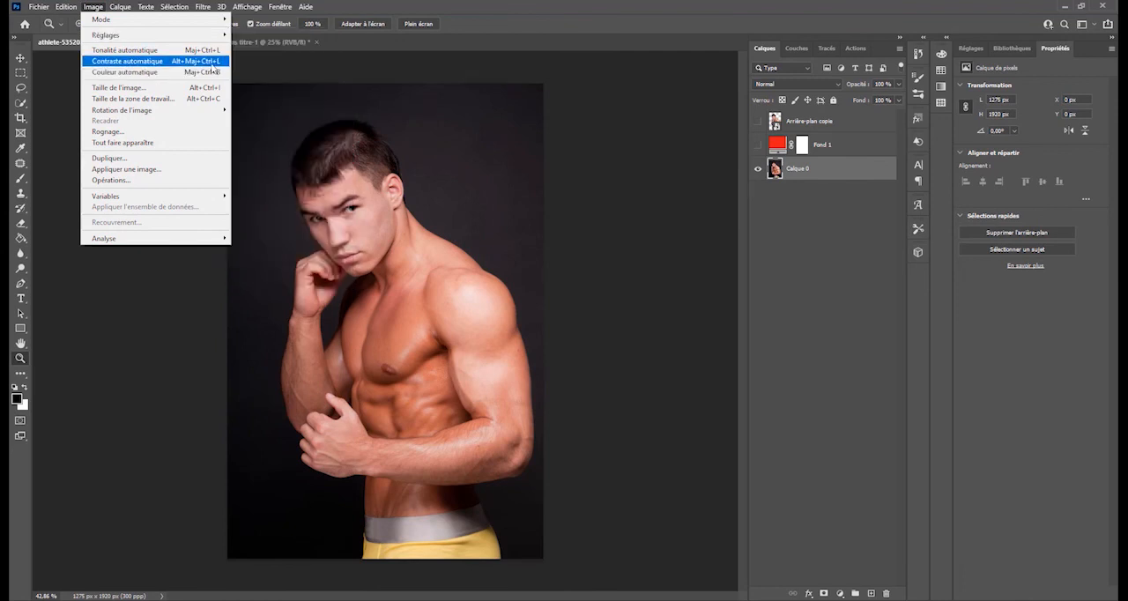
mouse_move(66, 7)
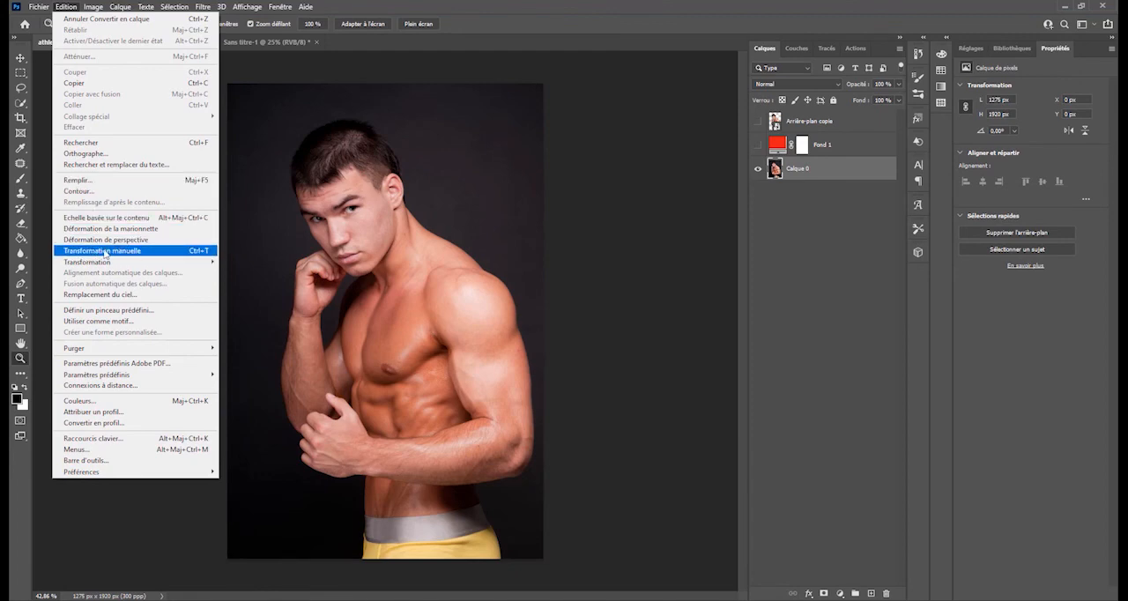
mouse_move(110, 264)
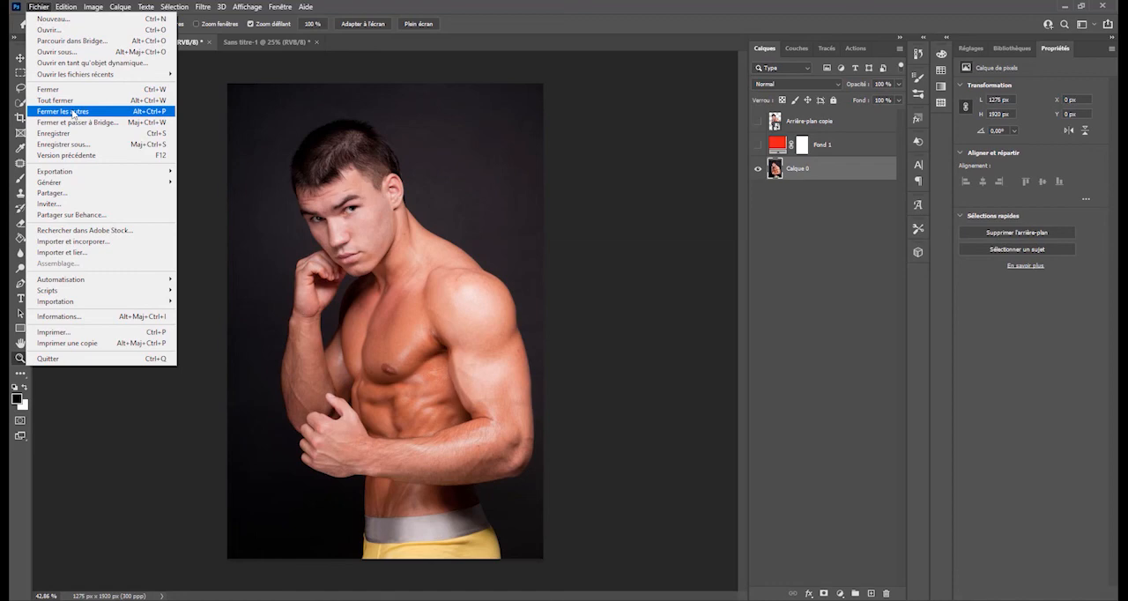
left_click(38, 7)
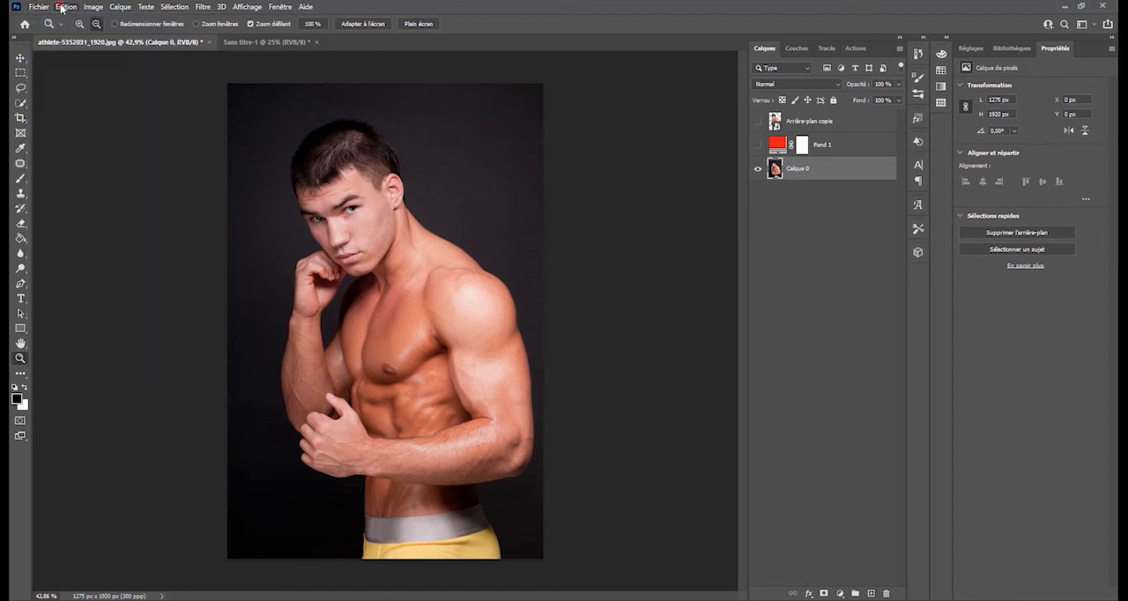
- Open the general preferences and look through the Interface, Espace de travail and Outils settings
left_click(63, 7)
mouse_move(97, 6)
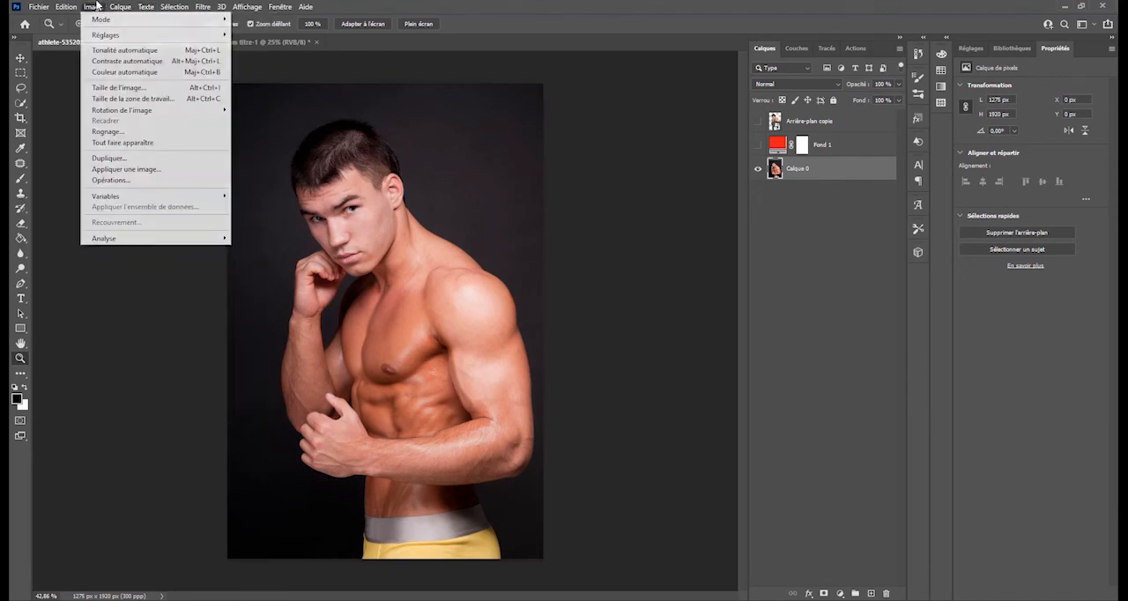
mouse_move(104, 471)
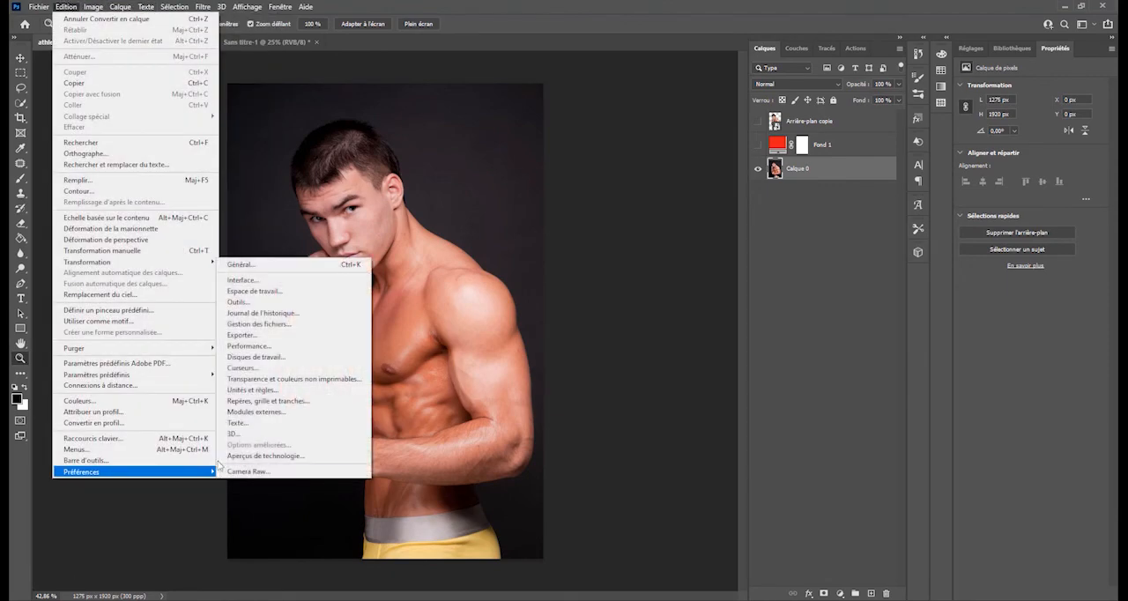
left_click(255, 264)
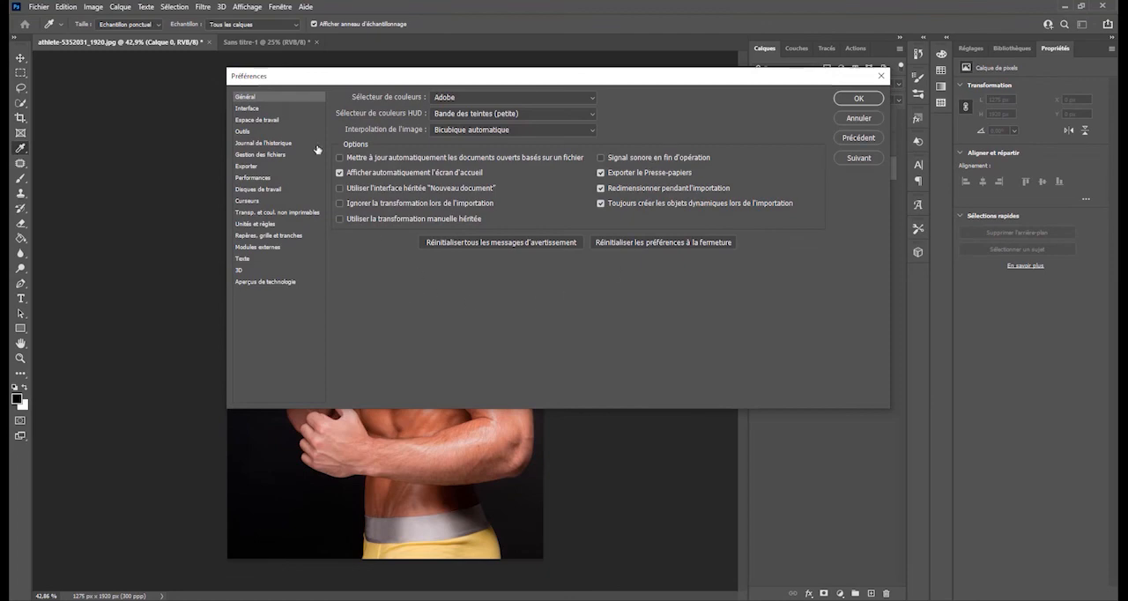
left_click(278, 110)
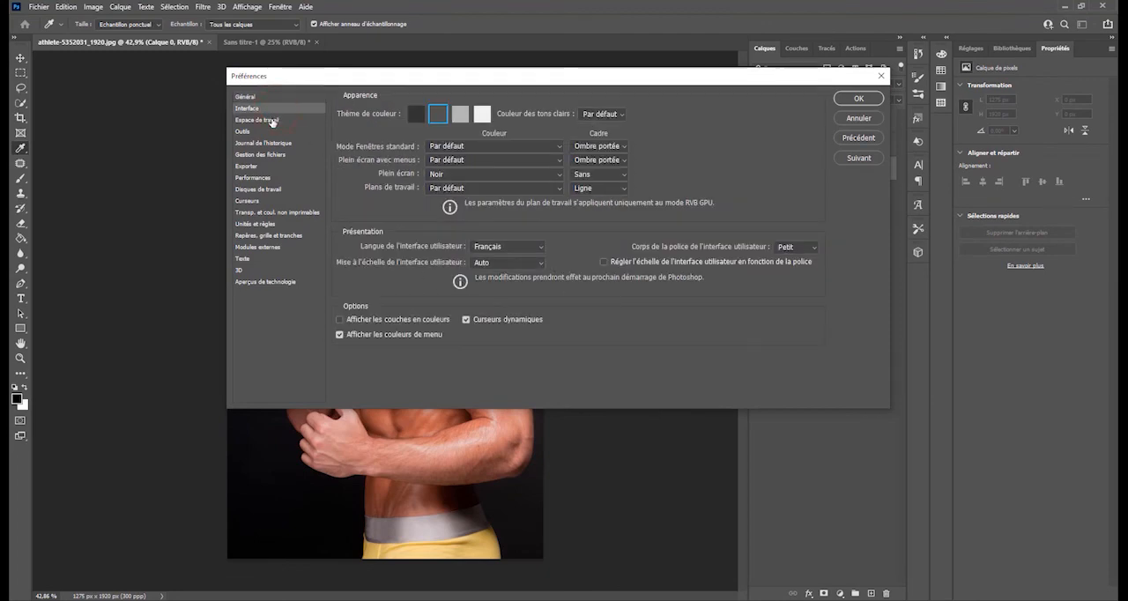
left_click(268, 120)
left_click(261, 132)
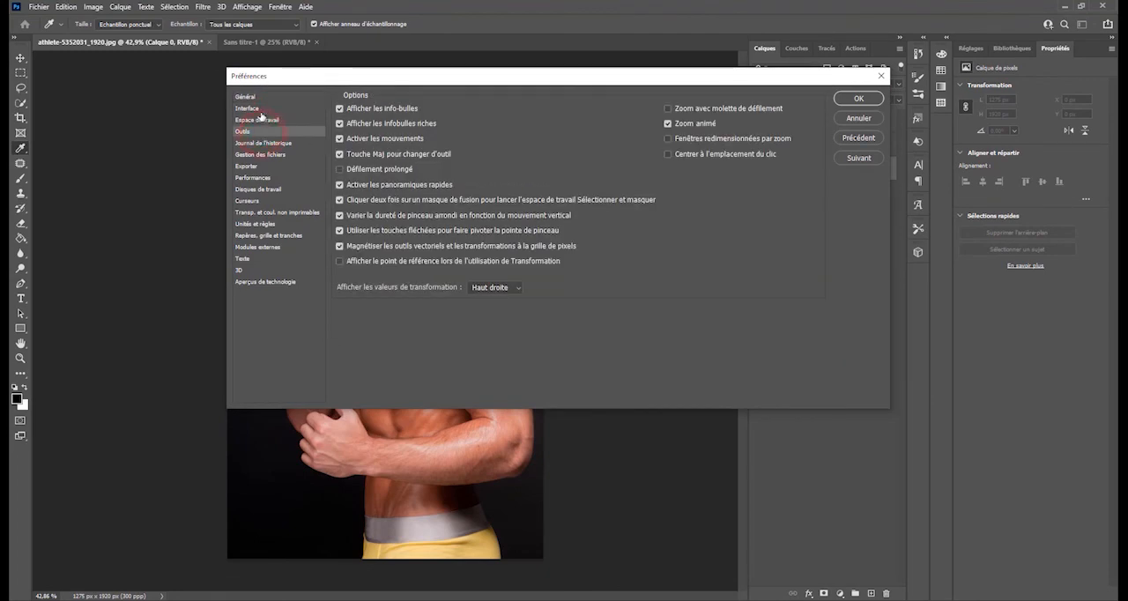
- Check which interface languages are offered in the Interface preferences, and close the preferences without saving
left_click(261, 109)
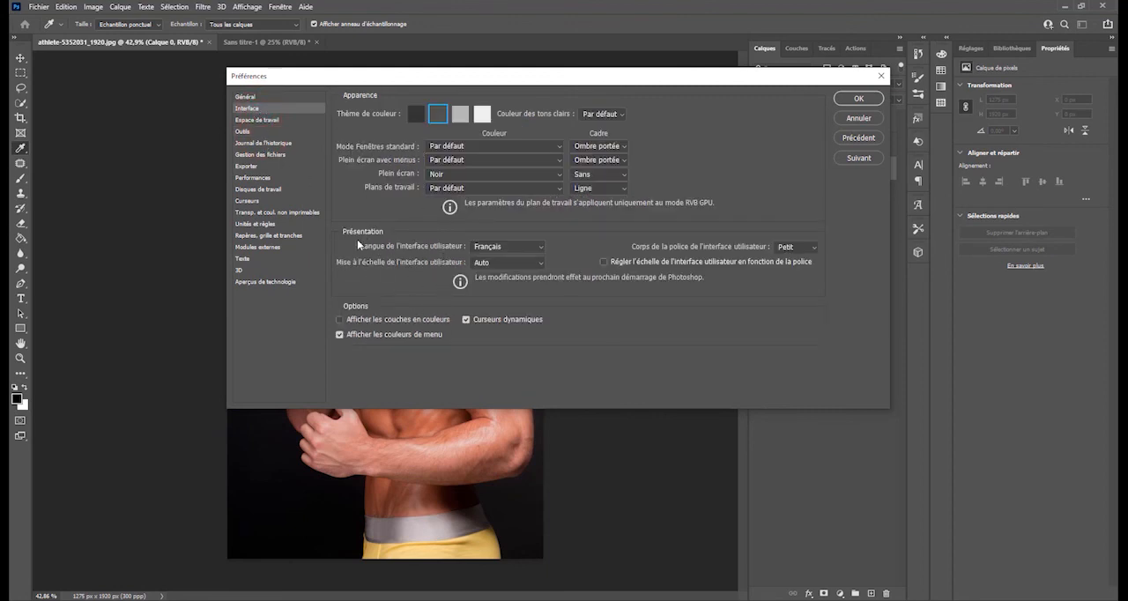
left_click(518, 246)
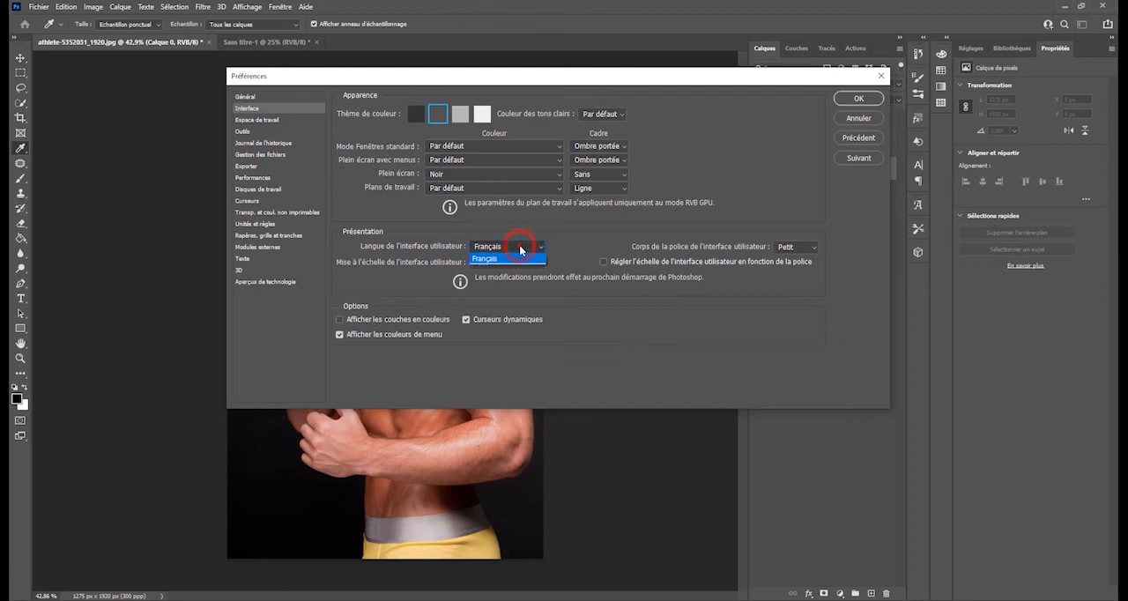
left_click(520, 247)
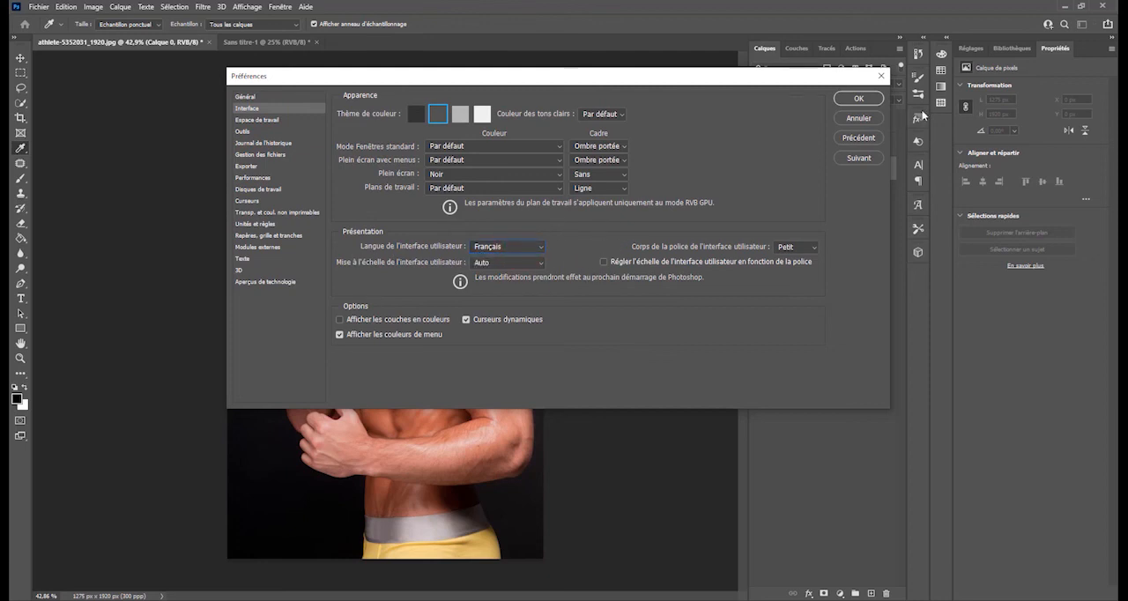
left_click(858, 118)
key("z")
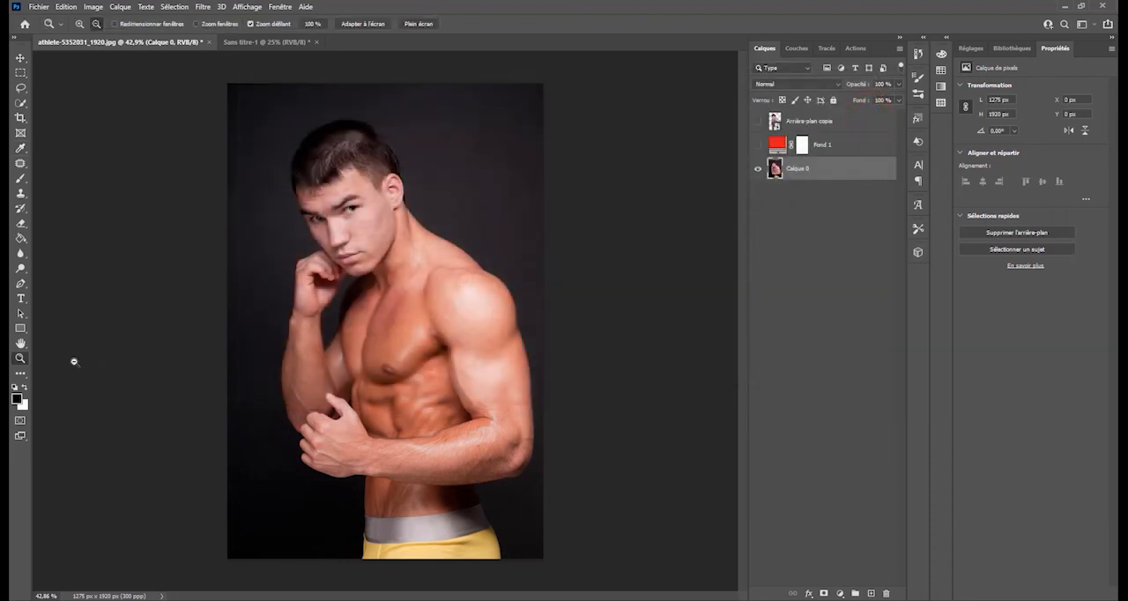
- Examine the man's face at 353% zoom, moving around the enlarged image with the Hand tool and from within the Zoom tool
left_click(21, 342)
left_click(367, 203)
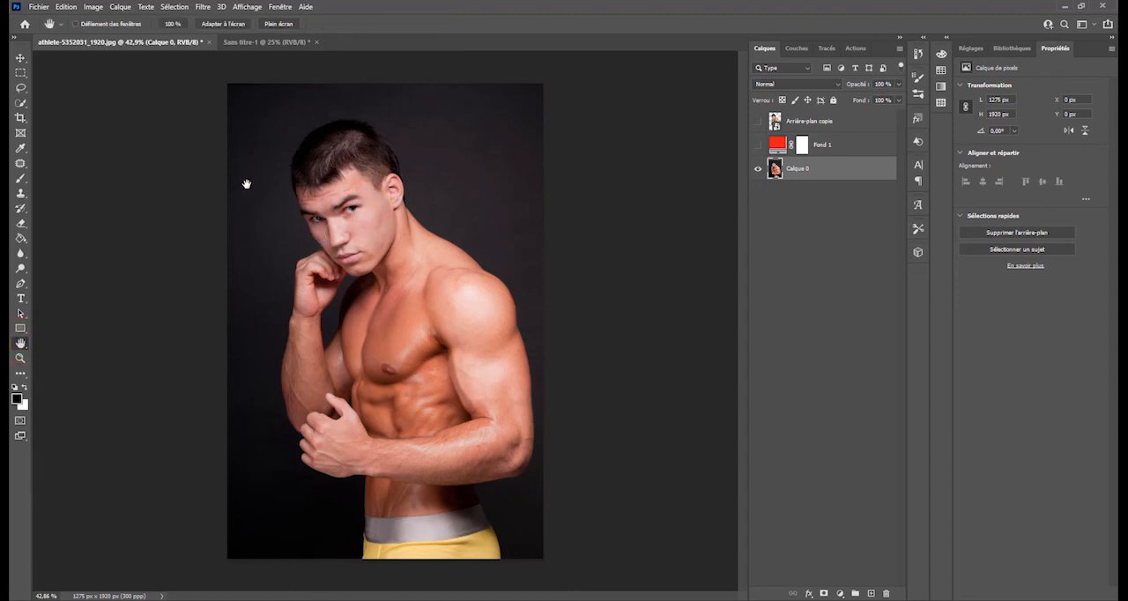
left_click(20, 357)
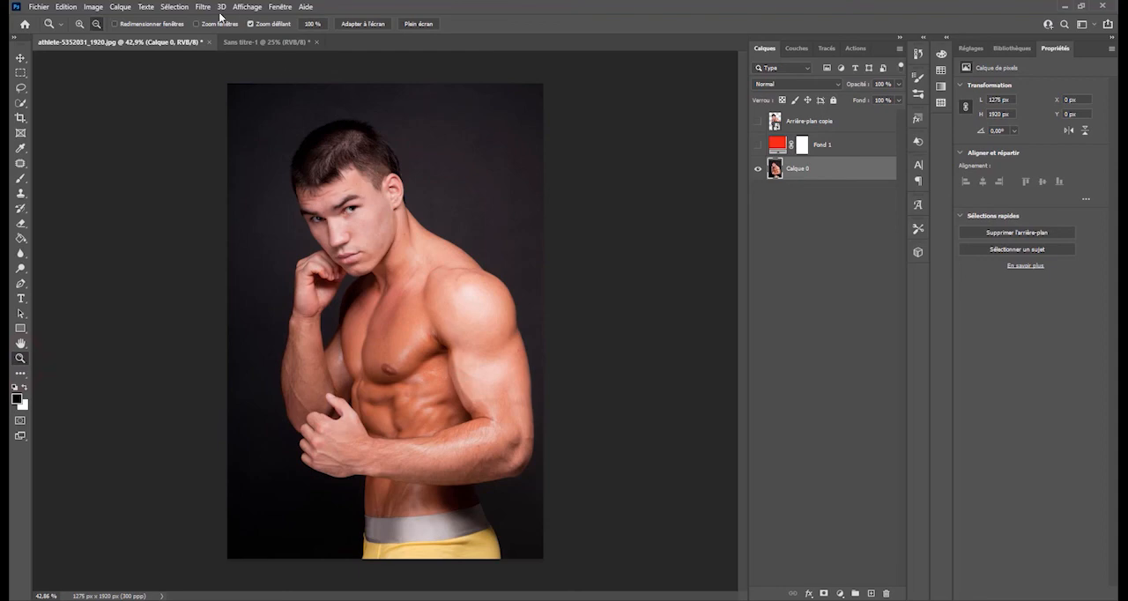
left_click(77, 24)
left_click_drag(294, 231, 237, 283)
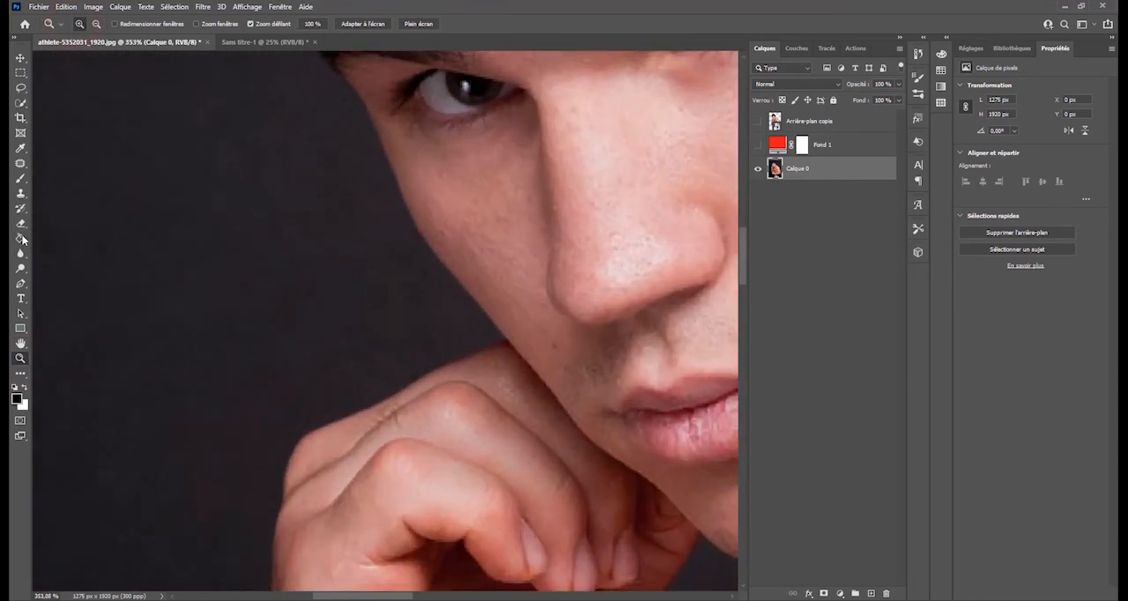
left_click(20, 343)
left_click_drag(516, 208, 293, 308)
left_click_drag(396, 257, 342, 303)
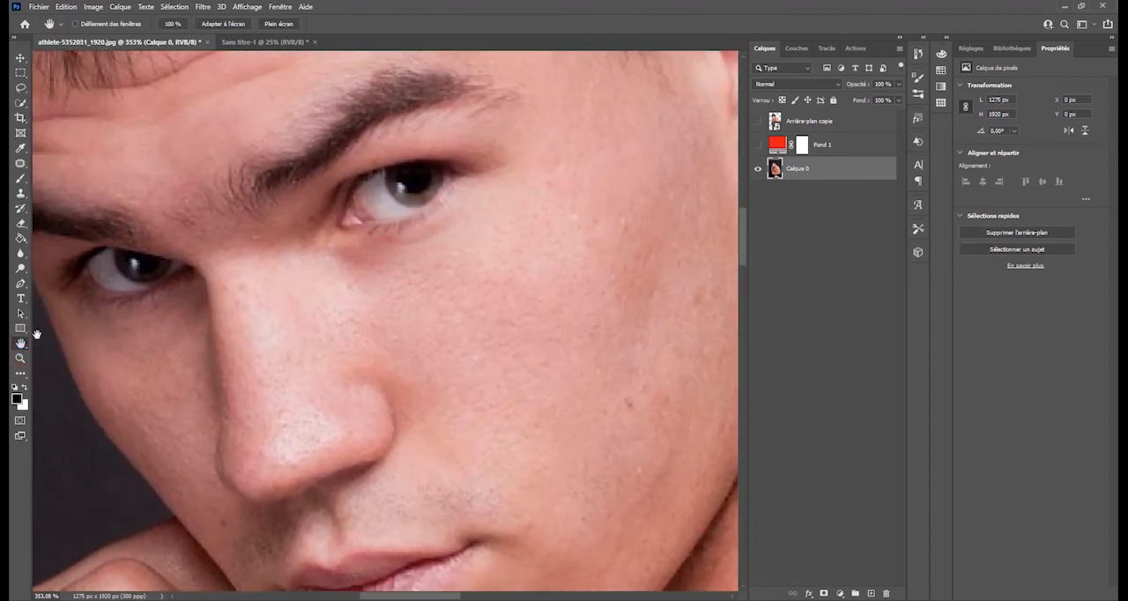
left_click(21, 358)
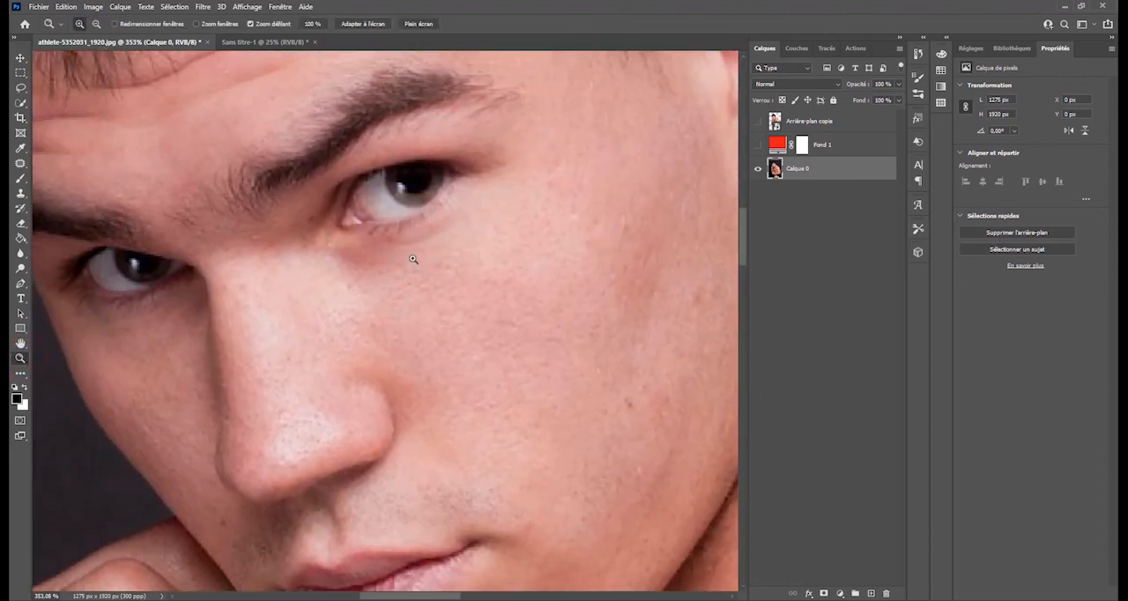
left_click_drag(397, 245, 445, 252)
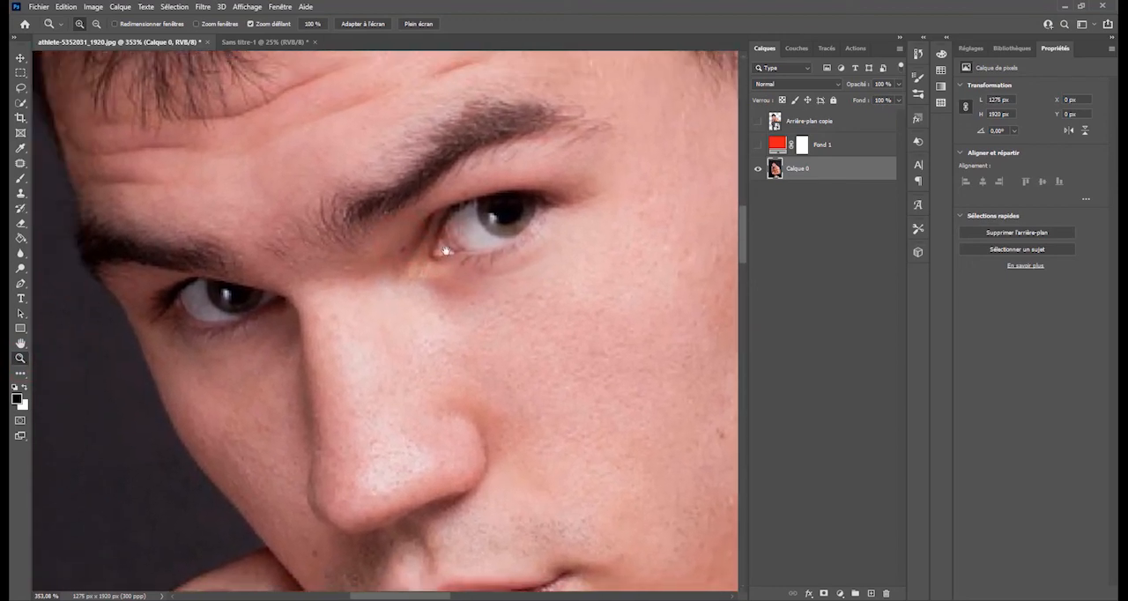
- Set the foreground colour to red, hex d71616
left_click(17, 398)
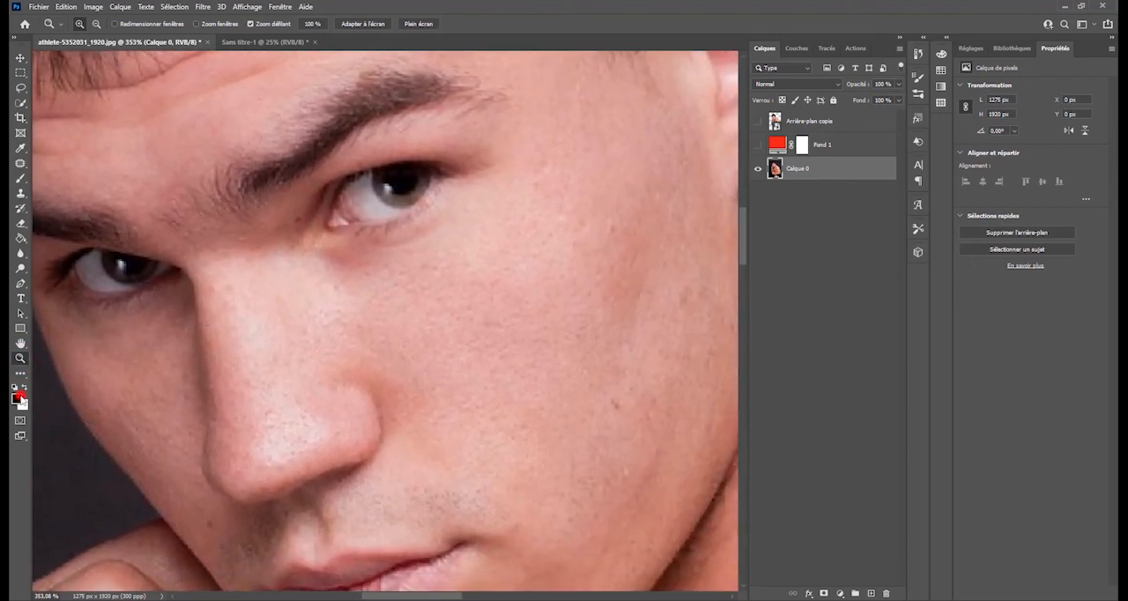
left_click(797, 154)
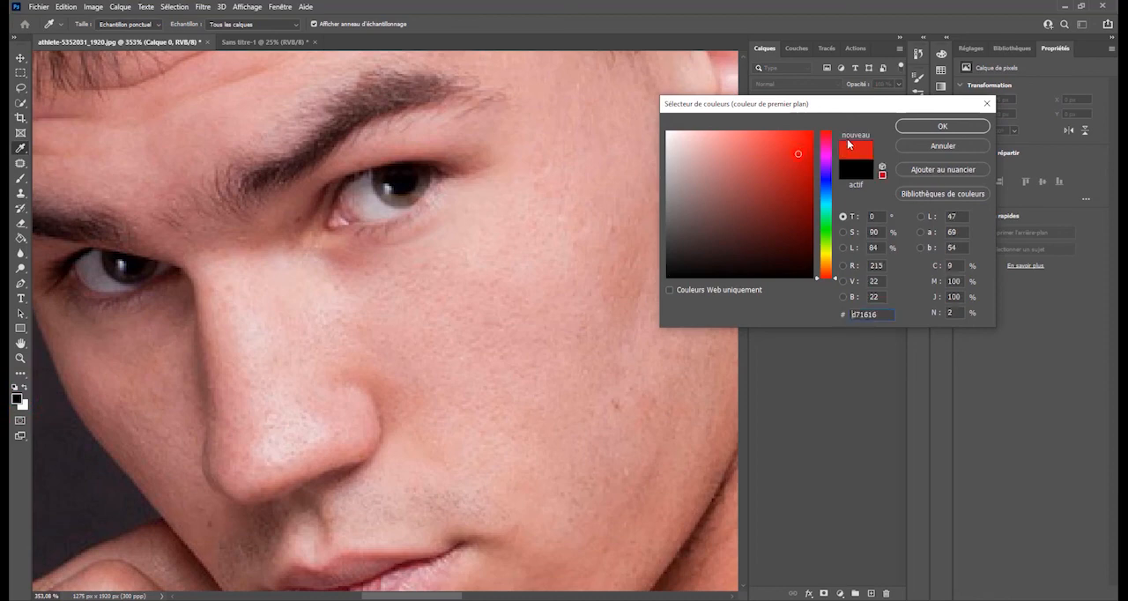
left_click(941, 125)
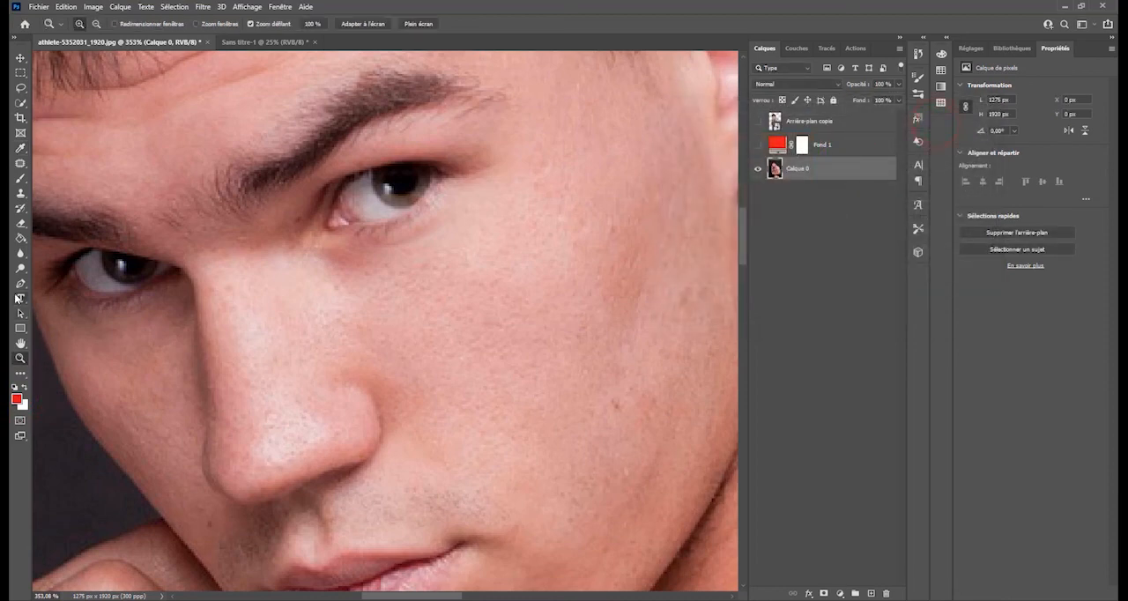
- Try filling the skin of the face with the red foreground colour using the Paint Bucket tool, and undo the fill
left_click(20, 237)
left_click(340, 282)
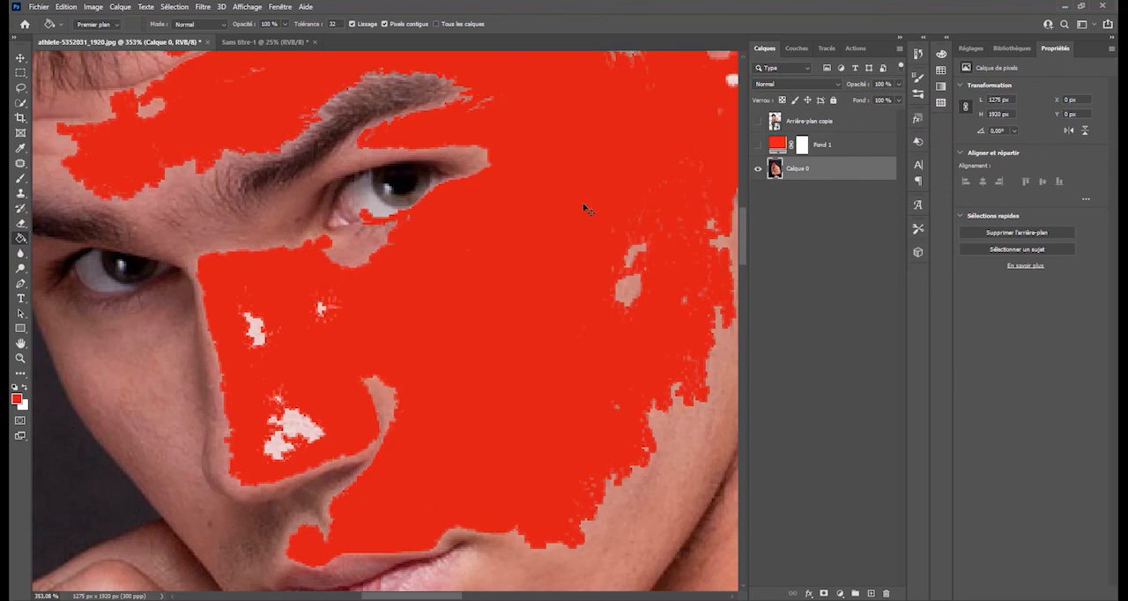
key("ctrl+z")
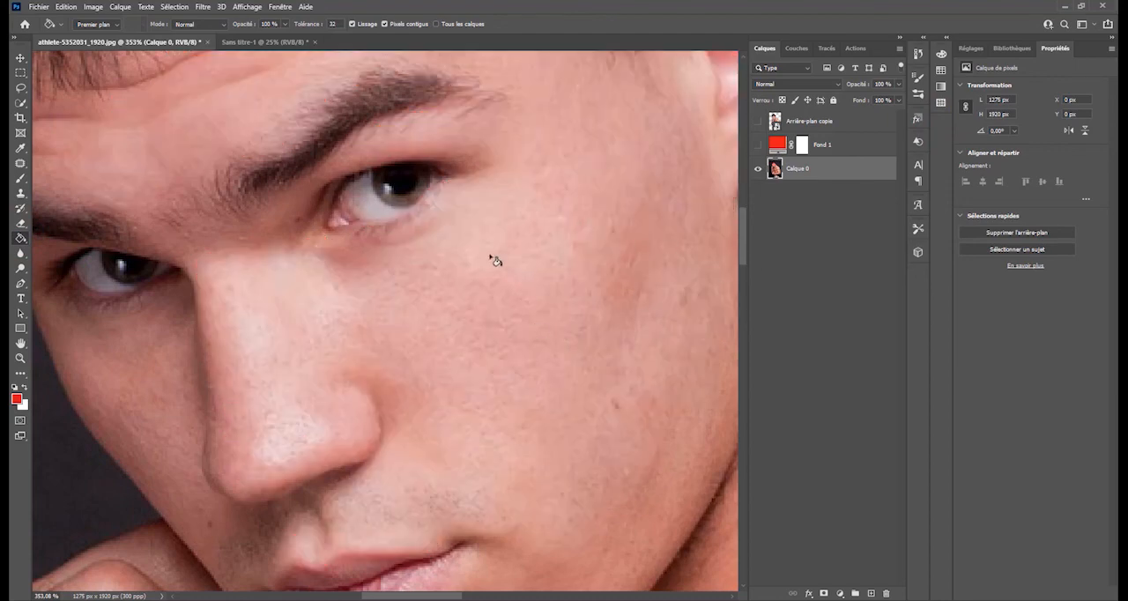
- With the whole photo in view, draw a freehand lasso selection around the man's head, about 727 px wide and 722 px high
scroll(496, 259, "down", 4)
scroll(496, 262, "down", 5)
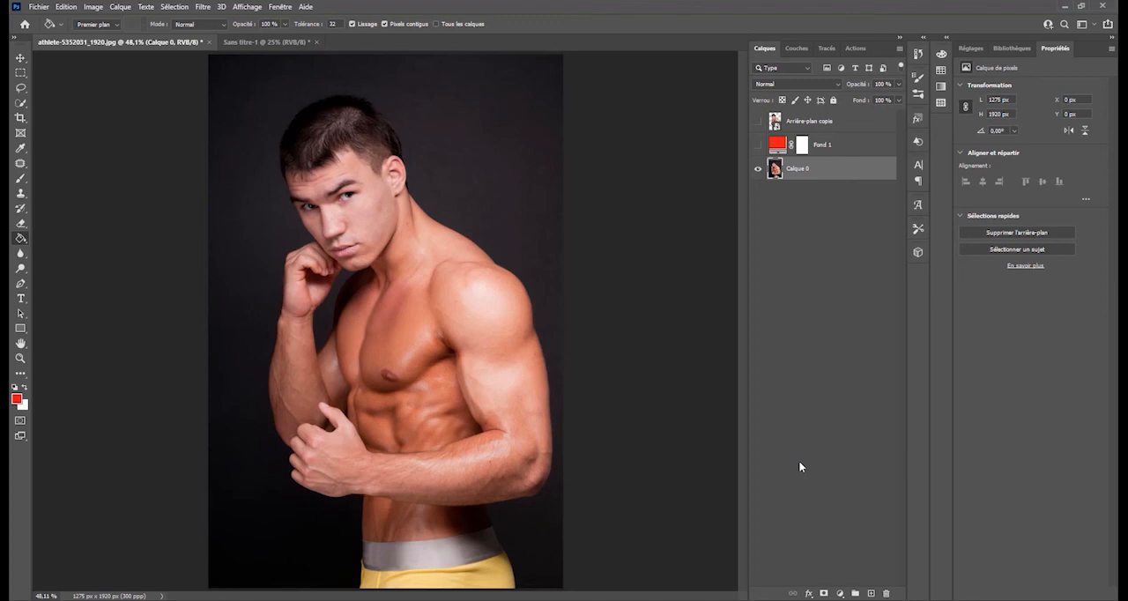
left_click(21, 88)
mouse_move(378, 96)
left_mouse_down()
mouse_move(407, 98)
mouse_move(357, 100)
left_mouse_up()
- Try moving the selection outline from the head to the right edge of the photo, and undo the move
mouse_move(336, 155)
left_mouse_down()
mouse_move(529, 202)
mouse_move(603, 200)
left_mouse_up()
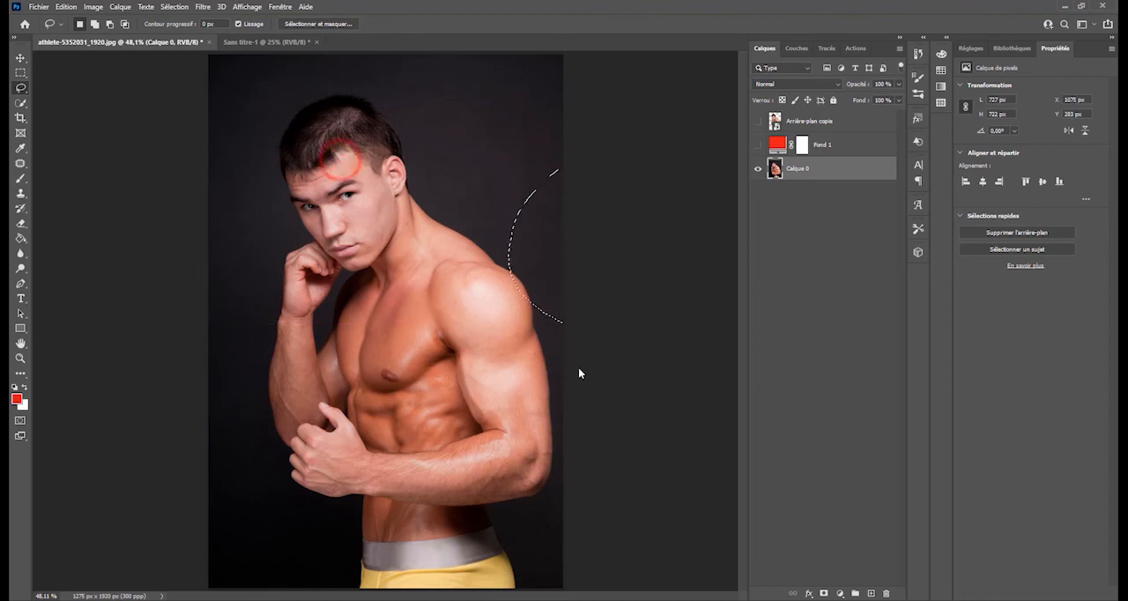
left_click_drag(533, 220, 535, 223)
key("ctrl+z")
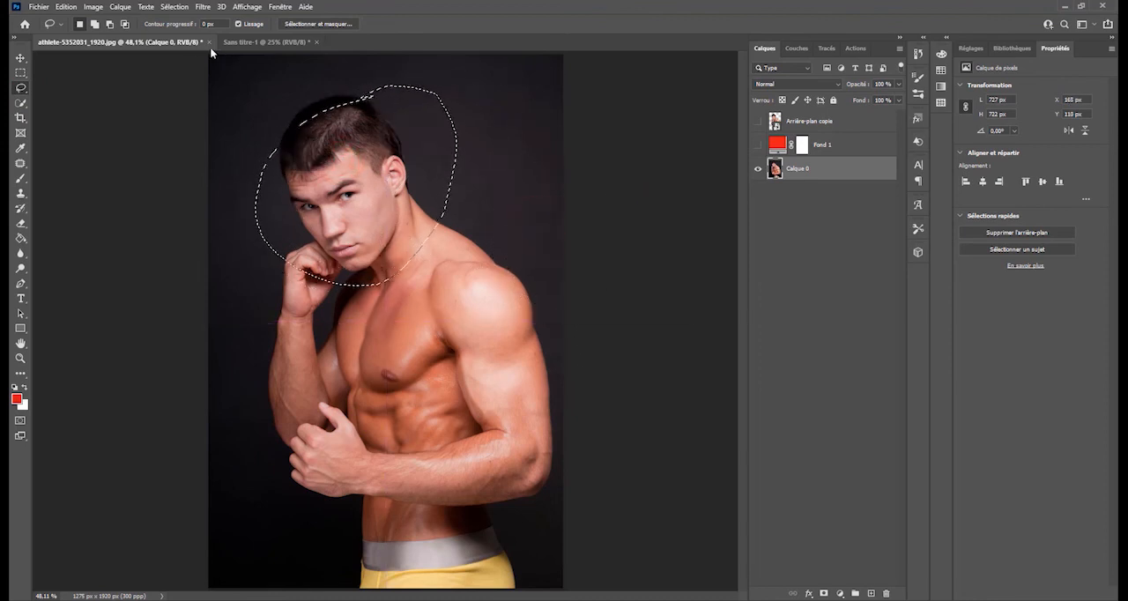